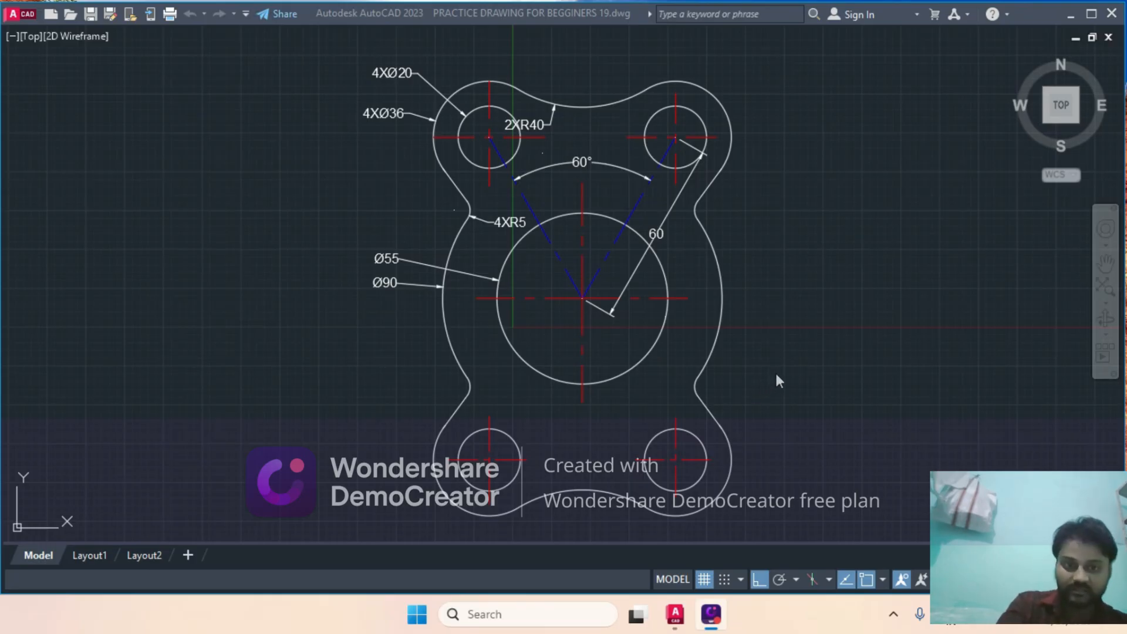
# - Create a new drawing from the acad template
pyautogui.click(761, 360)
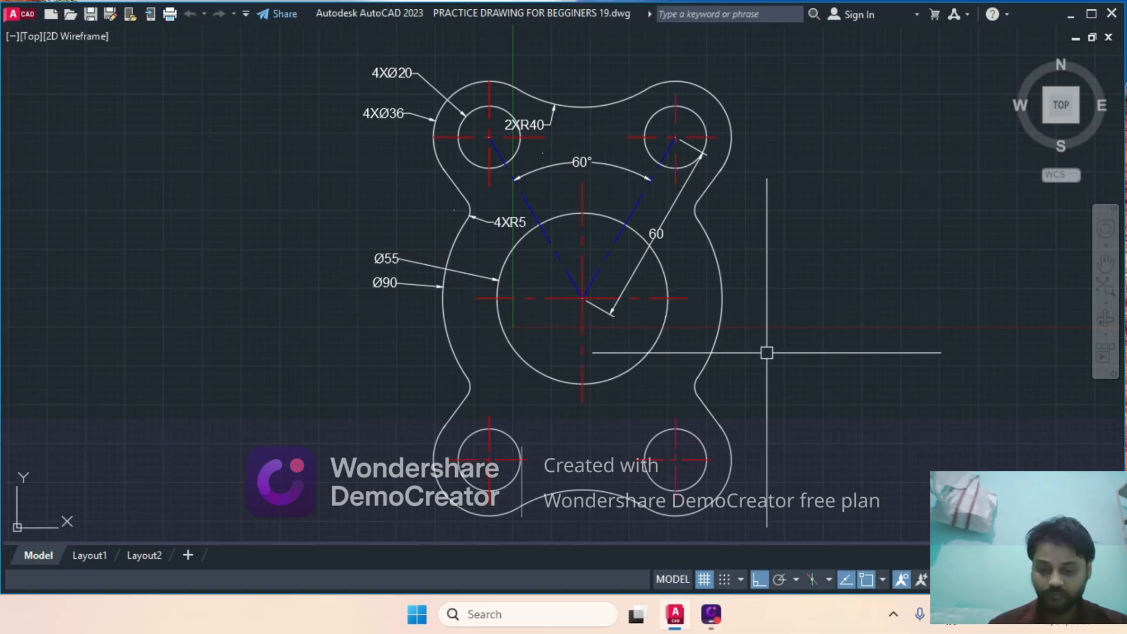
pyautogui.hotkey('ctrl', 'n')
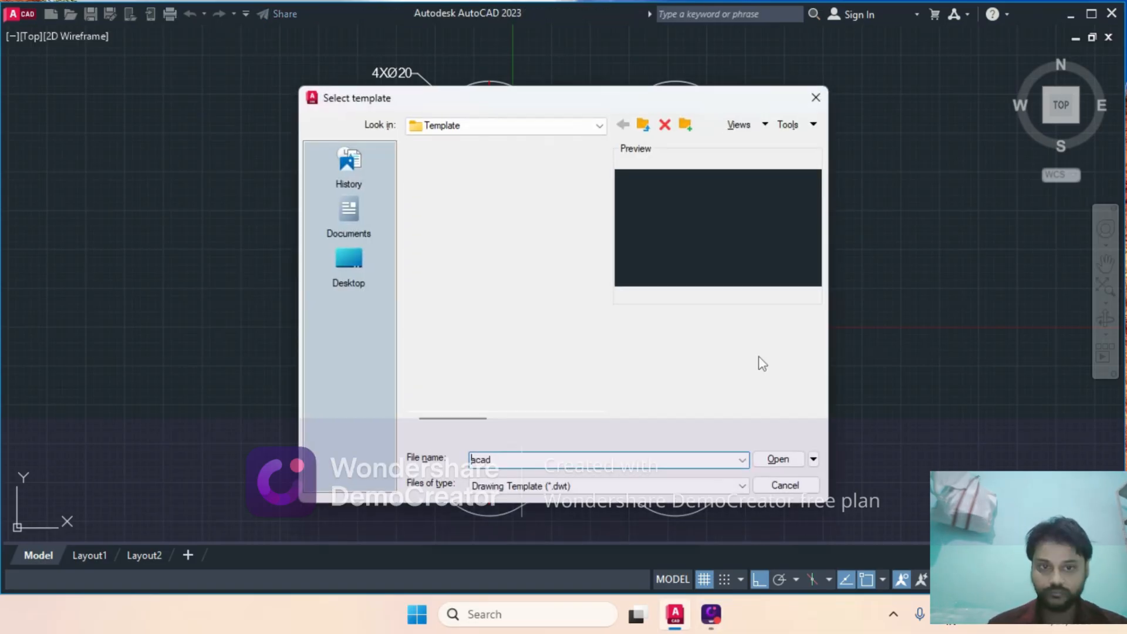
pyautogui.click(777, 458)
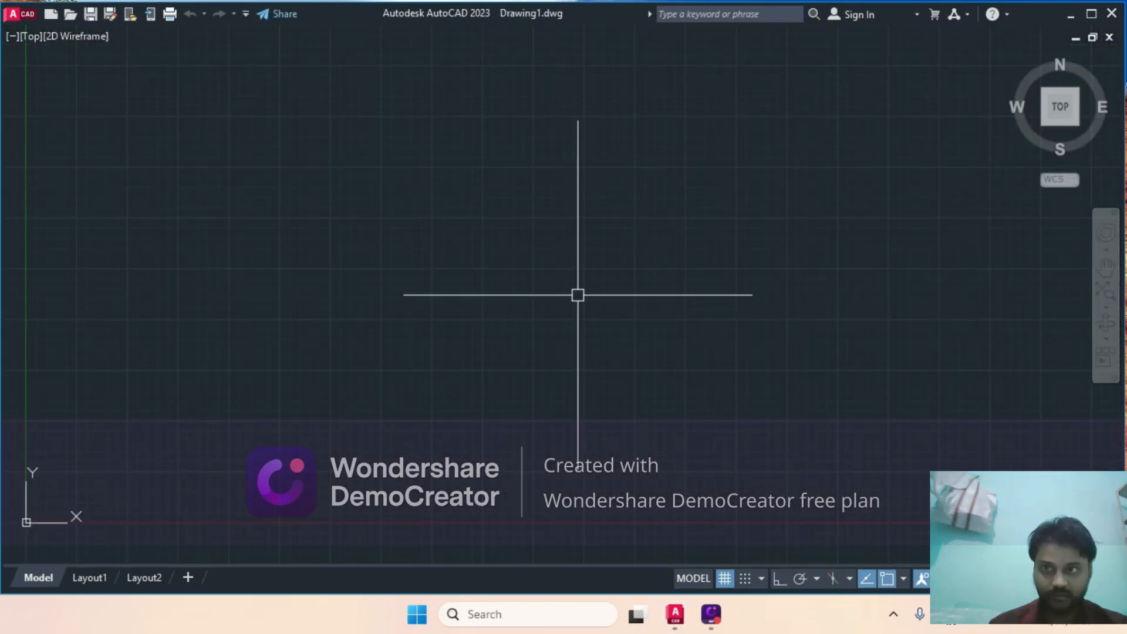
# - Set the UCS icon to the Noorigin option so it leaves the origin, and show the command line
pyautogui.scroll(-4, 593, 295)
pyautogui.scroll(2, 605, 301)
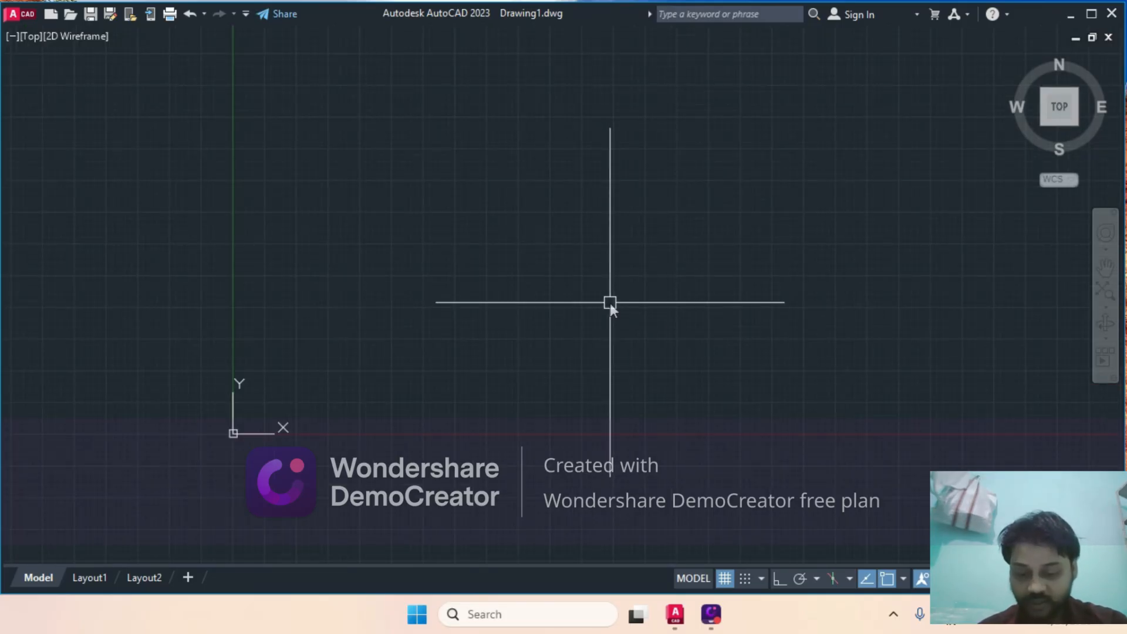
pyautogui.write('UCSICON')
pyautogui.press('Return')
pyautogui.write('n')
pyautogui.press('Return')
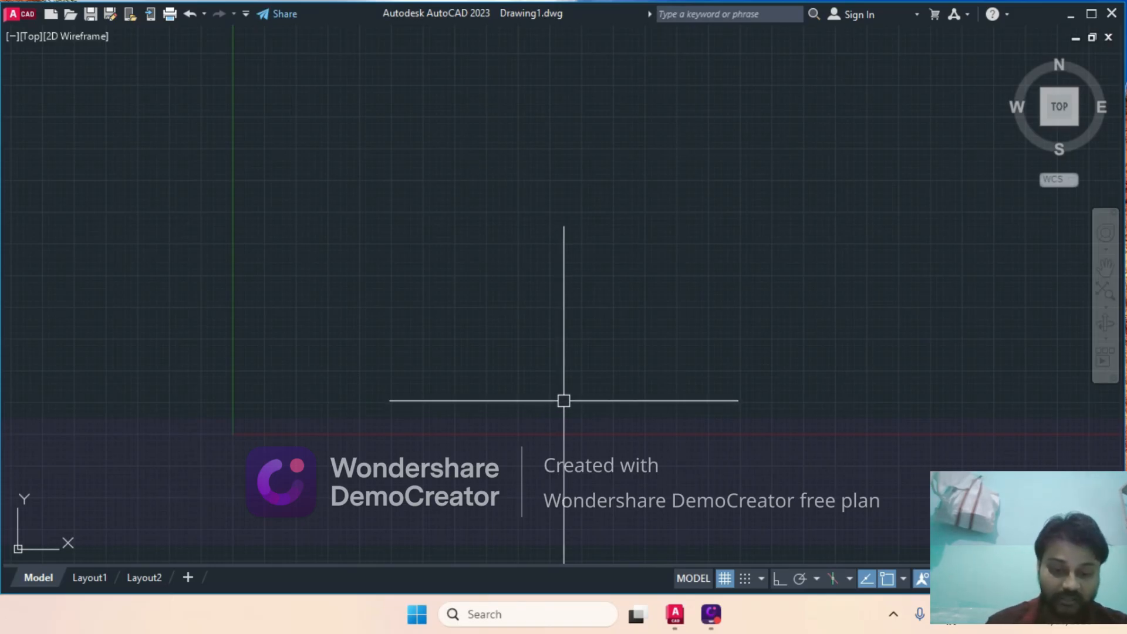
pyautogui.hotkey('ctrl', '9')
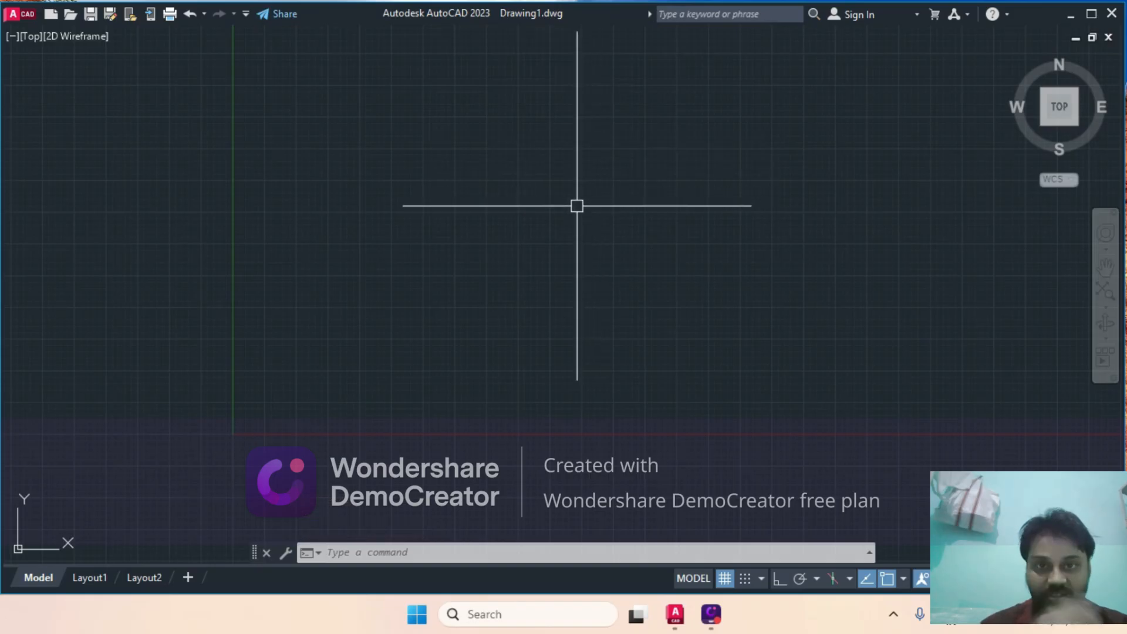
# - Examine the dimensions in the practice drawing 19 reference and return to Drawing1
pyautogui.moveTo(676, 615)
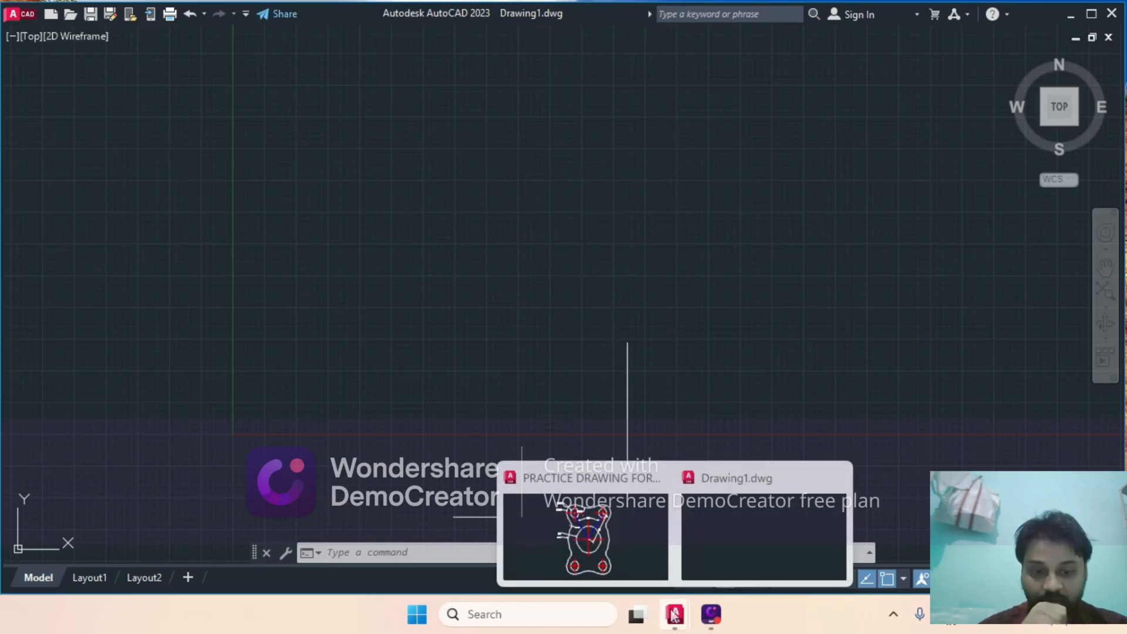
pyautogui.click(585, 529)
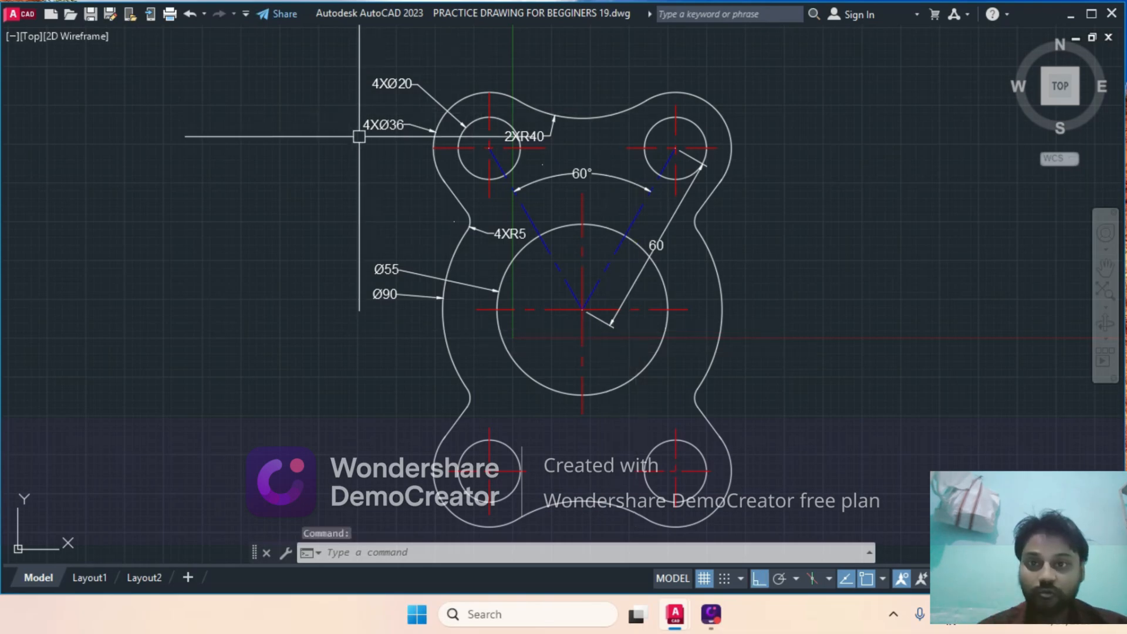
pyautogui.moveTo(574, 297)
pyautogui.mouseDown(button='middle')
pyautogui.moveTo(546, 234)
pyautogui.moveTo(557, 264)
pyautogui.mouseUp(button='middle')
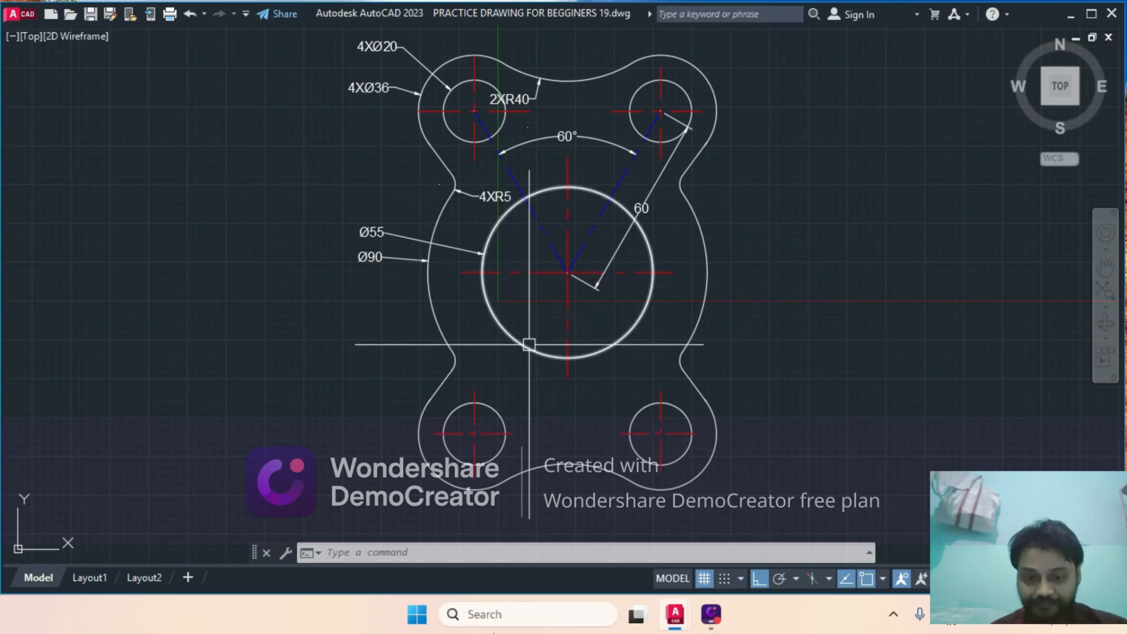
pyautogui.moveTo(676, 617)
pyautogui.click(763, 529)
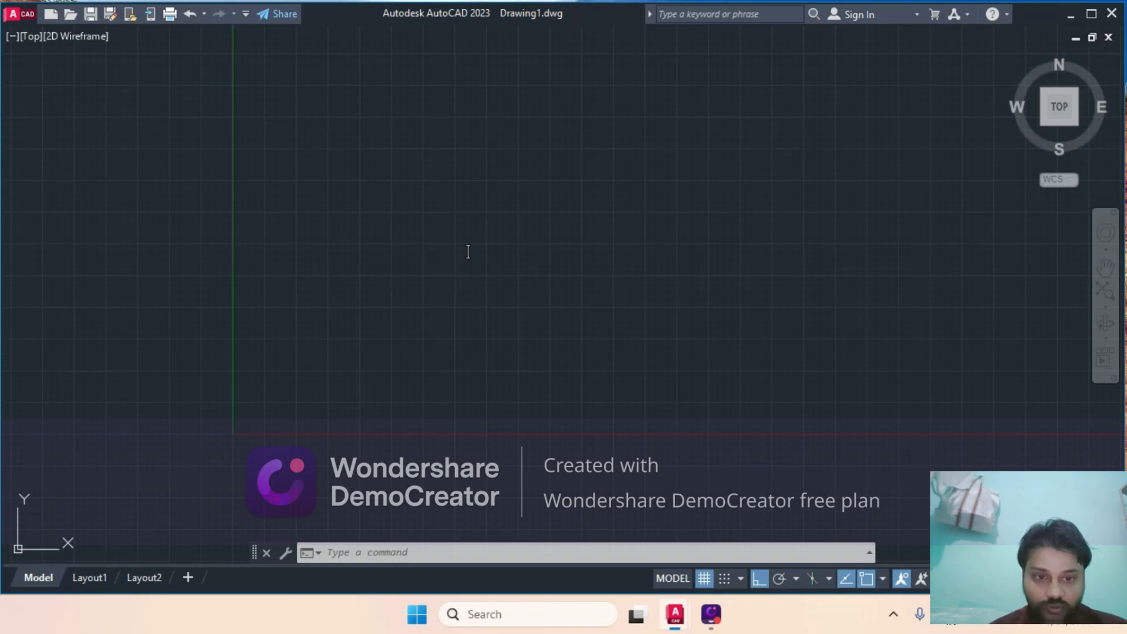
pyautogui.write('c')
pyautogui.press('Return')
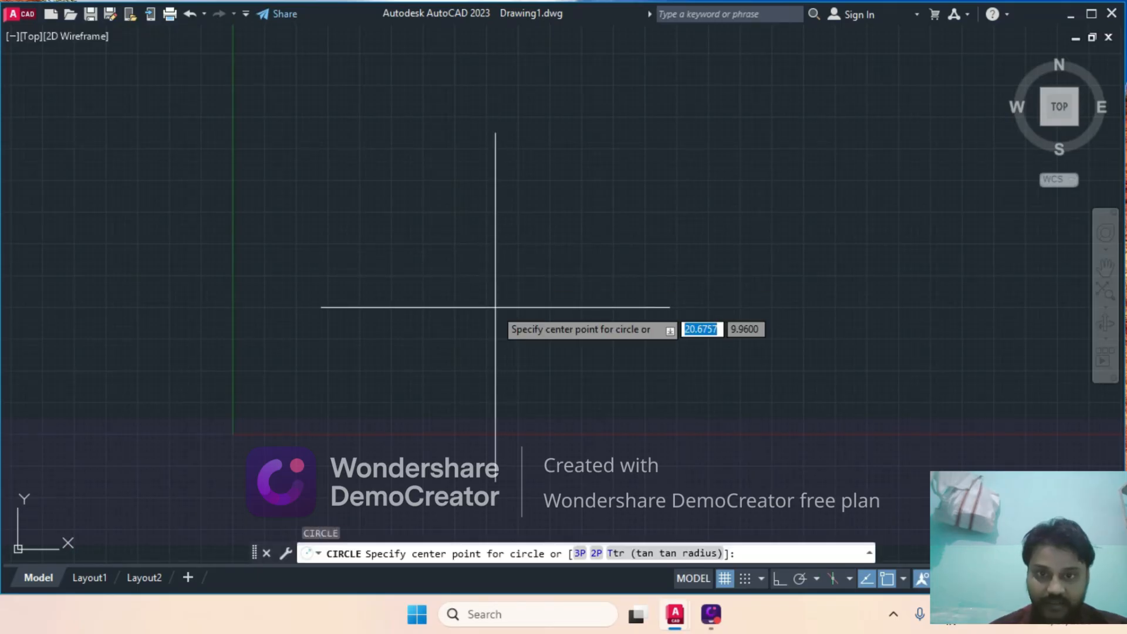
pyautogui.click(552, 296)
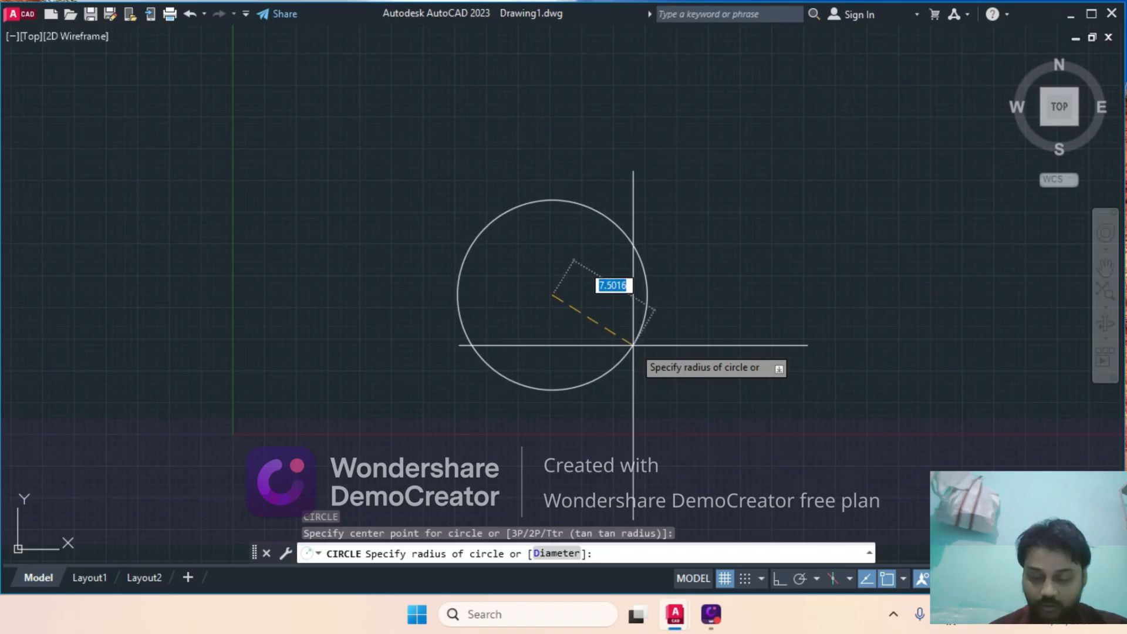
pyautogui.write('d')
pyautogui.press('Return')
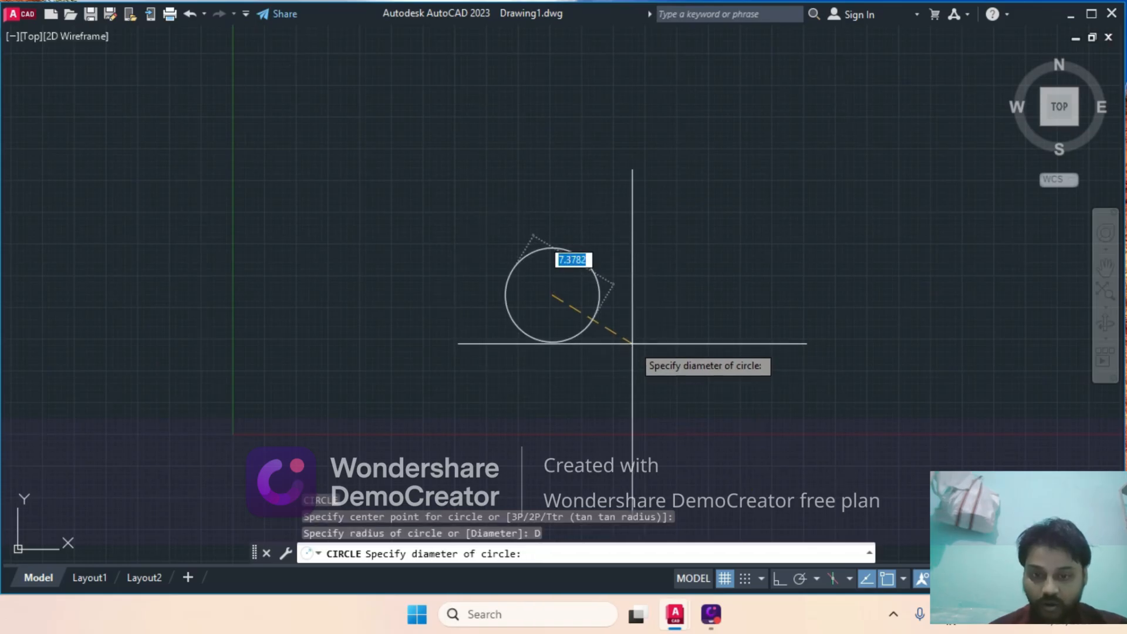
pyautogui.moveTo(674, 614)
pyautogui.click(606, 533)
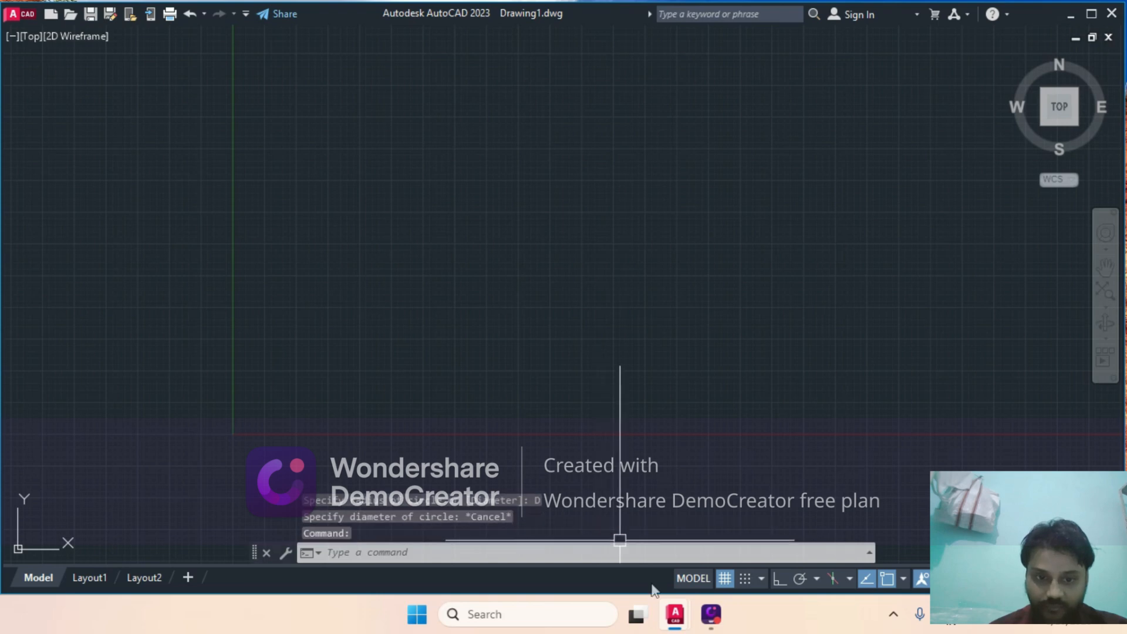
# - Check the central circle's diameter in the reference drawing and return to the new drawing
pyautogui.moveTo(674, 614)
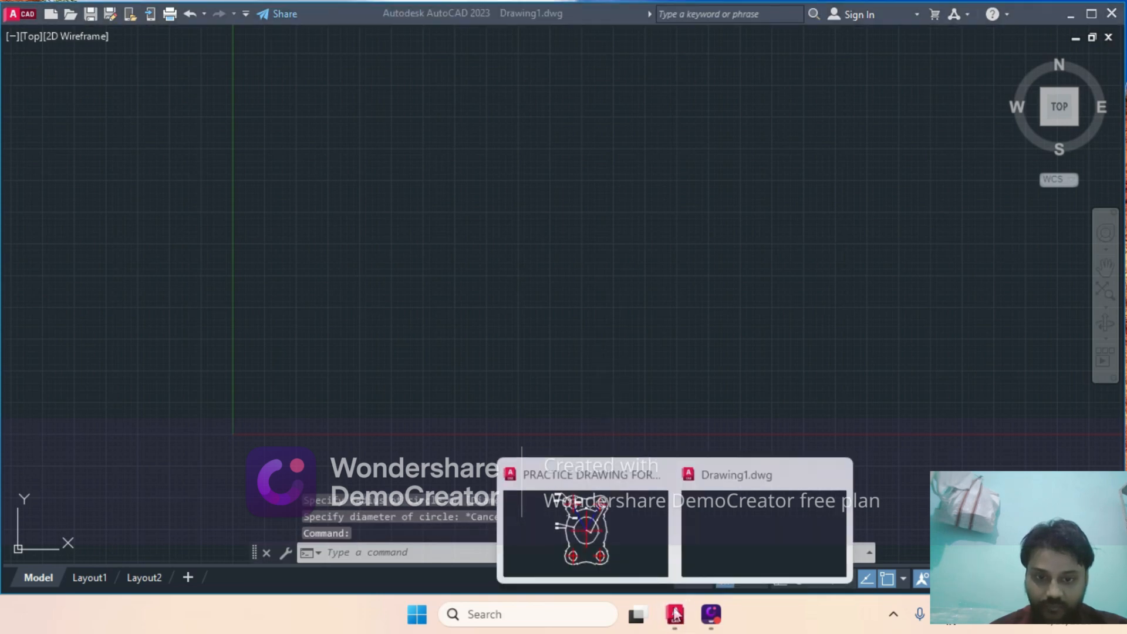
pyautogui.click(584, 515)
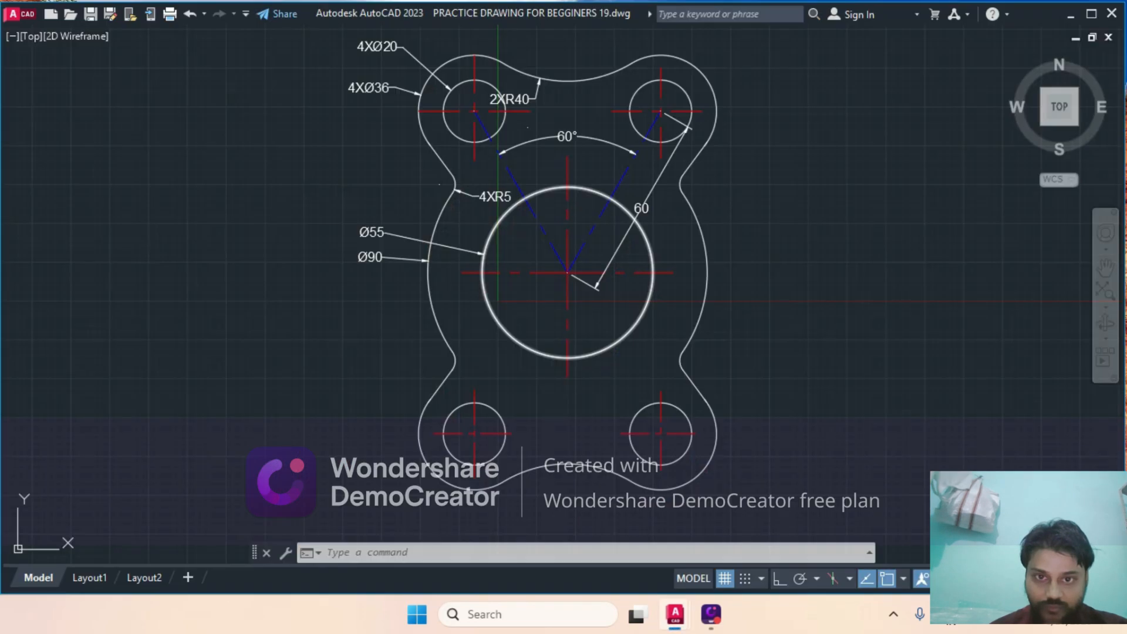
pyautogui.click(674, 620)
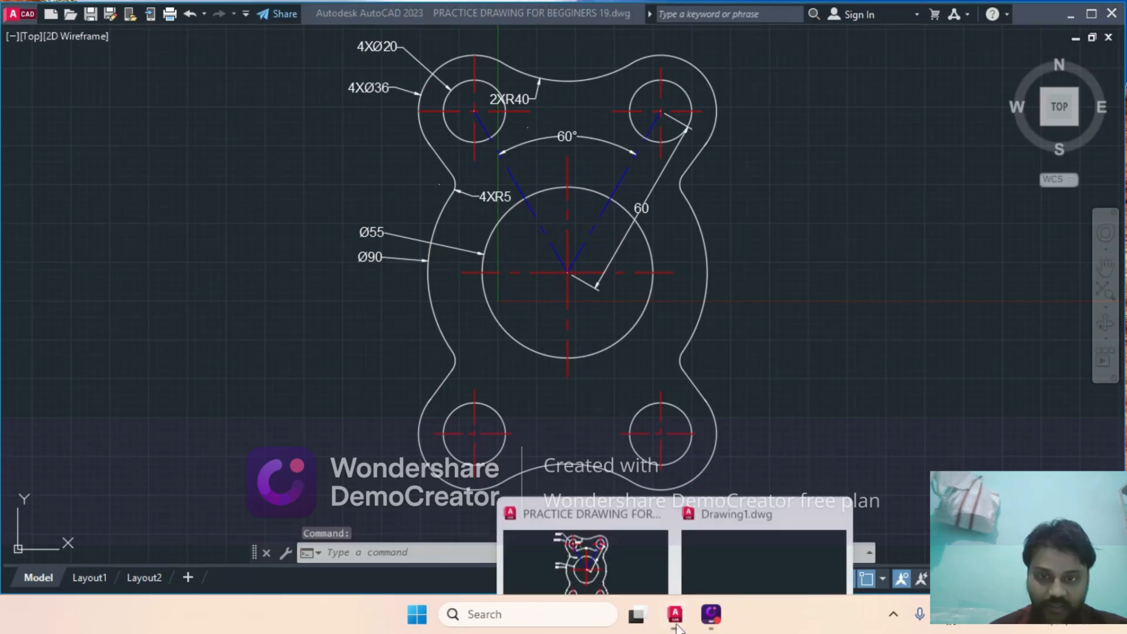
pyautogui.click(710, 529)
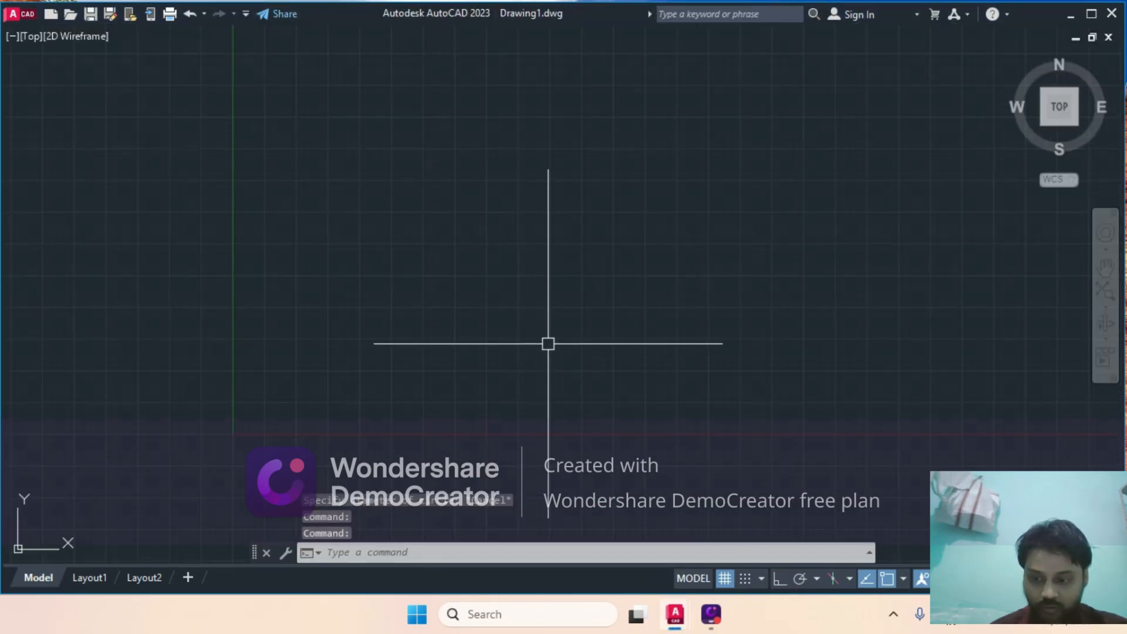
# - Draw a circle with a diameter of 55 in the middle of the empty drawing
pyautogui.press('Escape')
pyautogui.press('Escape')
pyautogui.write('c')
pyautogui.press('Return')
pyautogui.click(512, 312)
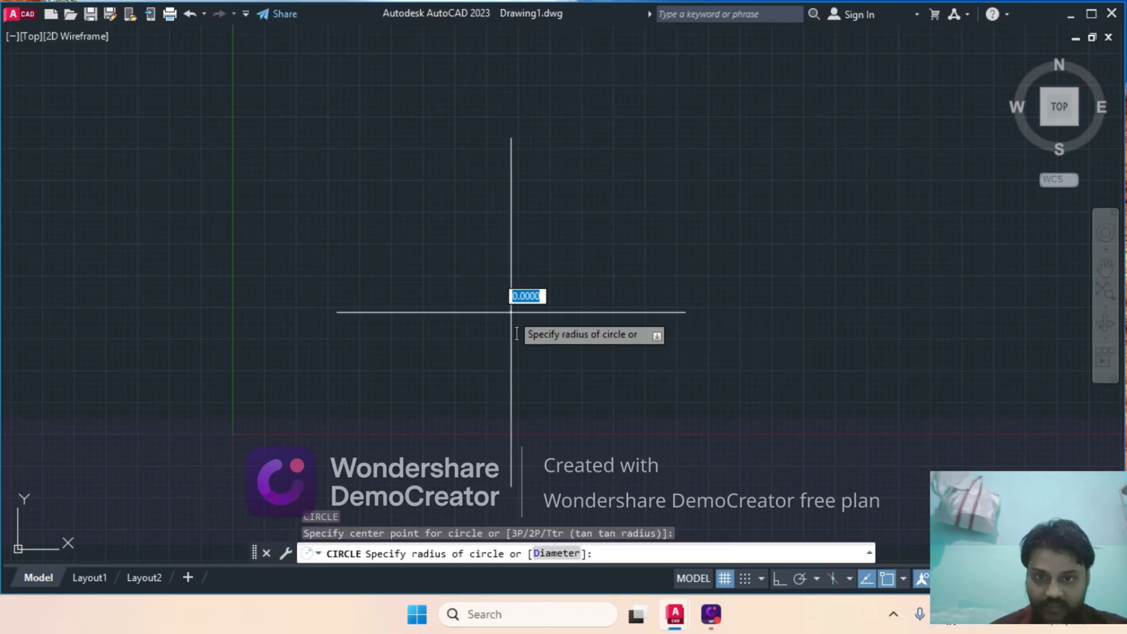
pyautogui.write('d')
pyautogui.press('Return')
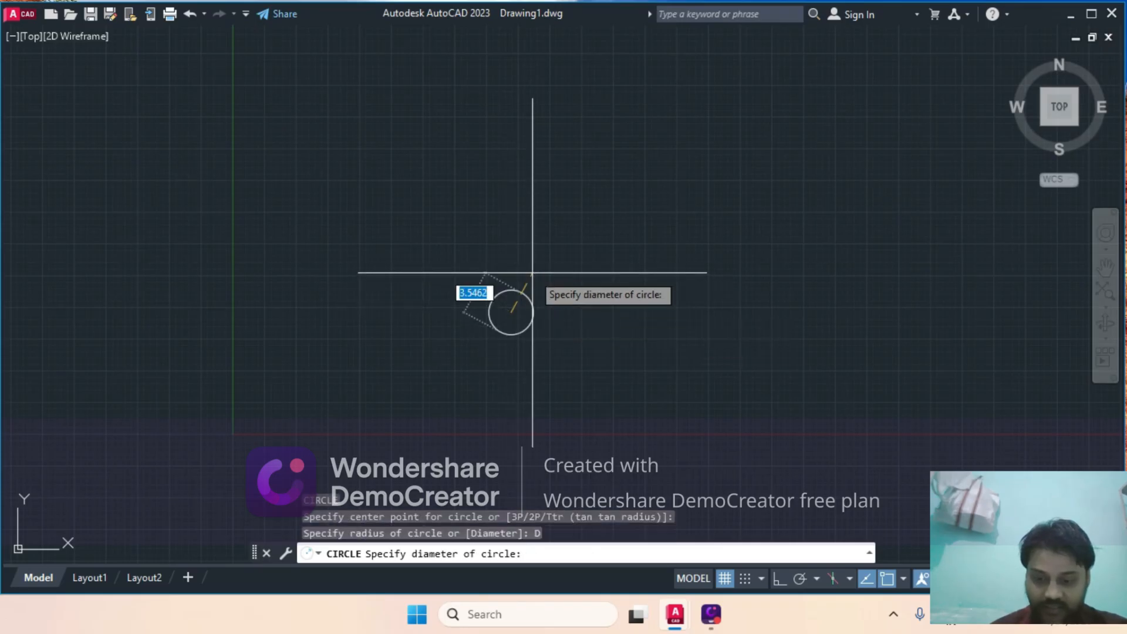
pyautogui.write('55')
pyautogui.press('Return')
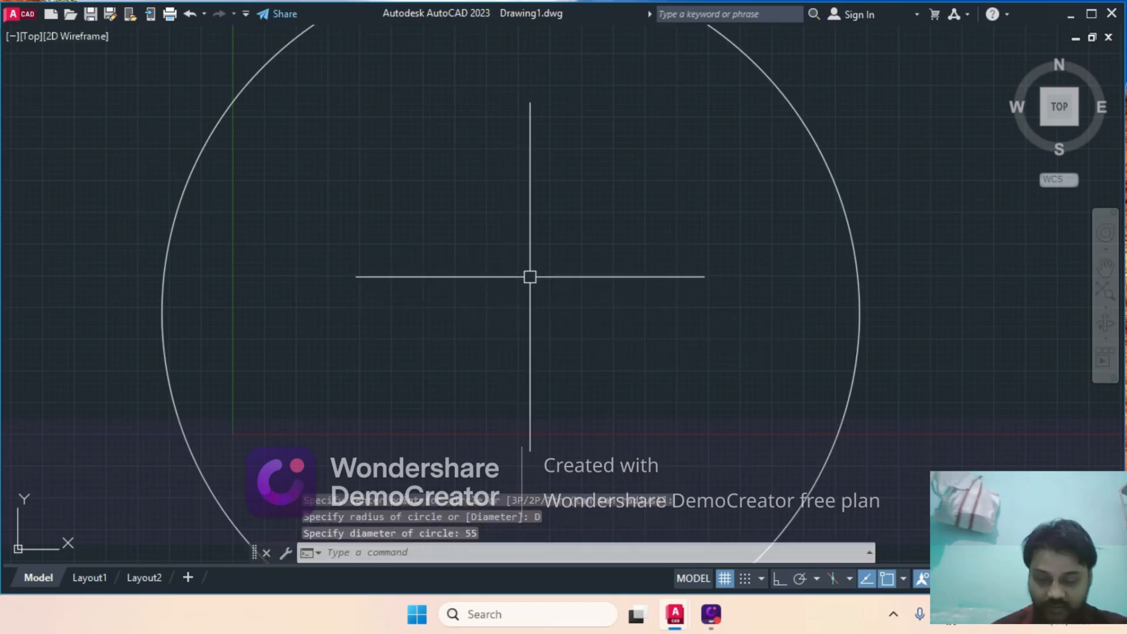
# - Draw a concentric circle with a diameter of 90 around the 55 diameter circle
pyautogui.press('Return')
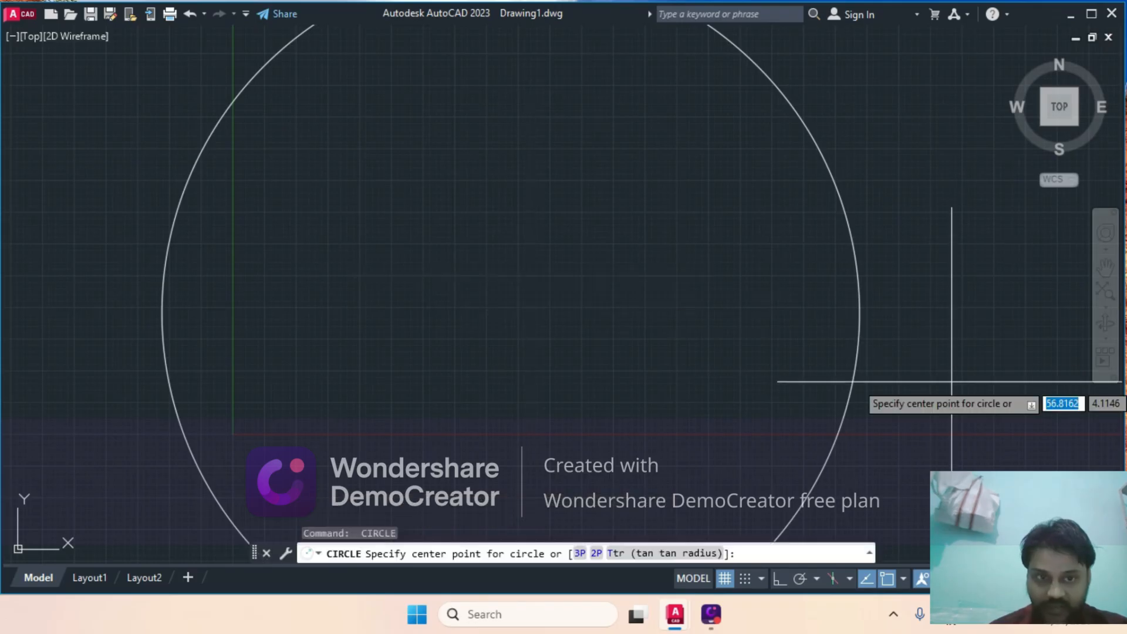
pyautogui.click(511, 313)
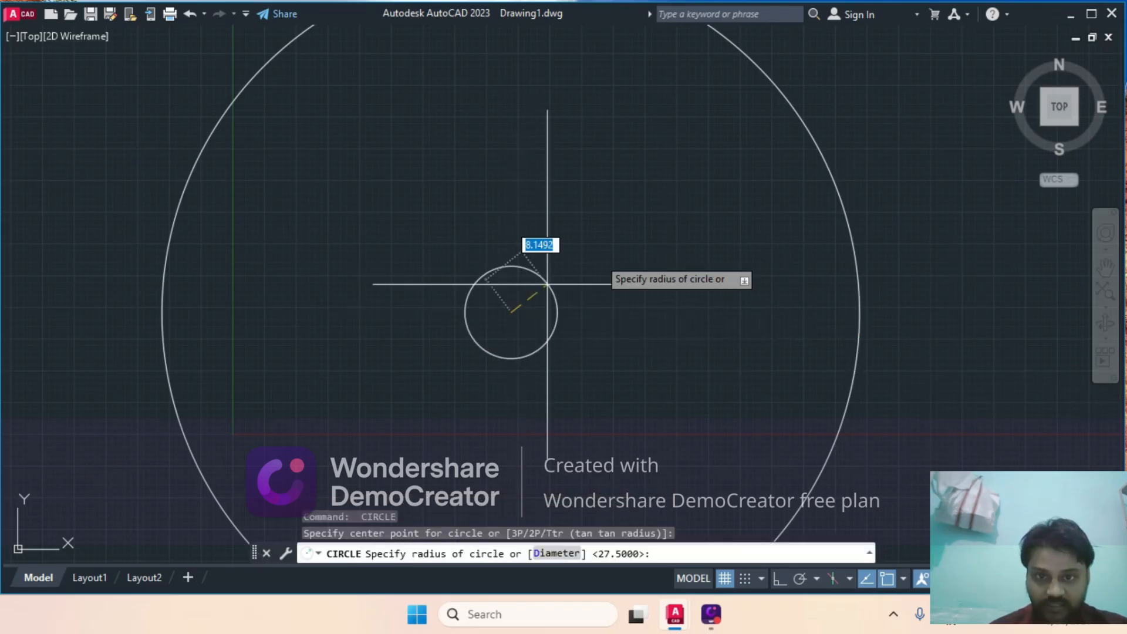
pyautogui.write('D')
pyautogui.press('Return')
pyautogui.write('90')
pyautogui.press('Return')
# - Draw a line from the circles' common centre, 60 long at an angle of 60°
pyautogui.scroll(-1, 627, 241)
pyautogui.scroll(-2, 853, 390)
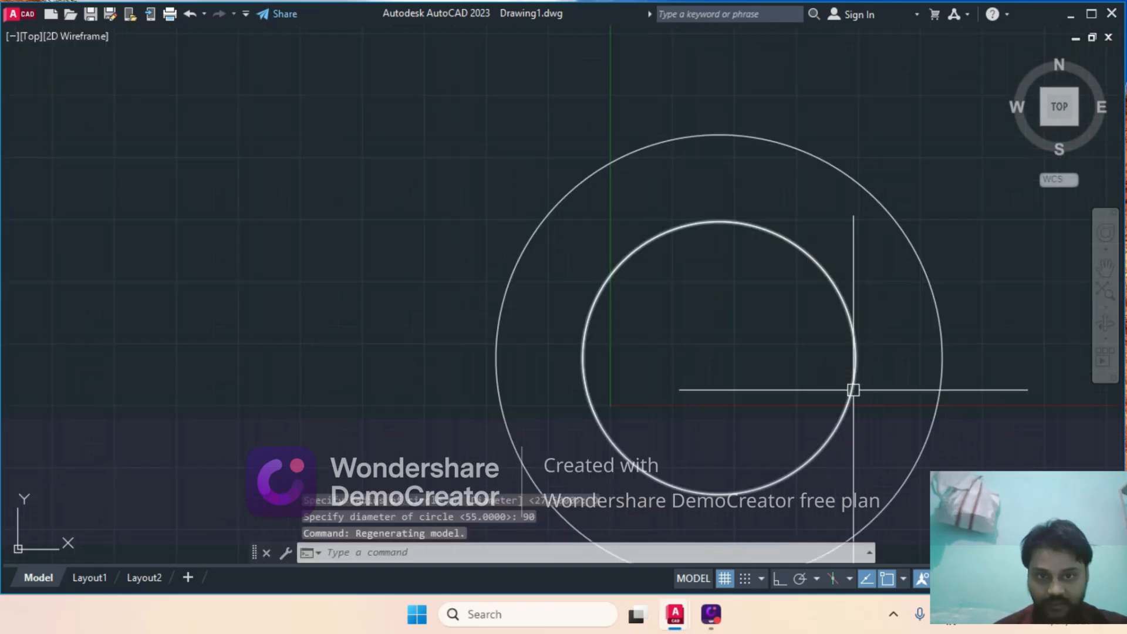
pyautogui.write('z')
pyautogui.press('Return')
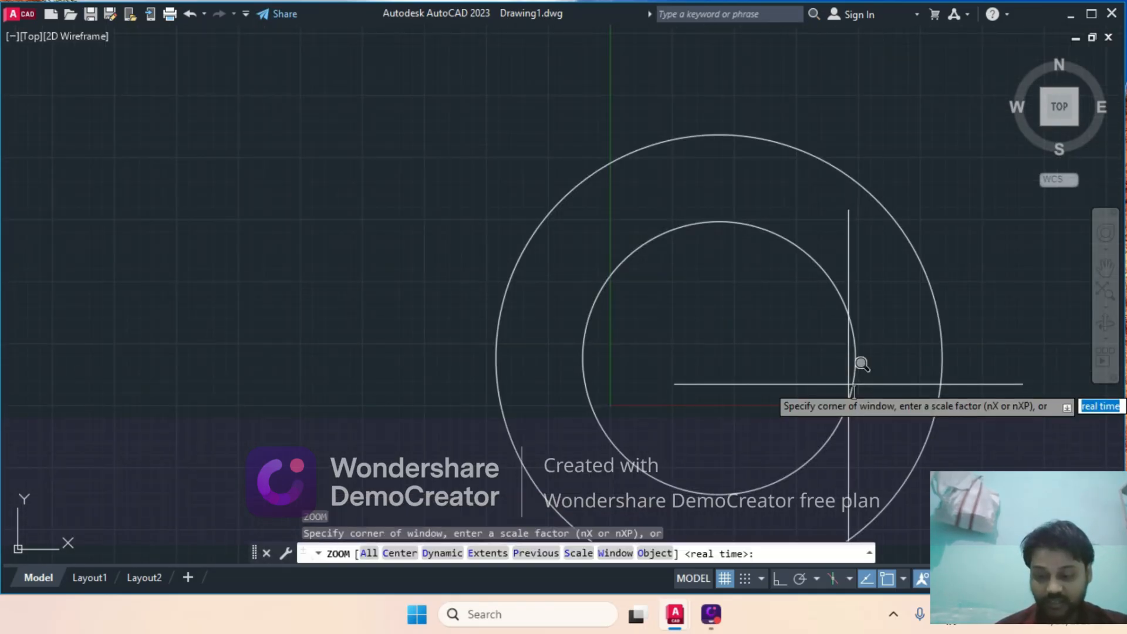
pyautogui.write('e')
pyautogui.press('Return')
pyautogui.scroll(-2, 848, 379)
pyautogui.moveTo(844, 375); pyautogui.dragTo(674, 315, button='middle')
pyautogui.scroll(-2, 686, 310)
pyautogui.write('l')
pyautogui.press('Return')
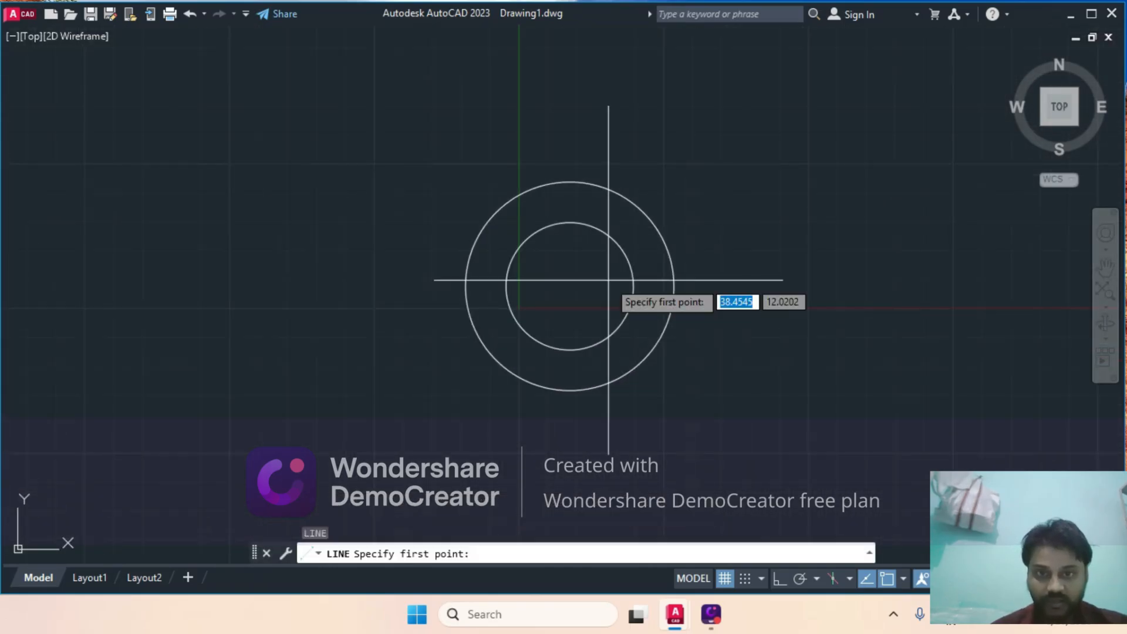
pyautogui.click(571, 286)
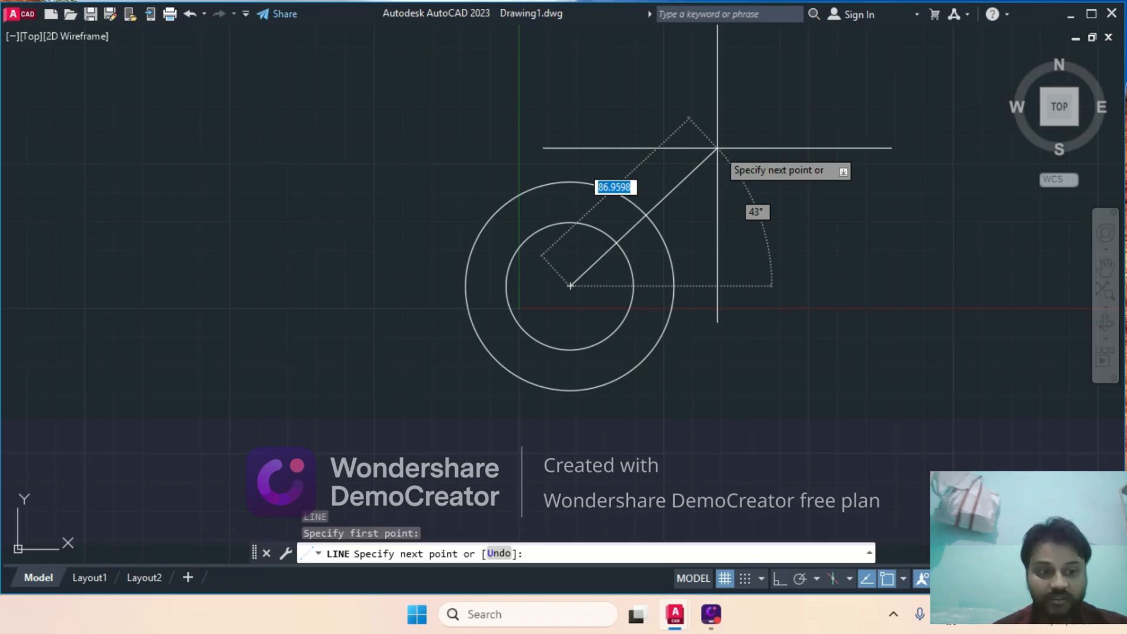
pyautogui.press('shift')
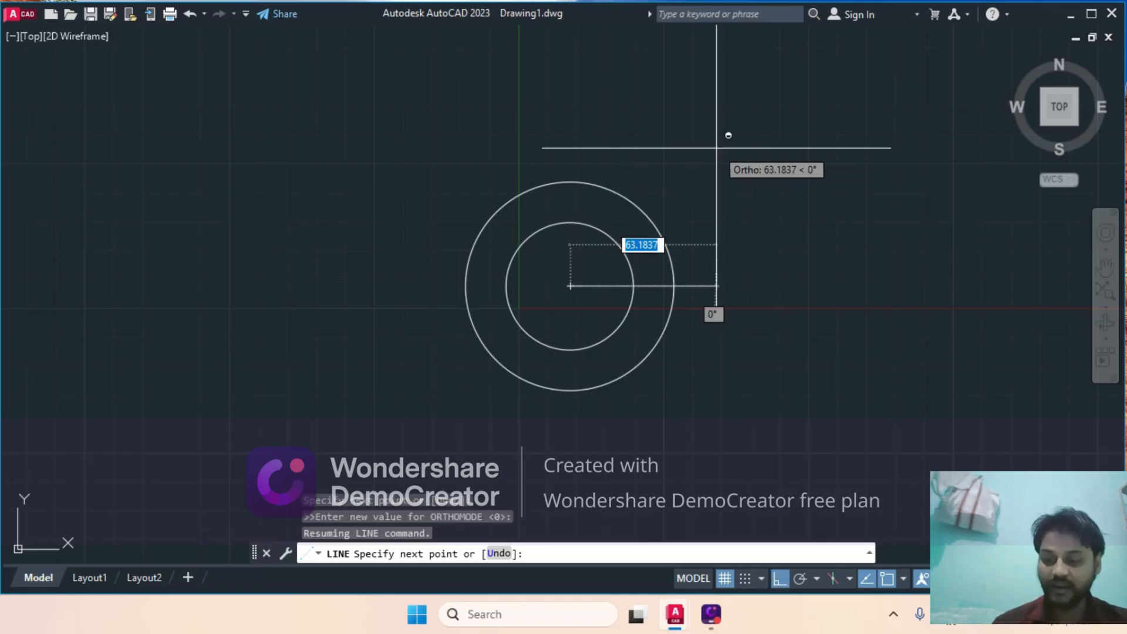
pyautogui.write('0')
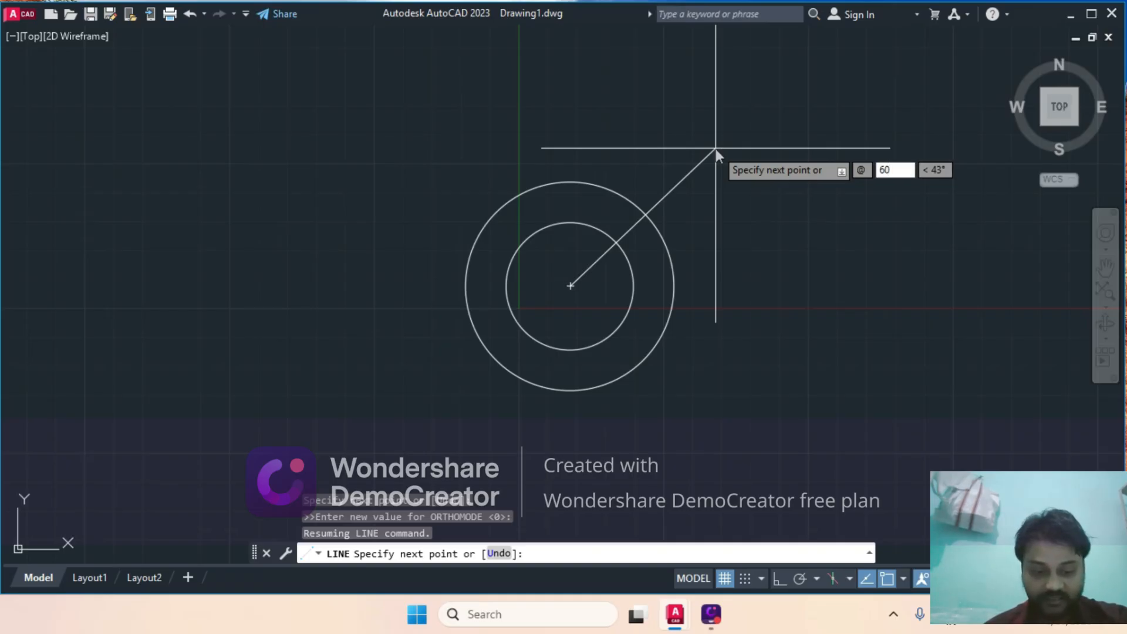
pyautogui.press('Tab')
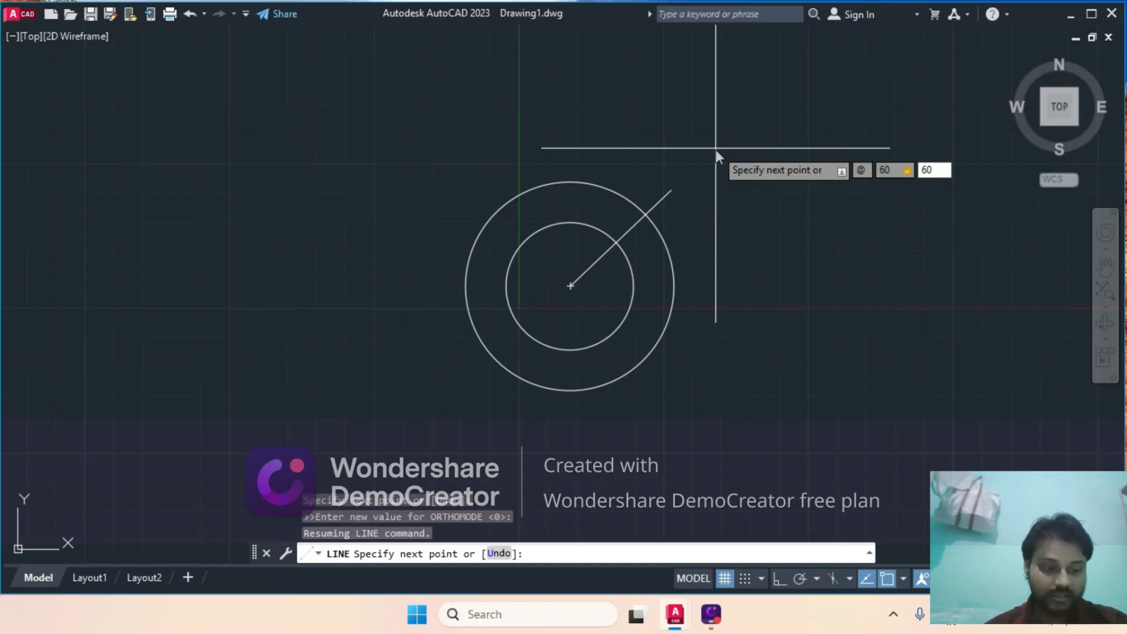
pyautogui.press('Return')
pyautogui.press('Return')
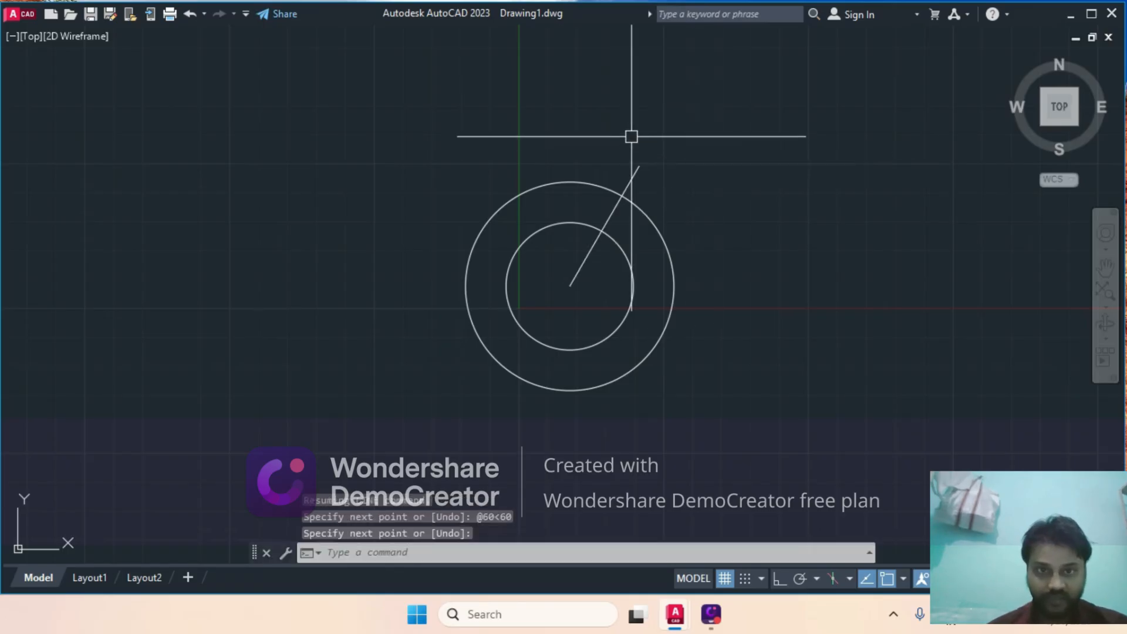
pyautogui.write('c')
pyautogui.press('Return')
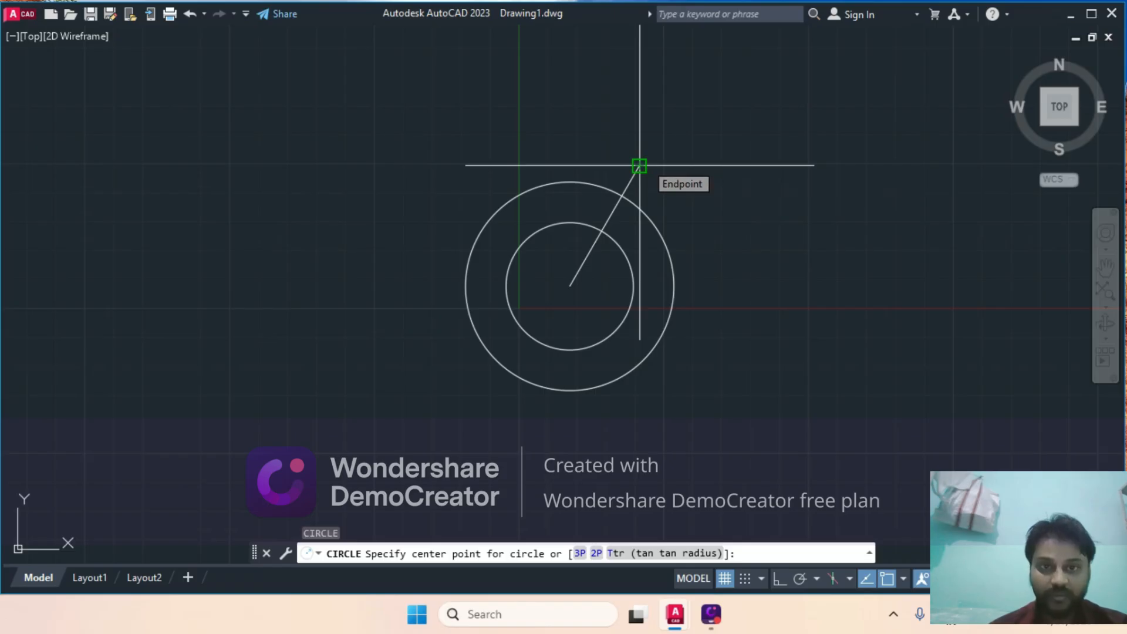
pyautogui.click(640, 166)
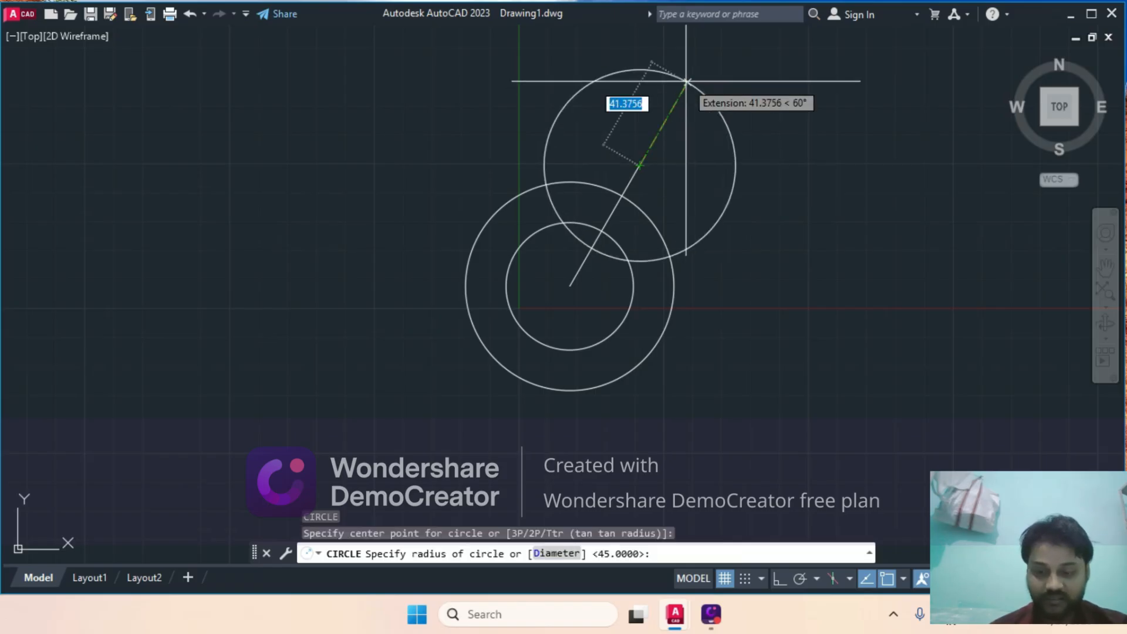
pyautogui.click(677, 614)
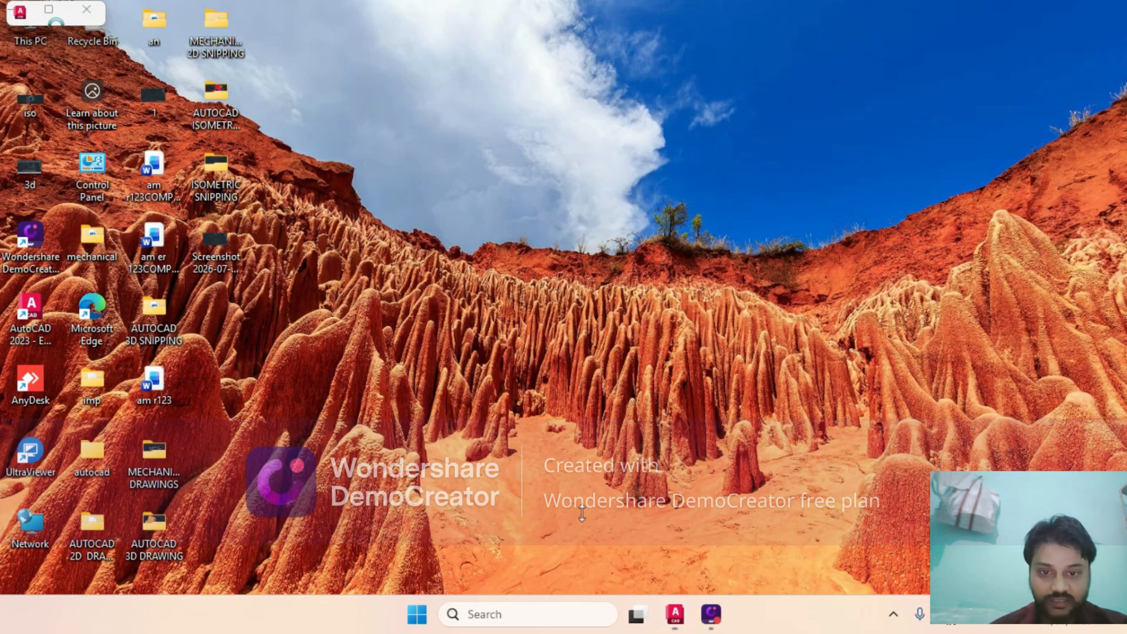
pyautogui.click(675, 614)
pyautogui.press('Escape')
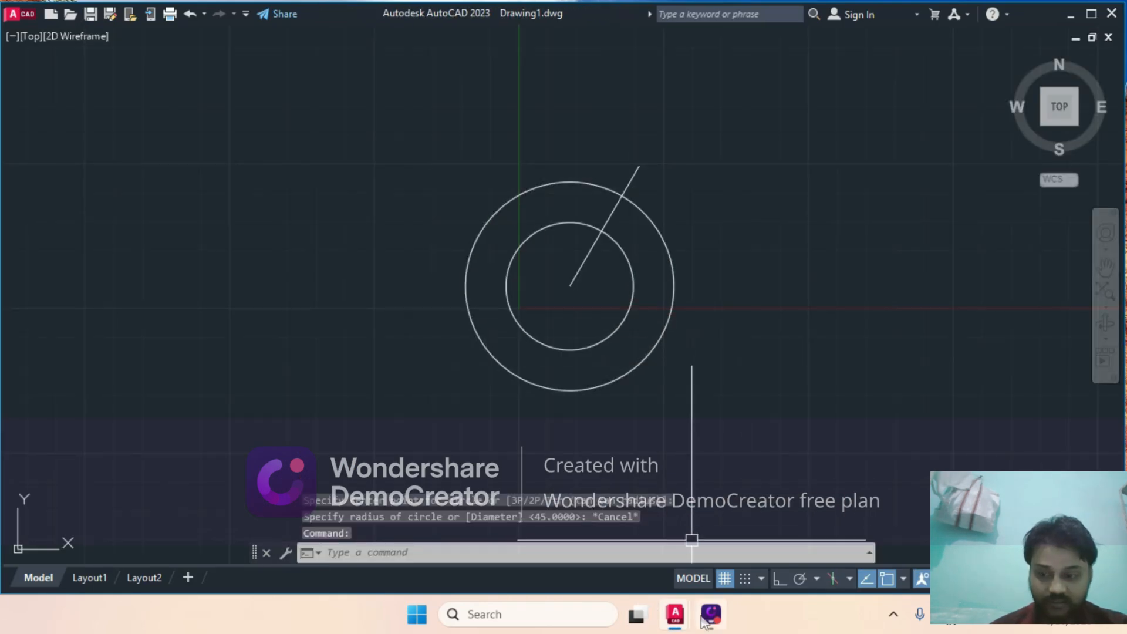
# - Check the corner circles' diameters in the practice drawing 19 reference and return to the new drawing
pyautogui.press('Escape')
pyautogui.press('Escape')
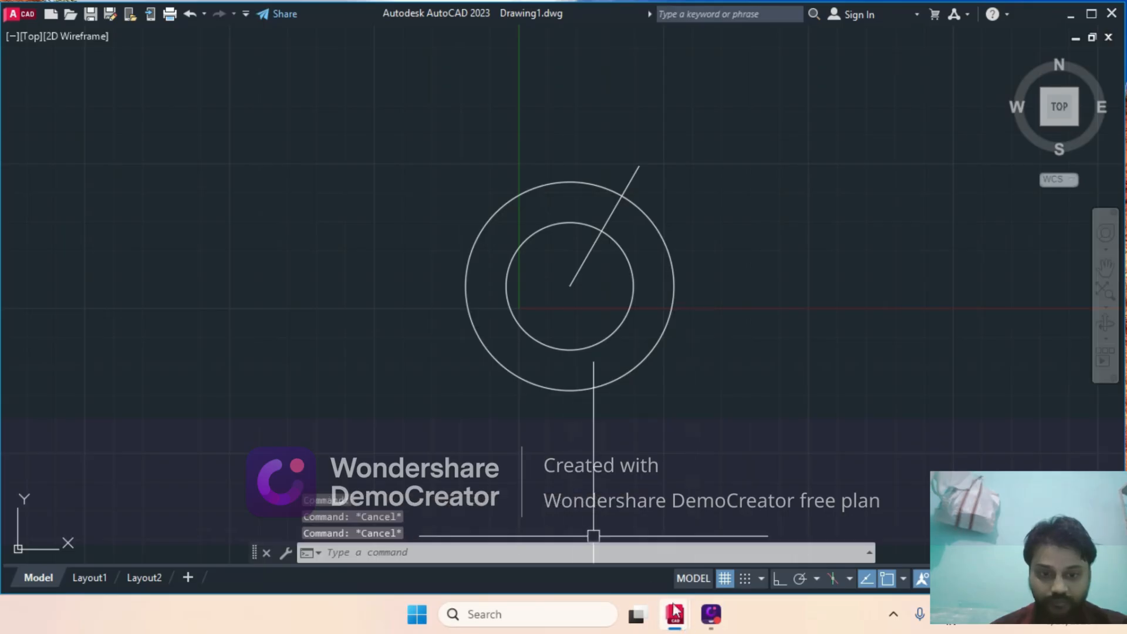
pyautogui.moveTo(675, 624)
pyautogui.click(583, 529)
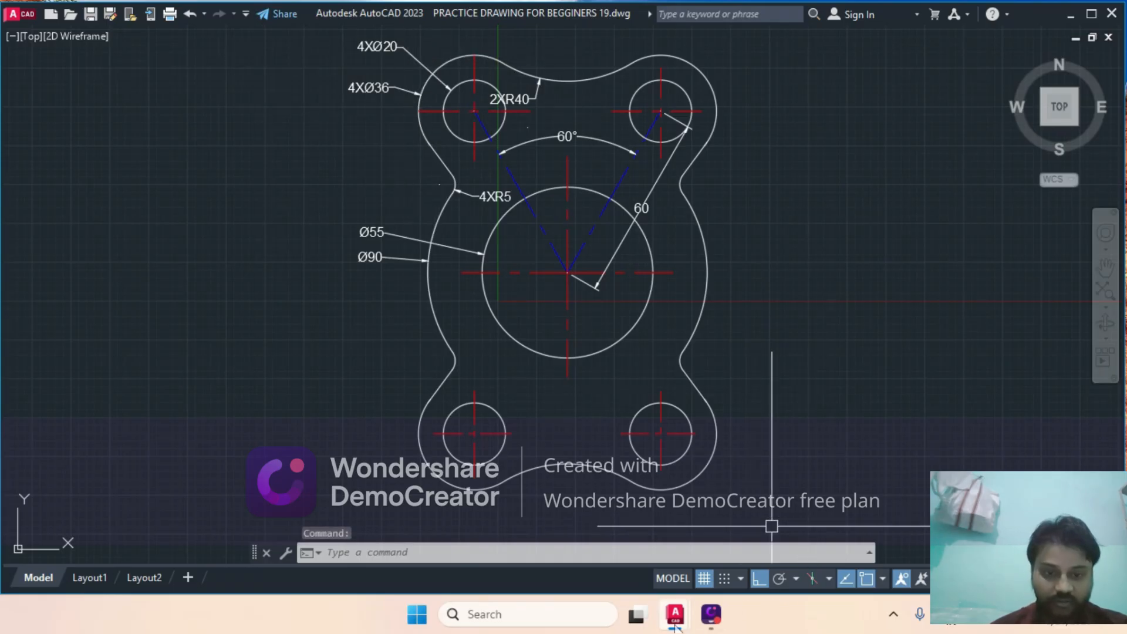
pyautogui.moveTo(674, 627)
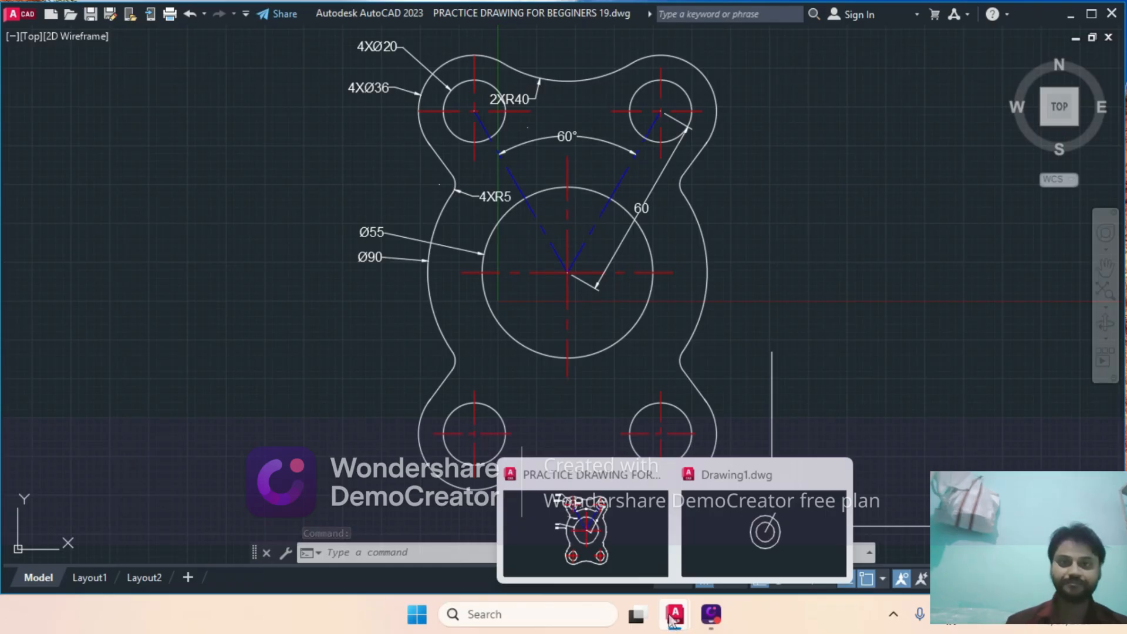
pyautogui.click(689, 624)
pyautogui.click(606, 560)
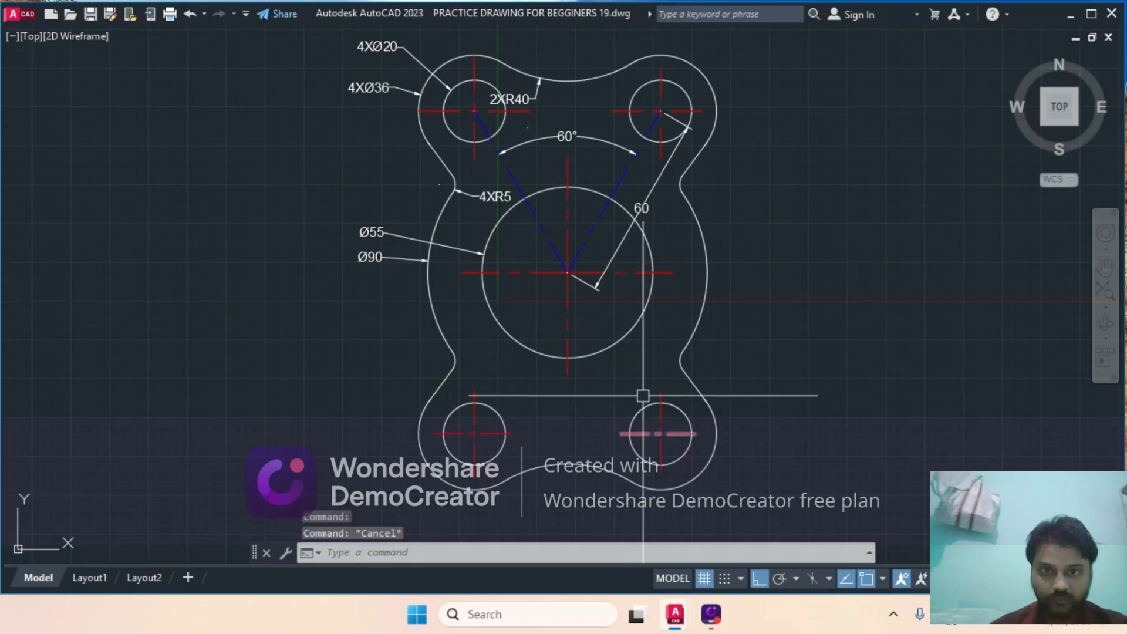
pyautogui.moveTo(674, 626)
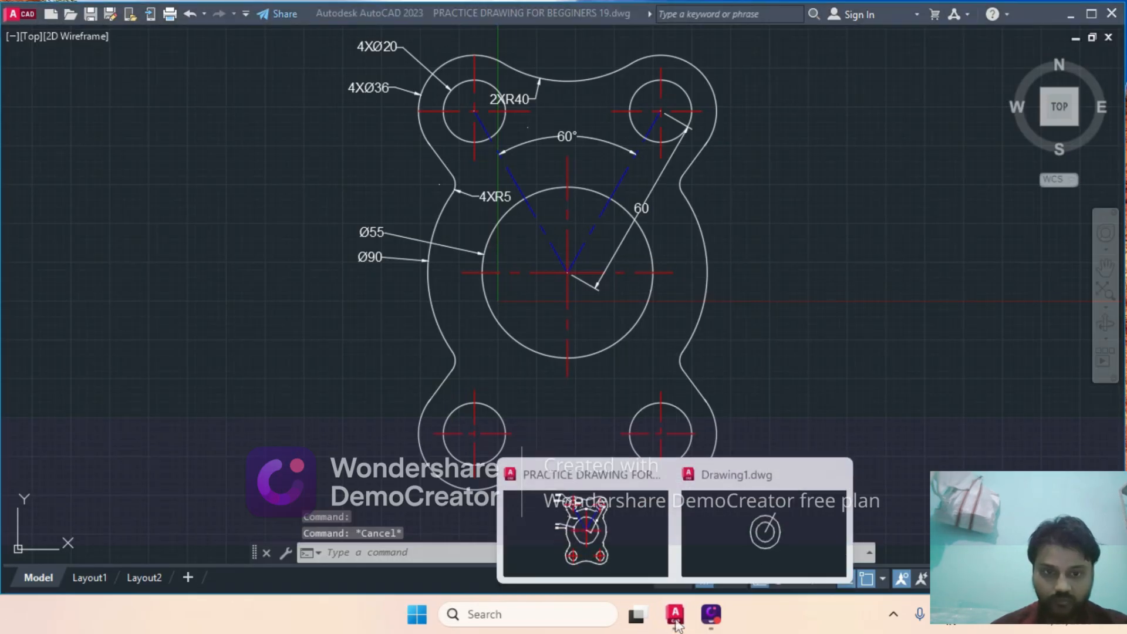
pyautogui.click(805, 535)
# - Draw a circle with a diameter of 20 centred on the outer end of the 60° line
pyautogui.write('c')
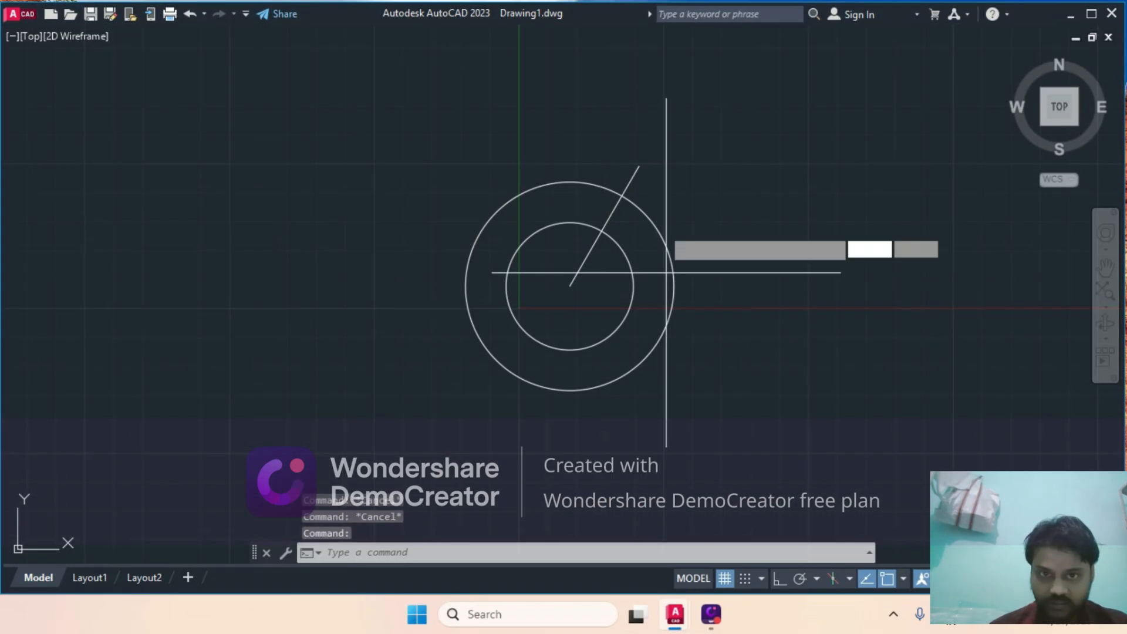
pyautogui.press('Return')
pyautogui.click(639, 167)
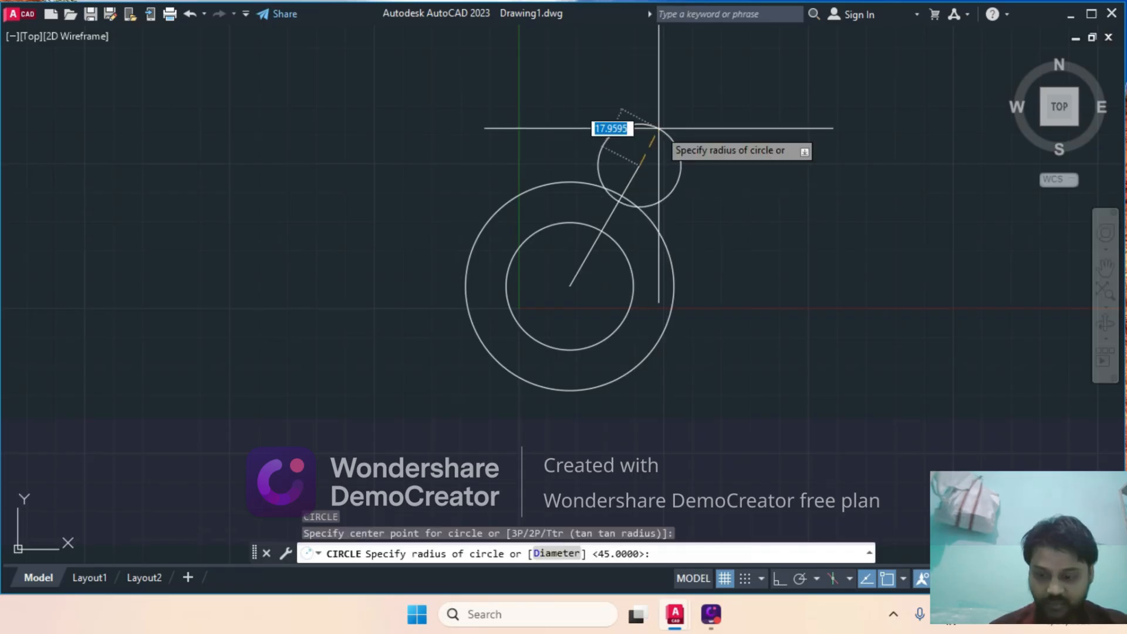
pyautogui.write('d')
pyautogui.press('Return')
pyautogui.write('20')
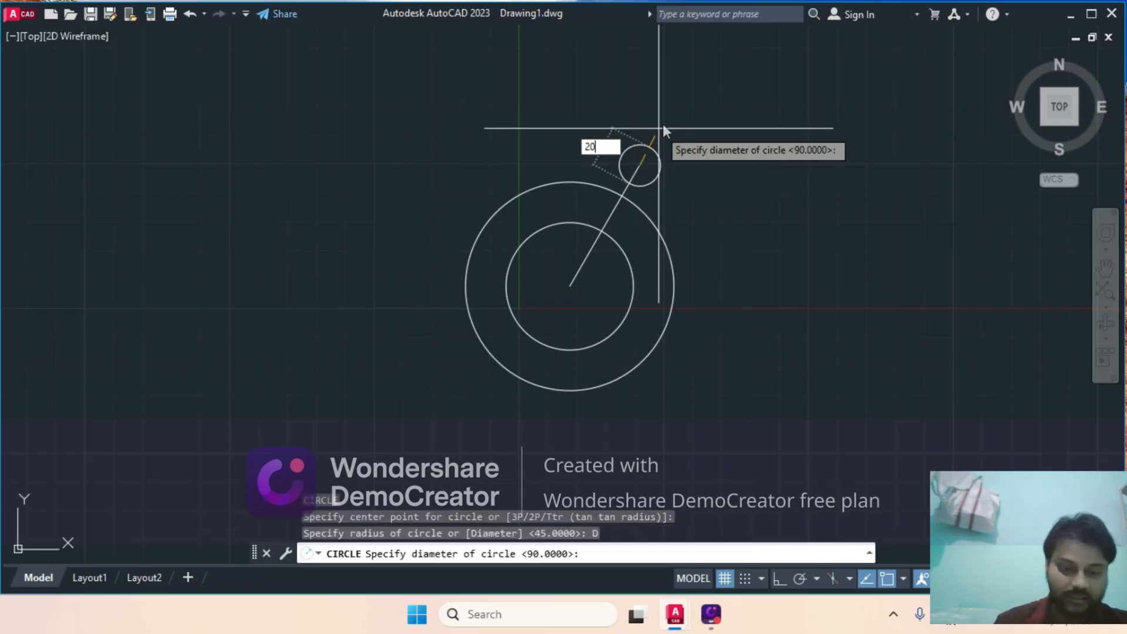
pyautogui.press('Return')
pyautogui.press('Return')
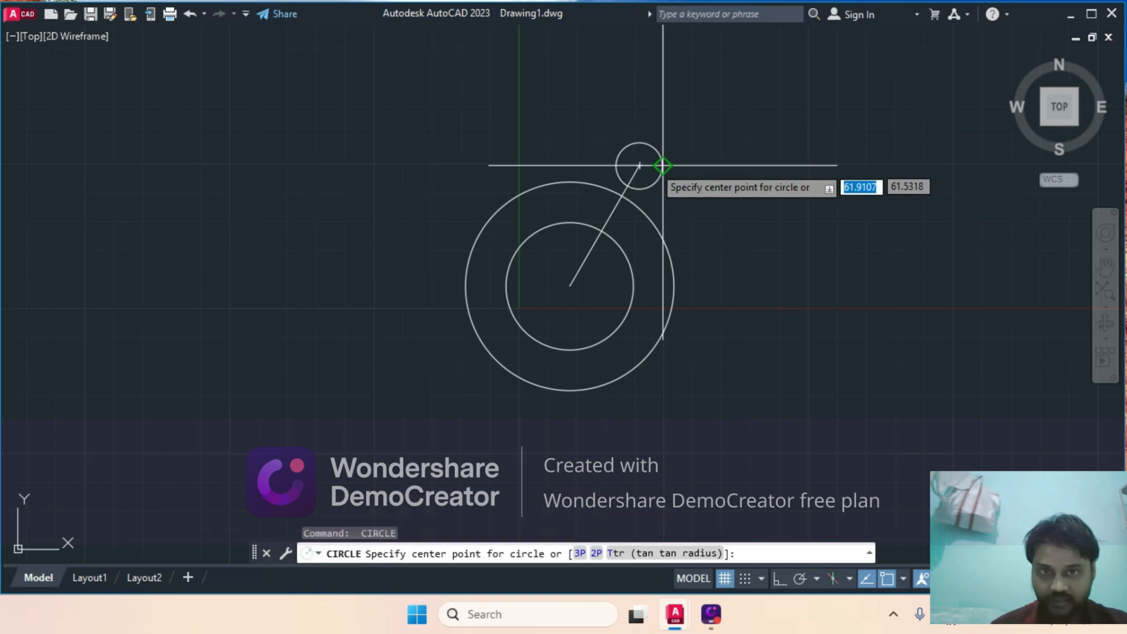
pyautogui.click(641, 165)
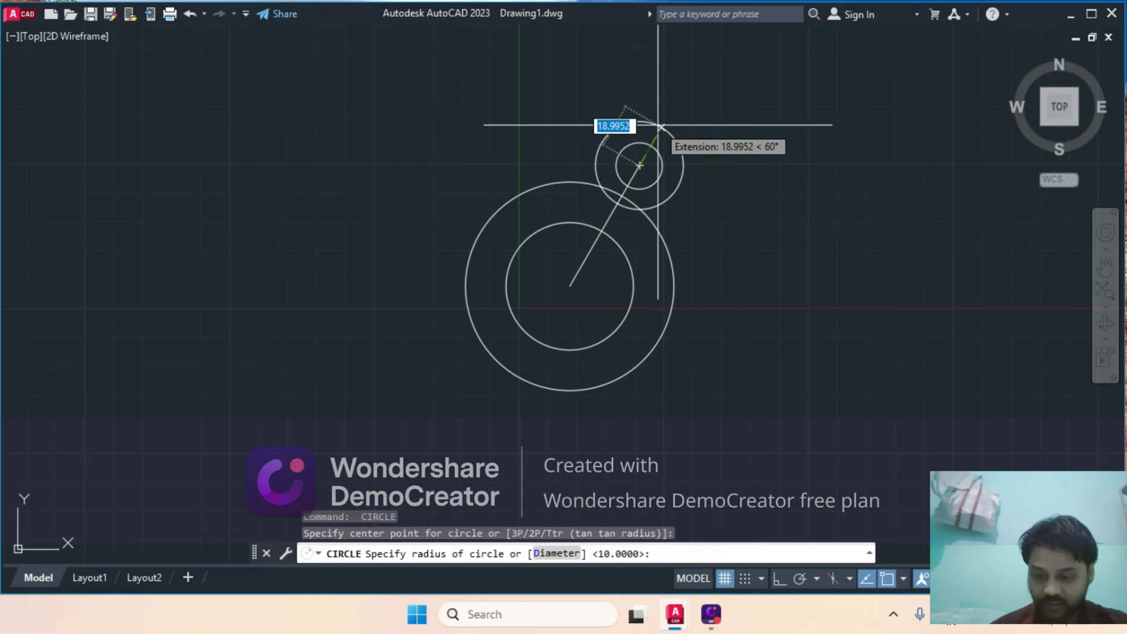
pyautogui.write('D')
pyautogui.press('Return')
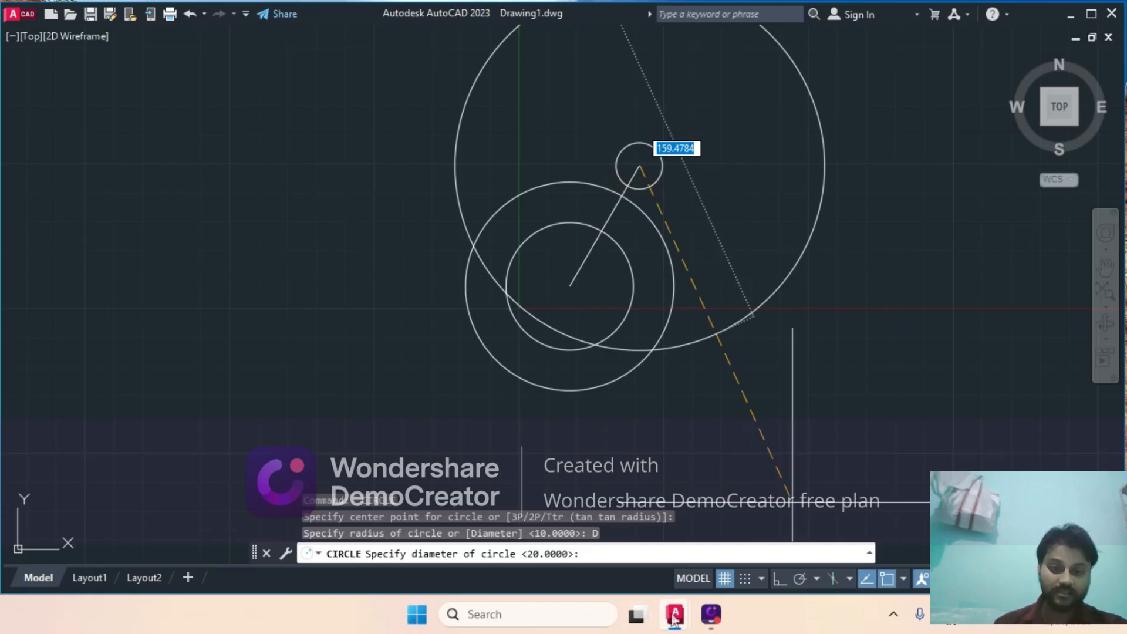
pyautogui.moveTo(674, 617)
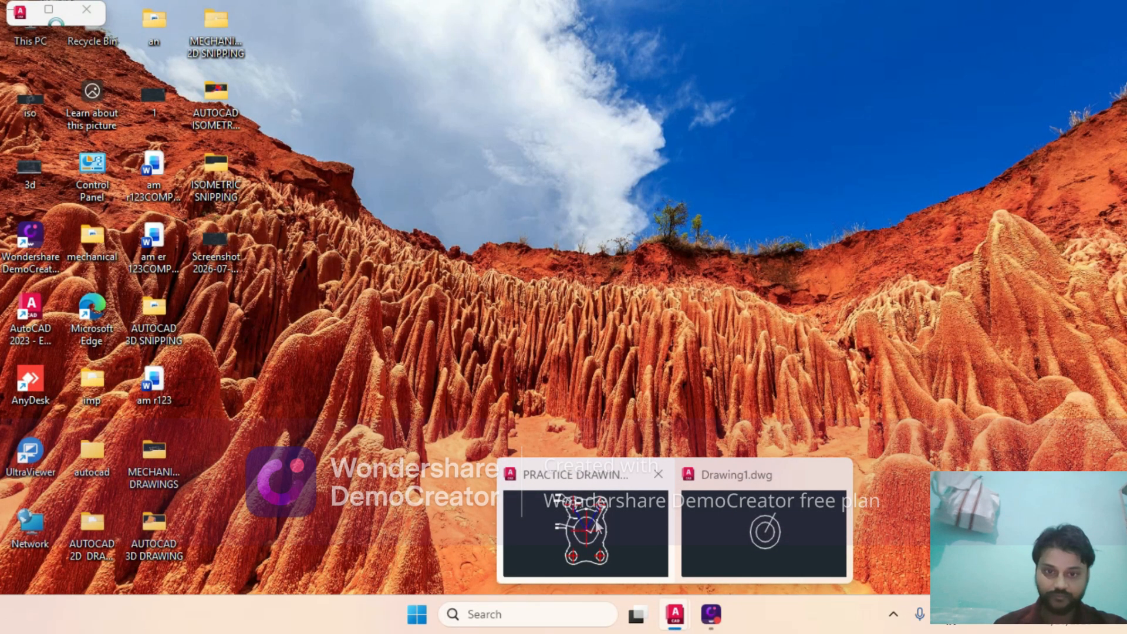
pyautogui.click(598, 526)
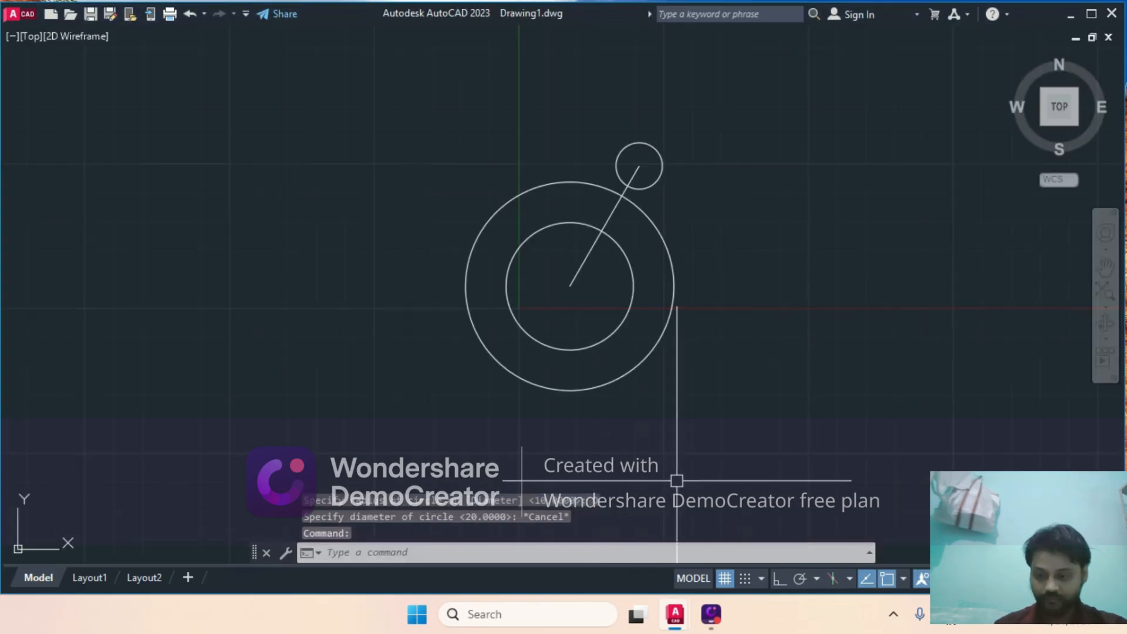
pyautogui.press('Escape')
# - Check the outer corner circle's diameter in the reference drawing and switch back to the new drawing
pyautogui.moveTo(687, 615)
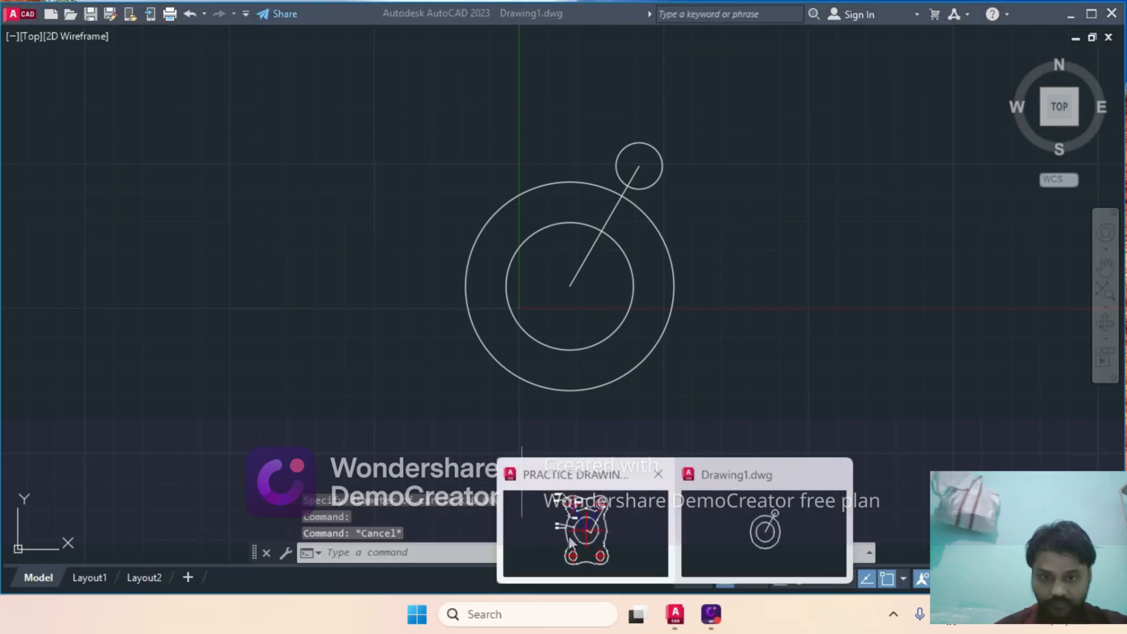
pyautogui.click(514, 509)
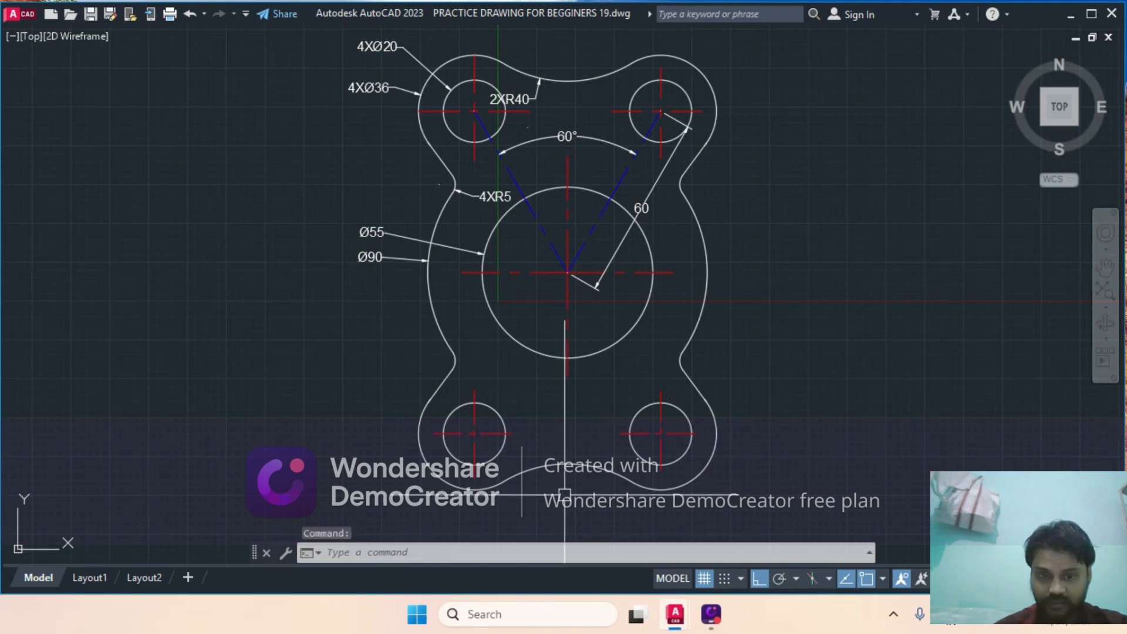
pyautogui.moveTo(673, 625)
pyautogui.click(731, 533)
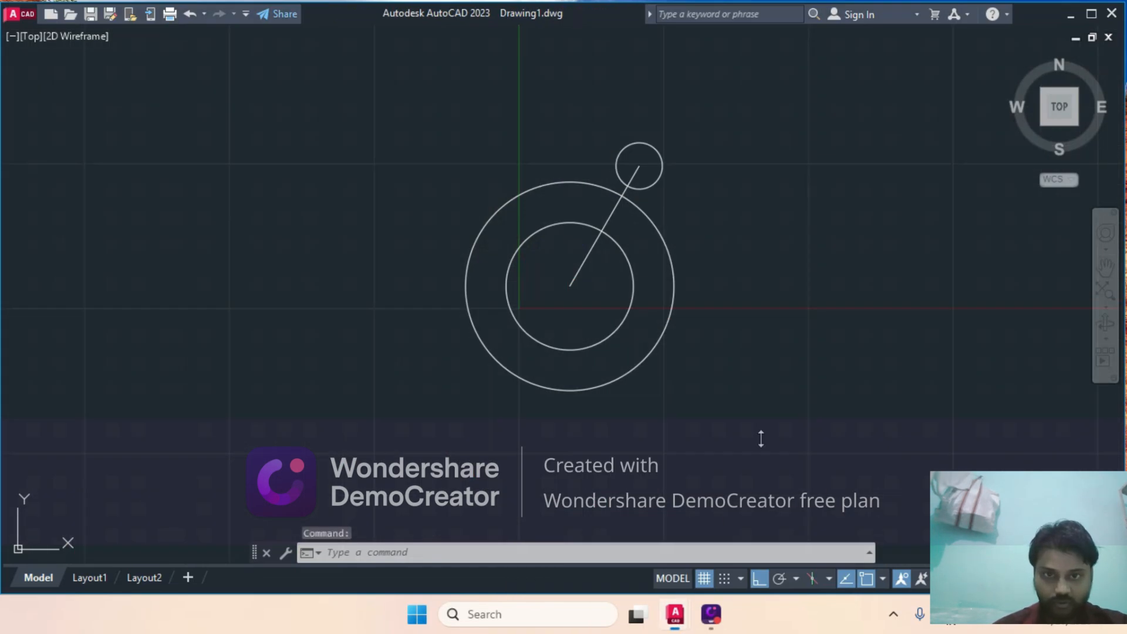
# - Draw a concentric circle with a diameter of 36 around the 20 diameter circle at the line's outer end
pyautogui.press('Escape')
pyautogui.press('Escape')
pyautogui.write('c')
pyautogui.press('Return')
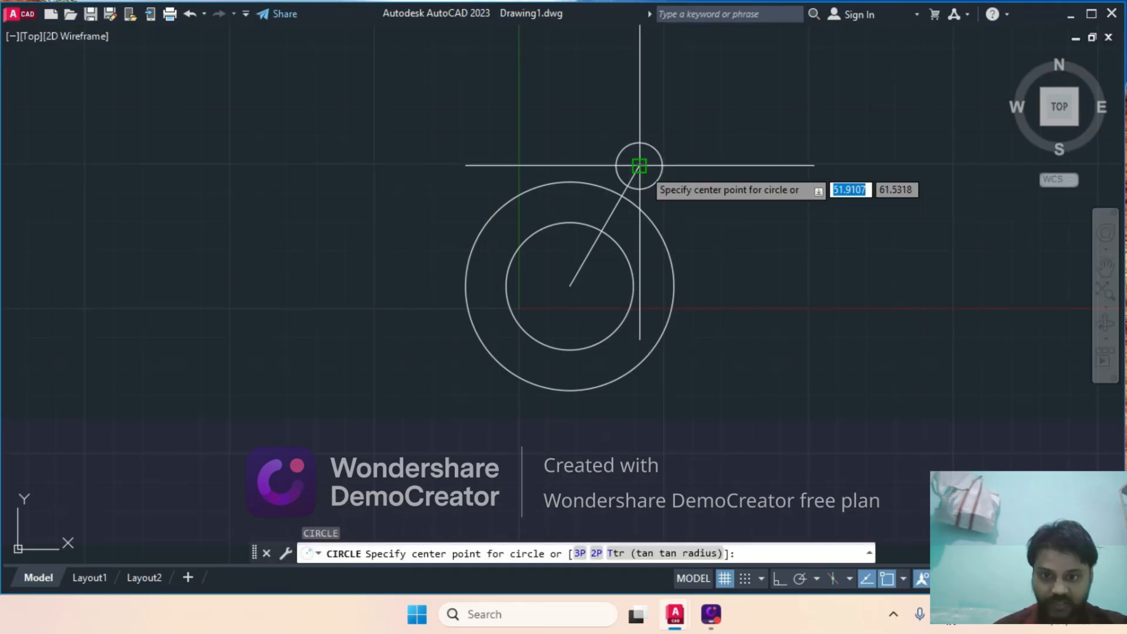
pyautogui.click(639, 166)
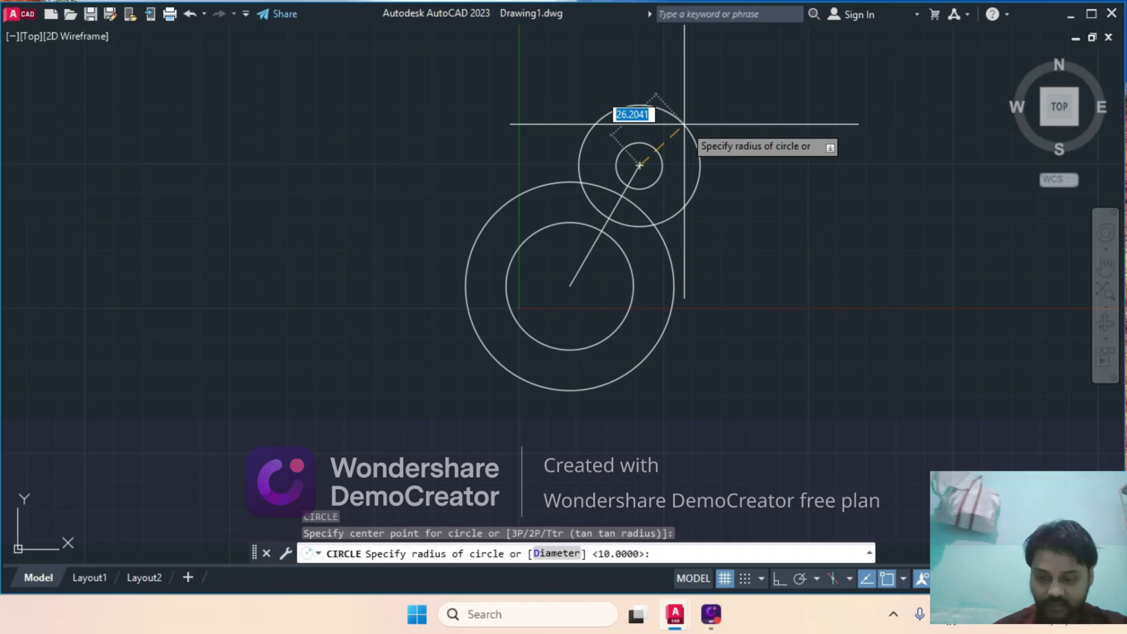
pyautogui.write('D')
pyautogui.press('Return')
pyautogui.write('36')
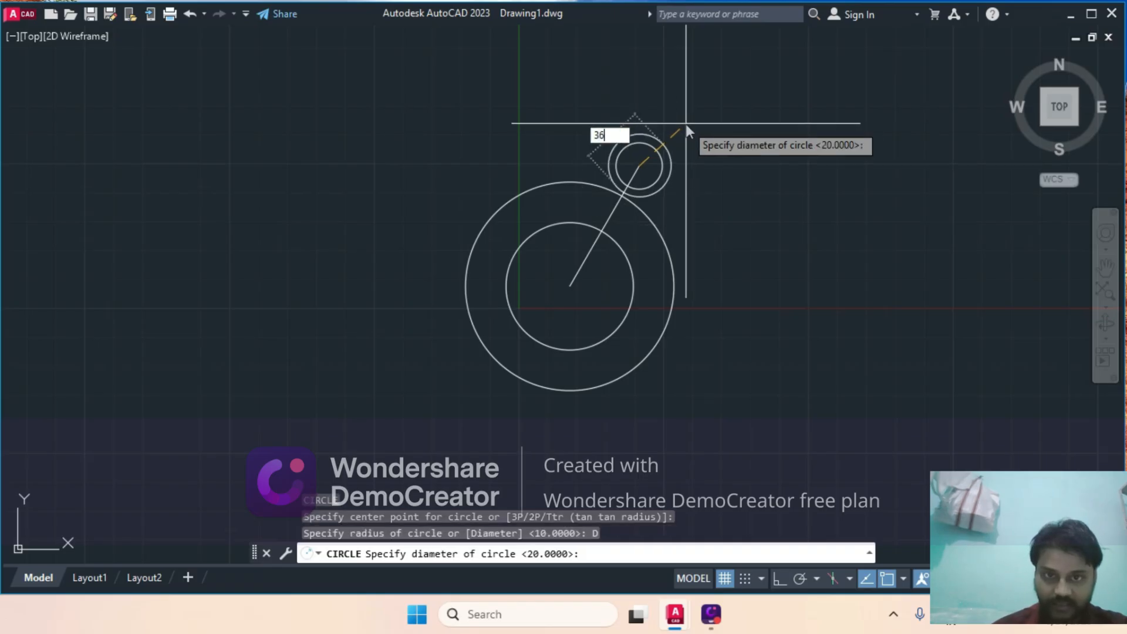
pyautogui.press('Return')
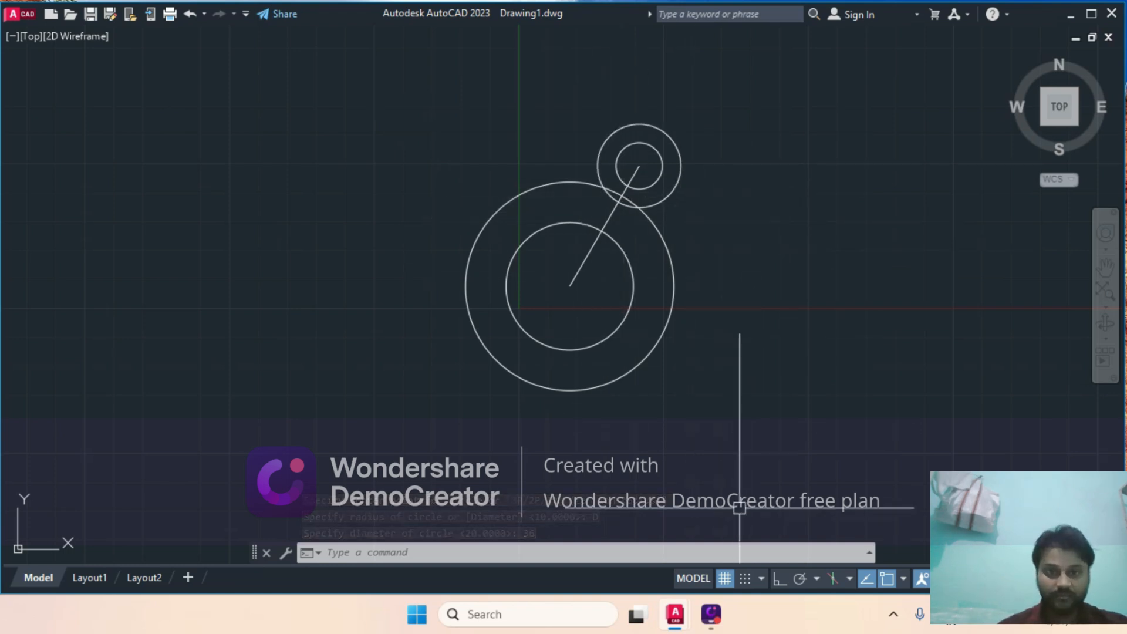
# - Mirror the 20 and 36 diameter circles about the vertical axis through the central circles' centre, keeping the originals
pyautogui.write('mi')
pyautogui.press('Return')
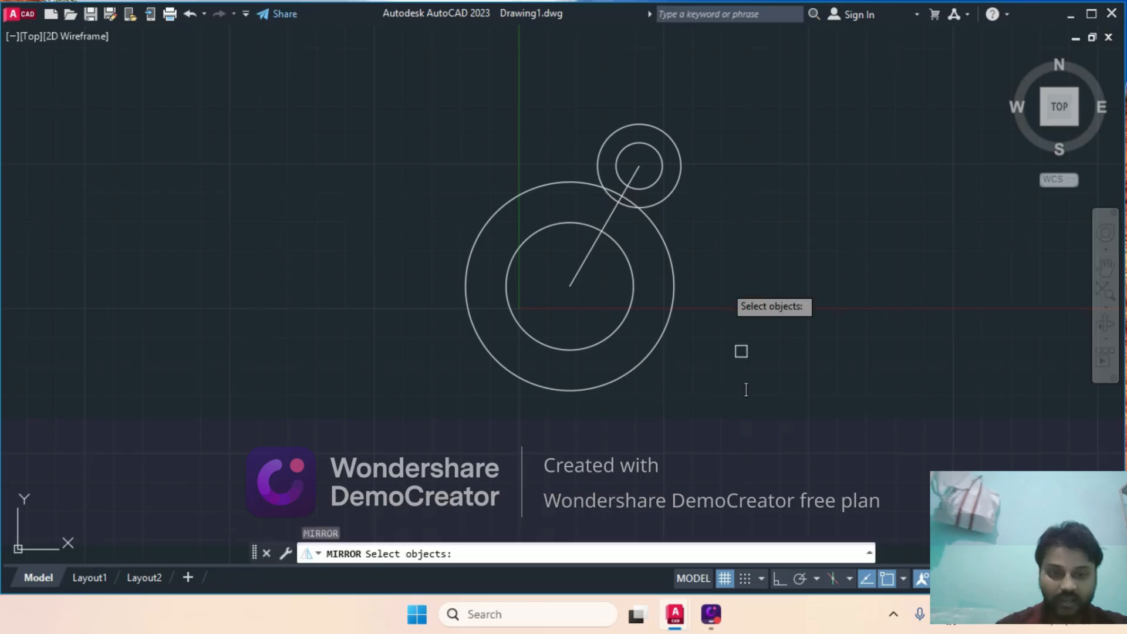
pyautogui.click(720, 176)
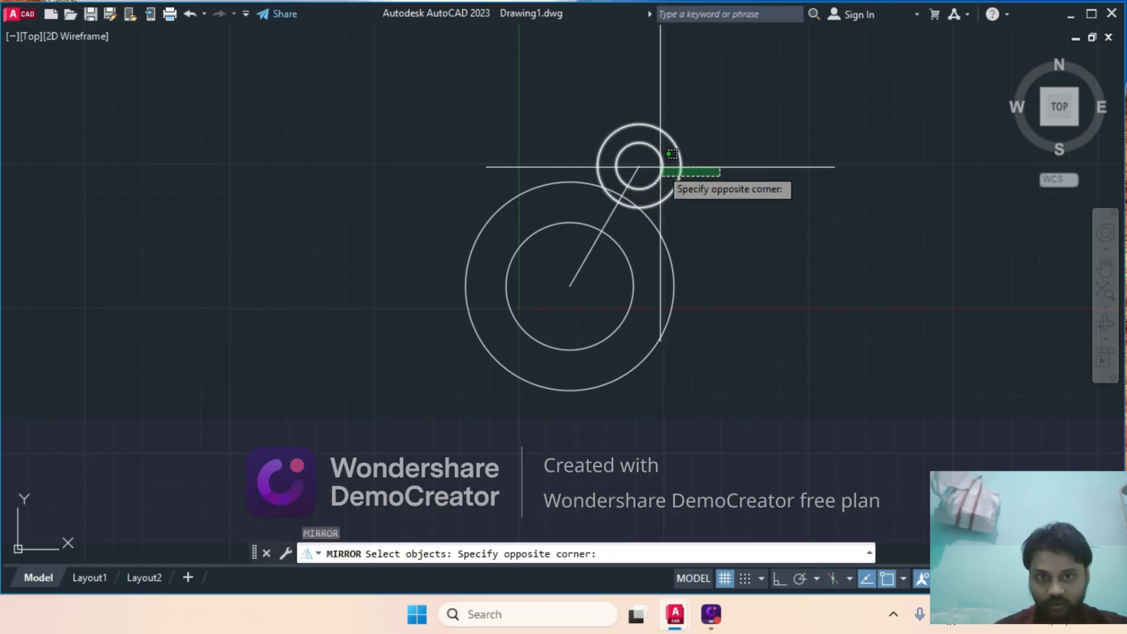
pyautogui.click(654, 169)
pyautogui.press('Return')
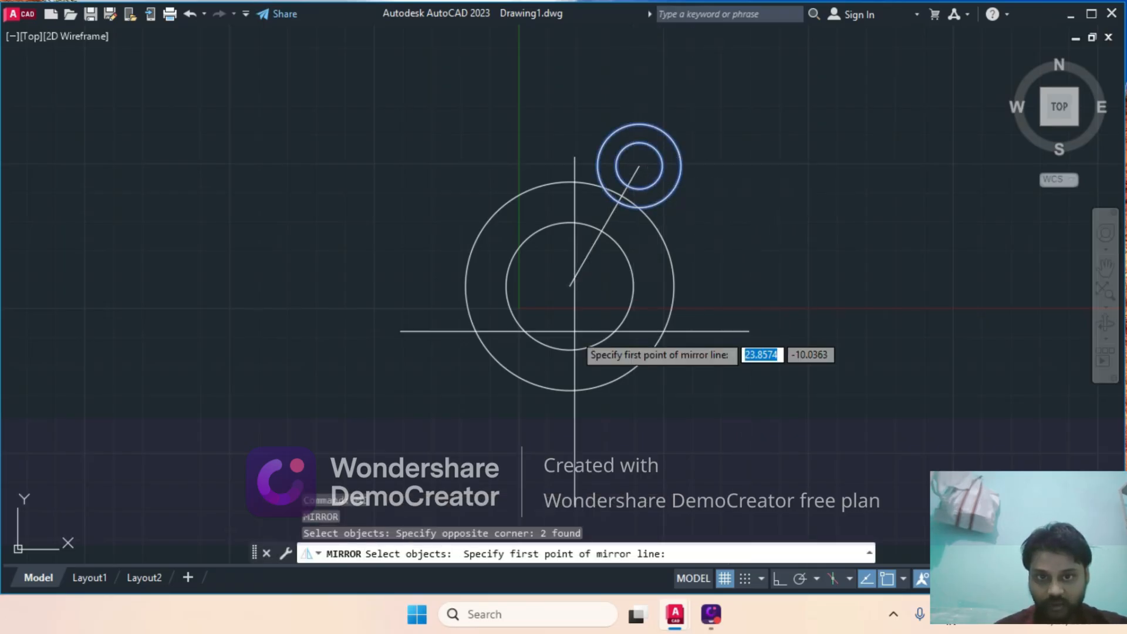
pyautogui.click(570, 286)
pyautogui.click(571, 351)
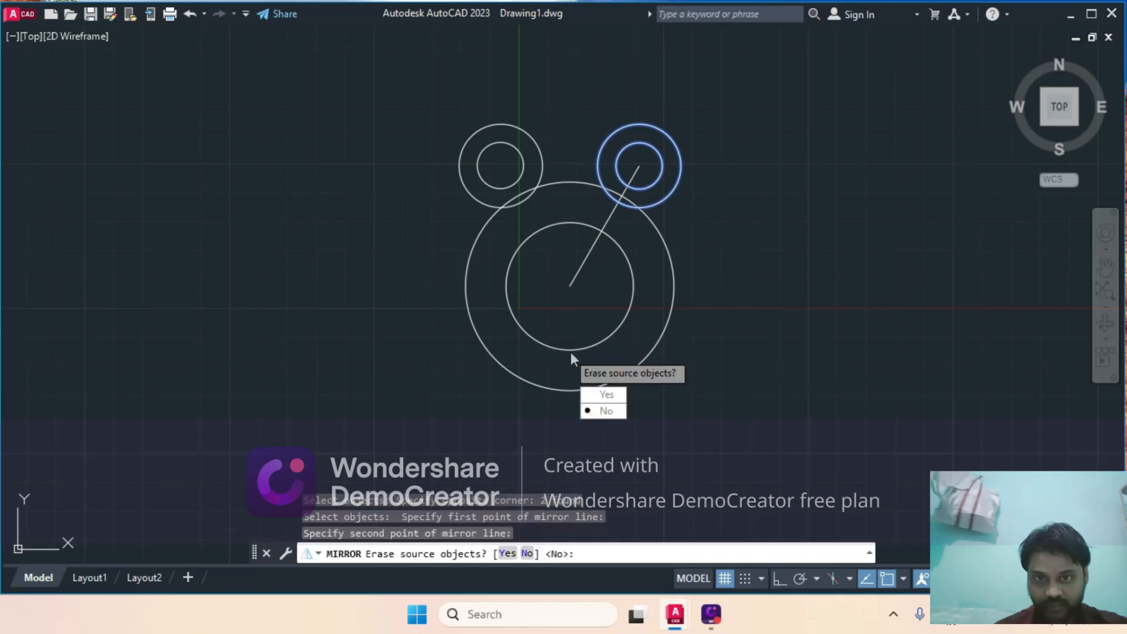
pyautogui.press('Return')
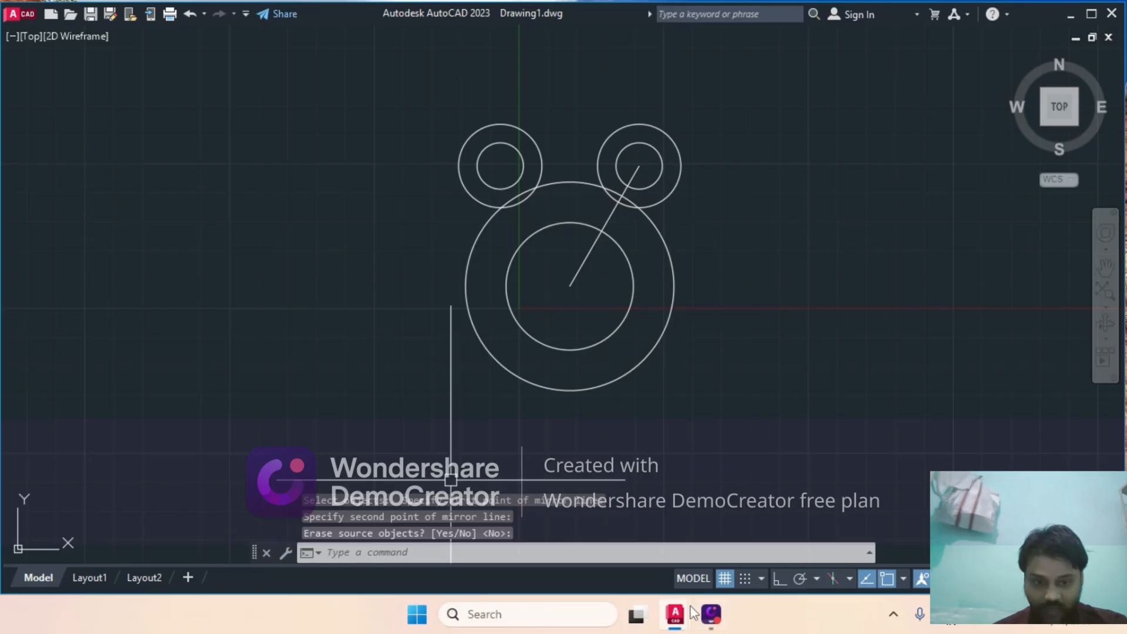
# - Check the radius of the arc joining the two upper corners in the reference drawing and return to the new drawing
pyautogui.moveTo(694, 614)
pyautogui.click(584, 531)
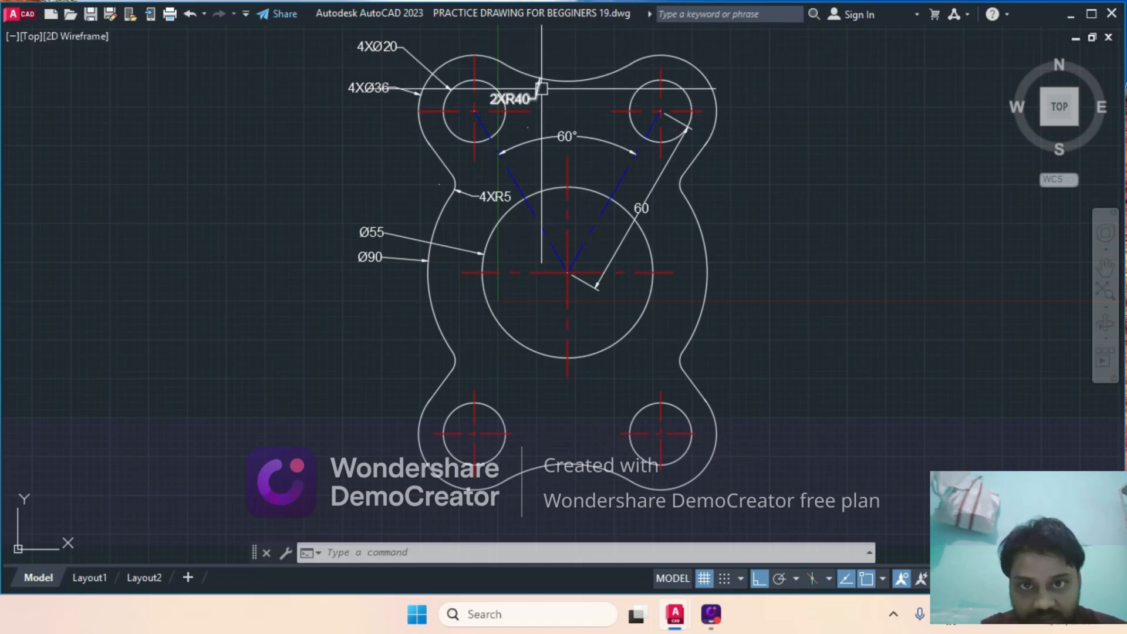
pyautogui.moveTo(569, 99); pyautogui.dragTo(552, 110, button='middle')
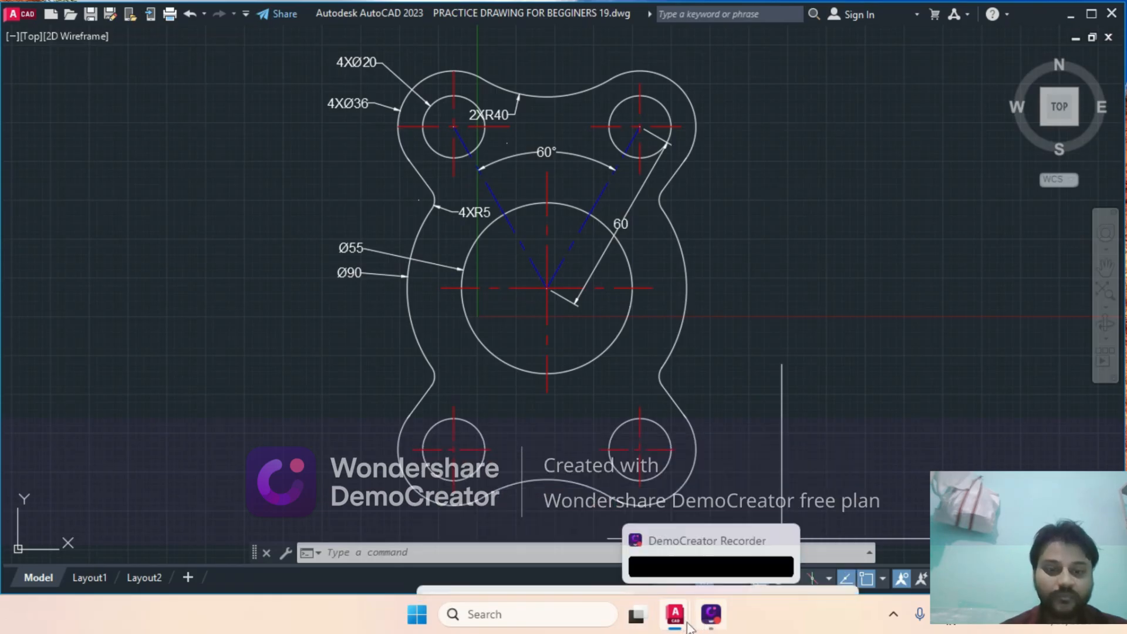
pyautogui.moveTo(676, 621)
pyautogui.click(764, 531)
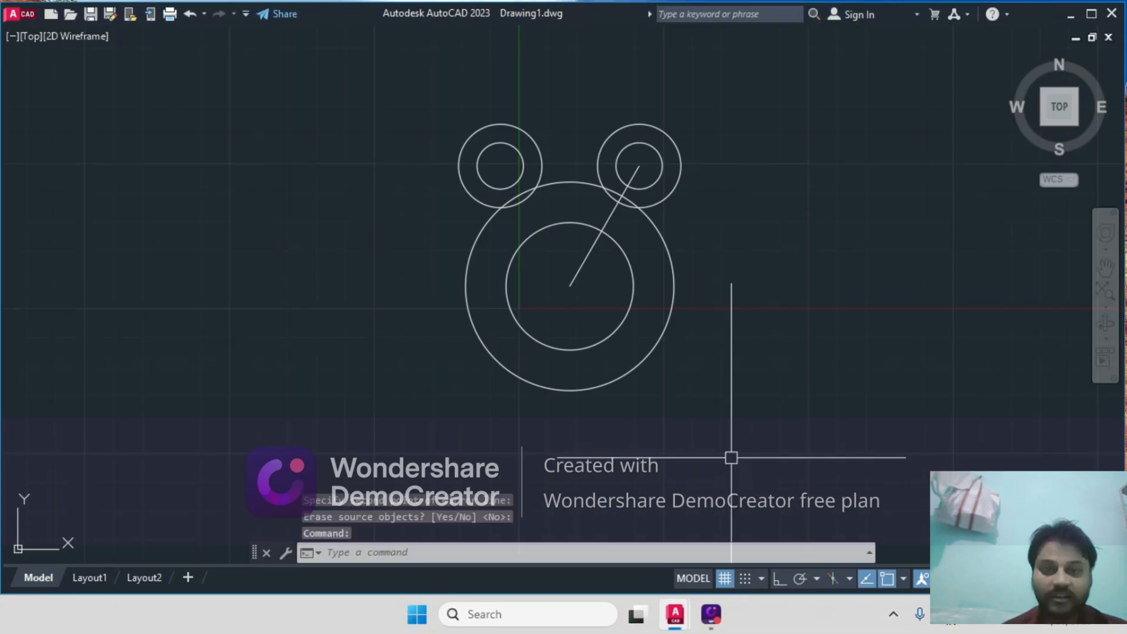
pyautogui.press('Escape')
pyautogui.press('Escape')
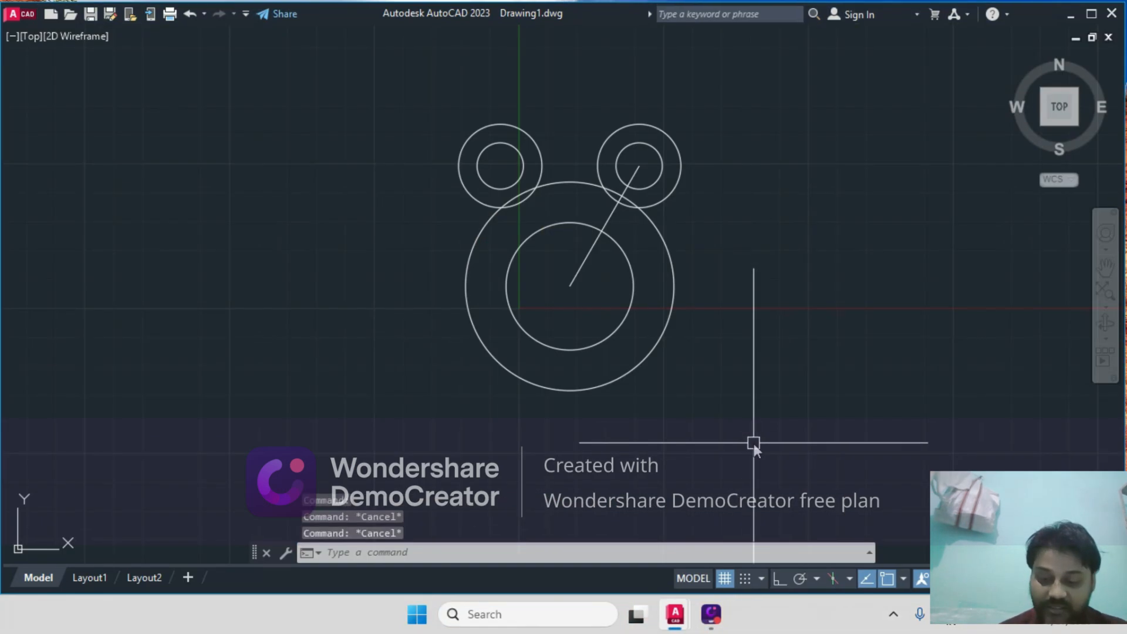
# - Draw a tangent-tangent-radius circle with radius 40 touching the facing upper sides of the two 36 diameter circles
pyautogui.write('c')
pyautogui.press('Return')
pyautogui.press('Return')
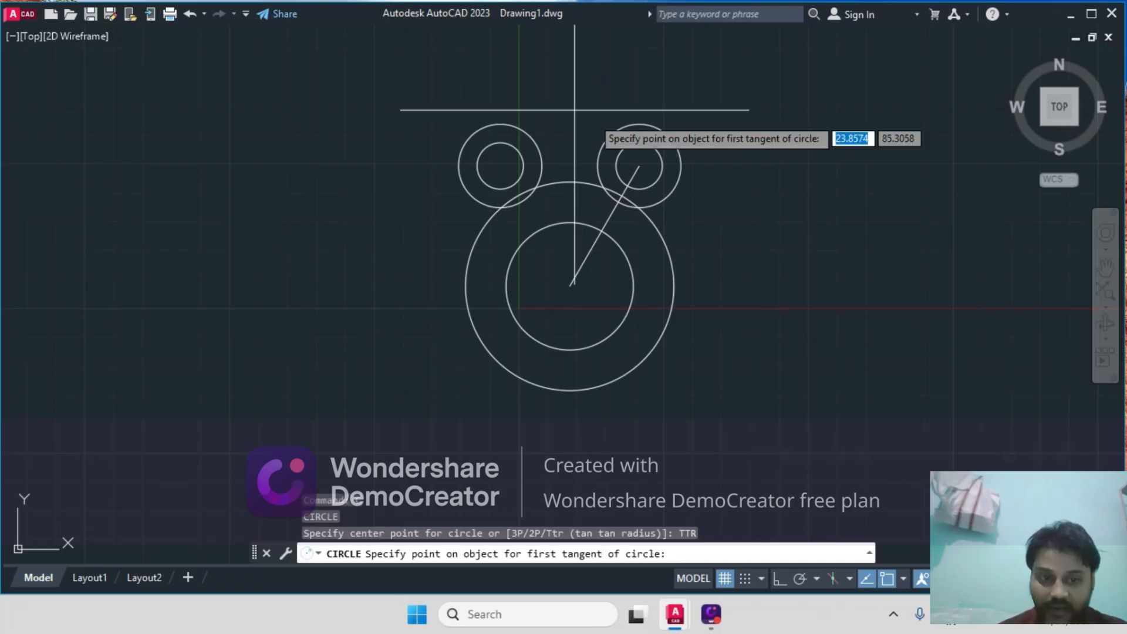
pyautogui.click(605, 131)
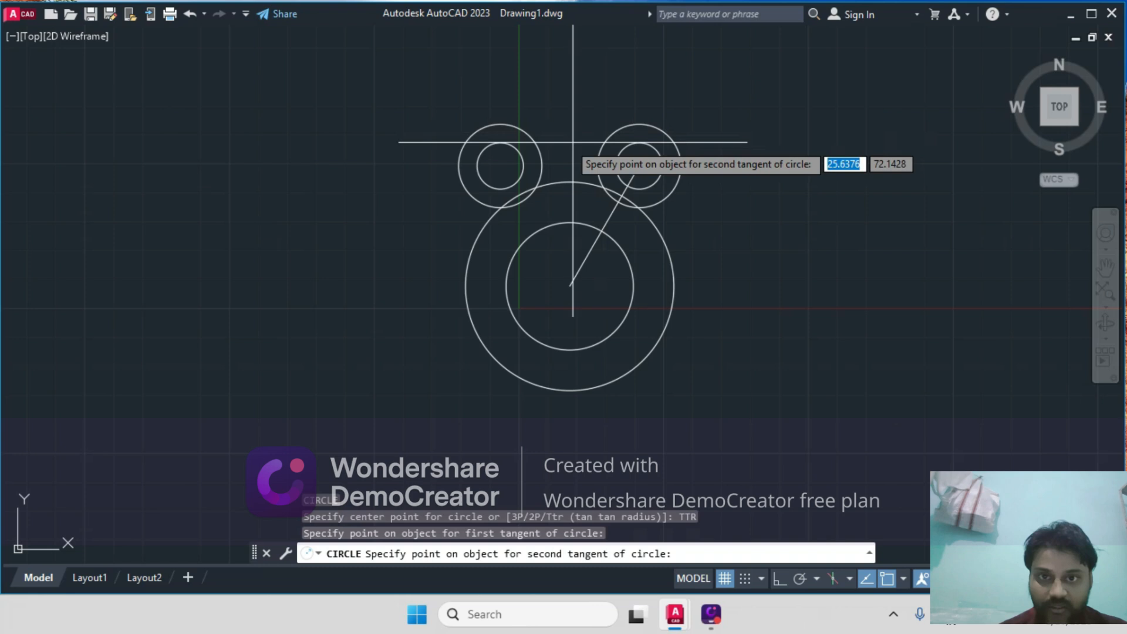
pyautogui.click(536, 139)
pyautogui.write('40')
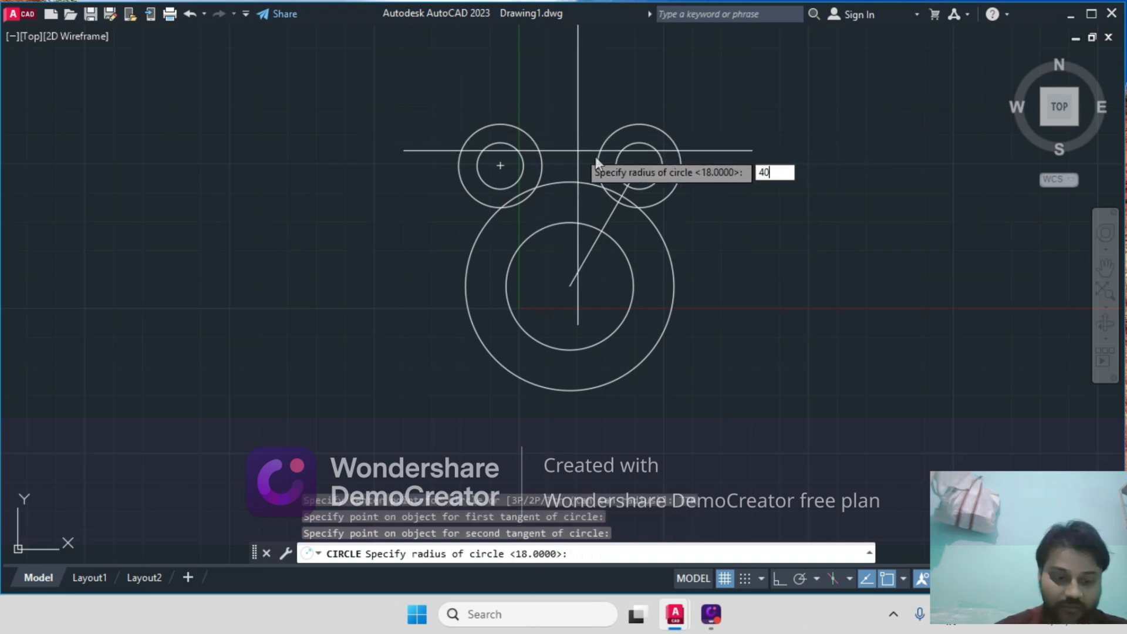
pyautogui.press('Return')
# - Trim the radius 40 circle to the arc joining the two corner lobes and remove the 36 diameter circles' inner portions
pyautogui.moveTo(622, 171)
pyautogui.mouseDown(button='middle')
pyautogui.moveTo(679, 176)
pyautogui.moveTo(710, 249)
pyautogui.mouseUp(button='middle')
pyautogui.press('Return')
pyautogui.moveTo(538, 112); pyautogui.dragTo(445, 114)
pyautogui.click(555, 250)
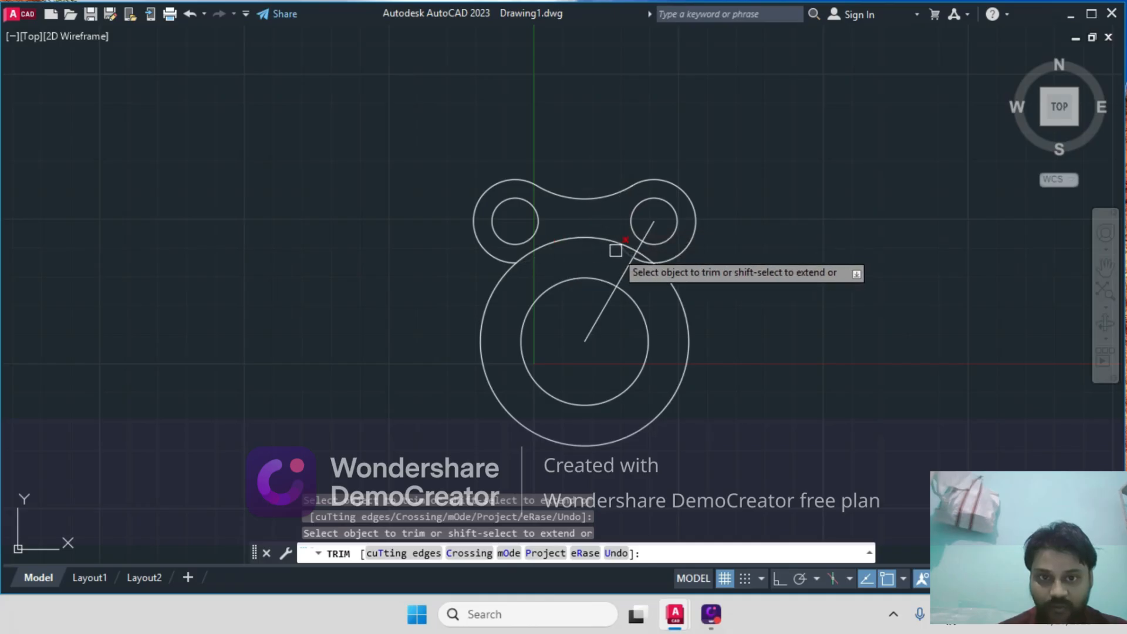
pyautogui.press('Return')
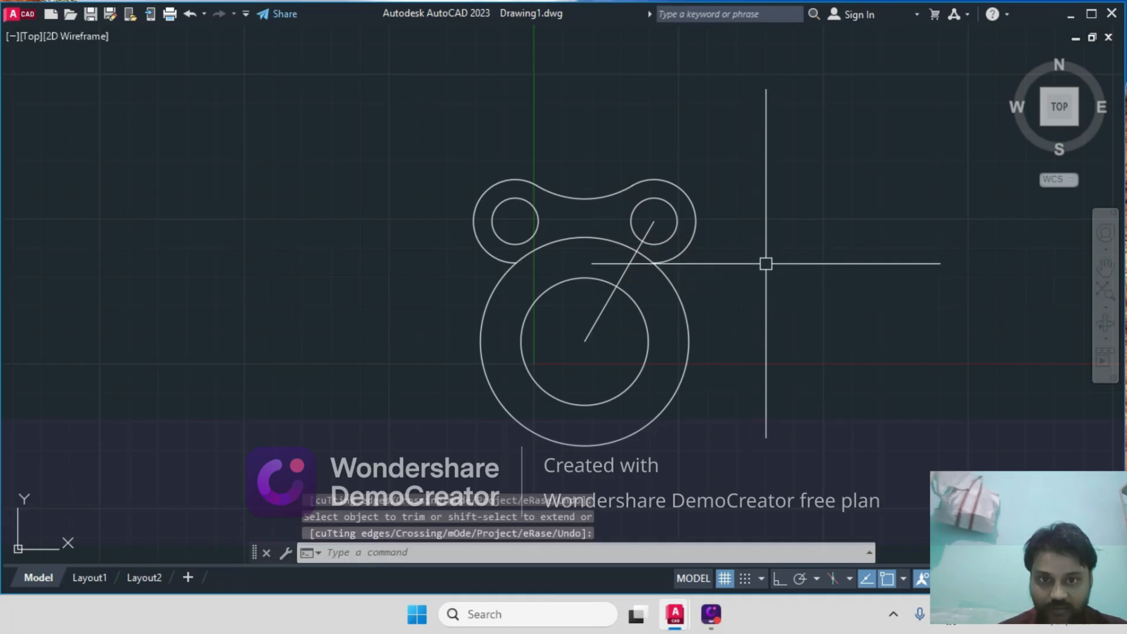
pyautogui.moveTo(755, 299); pyautogui.dragTo(753, 244, button='middle')
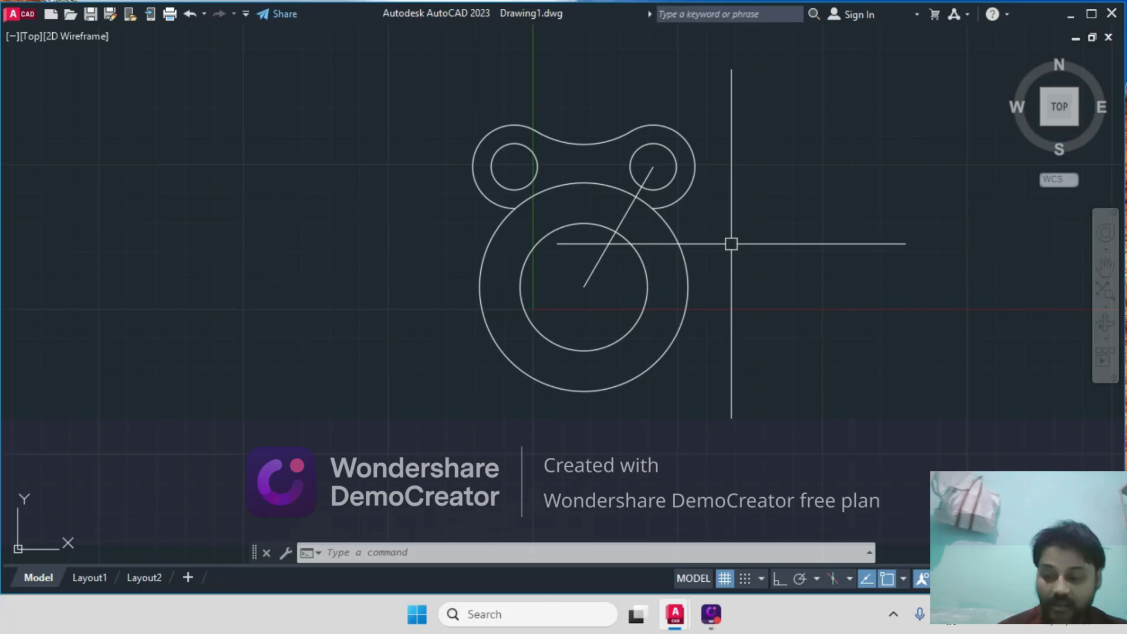
pyautogui.press('Escape')
pyautogui.press('Escape')
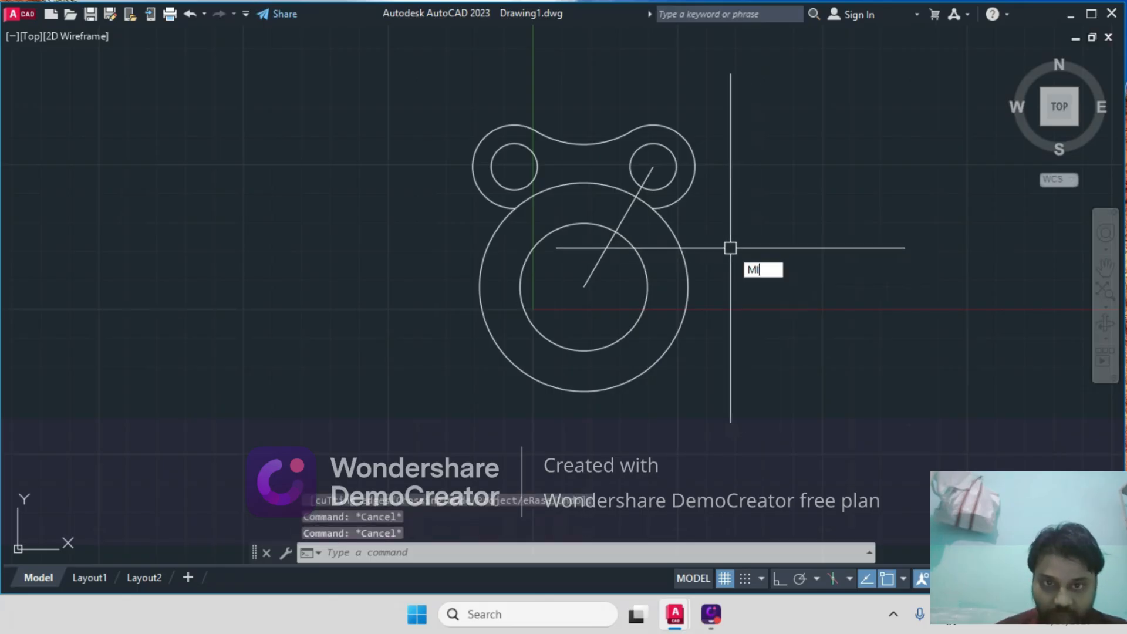
pyautogui.write('MI')
pyautogui.press('Return')
pyautogui.click(691, 106)
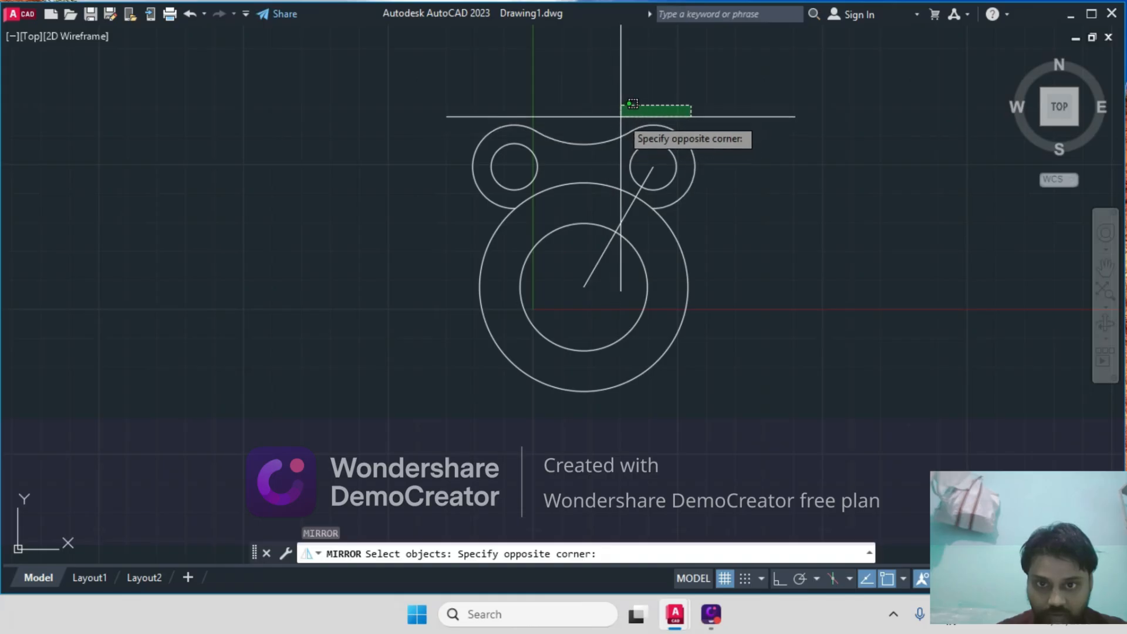
pyautogui.click(707, 79)
pyautogui.press('Escape')
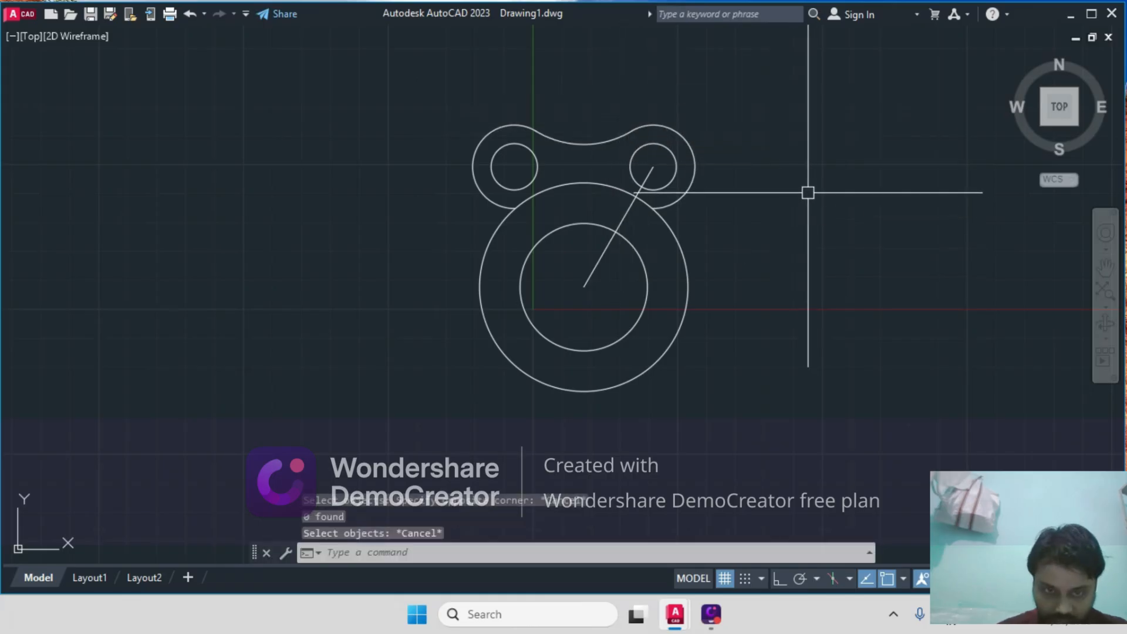
# - Draw a slanted line from the lower outer side of the right lobe down and inward across the large circle
pyautogui.write('l')
pyautogui.press('Return')
pyautogui.click(684, 197)
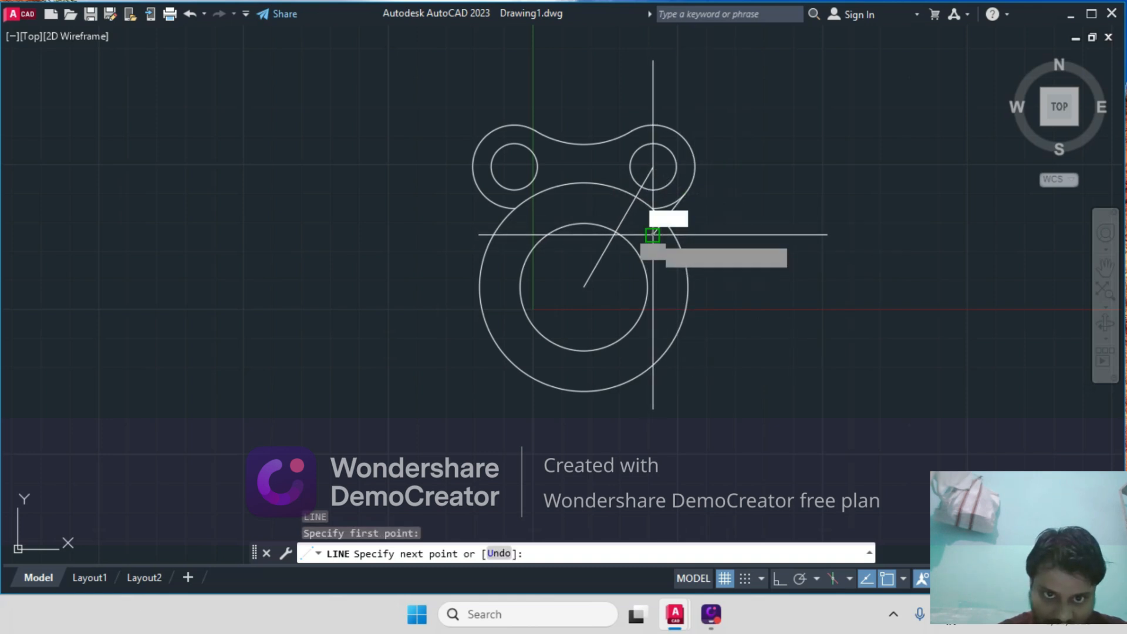
pyautogui.click(652, 234)
pyautogui.press('Return')
# - Trim the right lobe's leftover lower arc, the large circle's upper arc between the lobes, and the slanted line's end inside the large circle
pyautogui.write('tr')
pyautogui.press('Return')
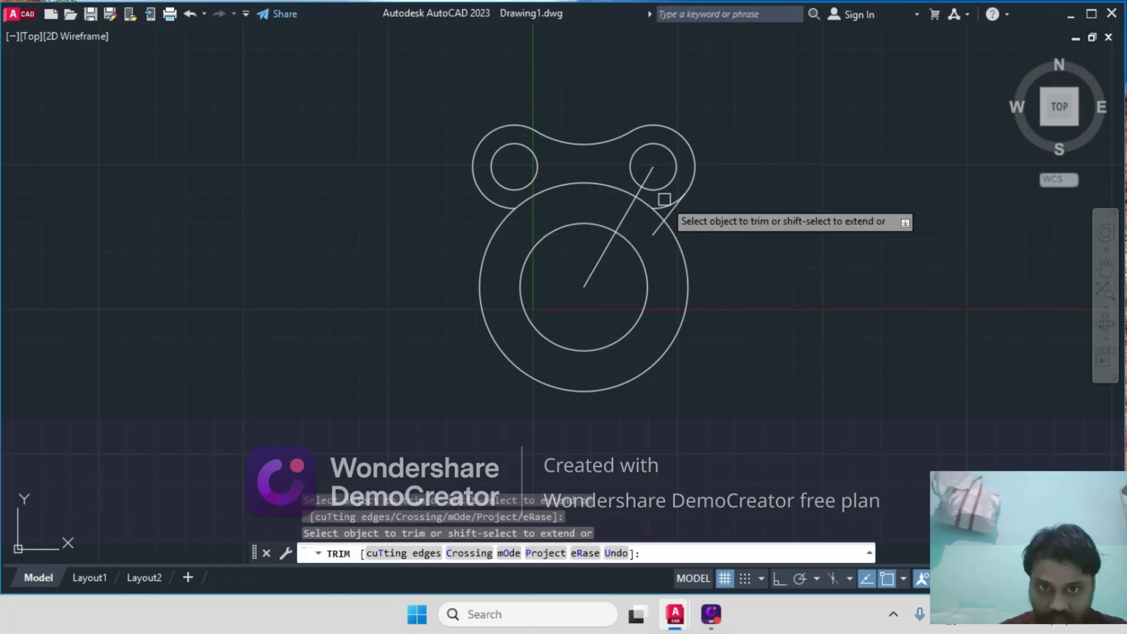
pyautogui.scroll(4, 665, 197)
pyautogui.click(661, 218)
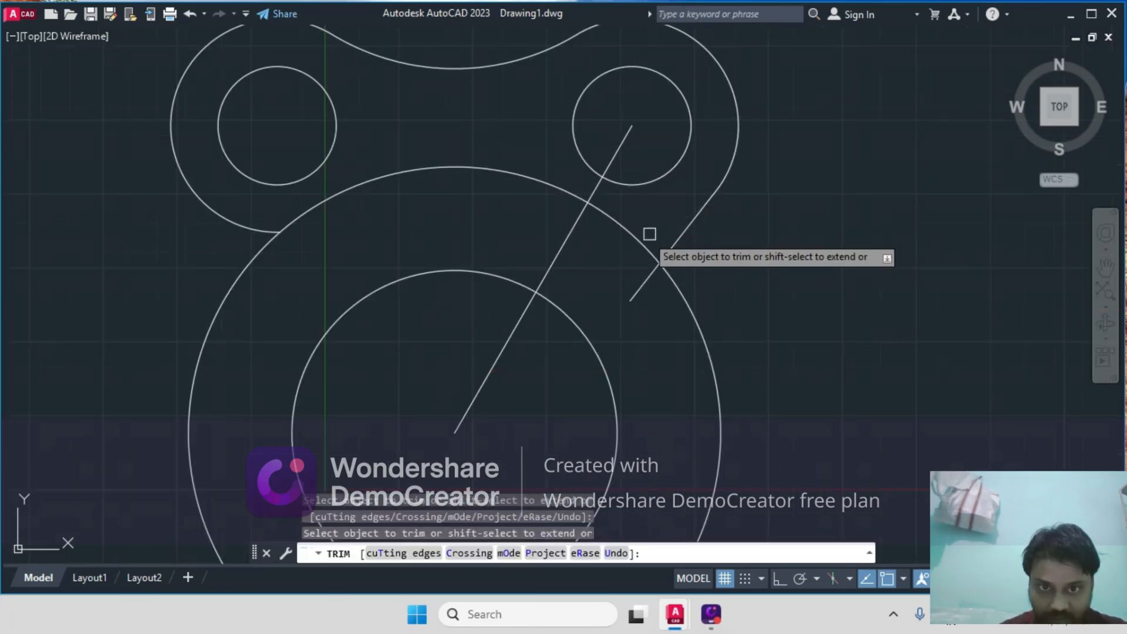
pyautogui.click(634, 233)
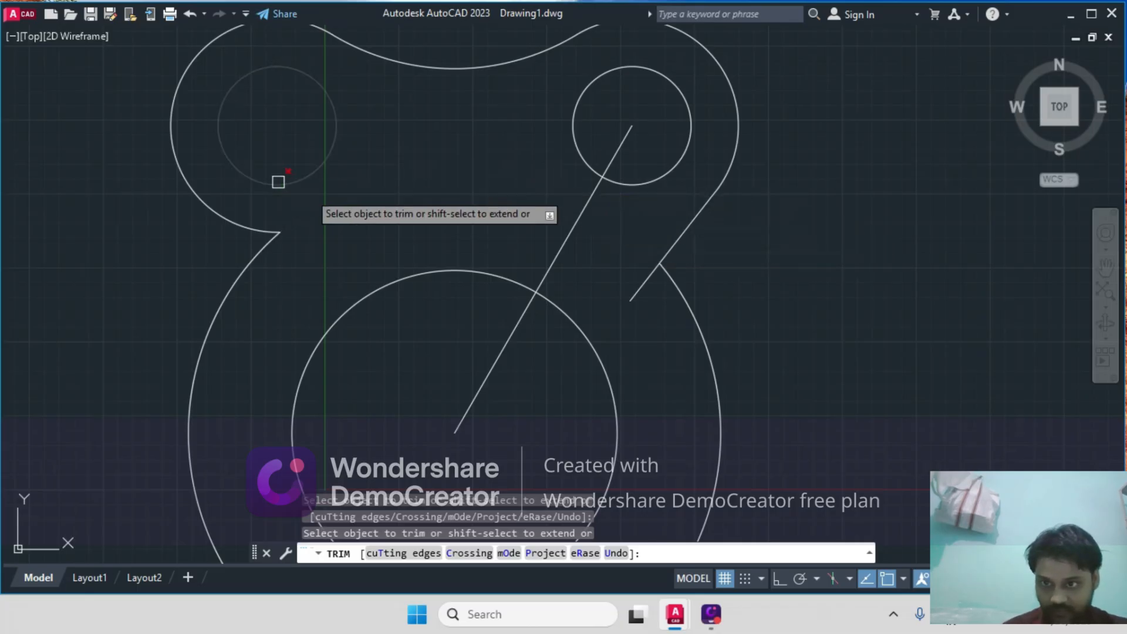
pyautogui.scroll(-2, 561, 238)
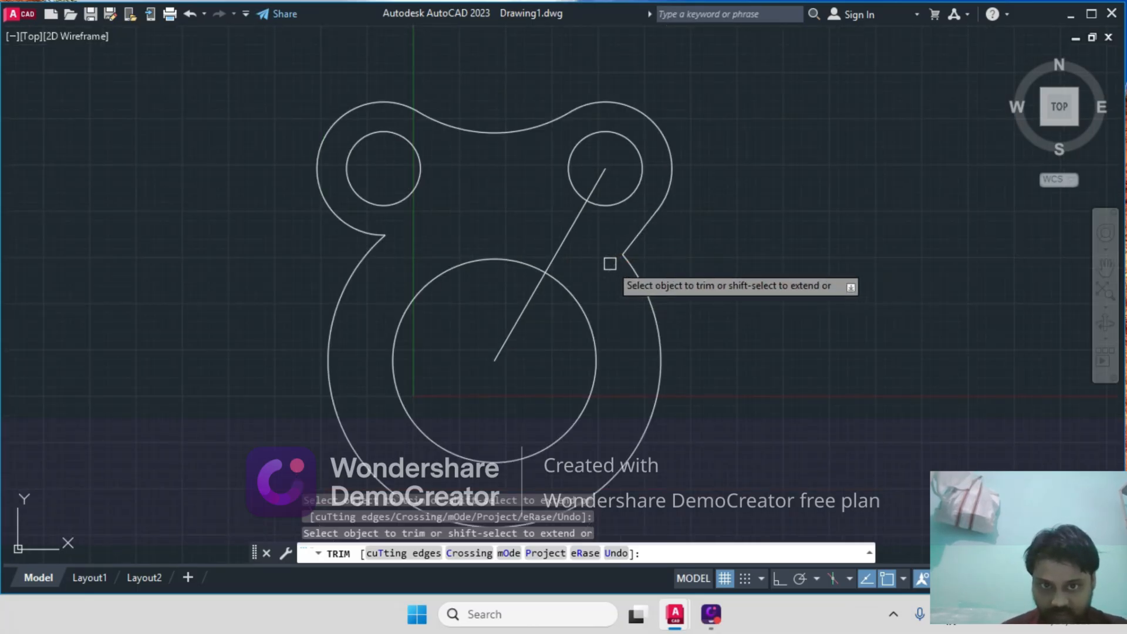
pyautogui.press('Escape')
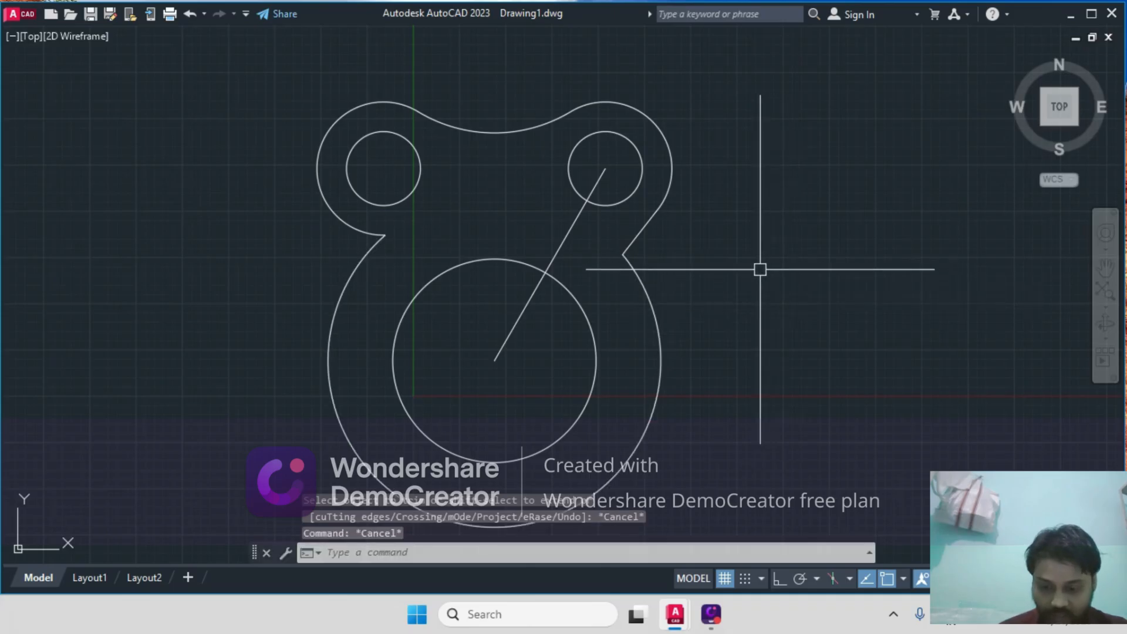
# - Fillet the corner between the right slanted line and the large circle's arc with radius 5
pyautogui.write('f')
pyautogui.press('Return')
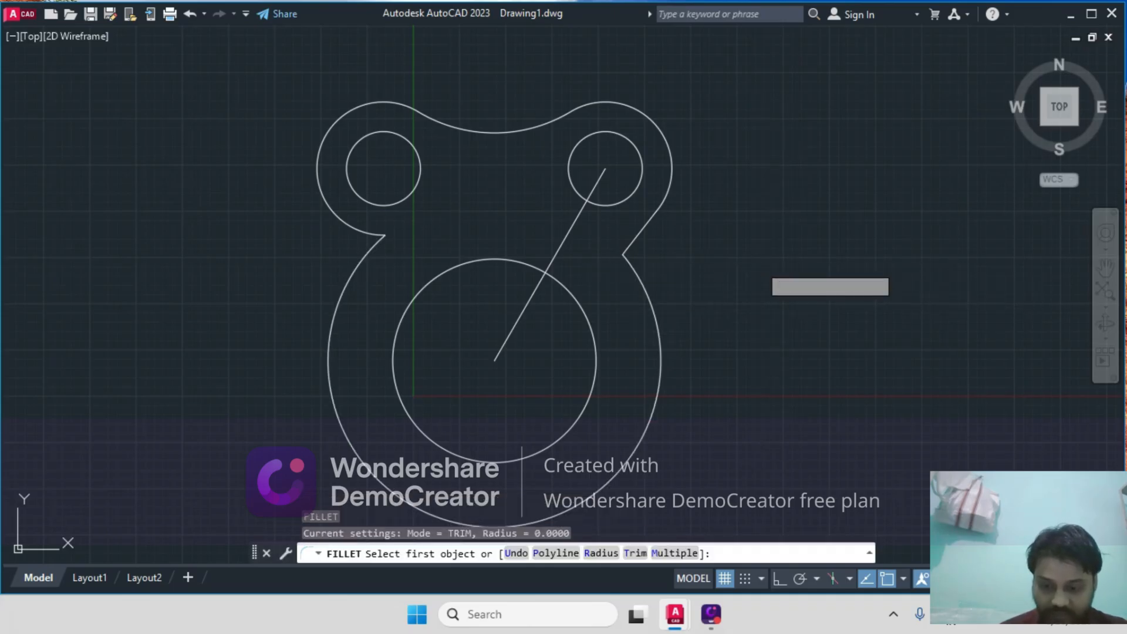
pyautogui.write('r')
pyautogui.press('Return')
pyautogui.write('5')
pyautogui.press('Return')
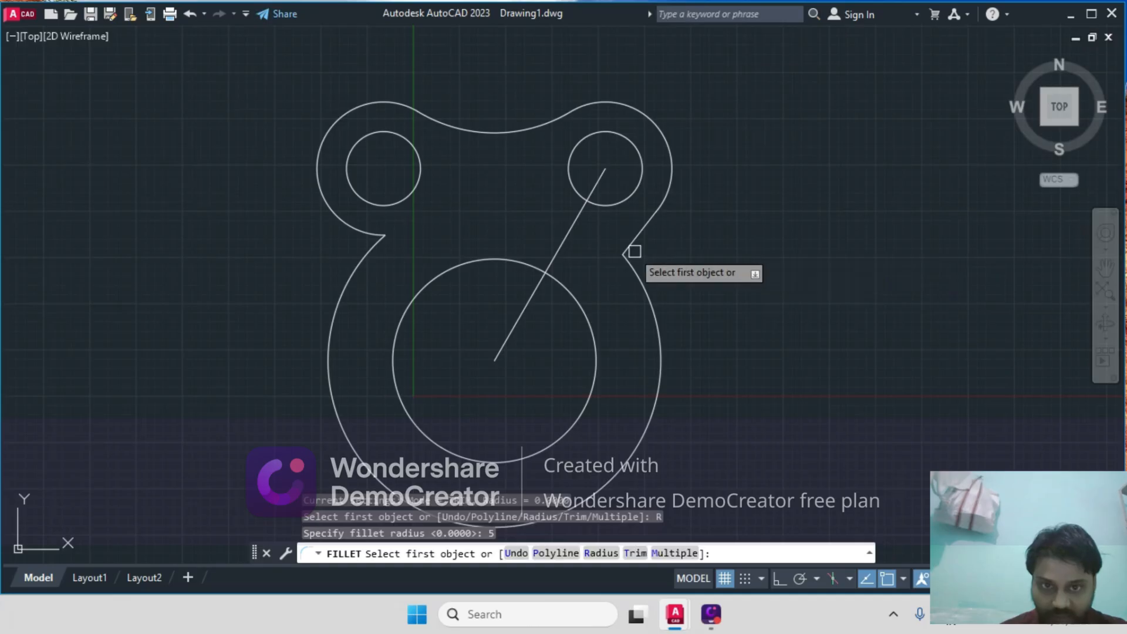
pyautogui.click(629, 247)
pyautogui.click(629, 264)
# - Fillet the corner between the left lobe's arc and the large circle's arc with radius 5
pyautogui.press('Return')
pyautogui.click(336, 225)
pyautogui.click(368, 269)
pyautogui.press('Return')
pyautogui.press('Escape')
pyautogui.press('Escape')
pyautogui.scroll(-2, 729, 319)
pyautogui.moveTo(727, 298); pyautogui.dragTo(748, 219, button='middle')
pyautogui.write('mi')
pyautogui.press('Return')
pyautogui.scroll(3, 635, 63)
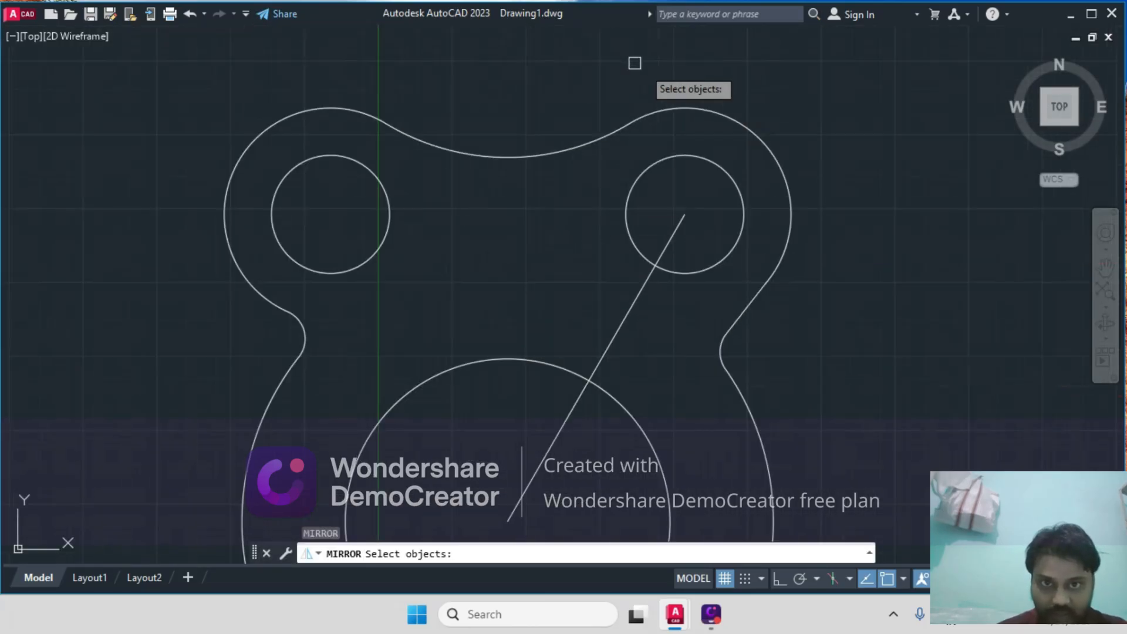
pyautogui.click(747, 129)
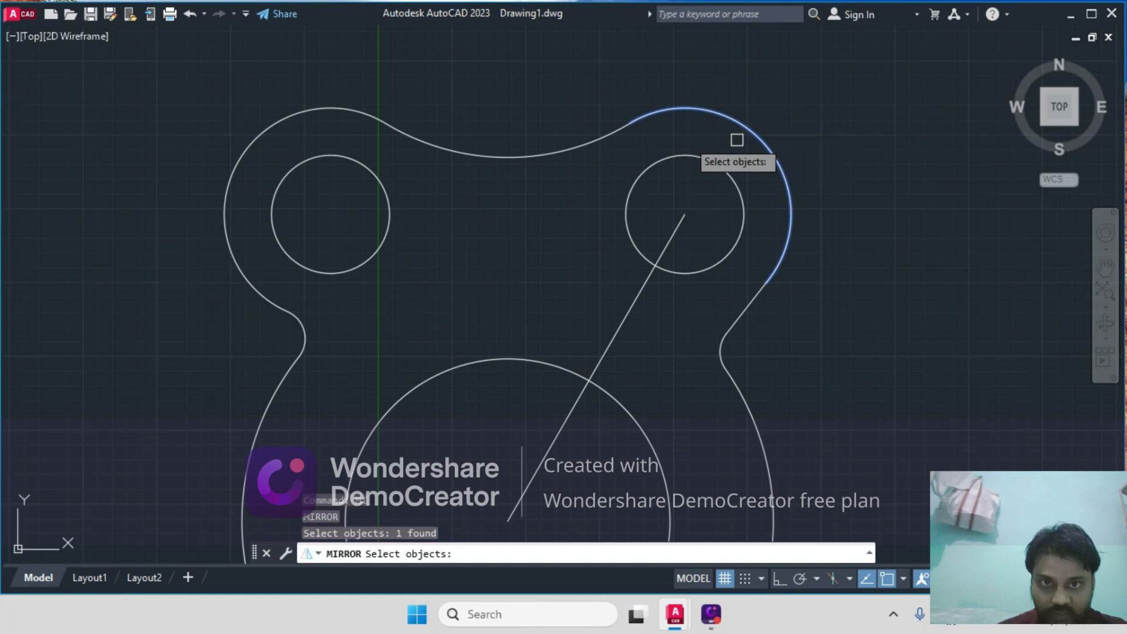
pyautogui.click(593, 135)
pyautogui.click(222, 112)
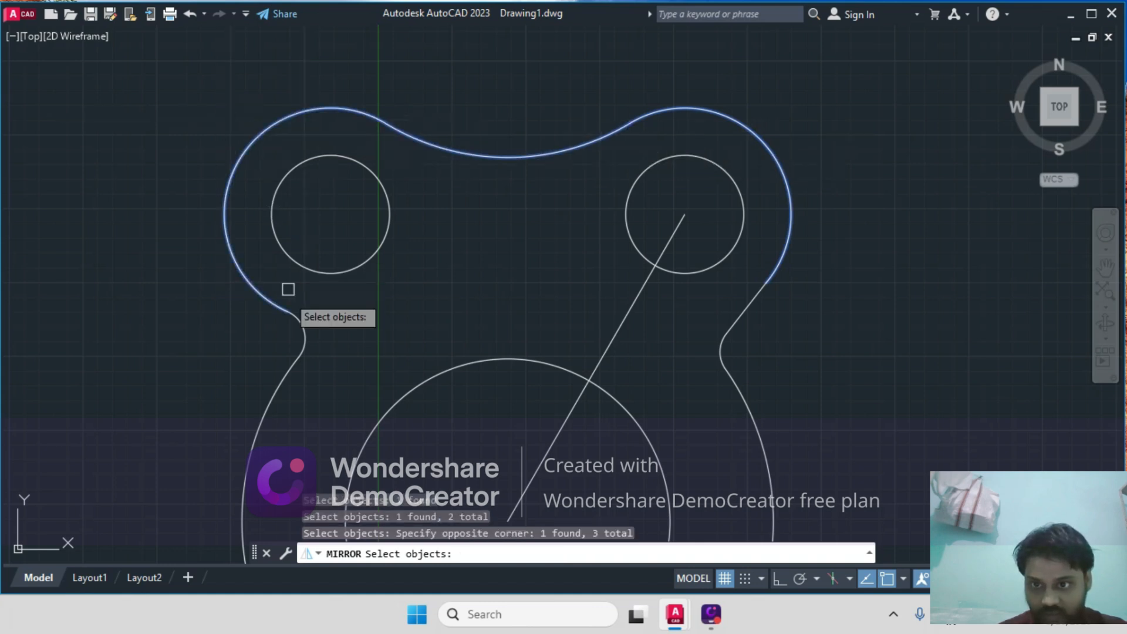
pyautogui.click(297, 321)
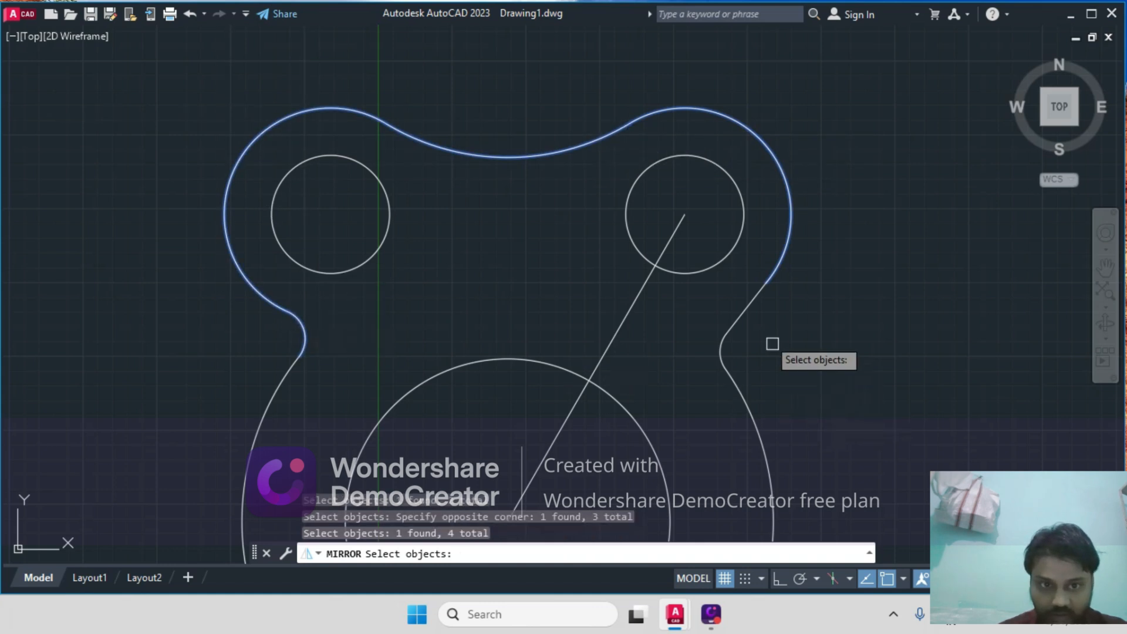
pyautogui.click(744, 313)
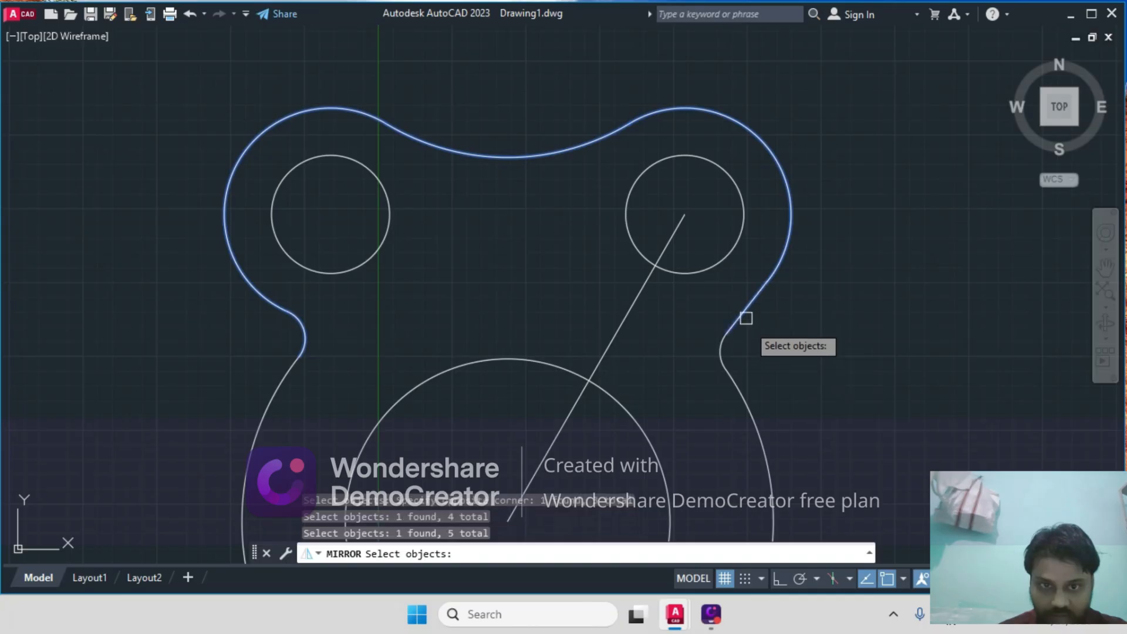
pyautogui.click(722, 356)
pyautogui.scroll(-4, 883, 358)
pyautogui.moveTo(908, 375); pyautogui.dragTo(785, 246, button='middle')
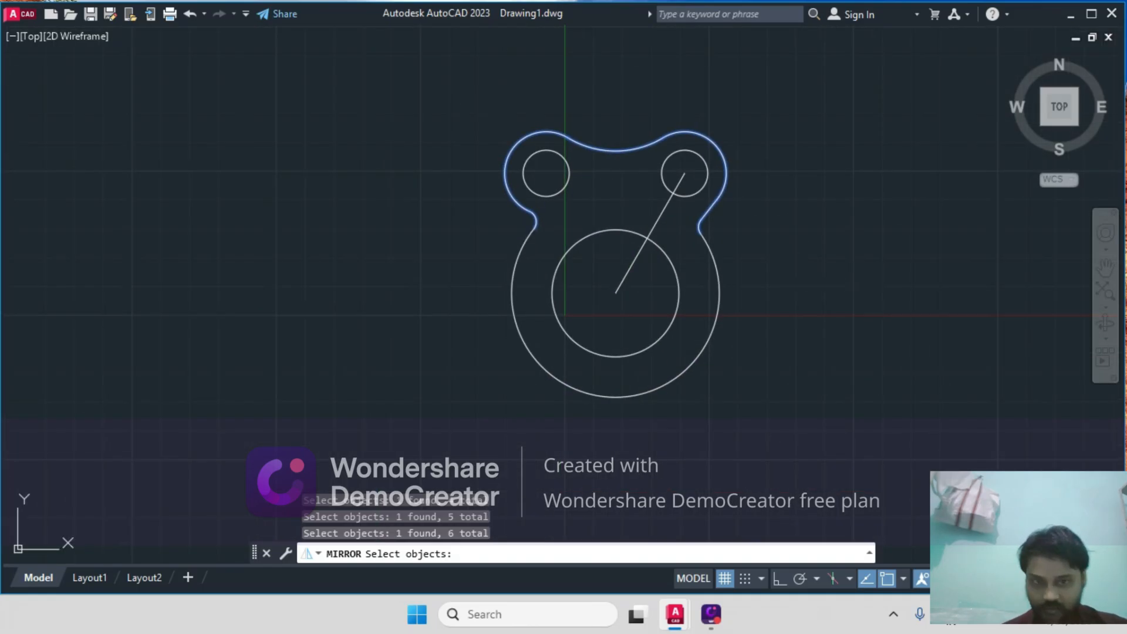
pyautogui.press('Escape')
pyautogui.press('Escape')
pyautogui.scroll(5, 534, 203)
pyautogui.scroll(-3, 851, 287)
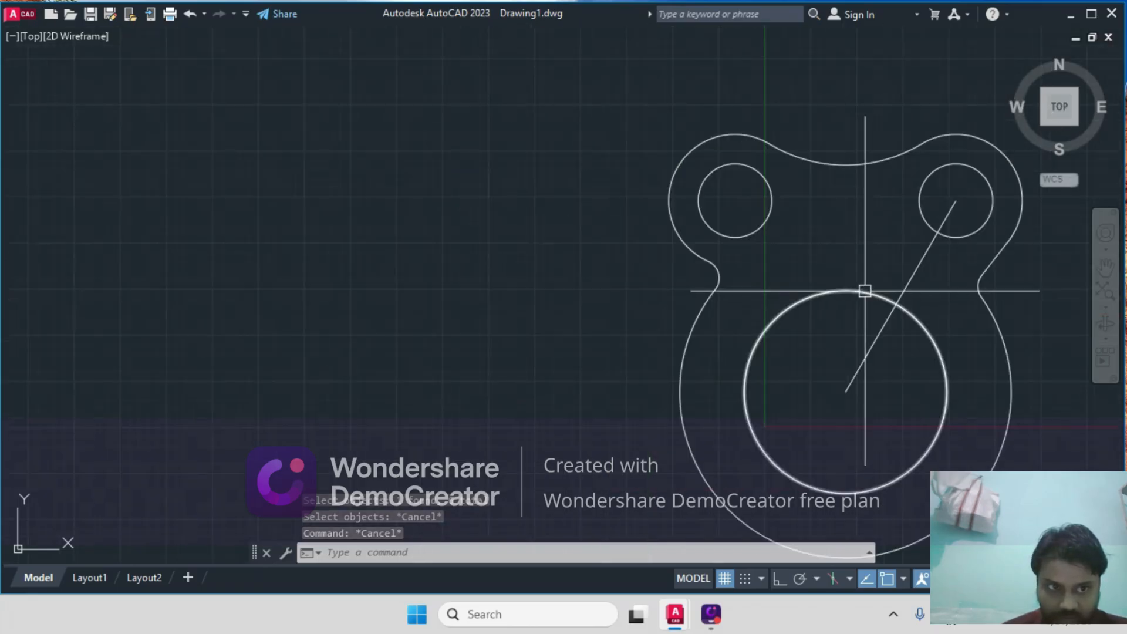
# - Undo the fillet between the left lobe and the large circle
pyautogui.hotkey('ctrl', 'z')
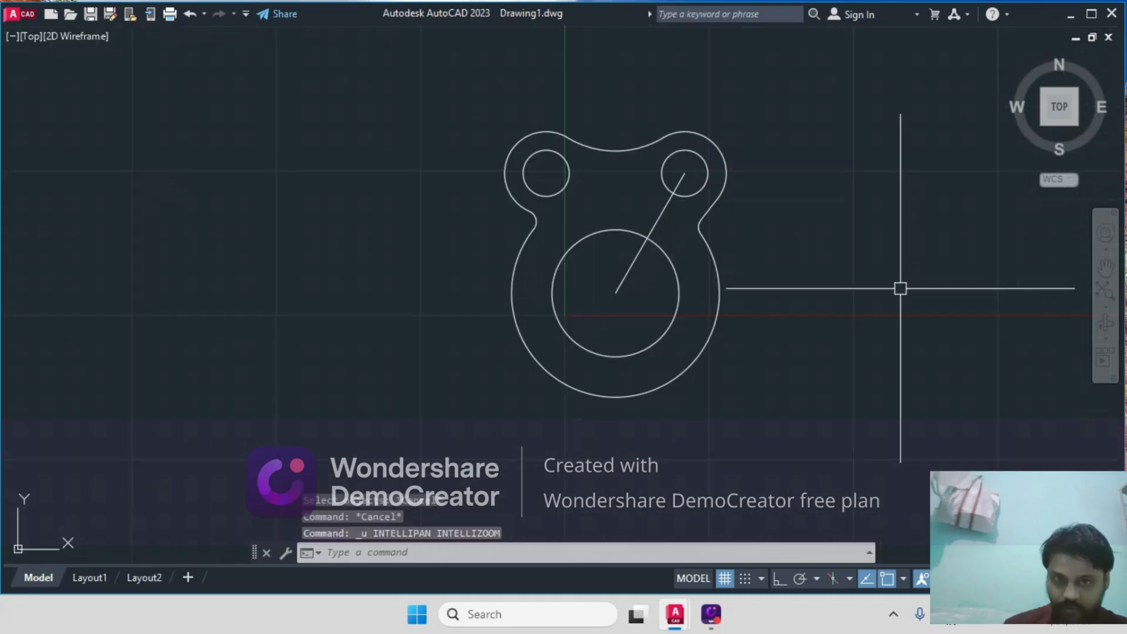
pyautogui.hotkey('ctrl', 'z')
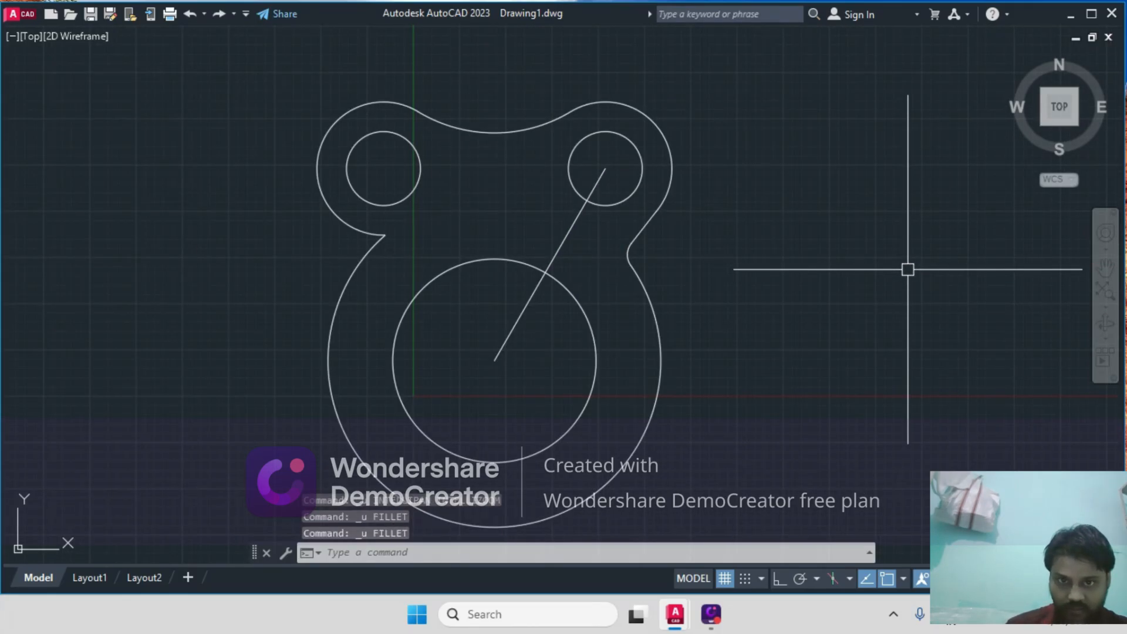
# - Draw a slanted line about 17 units long from the left lobe's lower outer side to the large circle's arc
pyautogui.write('l')
pyautogui.press('Return')
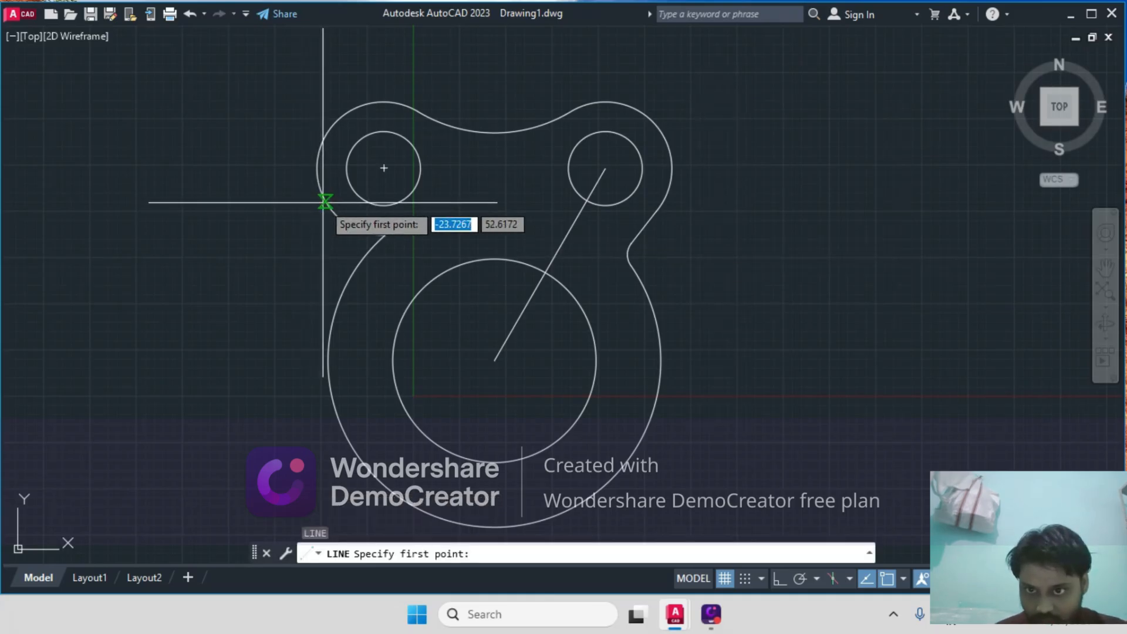
pyautogui.click(326, 203)
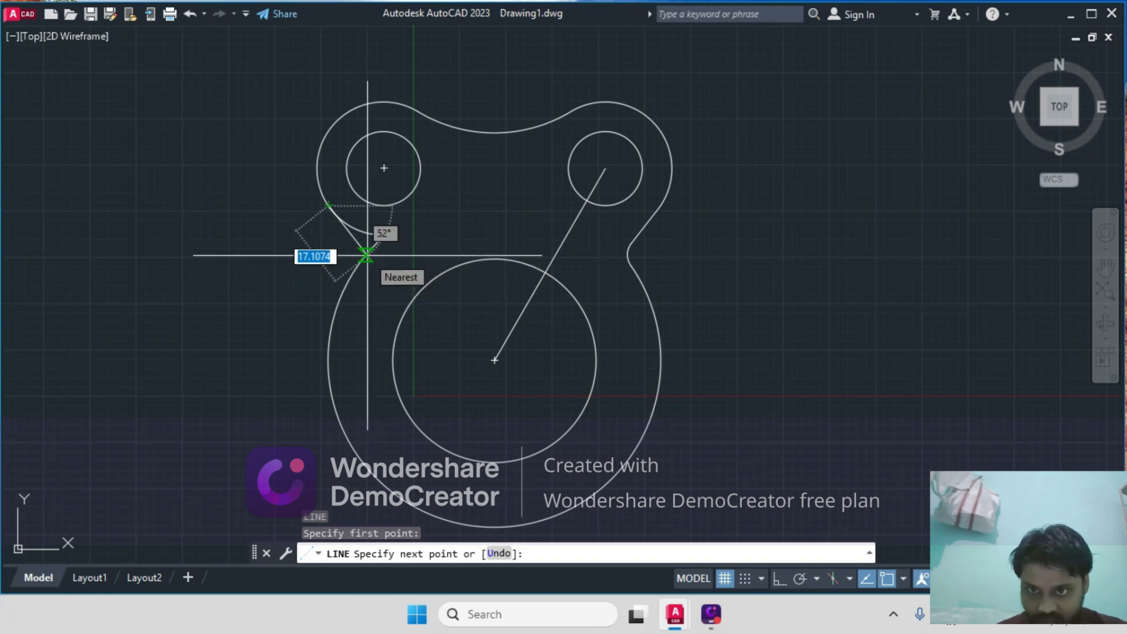
pyautogui.click(366, 256)
pyautogui.press('Return')
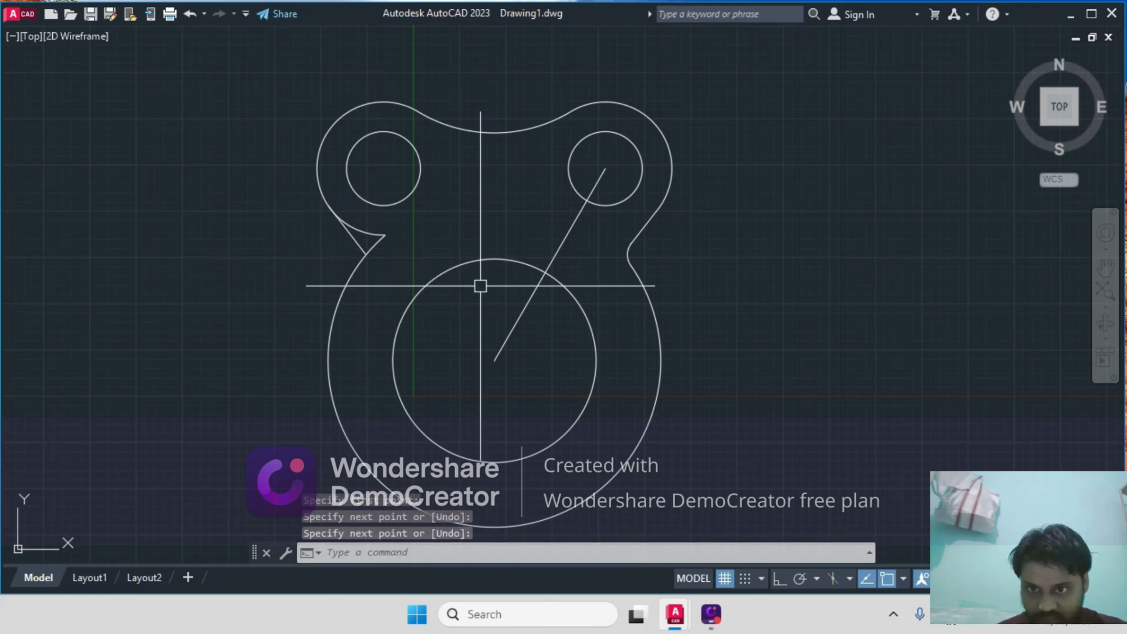
# - Trim the left lobe's lower arc and the large circle's leftover end inside the left slanted line
pyautogui.write('t')
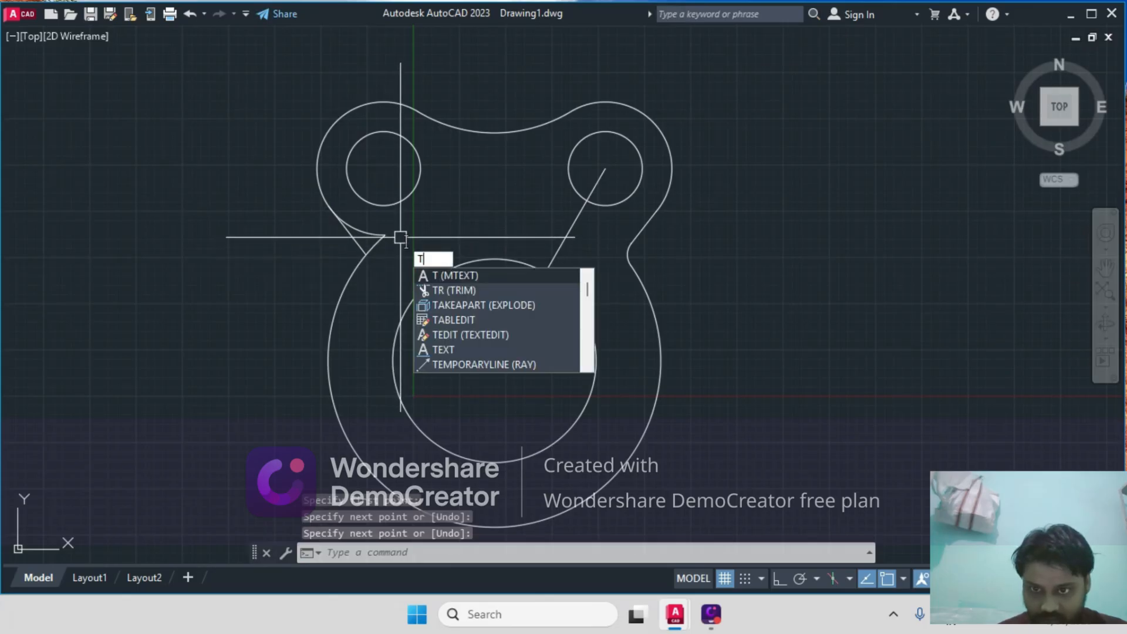
pyautogui.press('Return')
pyautogui.click(379, 241)
pyautogui.press('Return')
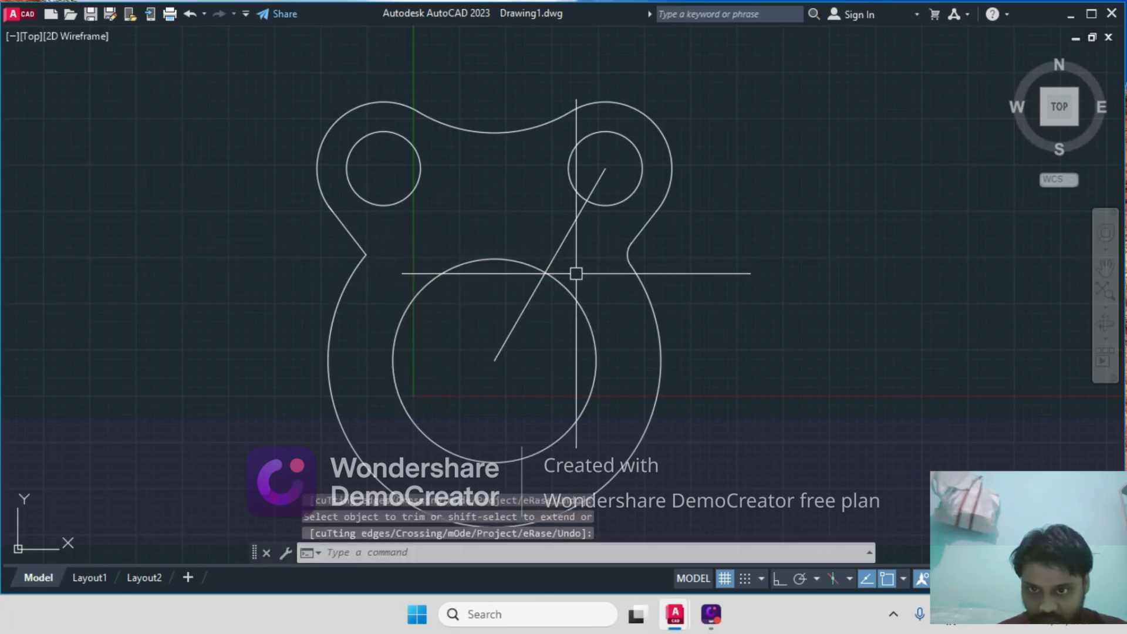
# - Fillet the corner between the left slanted line and the large circle's arc with radius 5
pyautogui.write('f')
pyautogui.press('Return')
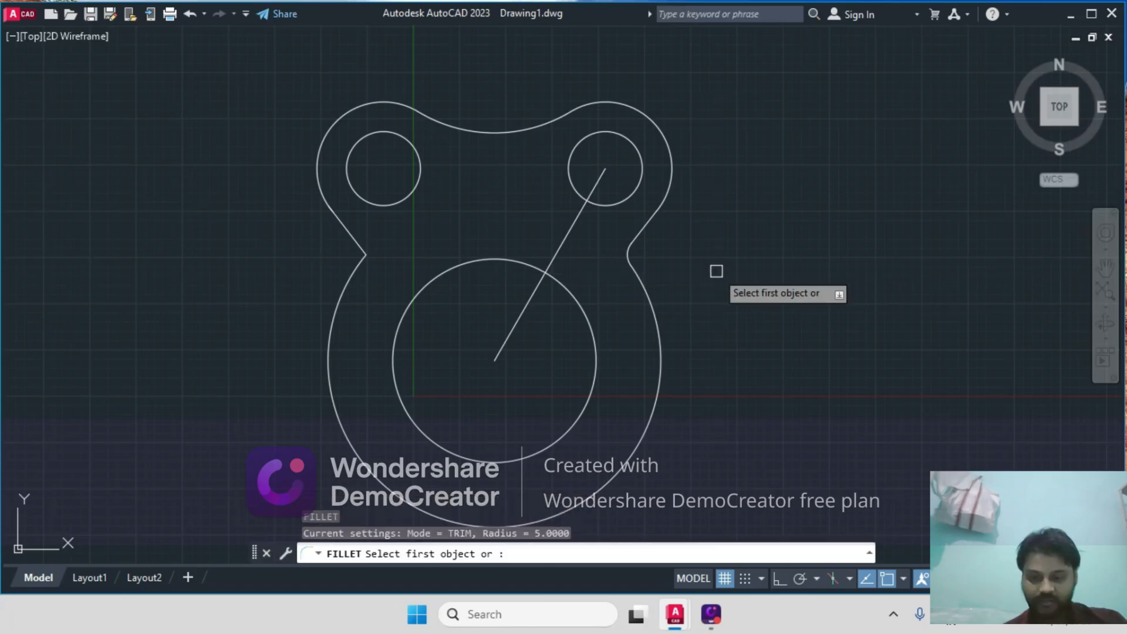
pyautogui.write('r')
pyautogui.press('Return')
pyautogui.press('Return')
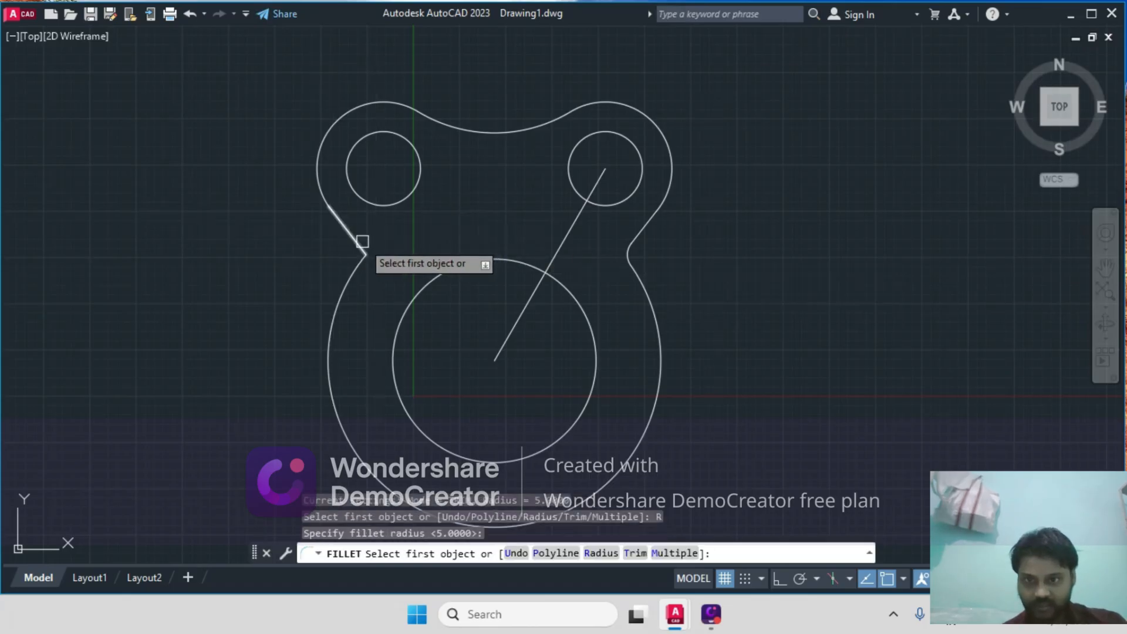
pyautogui.click(363, 241)
pyautogui.click(350, 267)
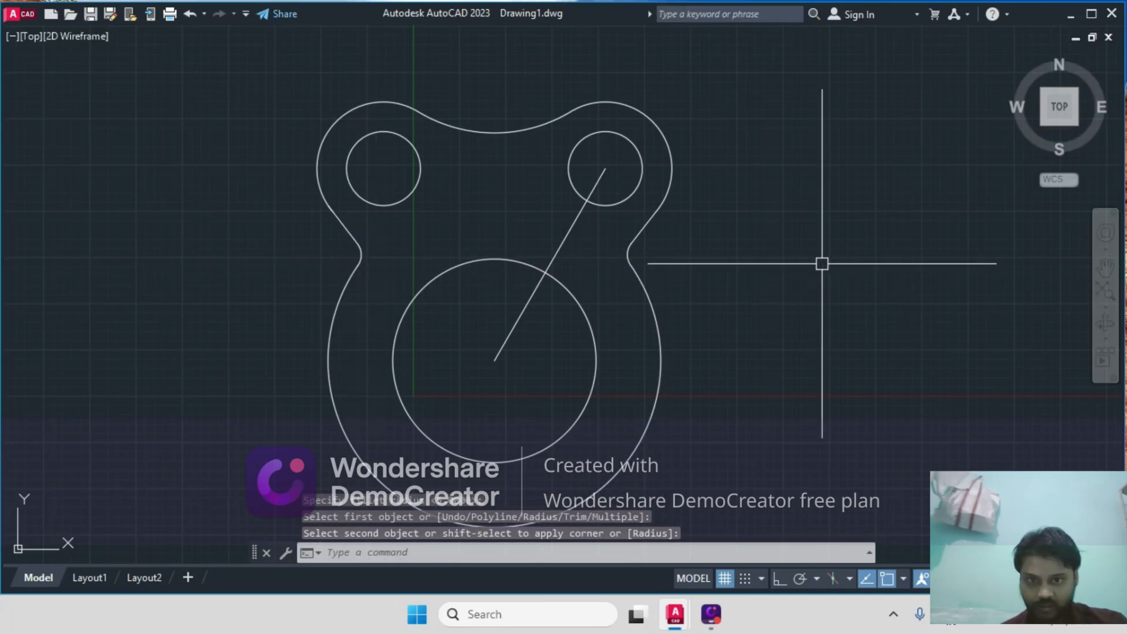
pyautogui.press('Escape')
pyautogui.press('Escape')
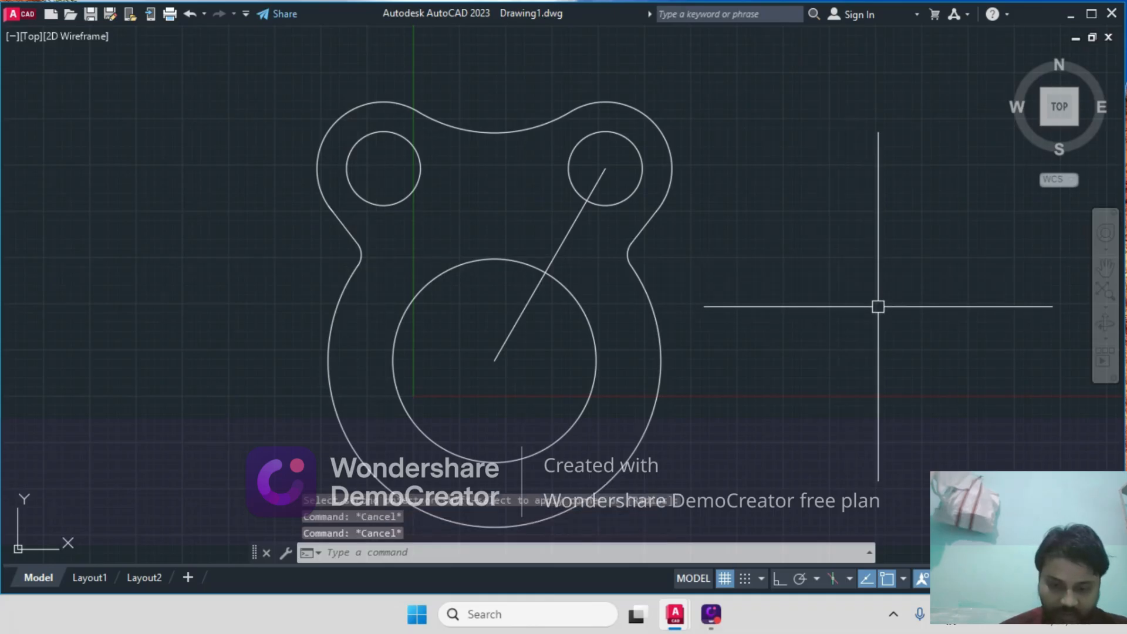
# - Mirror the upper lobes, holes, slanted lines and blend arcs across a horizontal axis through the central circle's centre, keeping the originals
pyautogui.write('mi')
pyautogui.press('Return')
pyautogui.click(661, 132)
pyautogui.click(512, 133)
pyautogui.click(438, 103)
pyautogui.click(363, 115)
pyautogui.click(330, 101)
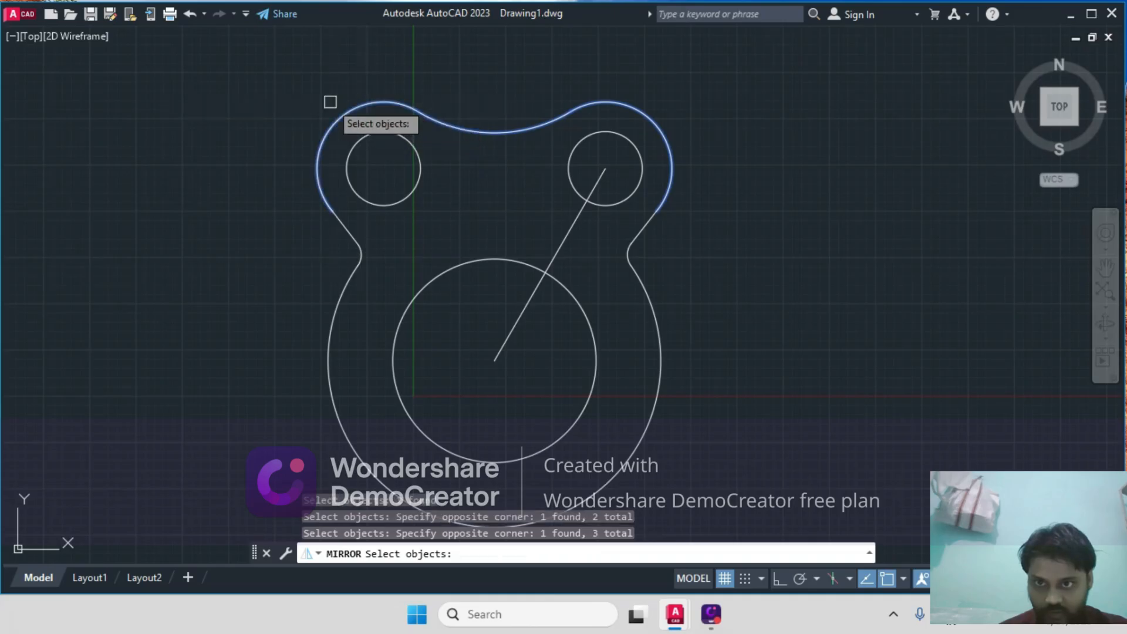
pyautogui.click(377, 152)
pyautogui.click(370, 131)
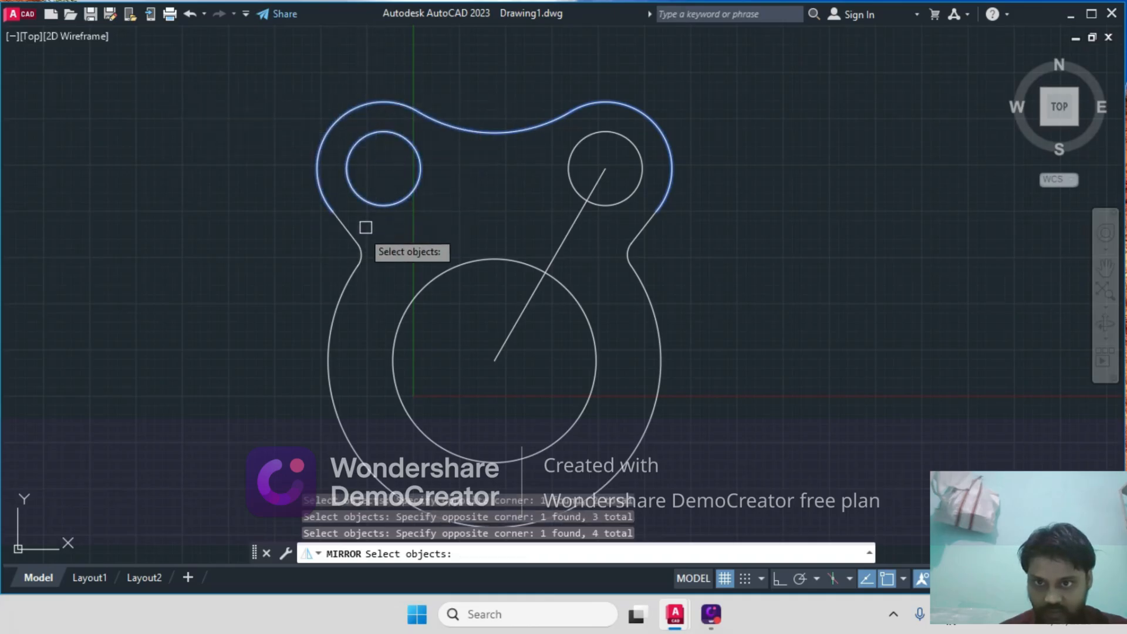
pyautogui.click(363, 251)
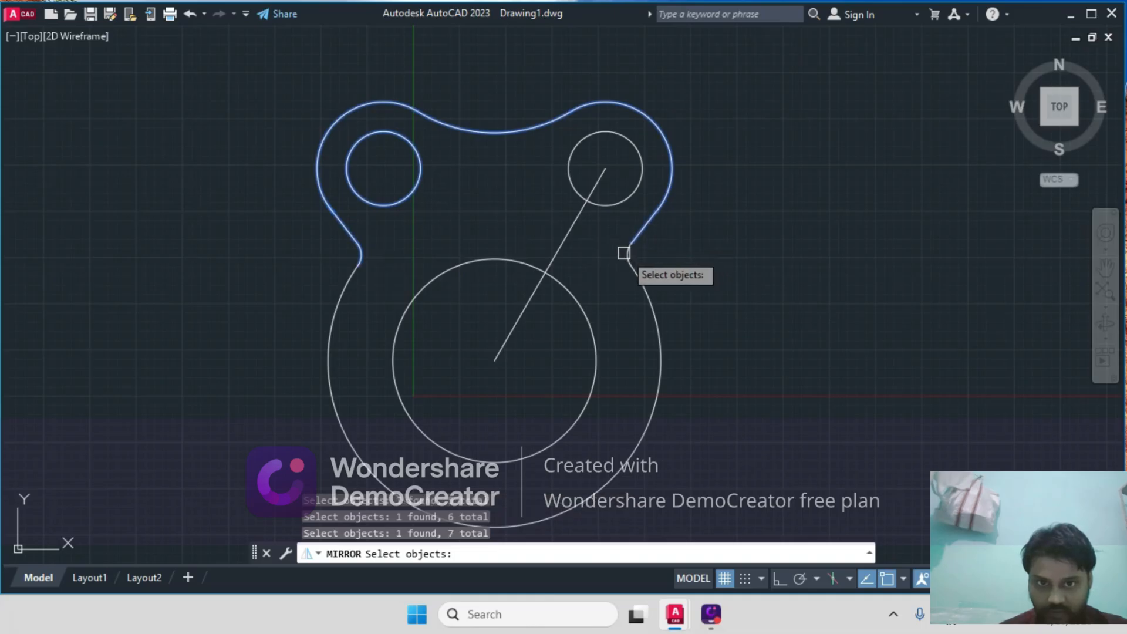
pyautogui.scroll(-1, 758, 294)
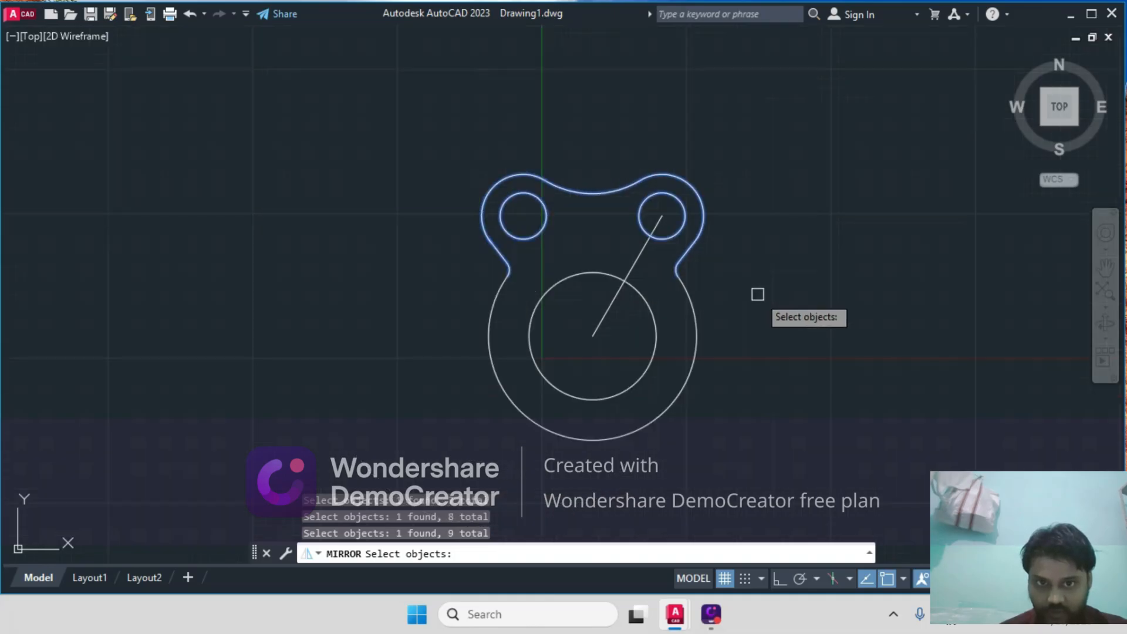
pyautogui.press('Return')
pyautogui.click(593, 336)
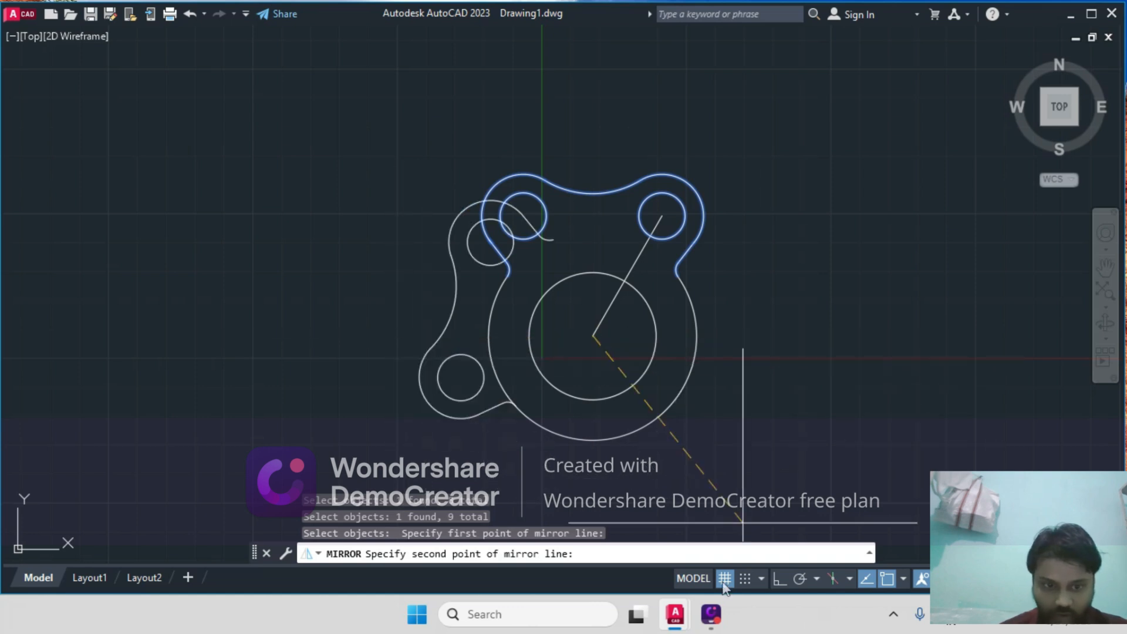
pyautogui.click(776, 579)
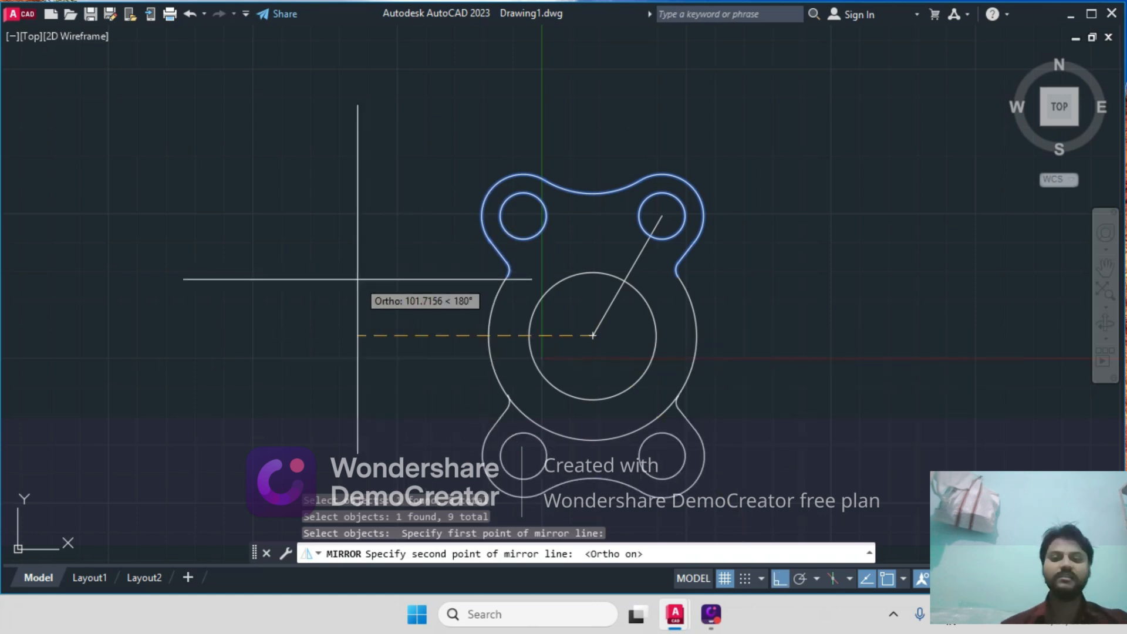
pyautogui.click(489, 336)
pyautogui.press('Return')
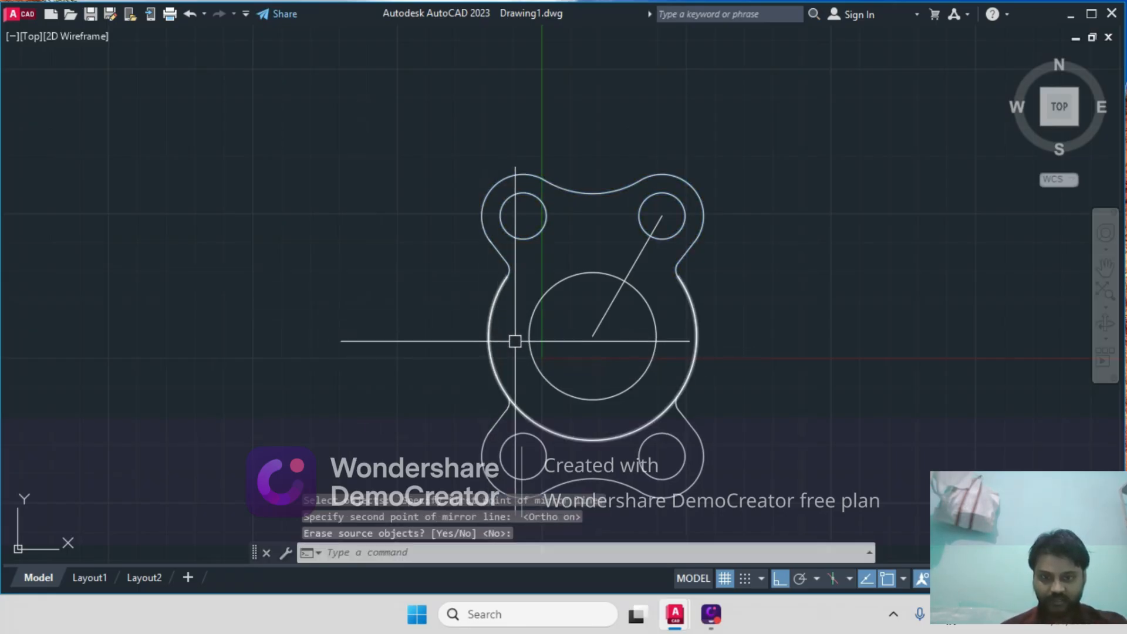
# - Trim the large circle's lower arc between the two mirrored lobes
pyautogui.write('TR')
pyautogui.press('Return')
pyautogui.moveTo(598, 434); pyautogui.dragTo(571, 438)
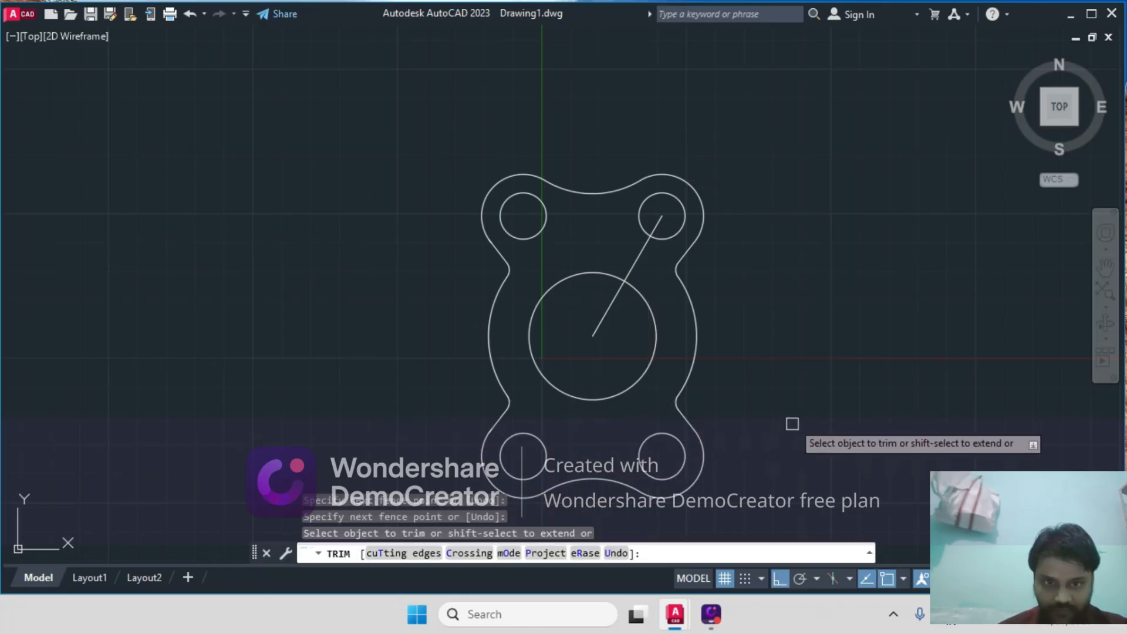
pyautogui.press('Return')
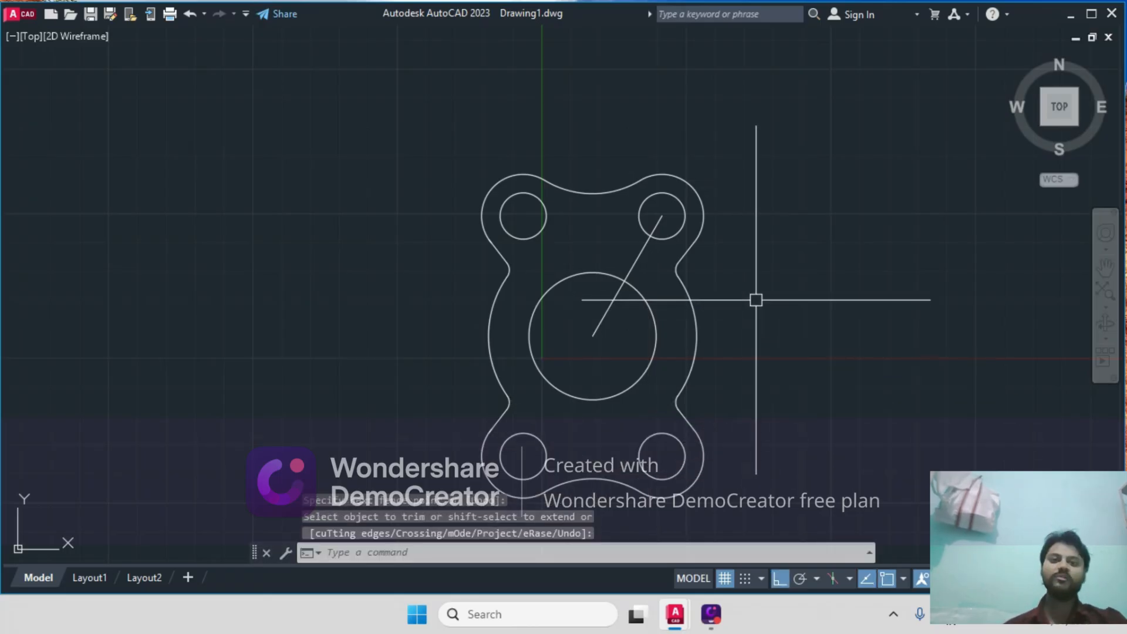
# - Mirror the slanted construction line across a vertical axis through the central circle's centre, keeping the original
pyautogui.moveTo(755, 297); pyautogui.dragTo(761, 259, button='middle')
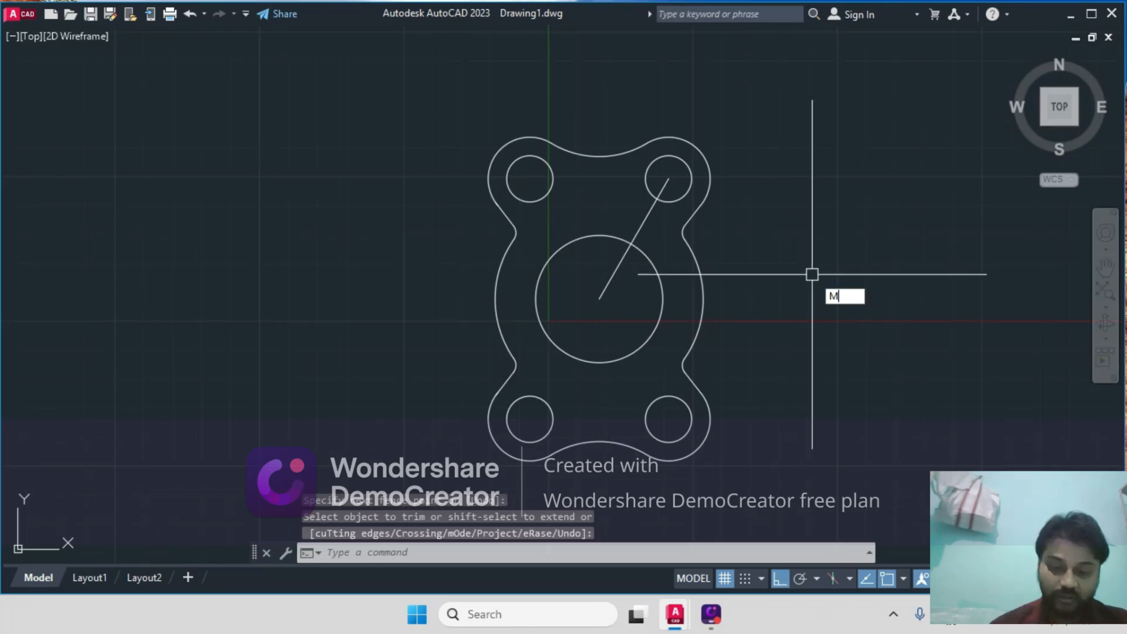
pyautogui.write('mi')
pyautogui.press('Return')
pyautogui.click(606, 289)
pyautogui.press('Return')
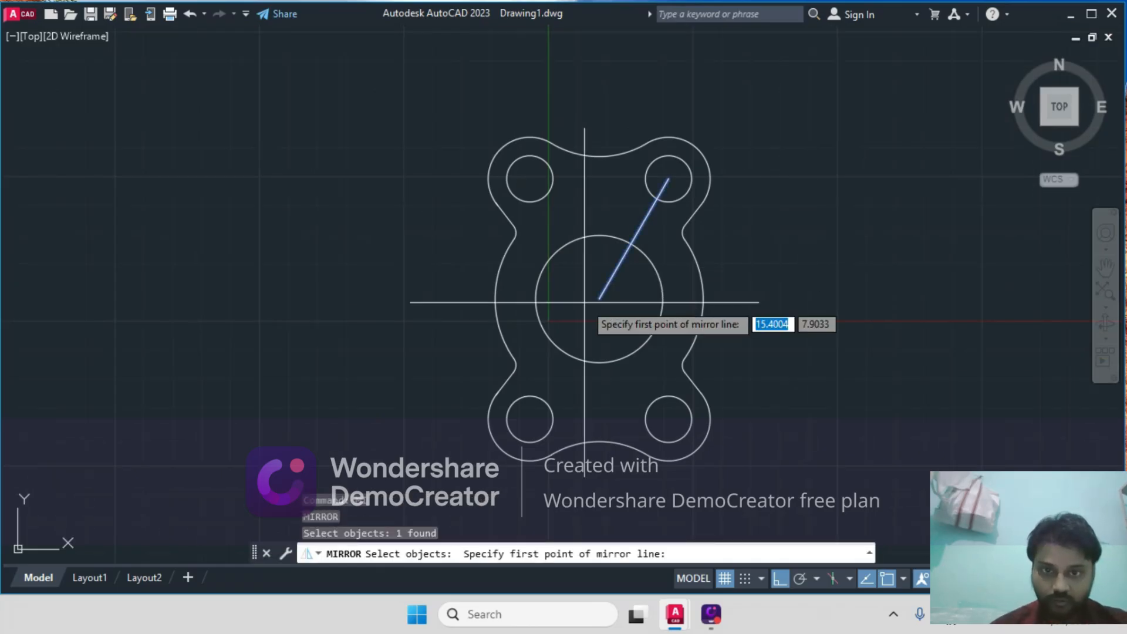
pyautogui.click(599, 298)
pyautogui.click(605, 240)
pyautogui.press('Return')
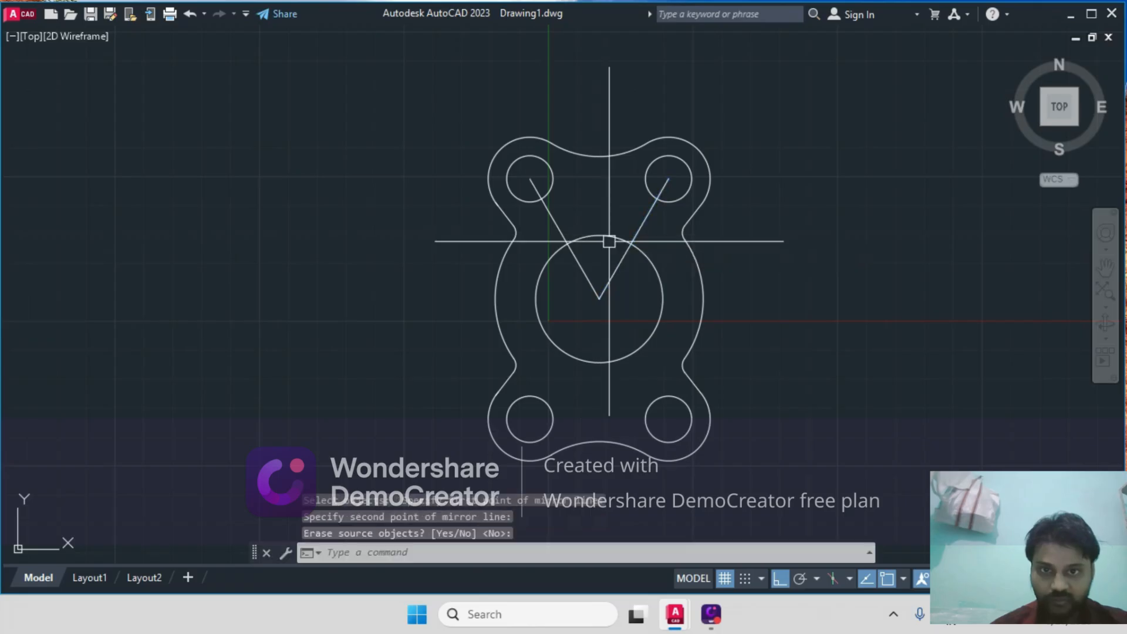
# - Draw a line about 42.5 units straight up and a shorter horizontal line leftward from the central circle's centre
pyautogui.write('l')
pyautogui.press('Return')
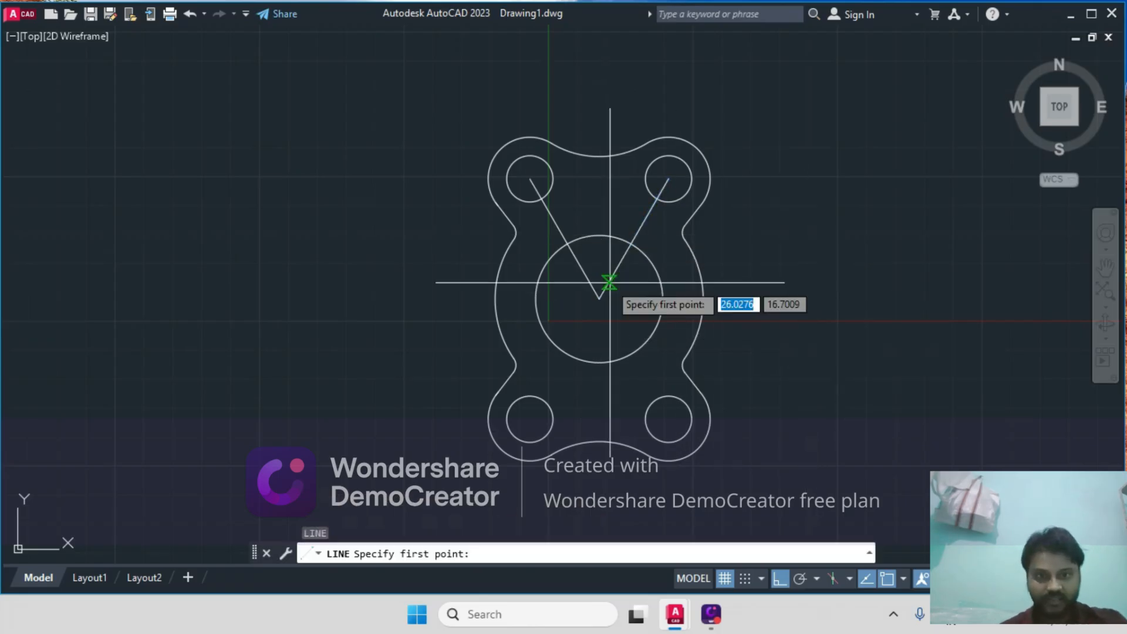
pyautogui.click(599, 297)
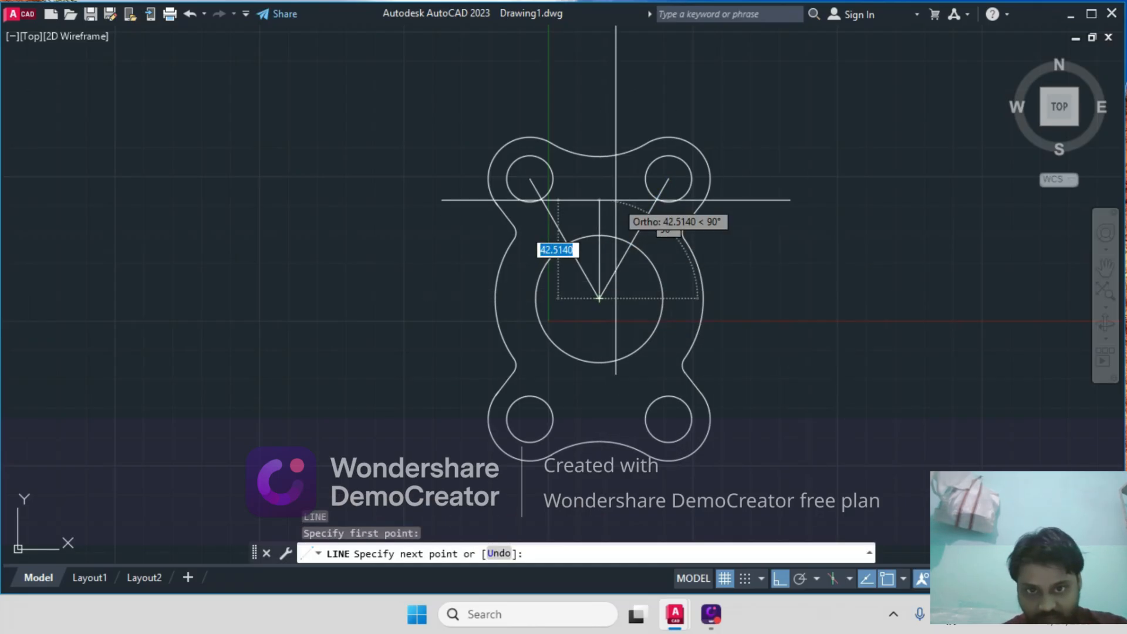
pyautogui.press('Return')
pyautogui.press('Return')
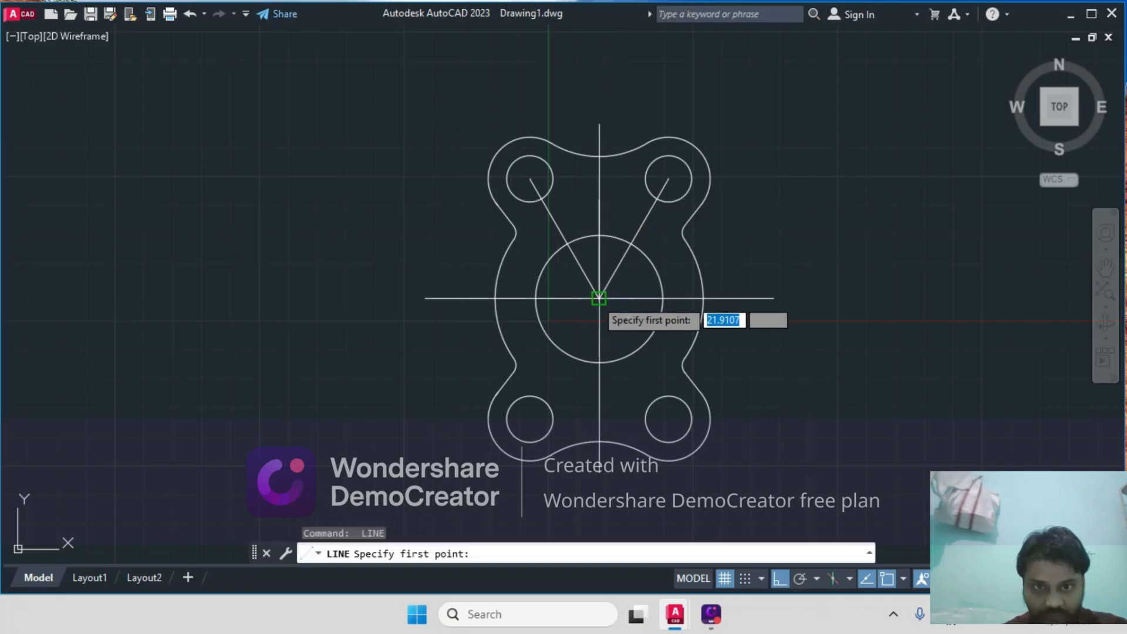
pyautogui.click(599, 298)
pyautogui.click(521, 300)
pyautogui.press('Return')
# - Draw a vertical line downward past the inner circle and a horizontal line about 33 units rightward from the central circle's centre
pyautogui.press('Return')
pyautogui.click(599, 299)
pyautogui.click(616, 386)
pyautogui.press('Return')
pyautogui.press('Return')
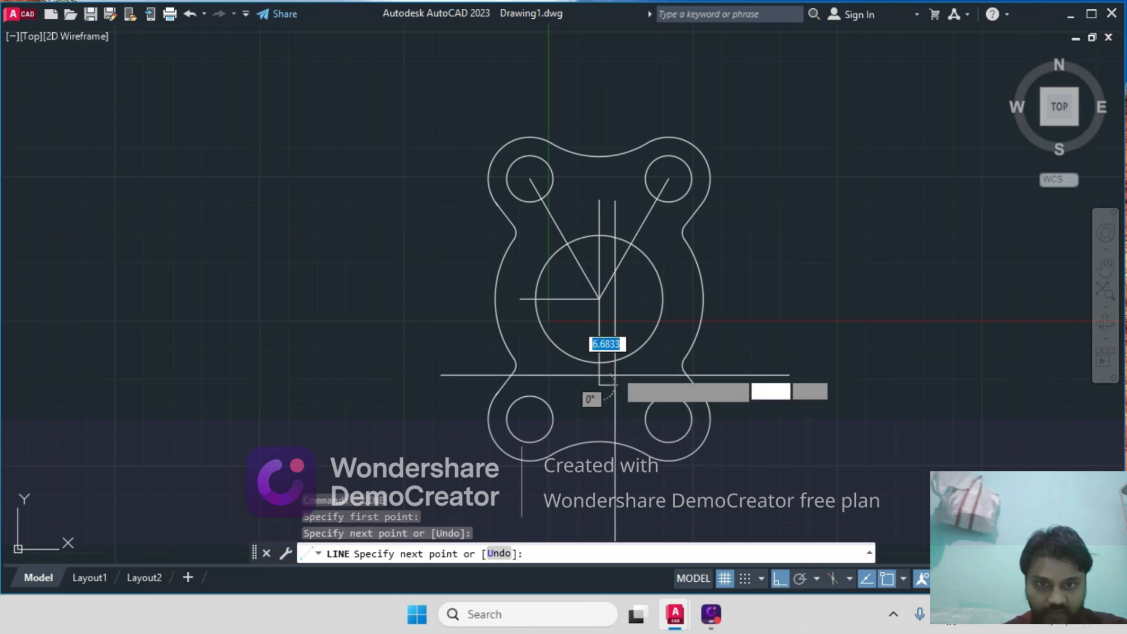
pyautogui.click(598, 298)
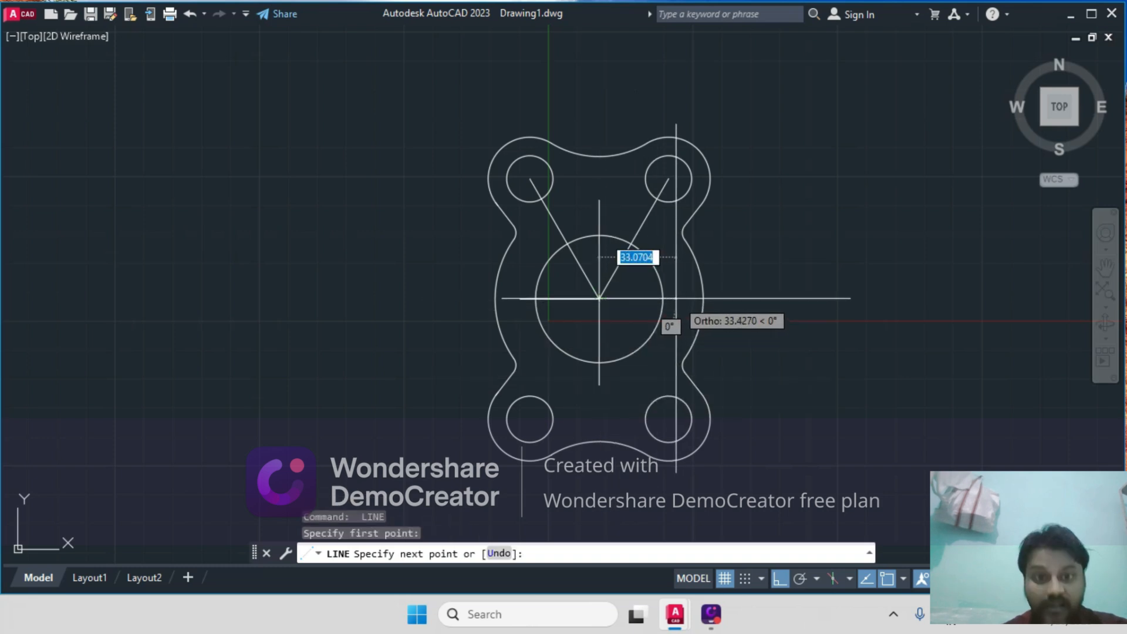
pyautogui.click(664, 296)
pyautogui.press('Return')
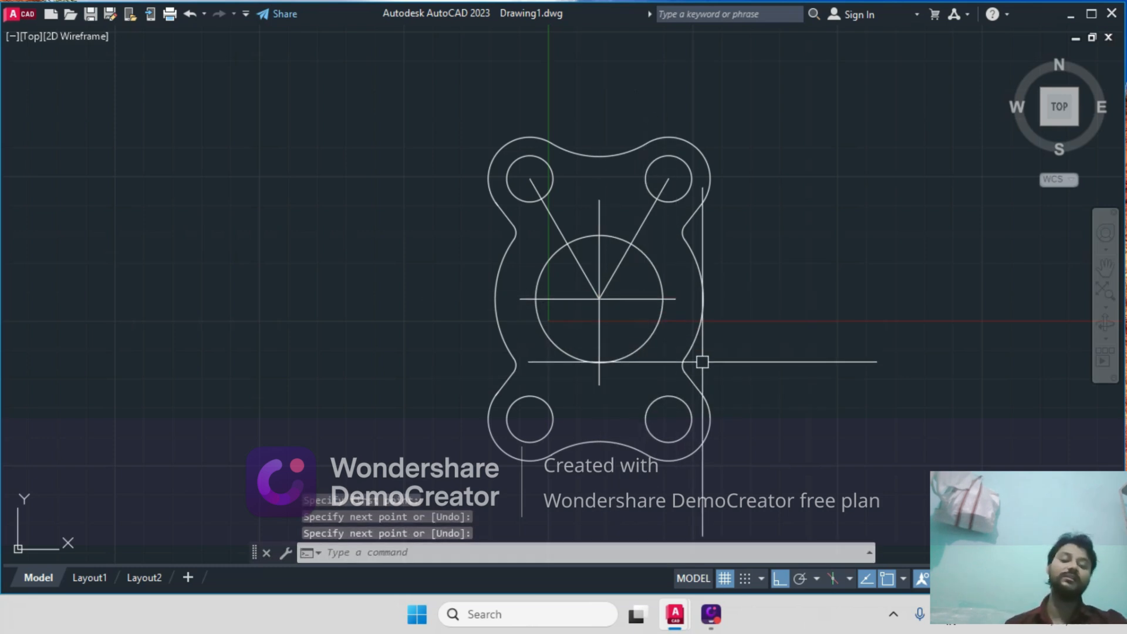
pyautogui.press('Escape')
pyautogui.press('Escape')
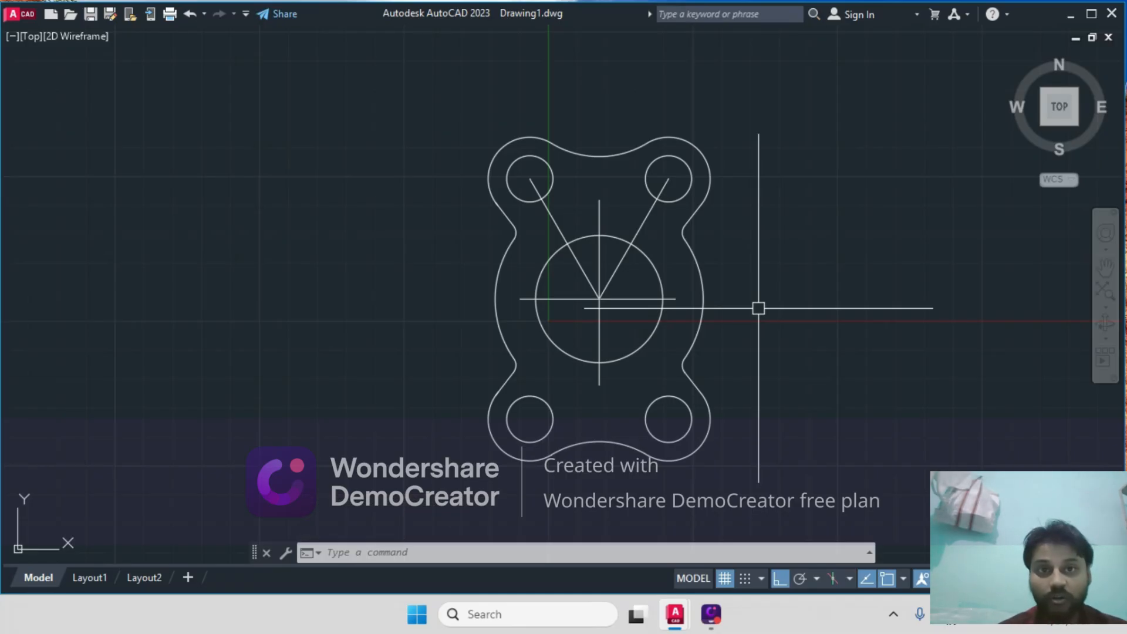
pyautogui.press('Escape')
pyautogui.press('Escape')
pyautogui.press('Escape')
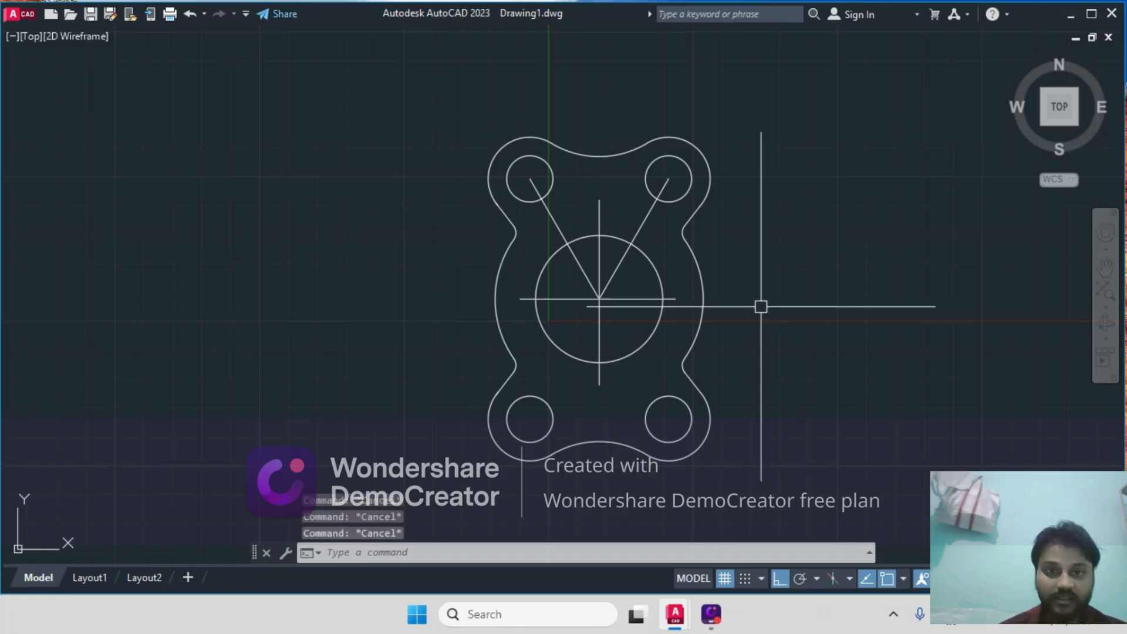
# - Compare the plate with the dimensioned reference PRACTICE DRAWING FOR BEGGINERS 19.dwg and return to Drawing1.dwg
pyautogui.scroll(-2, 852, 315)
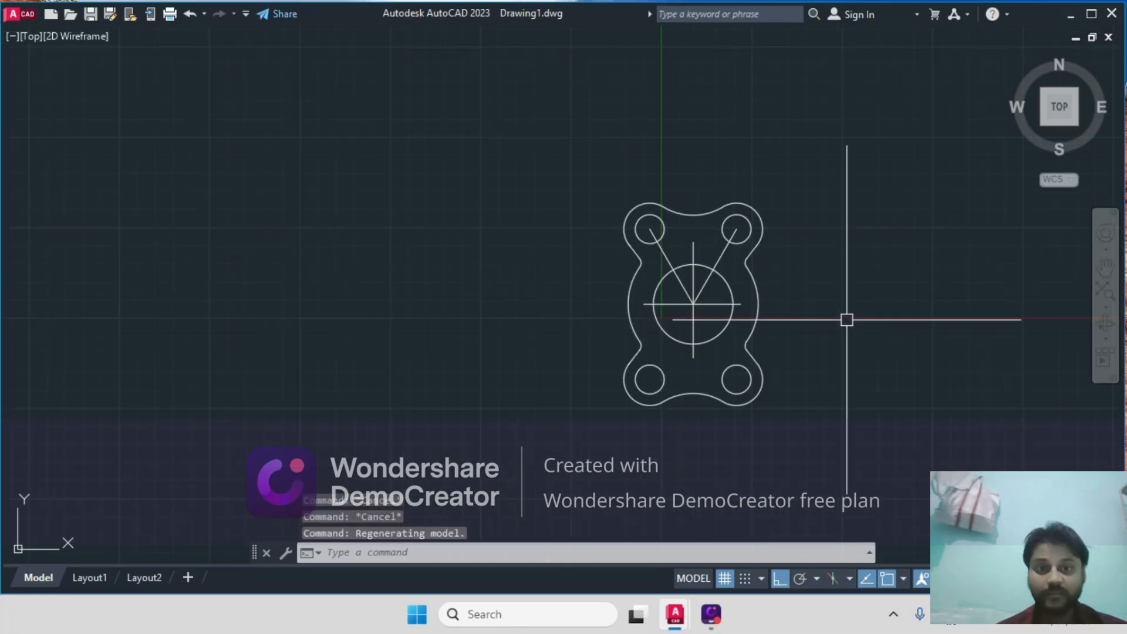
pyautogui.scroll(4, 854, 305)
pyautogui.scroll(-2, 863, 313)
pyautogui.moveTo(826, 307); pyautogui.dragTo(850, 243, button='middle')
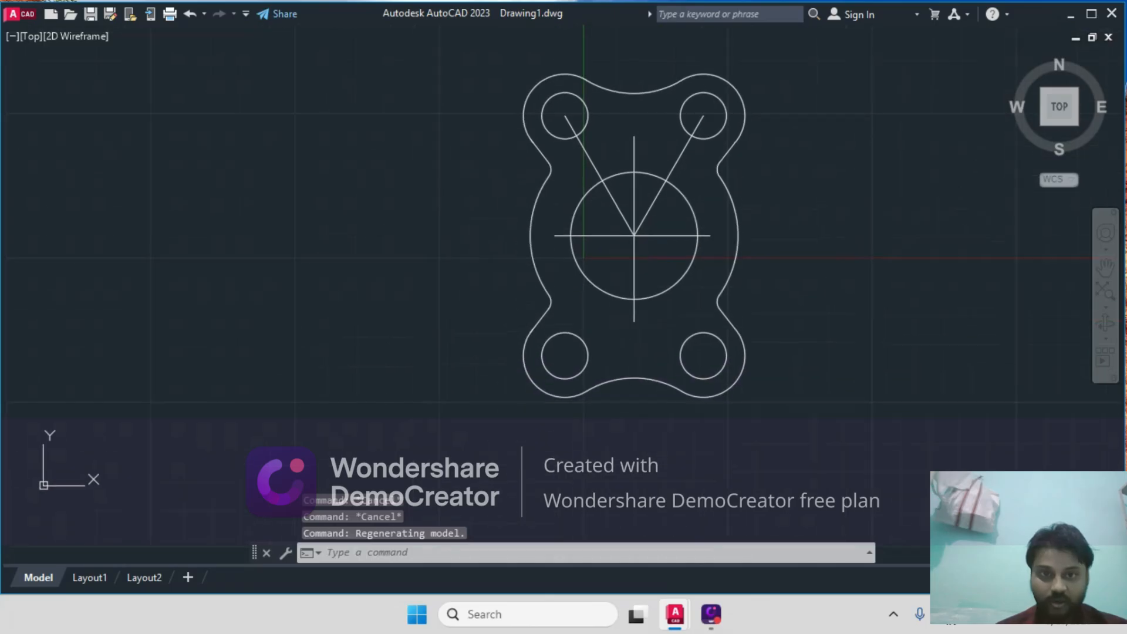
pyautogui.moveTo(674, 618)
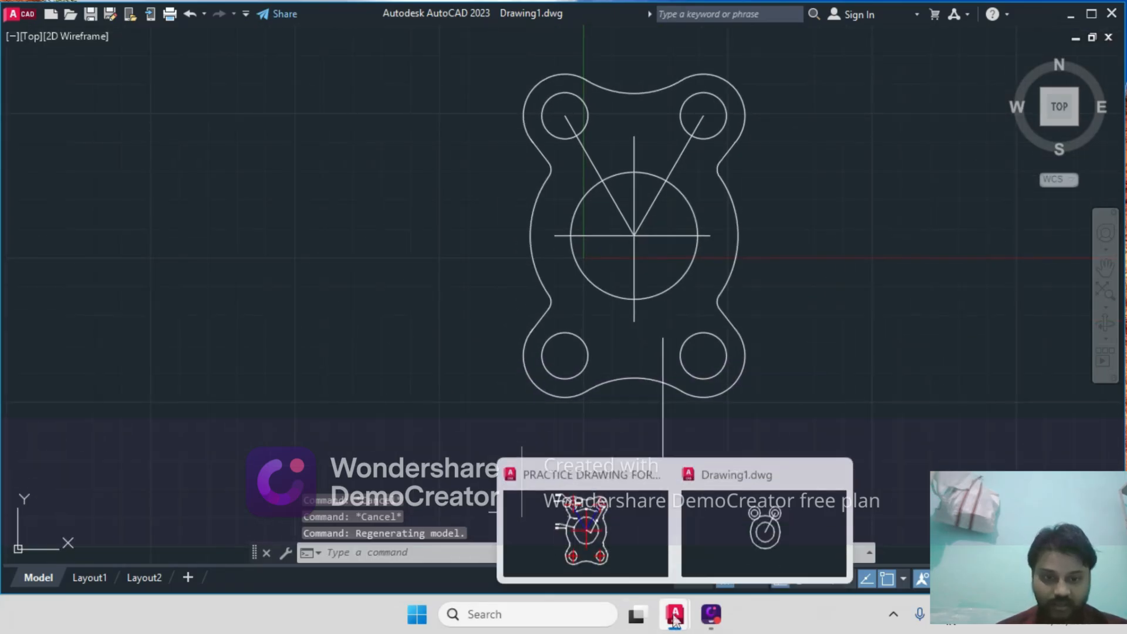
pyautogui.click(601, 551)
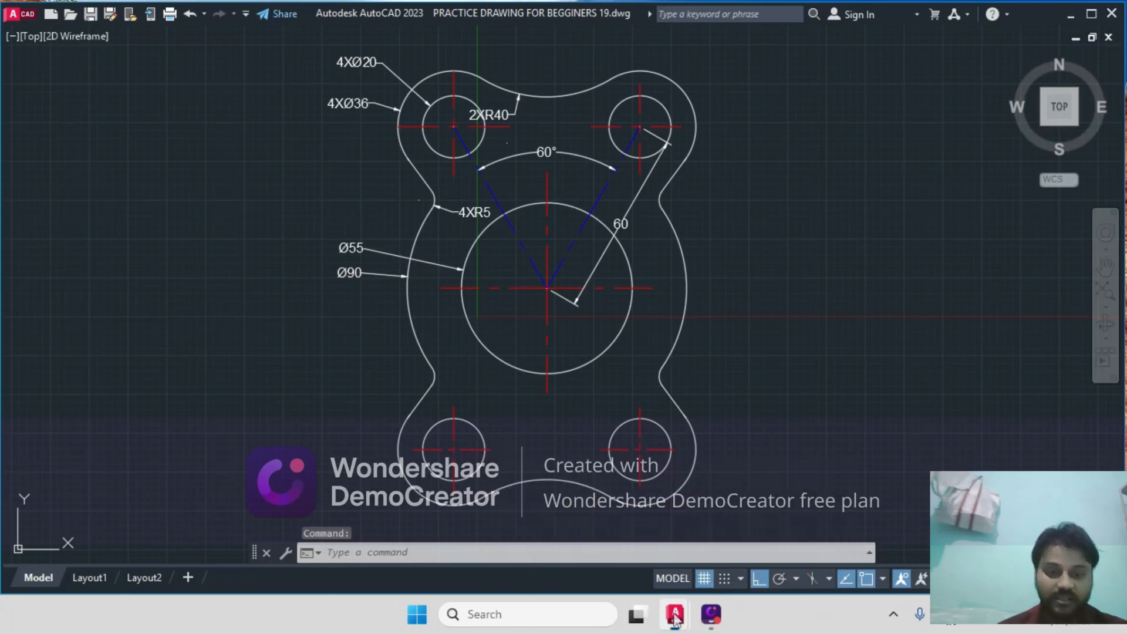
pyautogui.moveTo(679, 617)
pyautogui.click(766, 529)
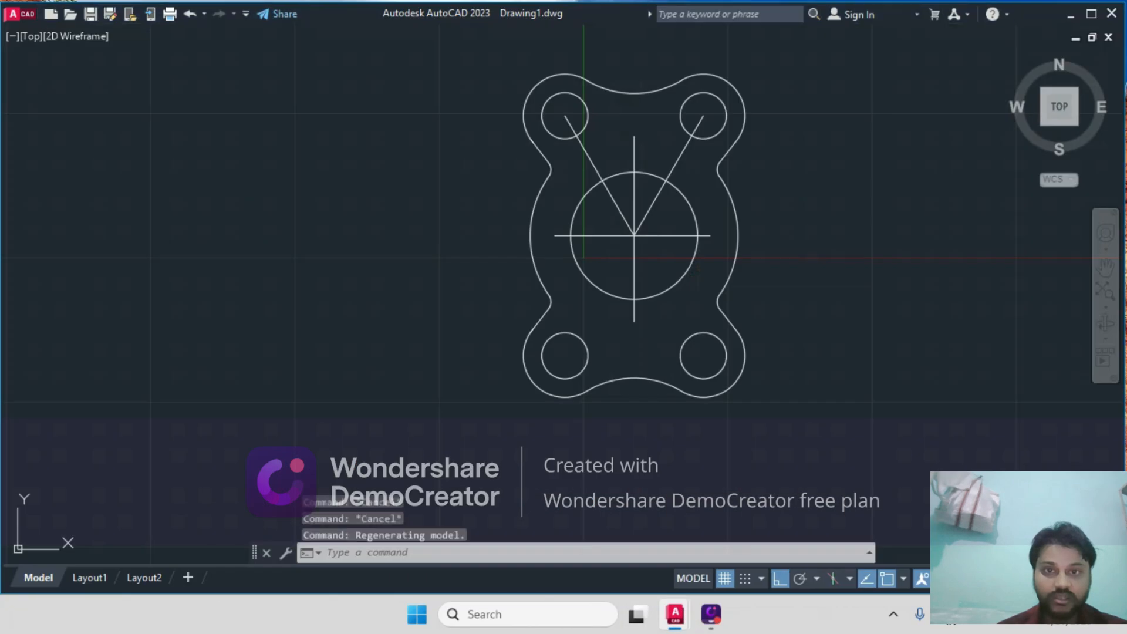
pyautogui.moveTo(814, 298); pyautogui.dragTo(725, 360, button='middle')
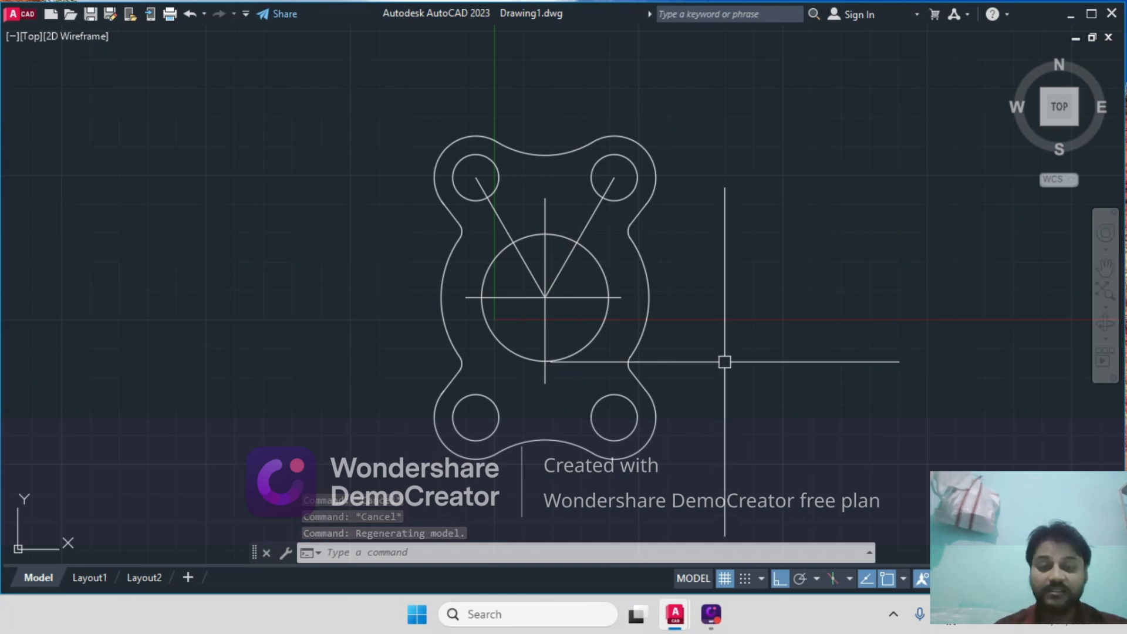
pyautogui.moveTo(724, 359)
pyautogui.mouseDown(button='middle')
pyautogui.moveTo(810, 272)
pyautogui.moveTo(780, 324)
pyautogui.mouseUp(button='middle')
pyautogui.scroll(-2, 822, 279)
pyautogui.scroll(2, 825, 282)
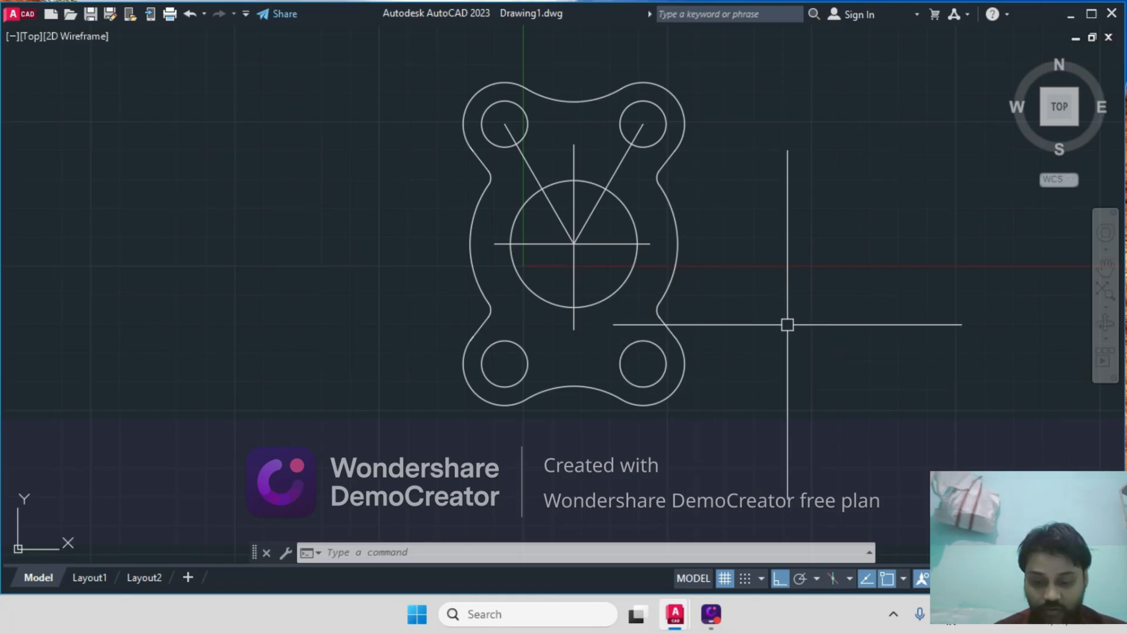
# - Show the classic menu bar above the drawing area
pyautogui.rightClick(334, 11)
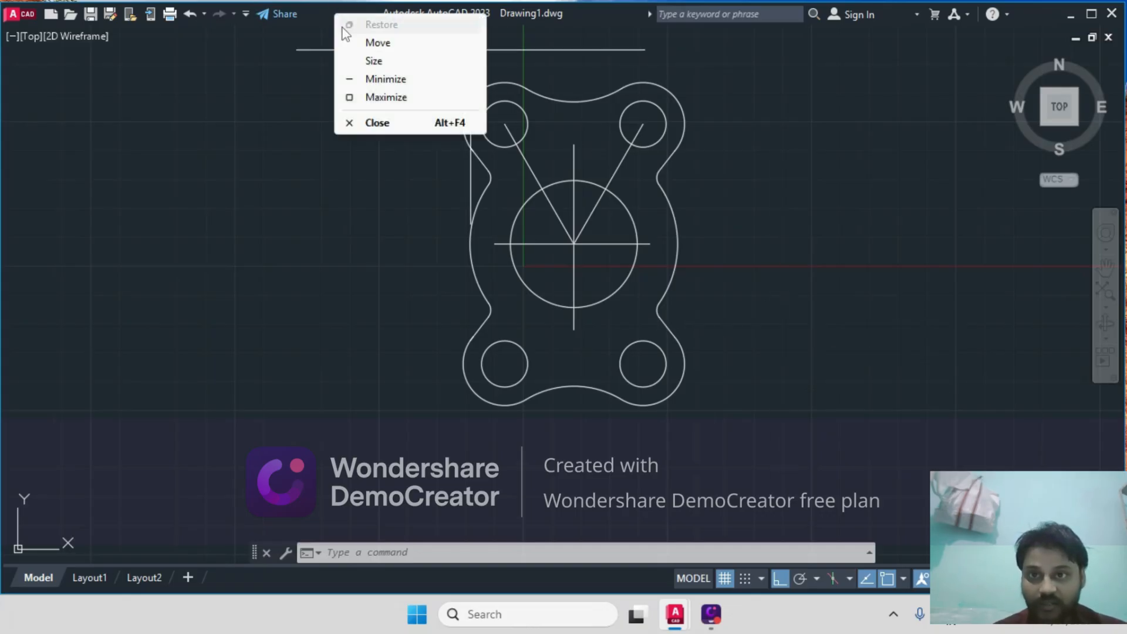
pyautogui.click(309, 12)
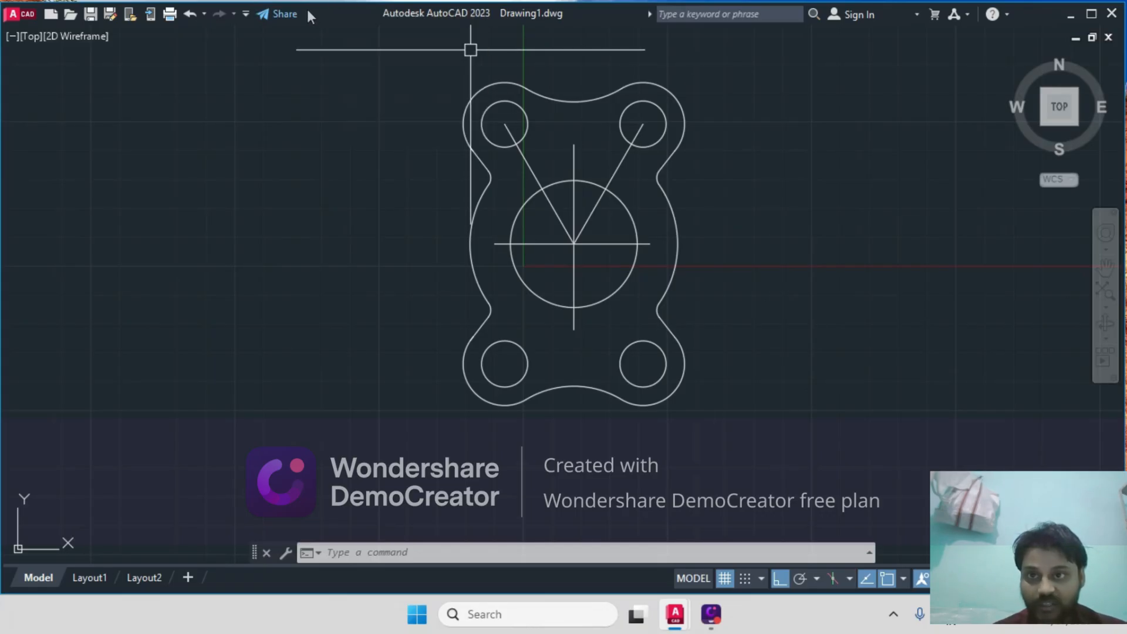
pyautogui.click(246, 13)
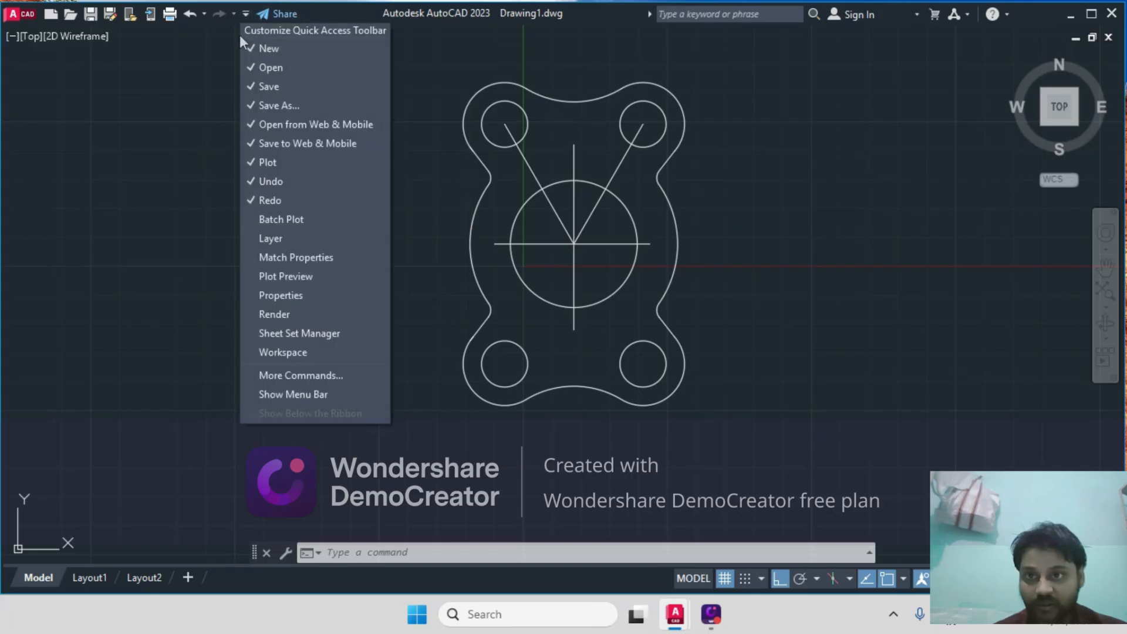
pyautogui.click(271, 391)
# - Add an aligned dimension from the central circle's centre to the upper right hole's centre, placed just outside the slanted line
pyautogui.click(331, 35)
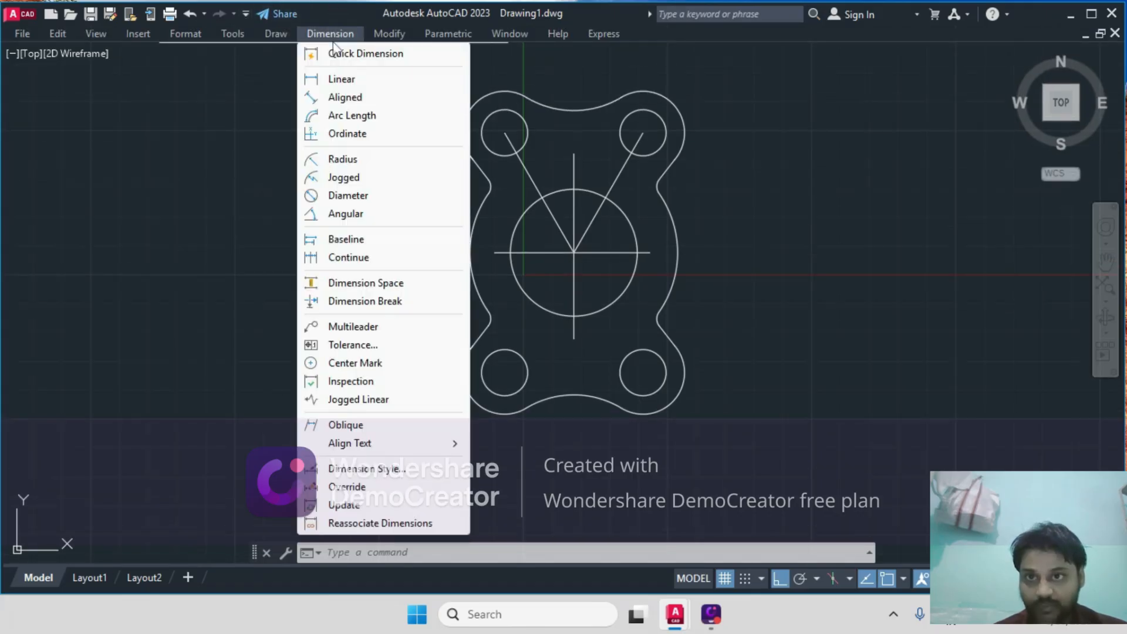
pyautogui.click(332, 100)
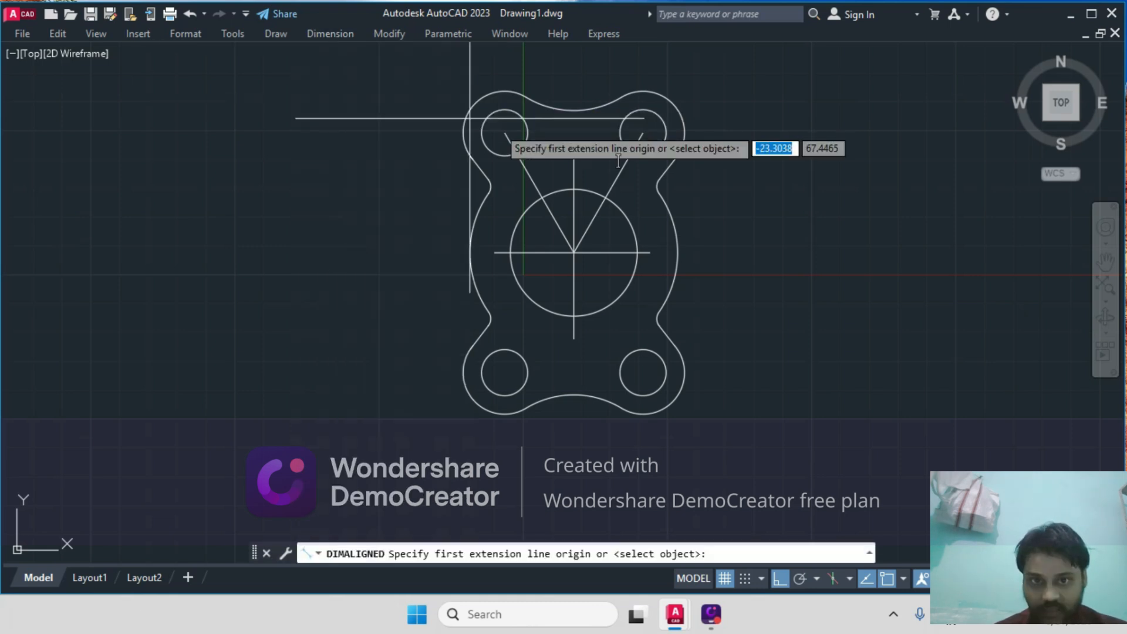
pyautogui.click(574, 252)
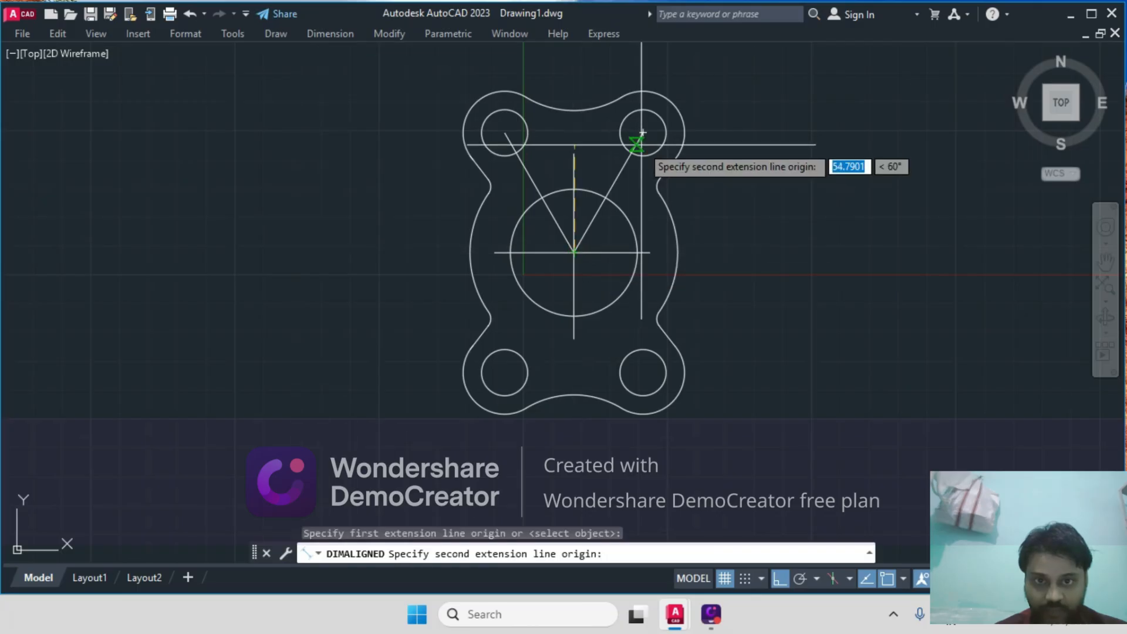
pyautogui.click(643, 133)
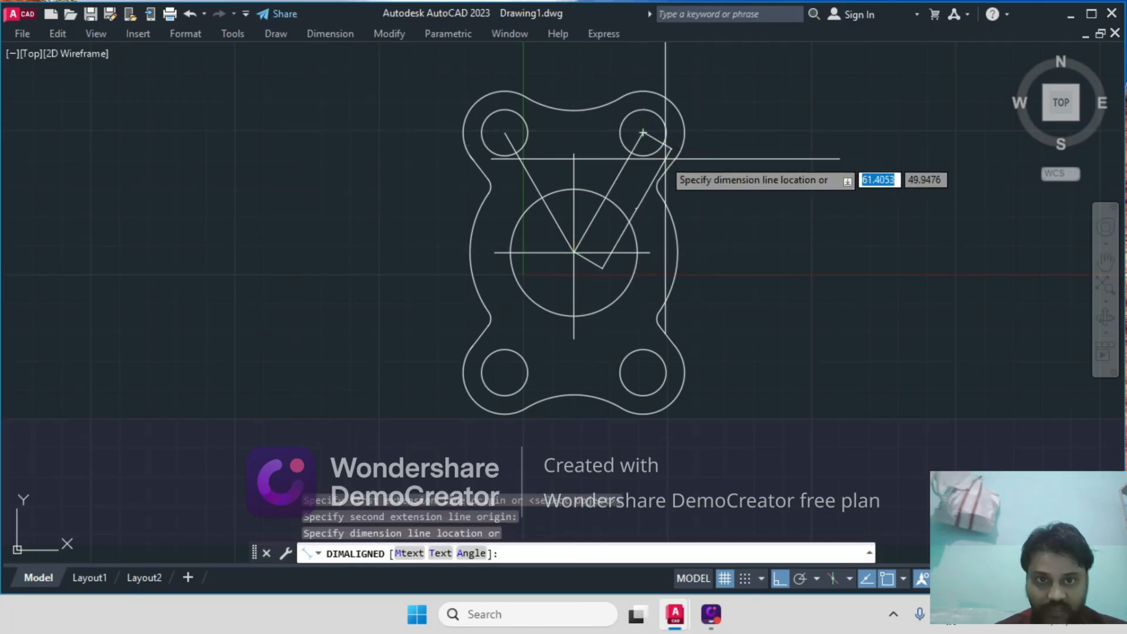
pyautogui.scroll(4, 666, 164)
pyautogui.click(663, 164)
pyautogui.scroll(-2, 740, 276)
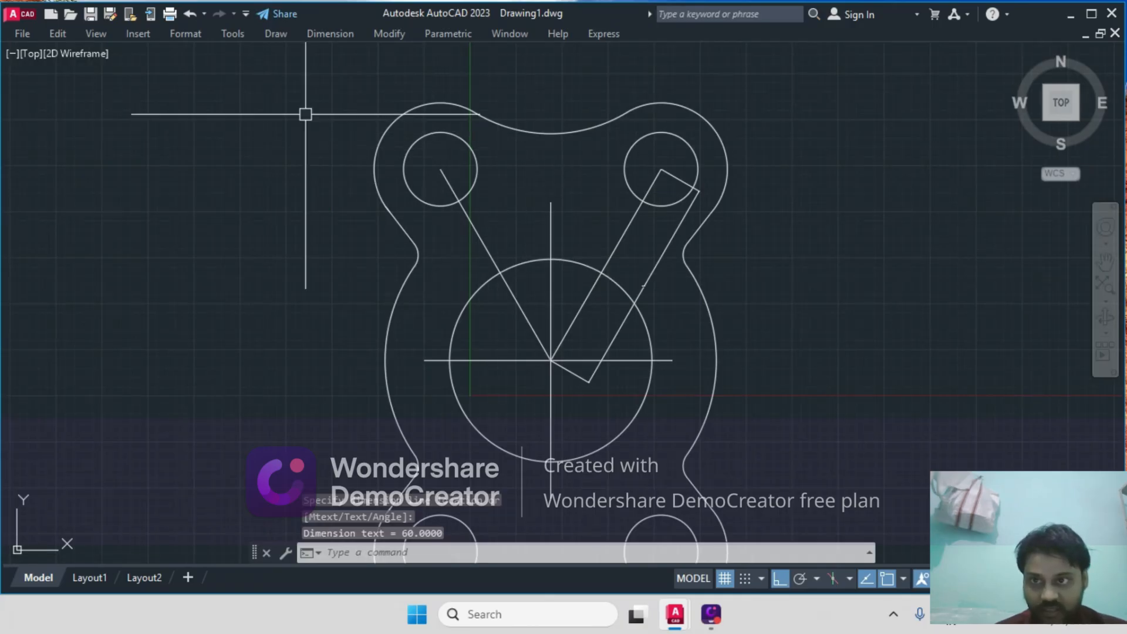
# - Add diameter dimensions to the central circle and the large outer left arc, both placed outside the plate's left side
pyautogui.click(300, 34)
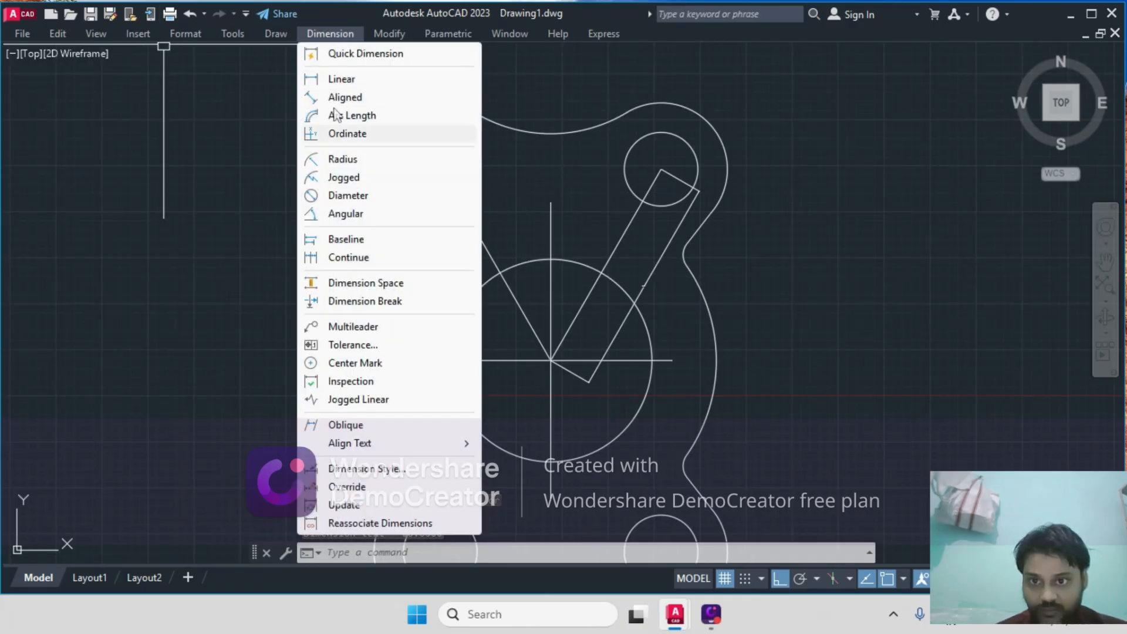
pyautogui.click(338, 196)
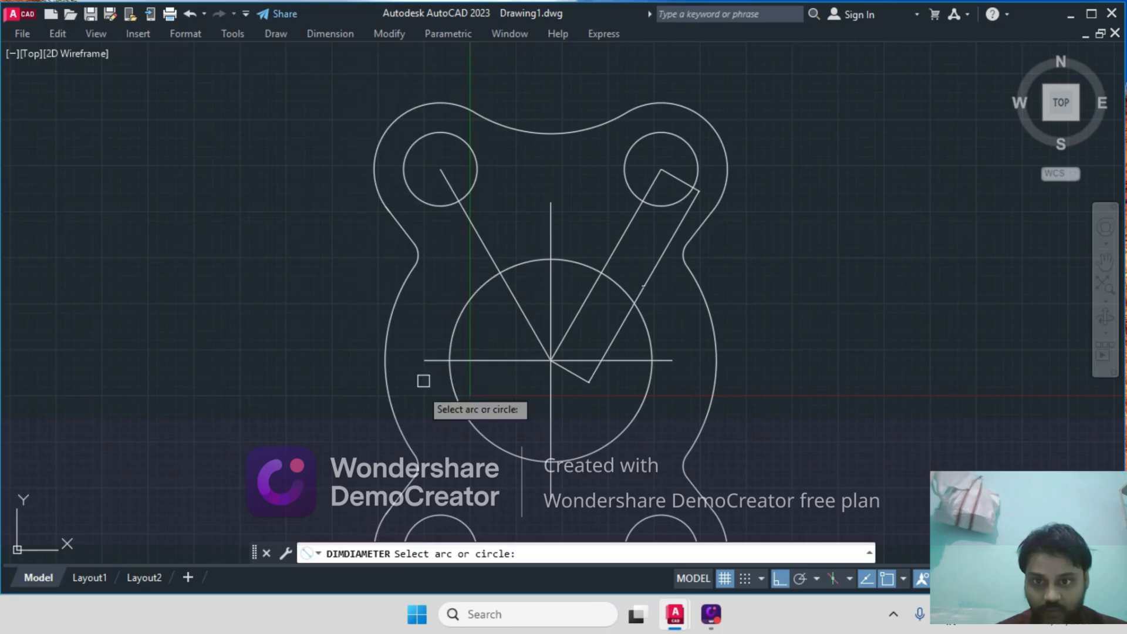
pyautogui.click(458, 393)
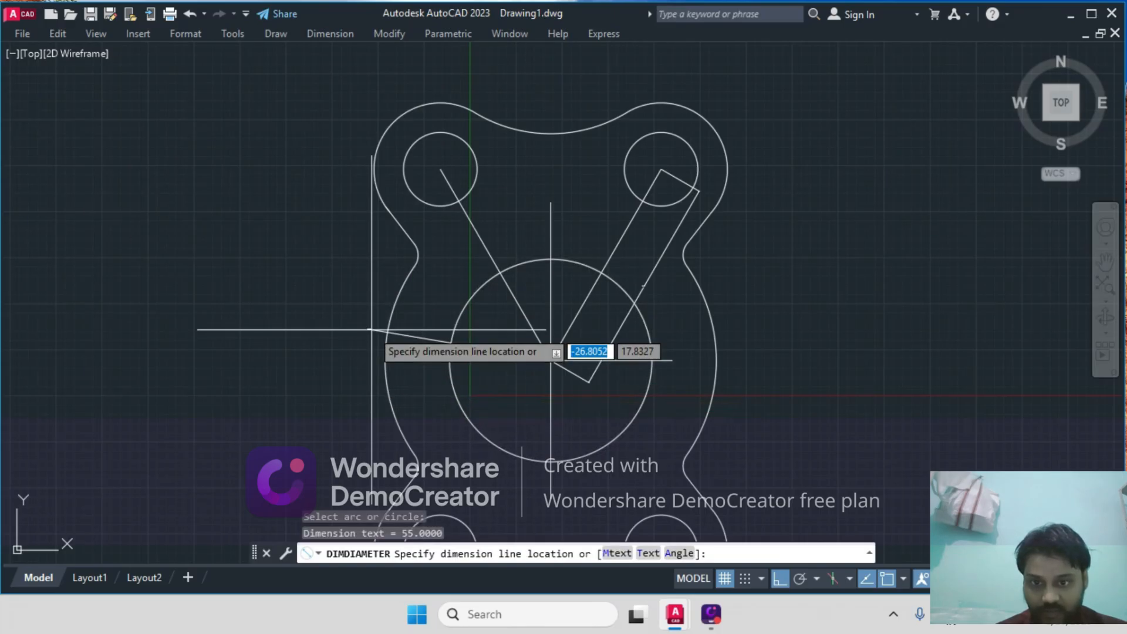
pyautogui.click(368, 330)
pyautogui.press('Return')
pyautogui.click(384, 368)
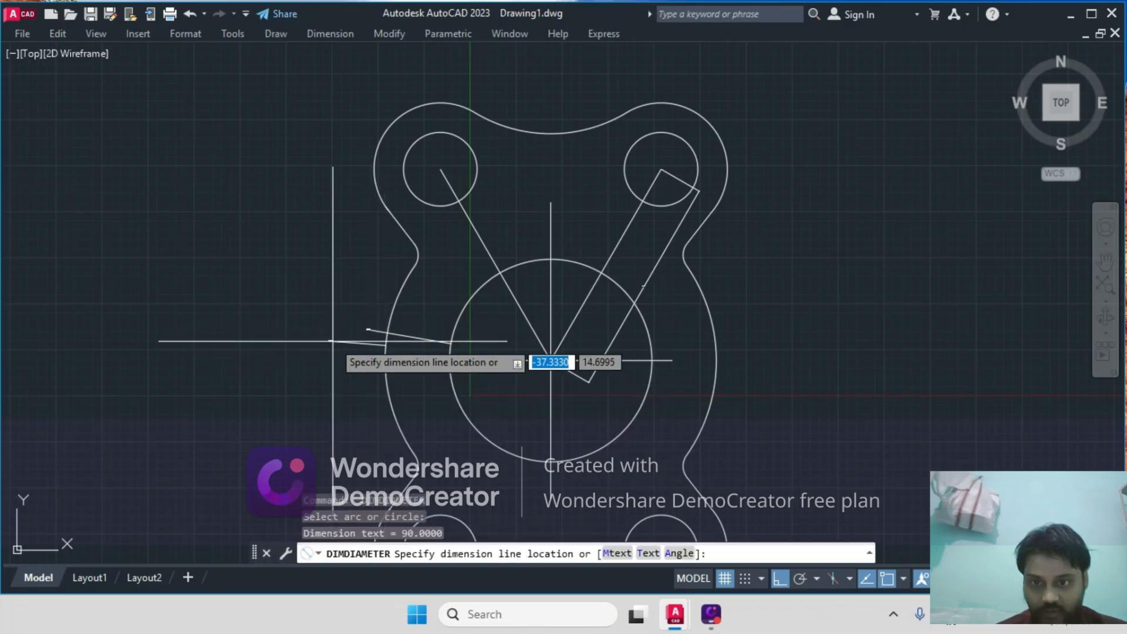
pyautogui.click(330, 342)
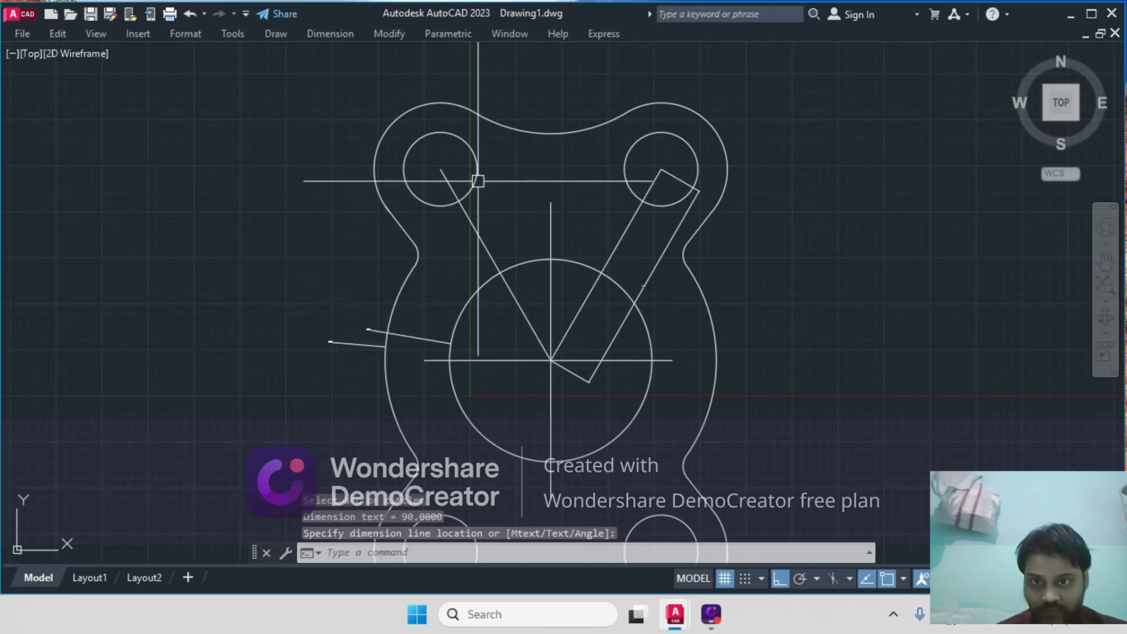
# - Add diameter dimensions to the upper left hole and its surrounding lobe arc, placed outside the plate on the left
pyautogui.press('Return')
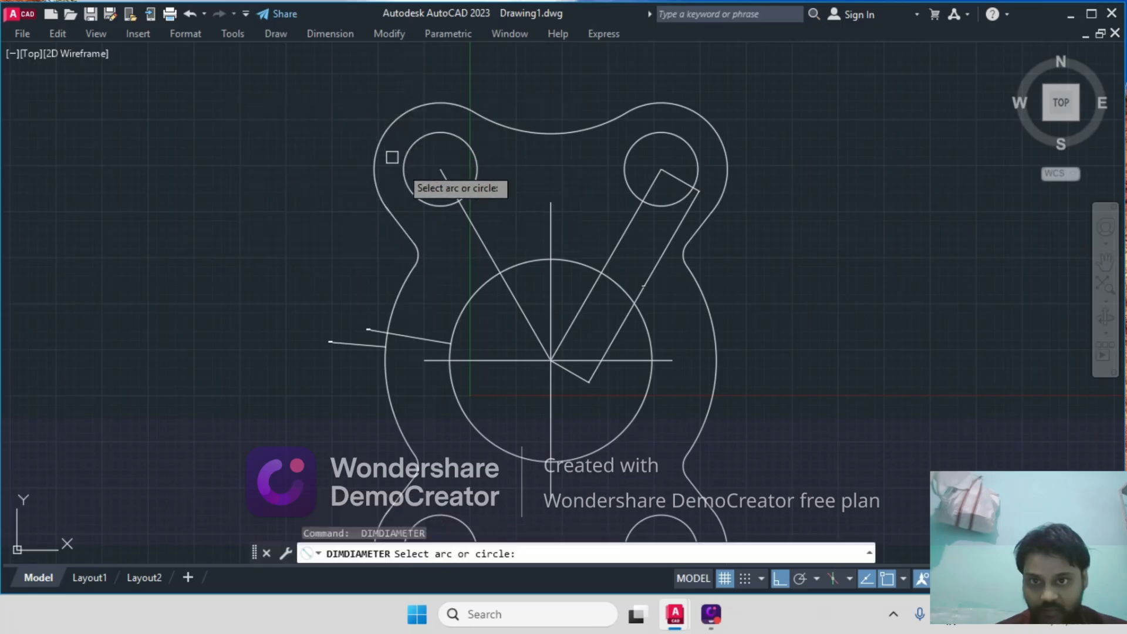
pyautogui.click(406, 169)
pyautogui.click(353, 151)
pyautogui.press('Return')
pyautogui.click(378, 145)
# - Add a radius dimension to the concave arc between the two upper lobes, placed just below the arc
pyautogui.scroll(-3, 667, 290)
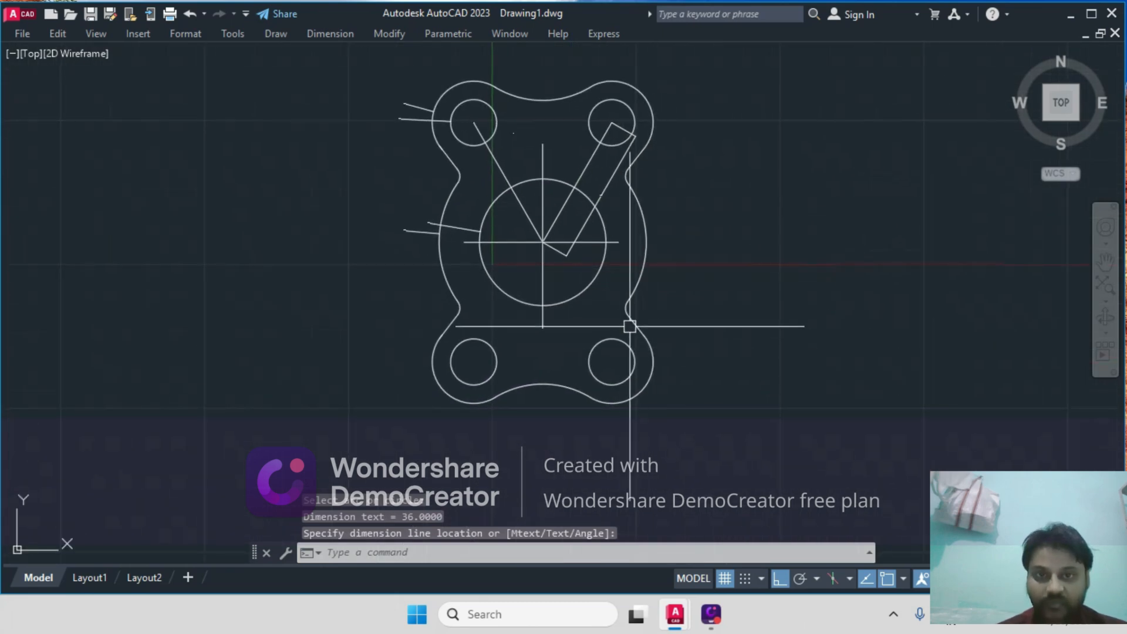
pyautogui.scroll(-5, 429, 138)
pyautogui.scroll(8, 478, 111)
pyautogui.moveTo(429, 96); pyautogui.dragTo(457, 150, button='middle')
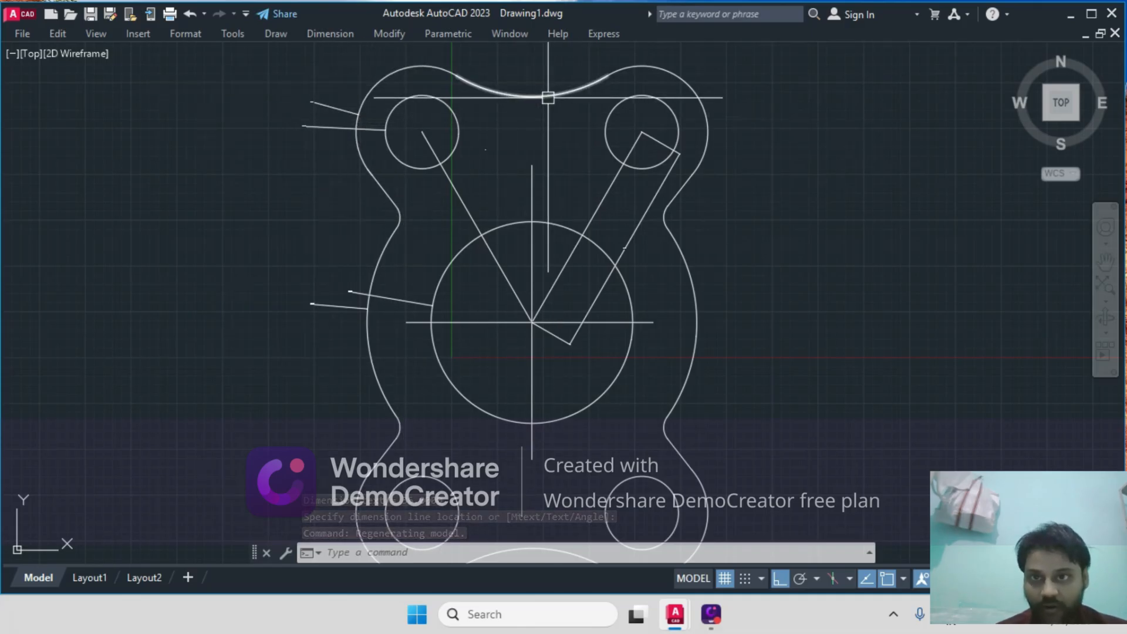
pyautogui.click(322, 35)
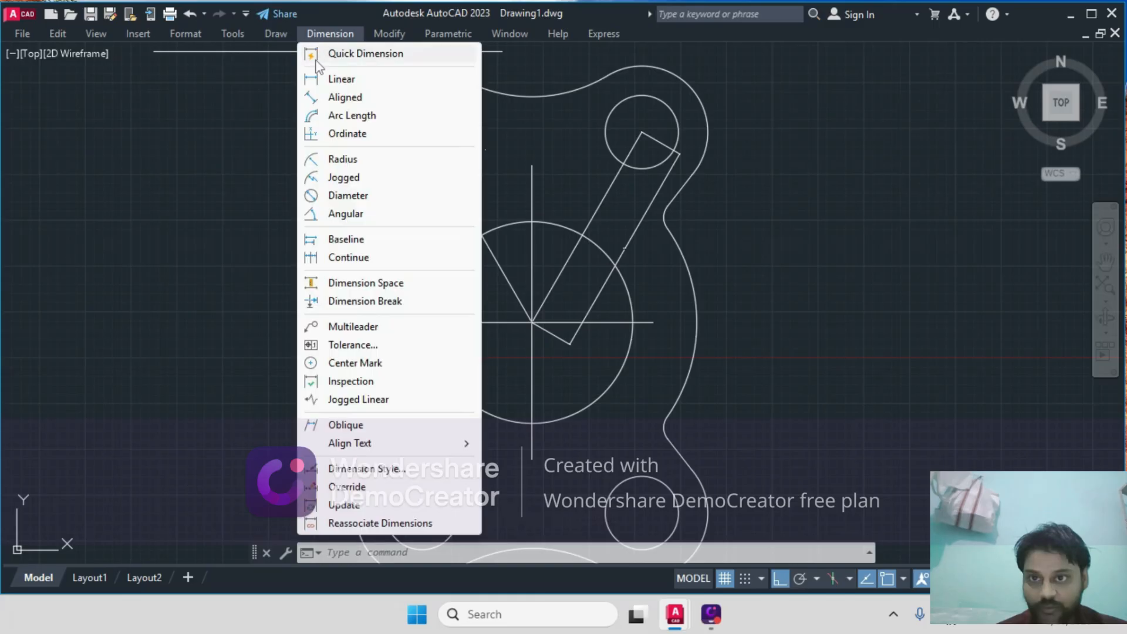
pyautogui.click(332, 167)
pyautogui.click(534, 94)
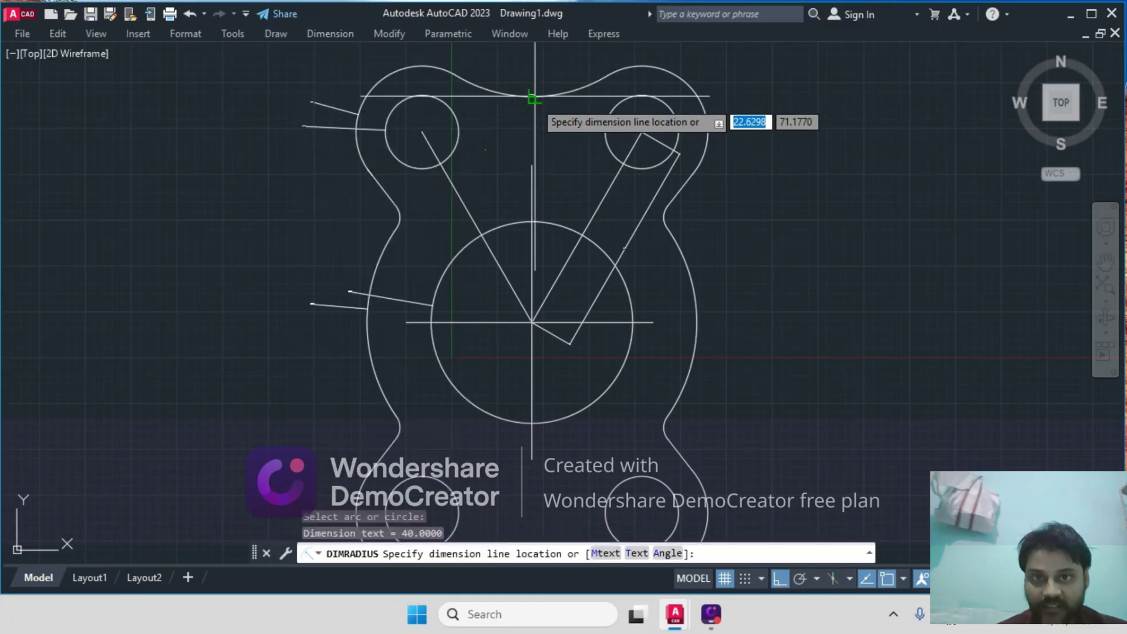
pyautogui.click(515, 118)
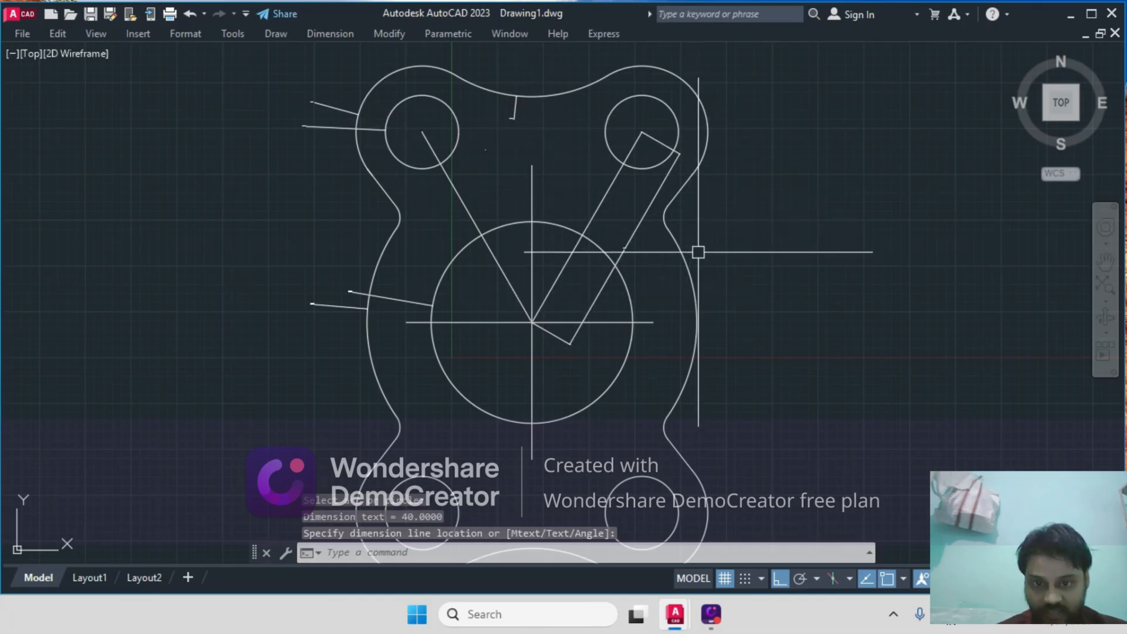
# - Add a radius dimension to the small upper left neck fillet, placed inside the plate
pyautogui.moveTo(712, 278); pyautogui.dragTo(692, 233, button='middle')
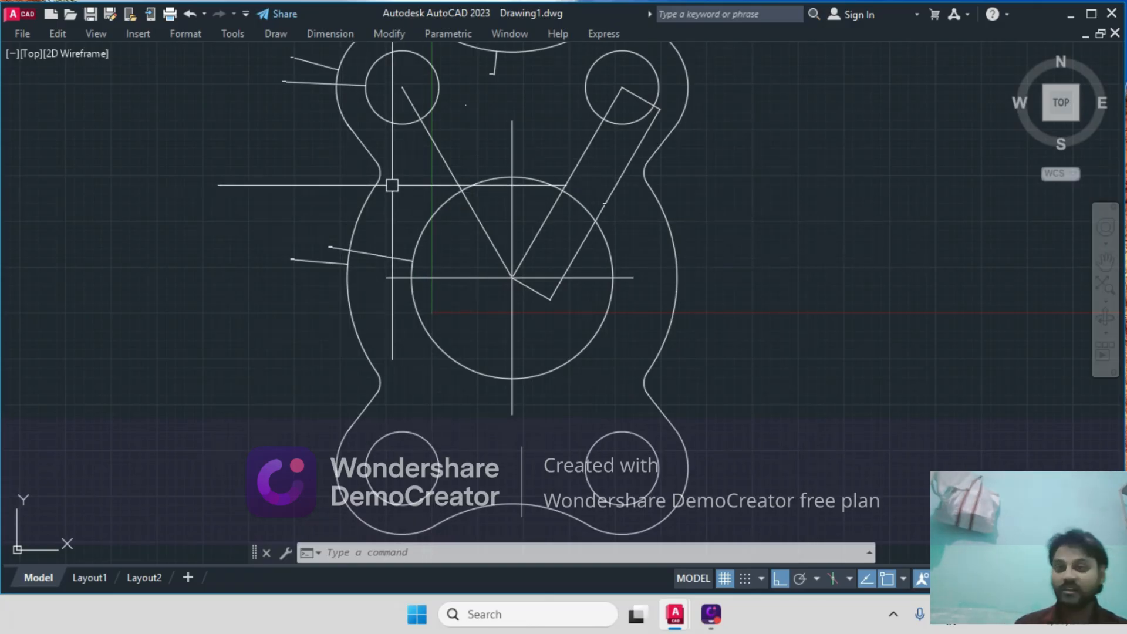
pyautogui.click(327, 33)
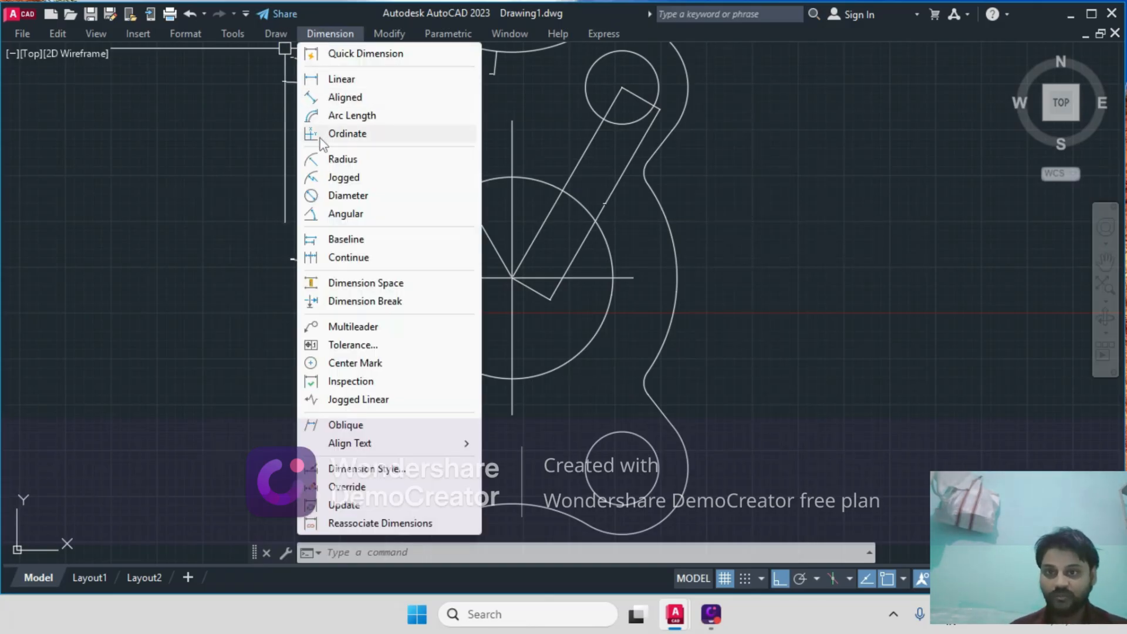
pyautogui.click(341, 164)
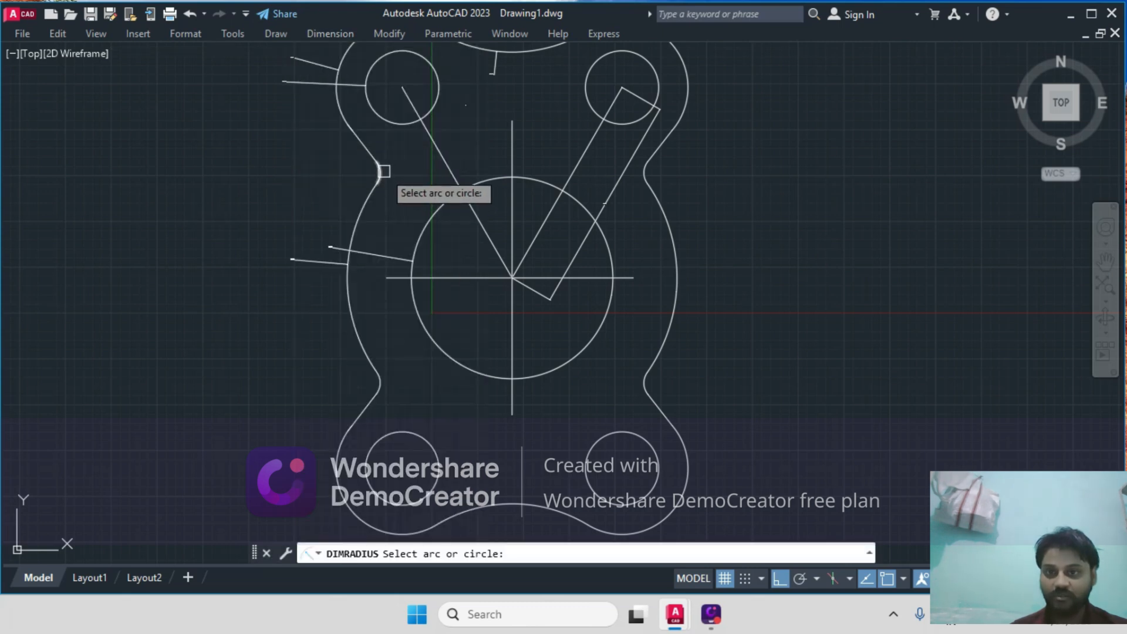
pyautogui.click(381, 173)
pyautogui.click(405, 186)
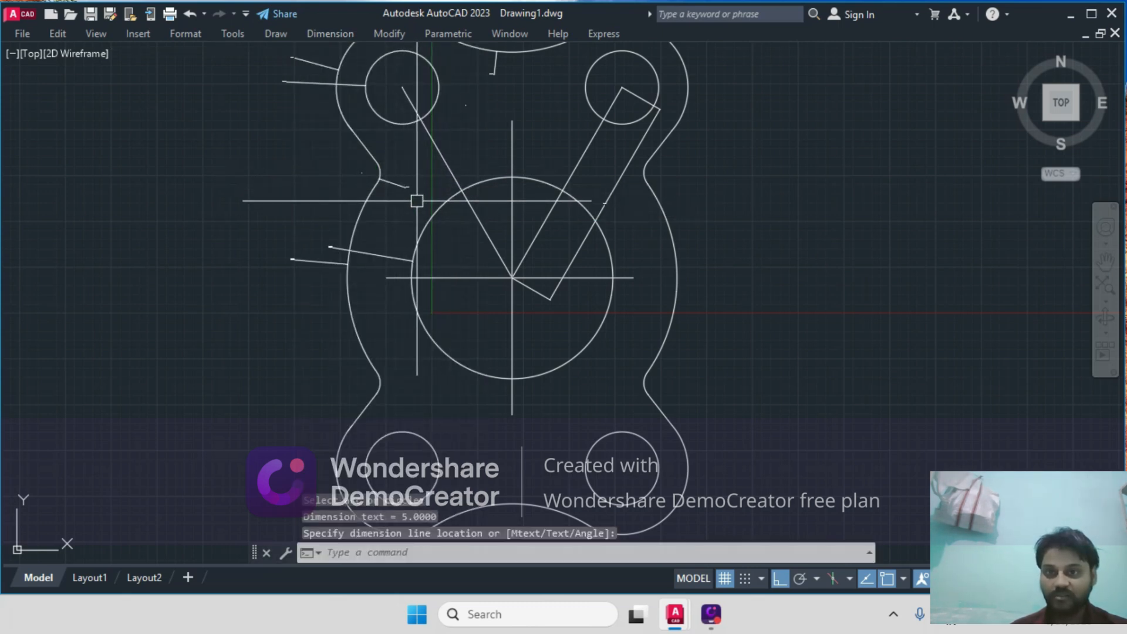
# - Move the neck fillet's radius dimension text up so that its leader runs nearly horizontal
pyautogui.click(405, 184)
pyautogui.click(407, 187)
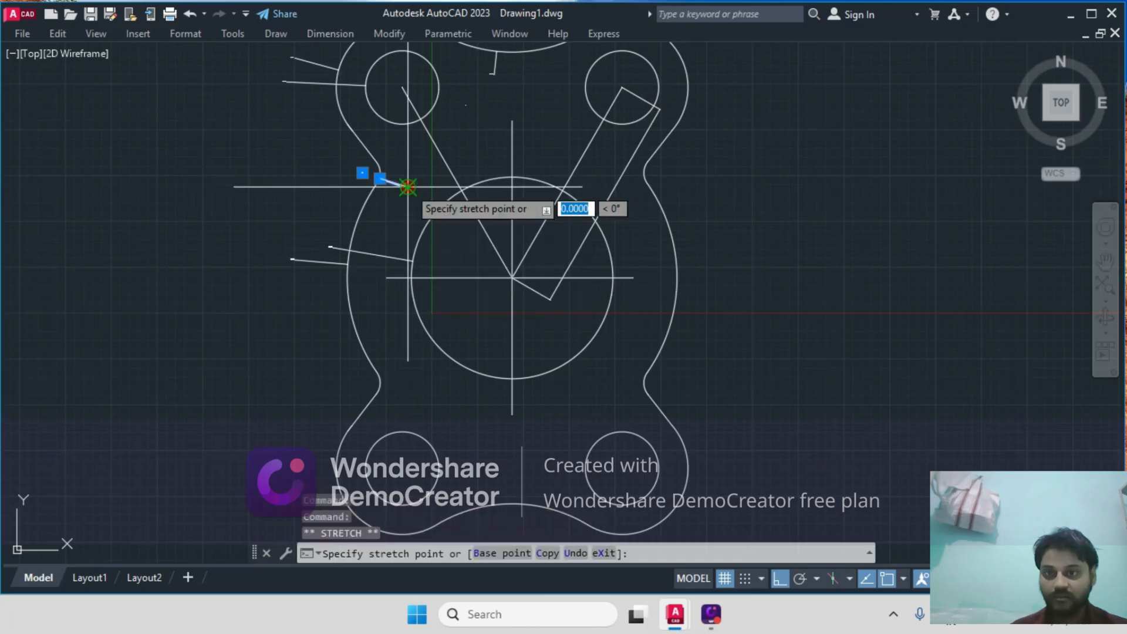
pyautogui.press('Escape')
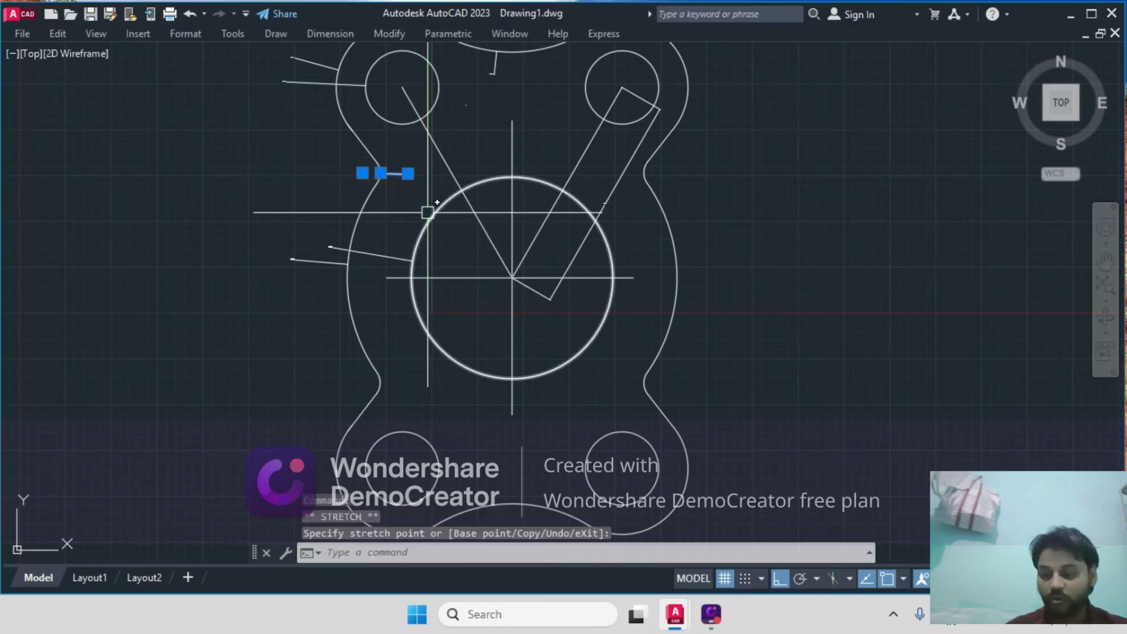
pyautogui.press('Escape')
pyautogui.press('Escape')
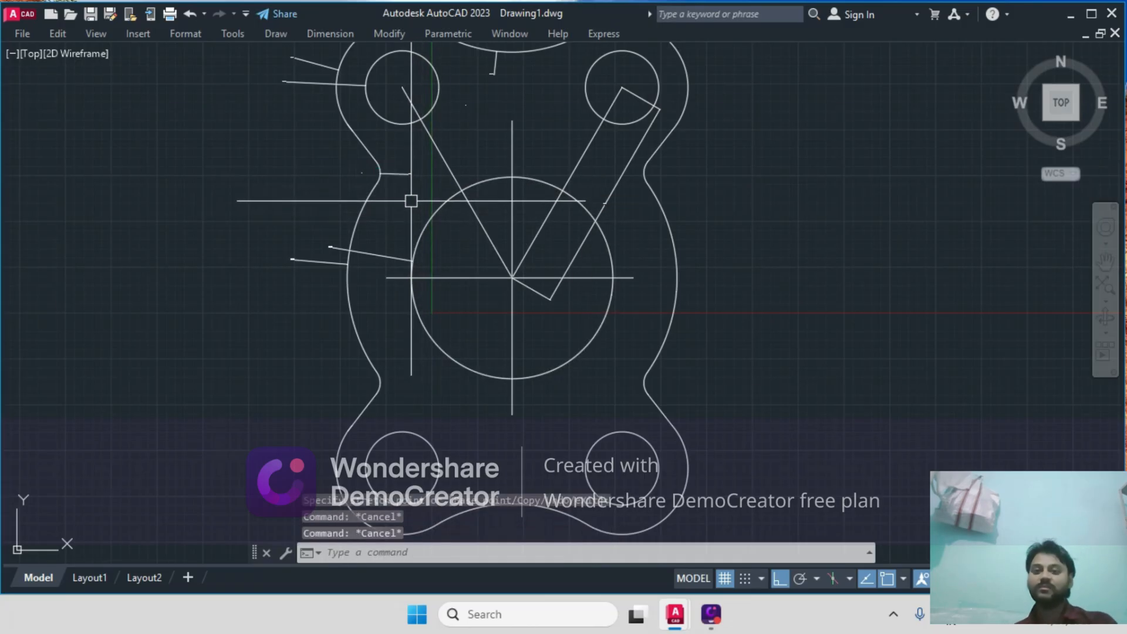
pyautogui.write('d')
pyautogui.press('Return')
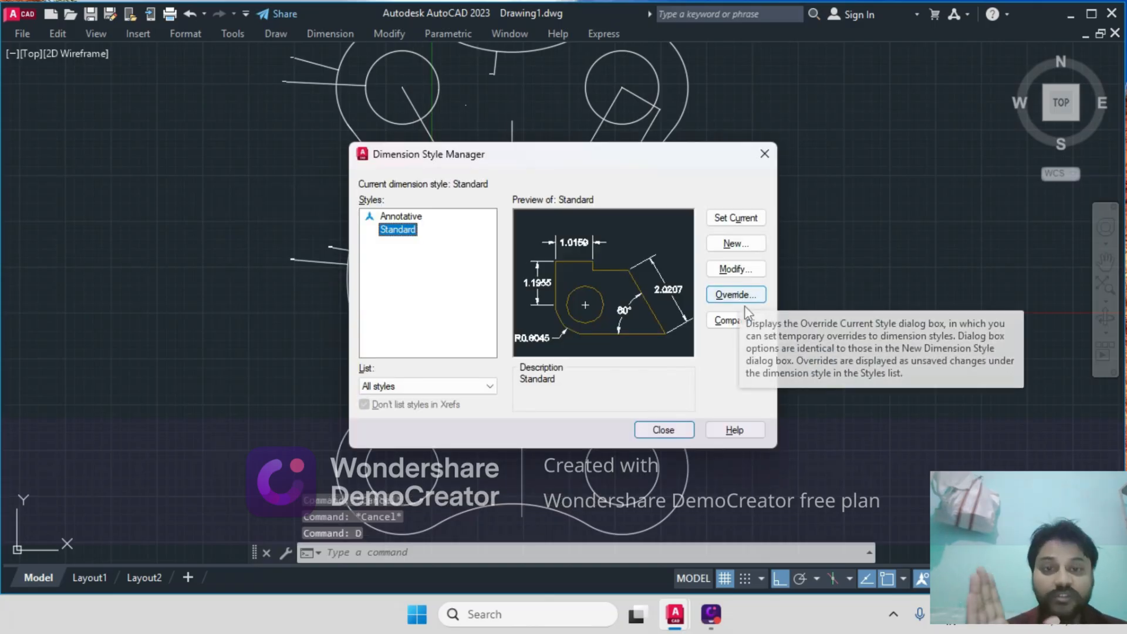
pyautogui.click(765, 153)
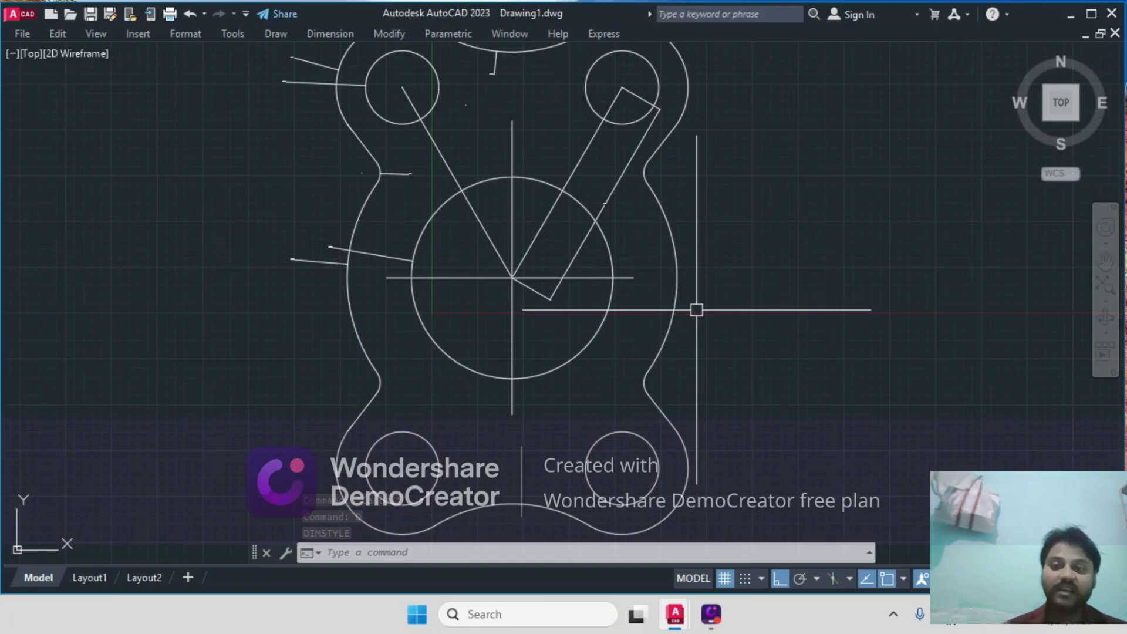
# - Modify the Standard dimension style to use a text height of 3
pyautogui.write('d')
pyautogui.press('Return')
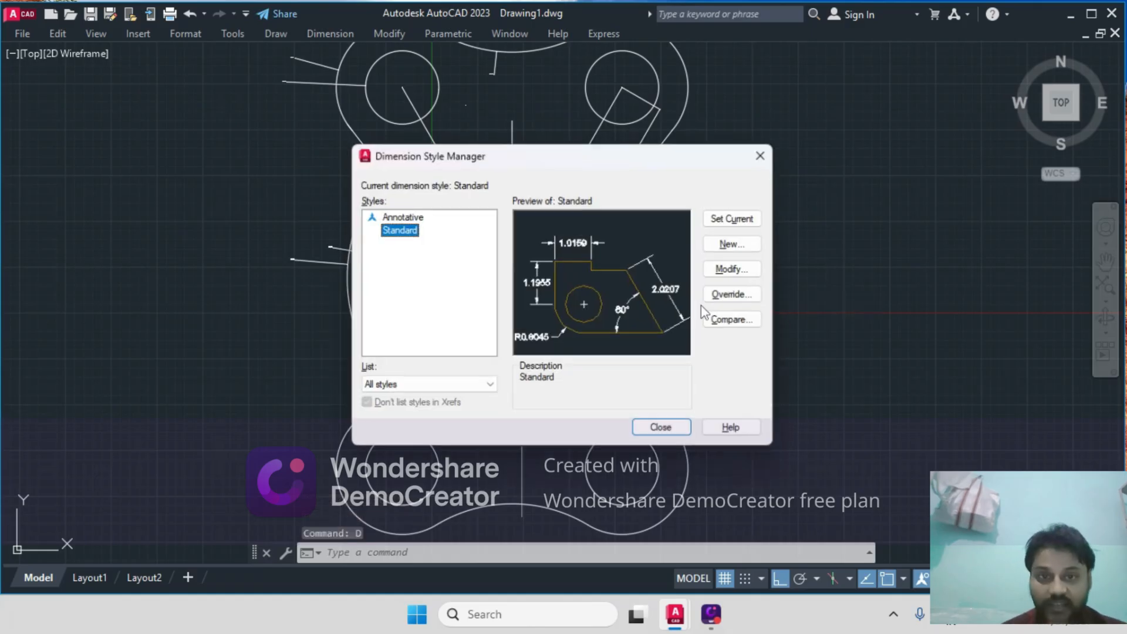
pyautogui.click(735, 271)
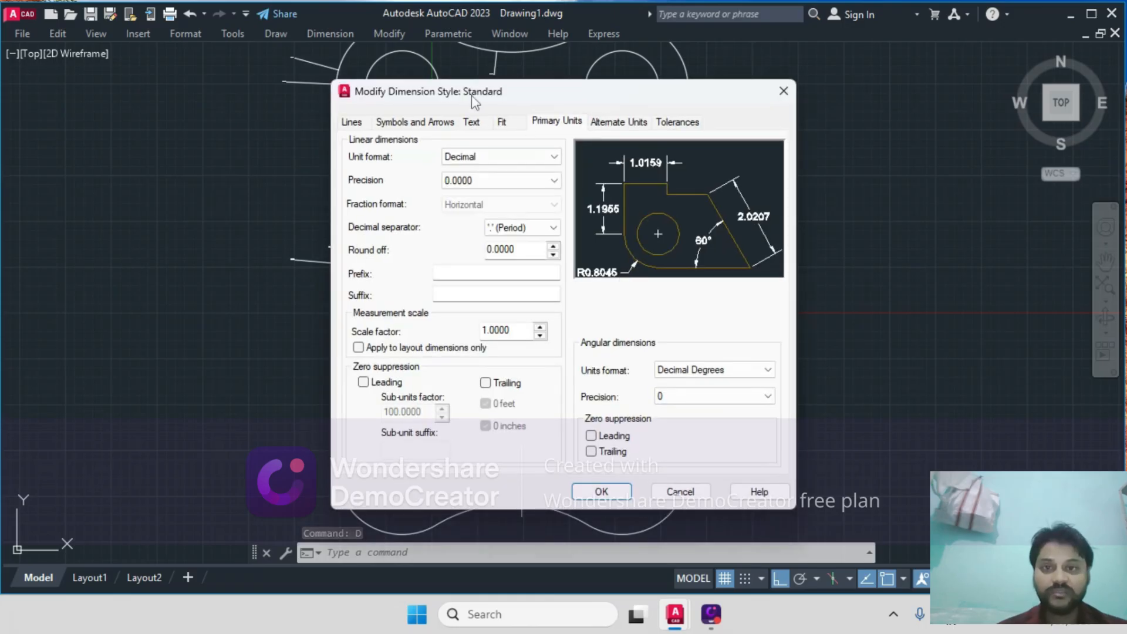
pyautogui.click(472, 123)
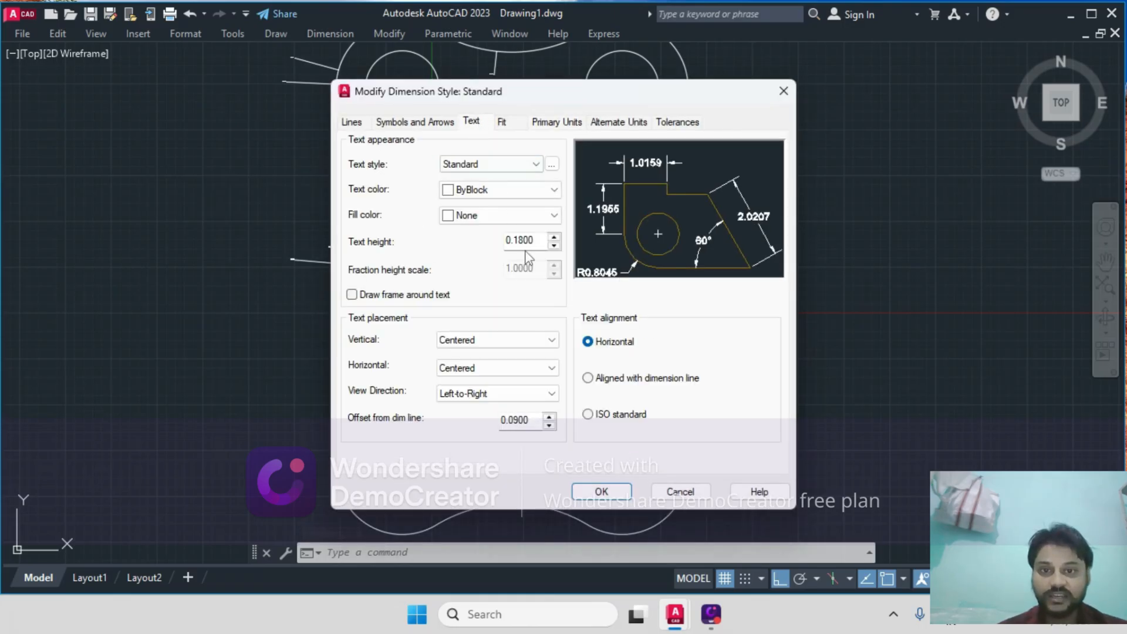
pyautogui.moveTo(534, 241); pyautogui.dragTo(509, 239)
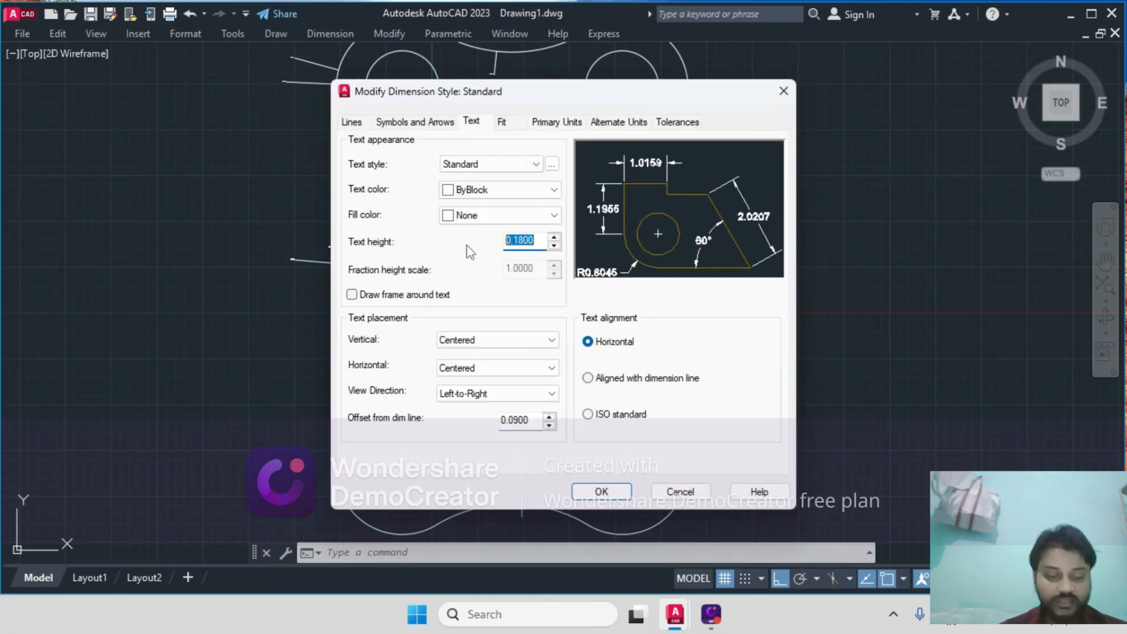
pyautogui.write('3')
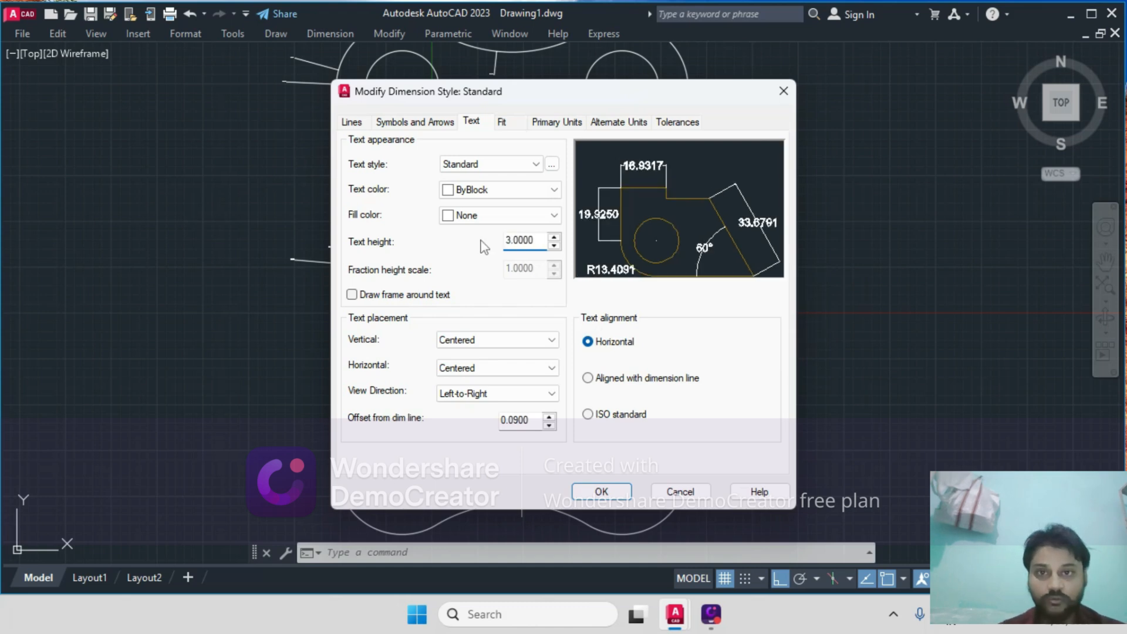
# - Set the Standard style's arrow size to 2, and its extension lines' extension beyond dimension lines and offset from origin to 1.5
pyautogui.click(392, 124)
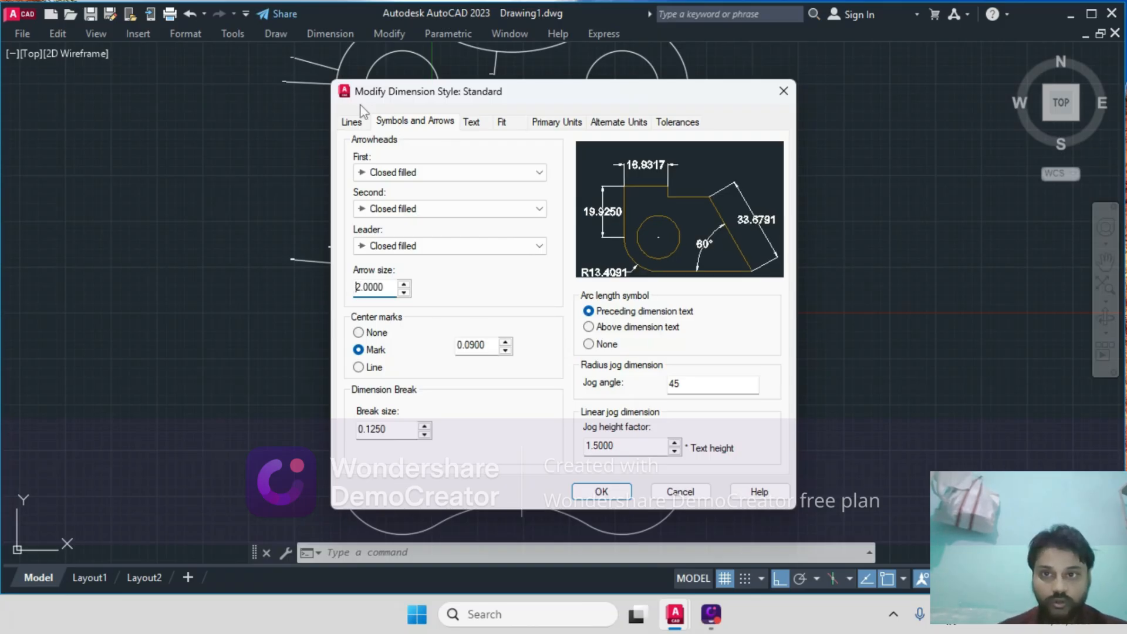
pyautogui.click(353, 122)
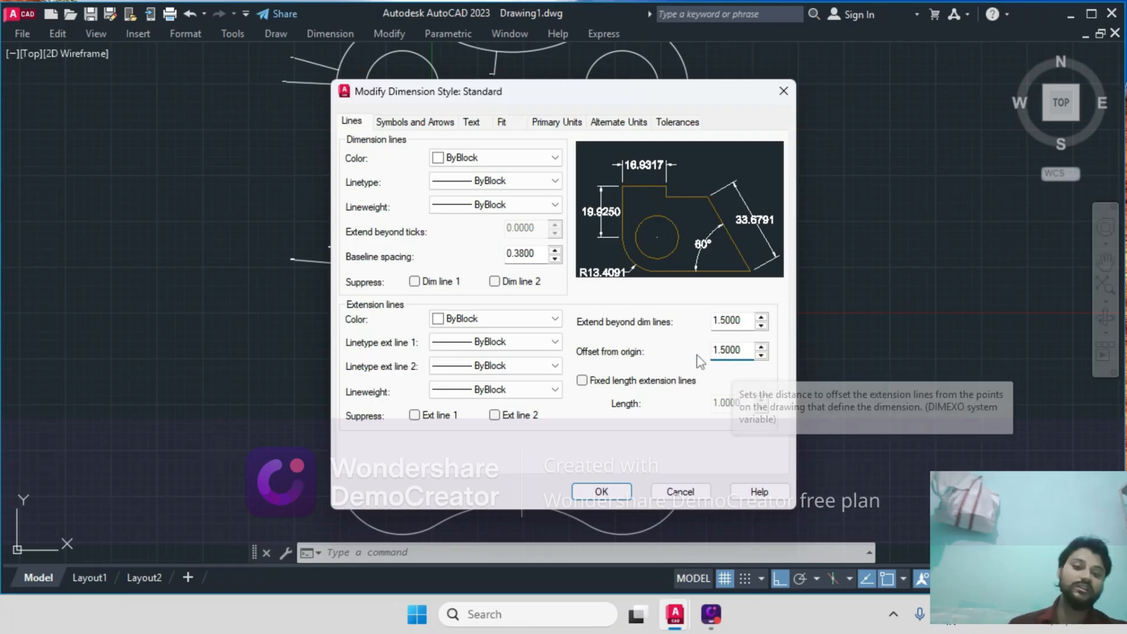
# - Set the Standard style's linear dimension precision to 0, apply the style changes and close the Dimension Style Manager
pyautogui.click(553, 123)
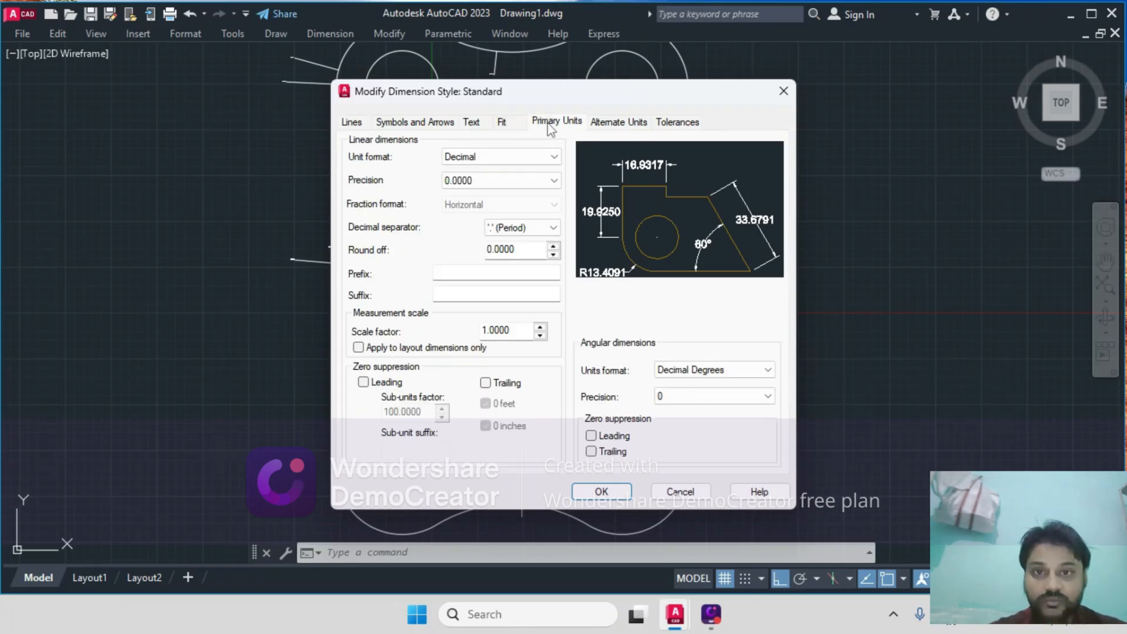
pyautogui.click(519, 182)
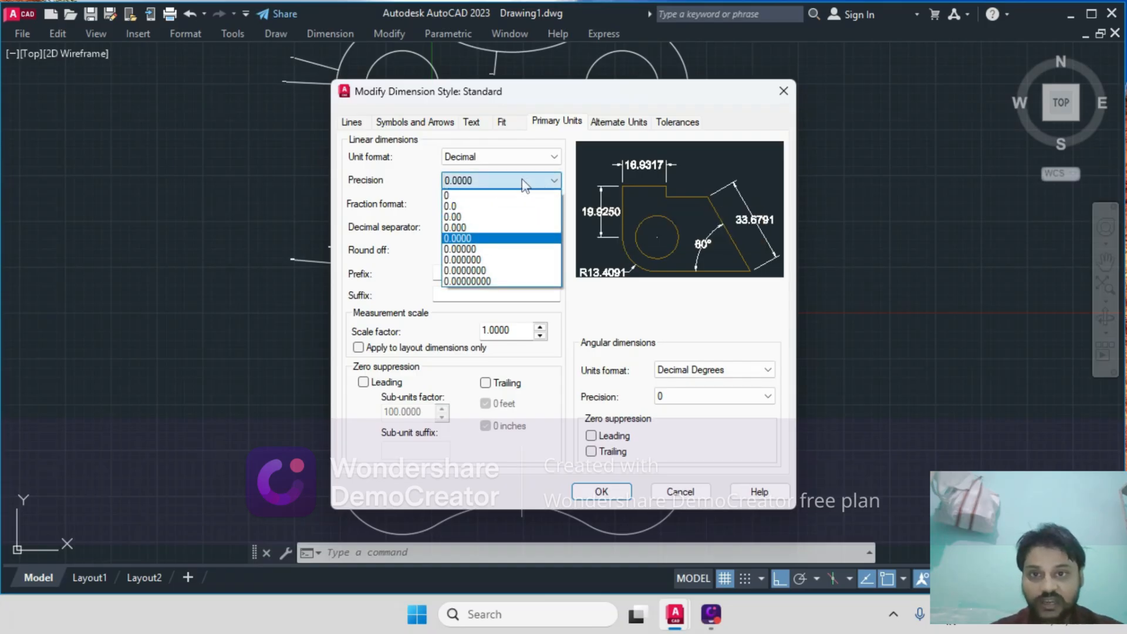
pyautogui.click(468, 196)
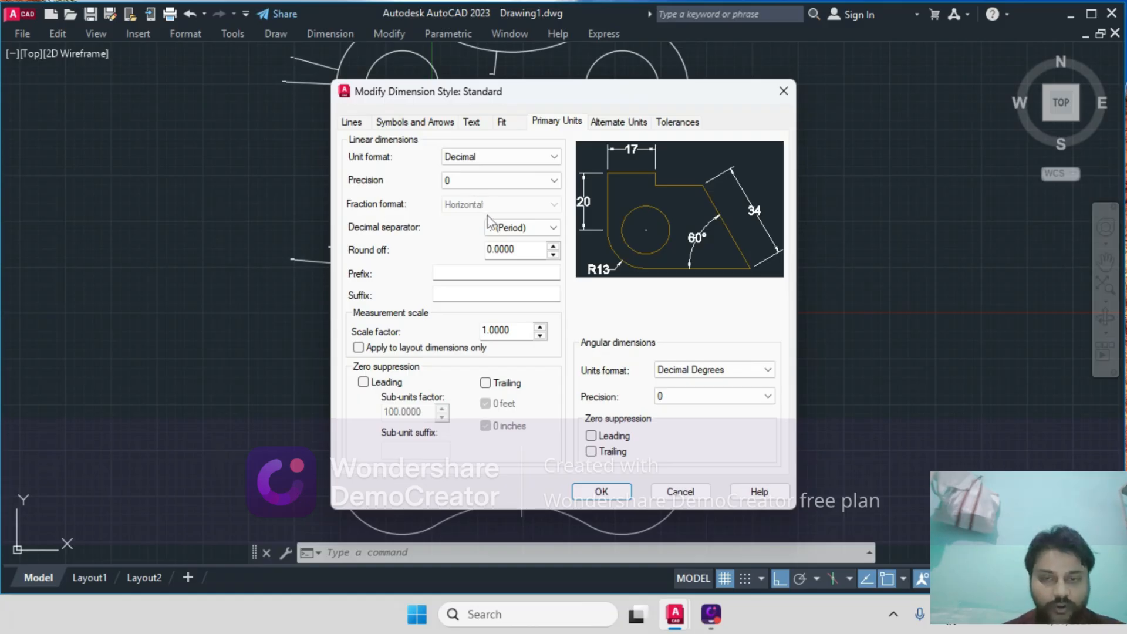
pyautogui.click(600, 492)
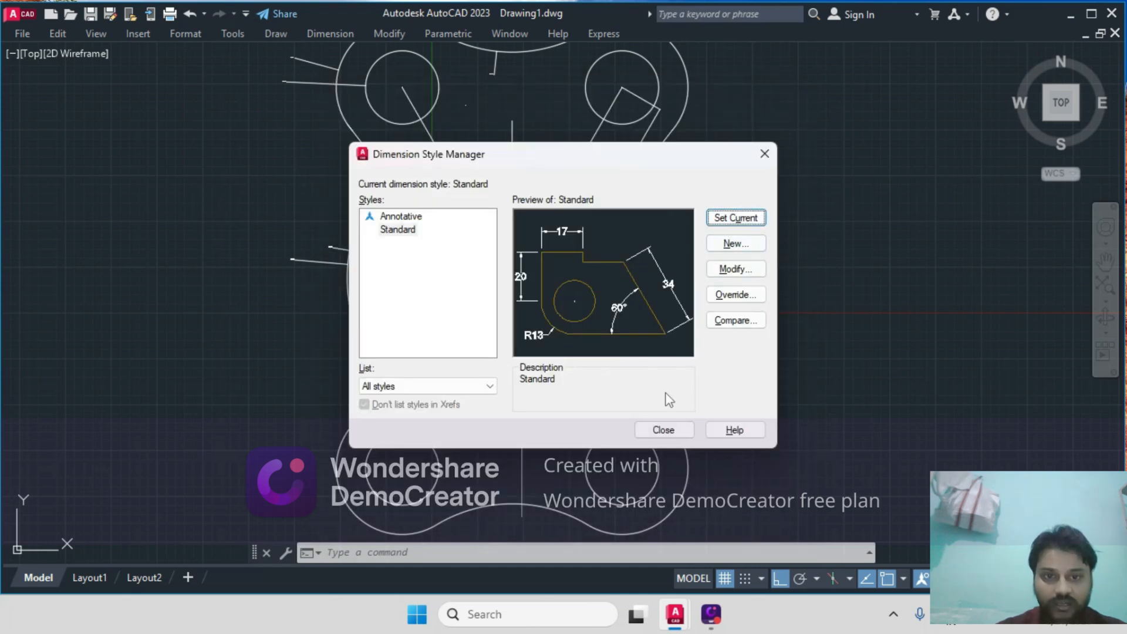
pyautogui.click(671, 425)
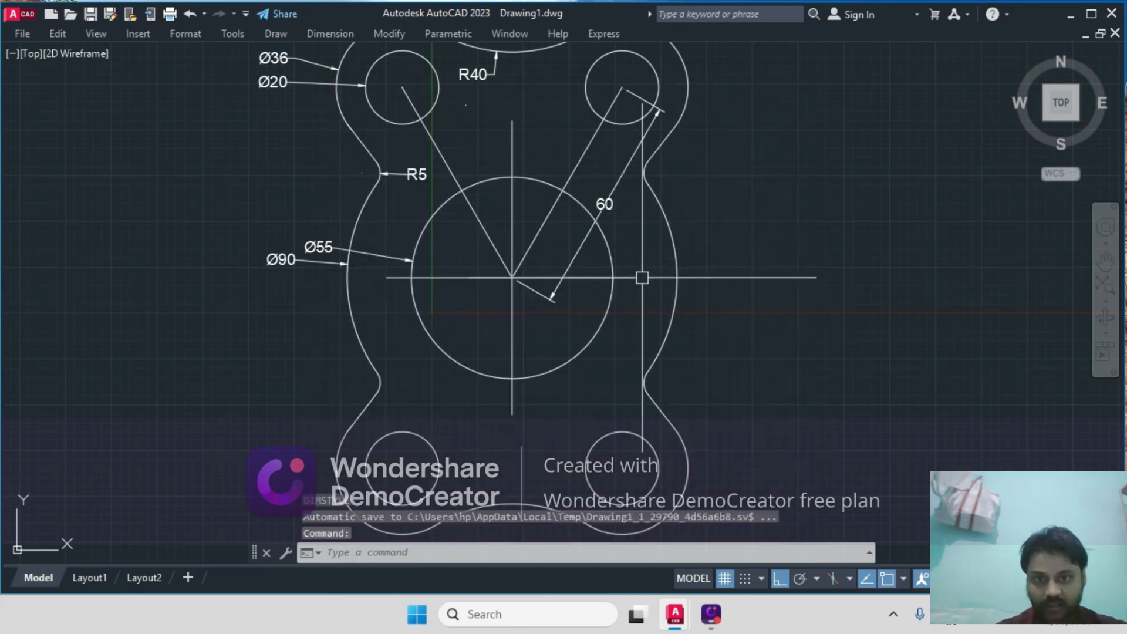
# - Move the upper left hole's diameter dimension text lower, away from the lobe's diameter dimension above it
pyautogui.moveTo(664, 336)
pyautogui.mouseDown(button='middle')
pyautogui.moveTo(711, 400)
pyautogui.moveTo(690, 312)
pyautogui.mouseUp(button='middle')
pyautogui.scroll(-2, 704, 388)
pyautogui.scroll(2, 702, 379)
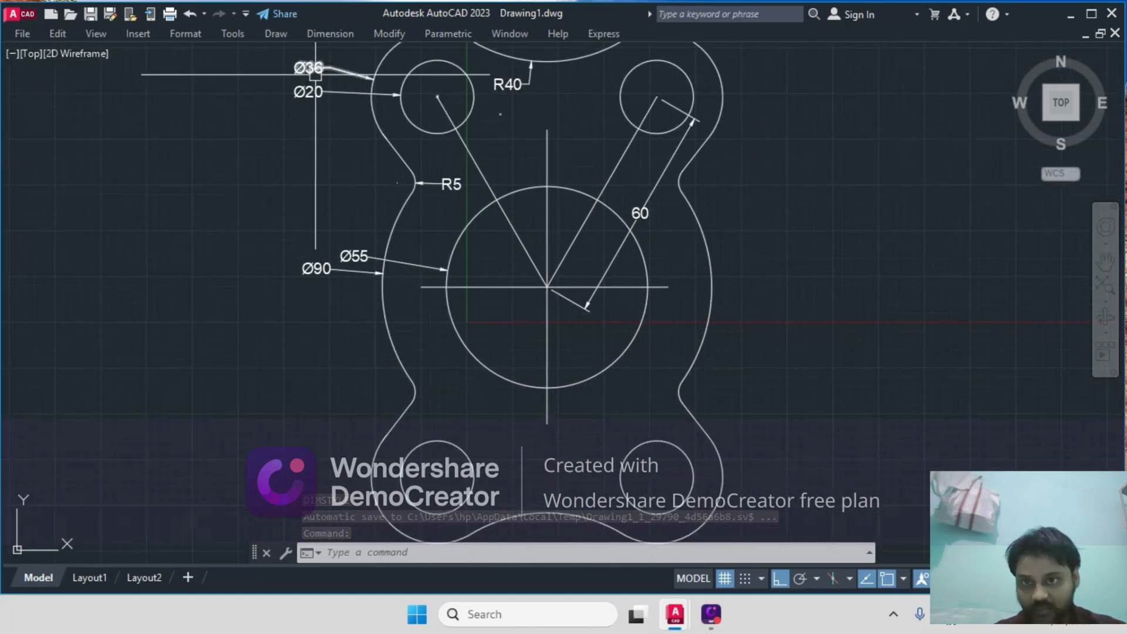
pyautogui.moveTo(316, 96); pyautogui.dragTo(317, 131, button='middle')
pyautogui.click(316, 132)
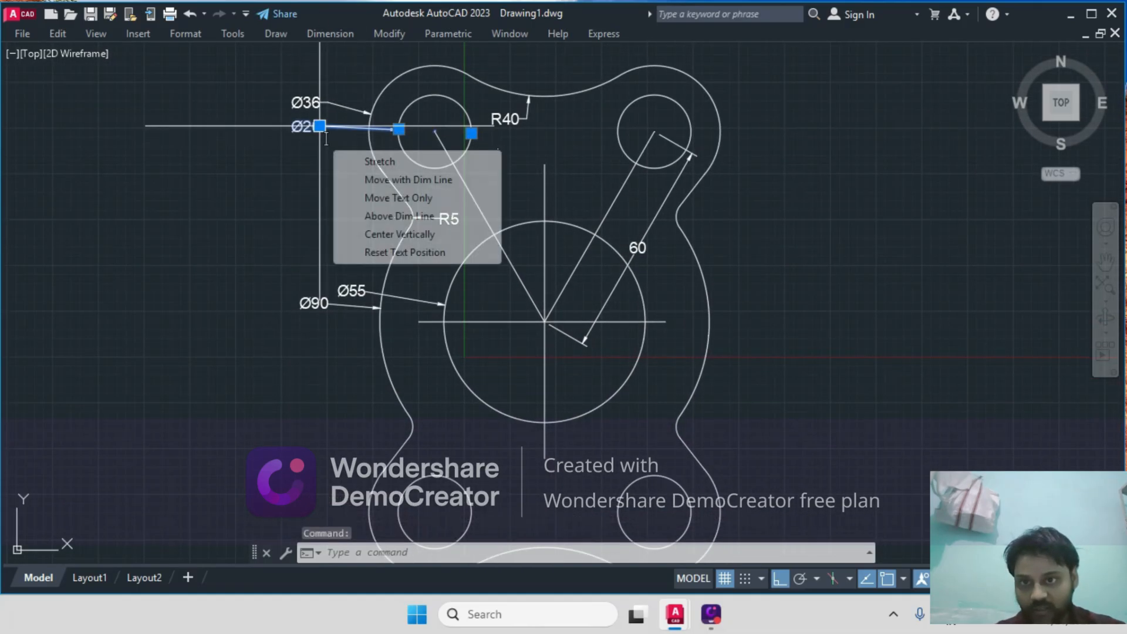
pyautogui.click(317, 127)
pyautogui.press('Escape')
pyautogui.press('Escape')
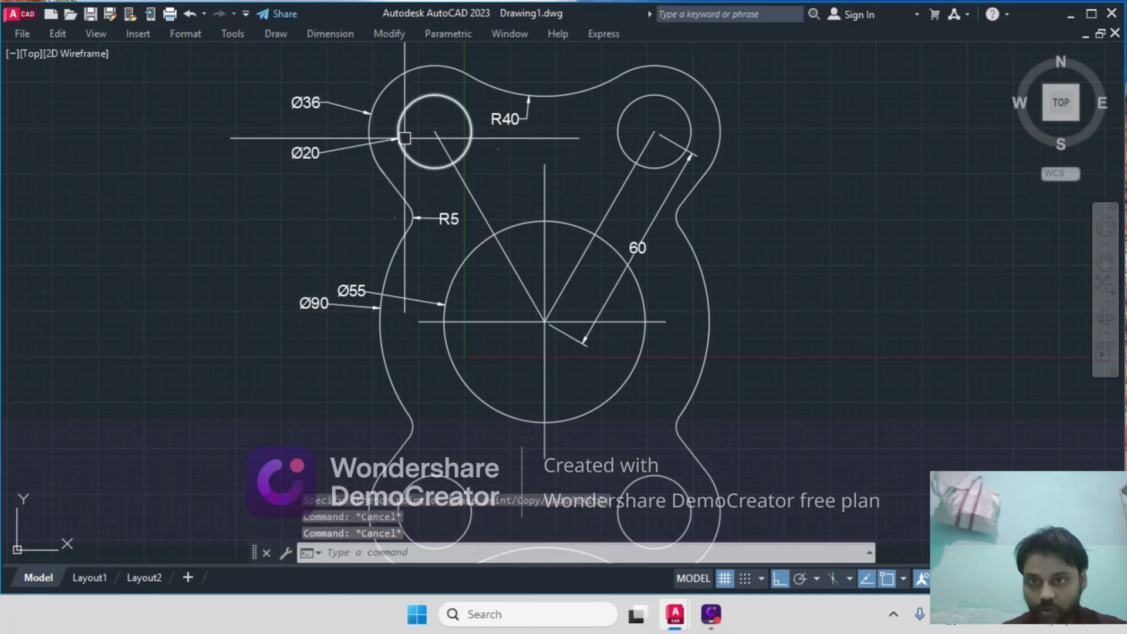
pyautogui.doubleClick(317, 103)
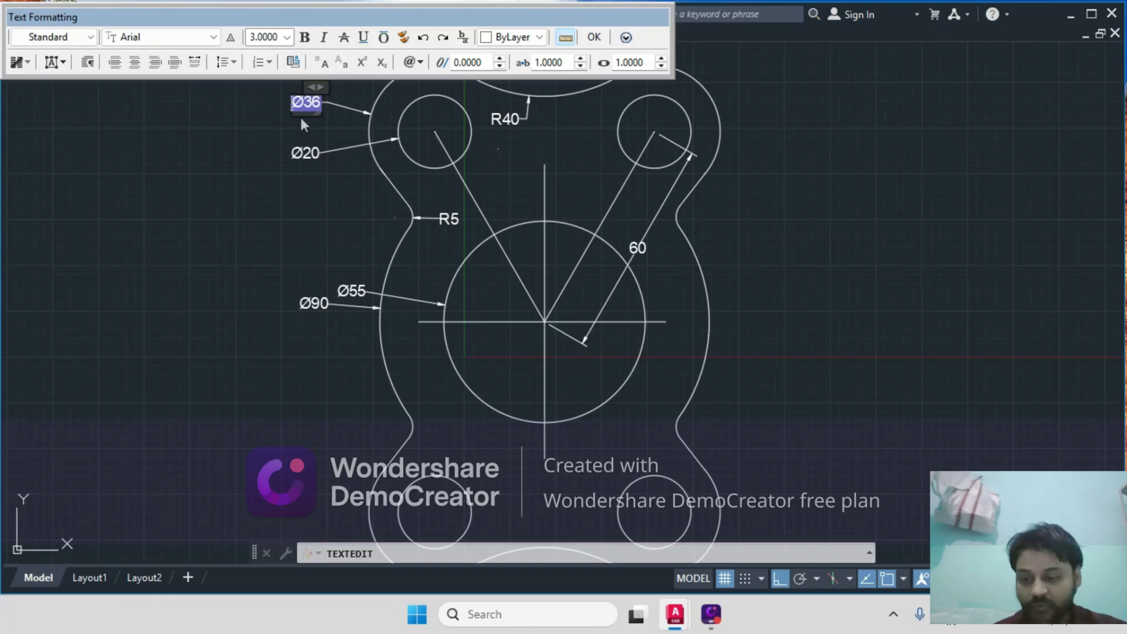
pyautogui.press('Escape')
pyautogui.press('Escape')
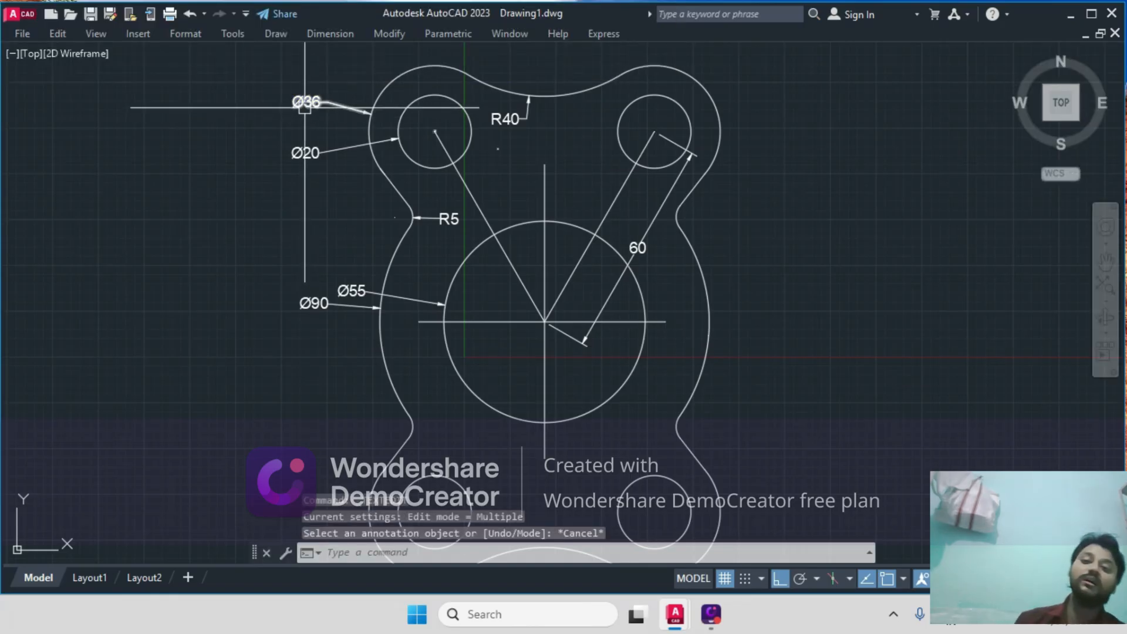
# - Add the prefix 4X to the upper left lobe's Ø36 dimension text
pyautogui.click(306, 101)
pyautogui.doubleClick(307, 102)
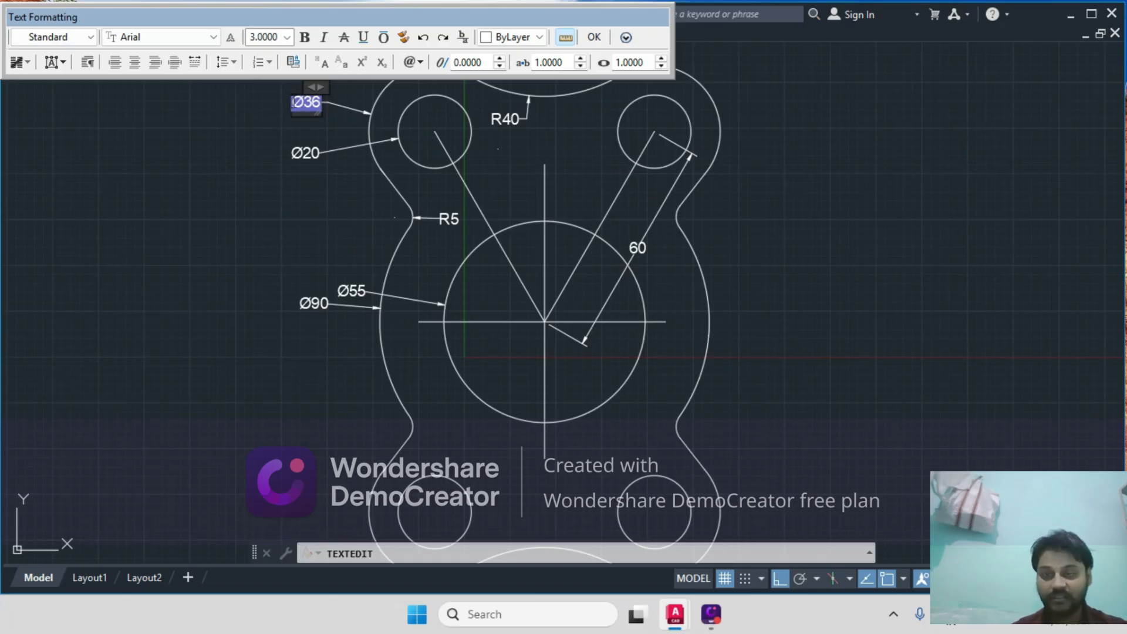
pyautogui.write('4')
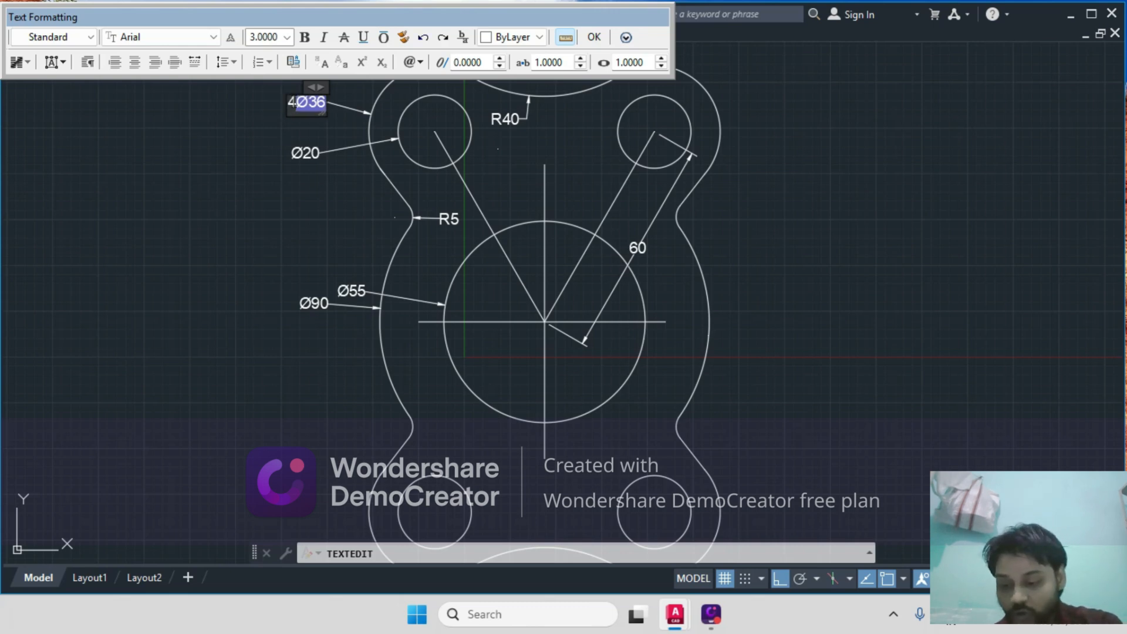
pyautogui.write('X')
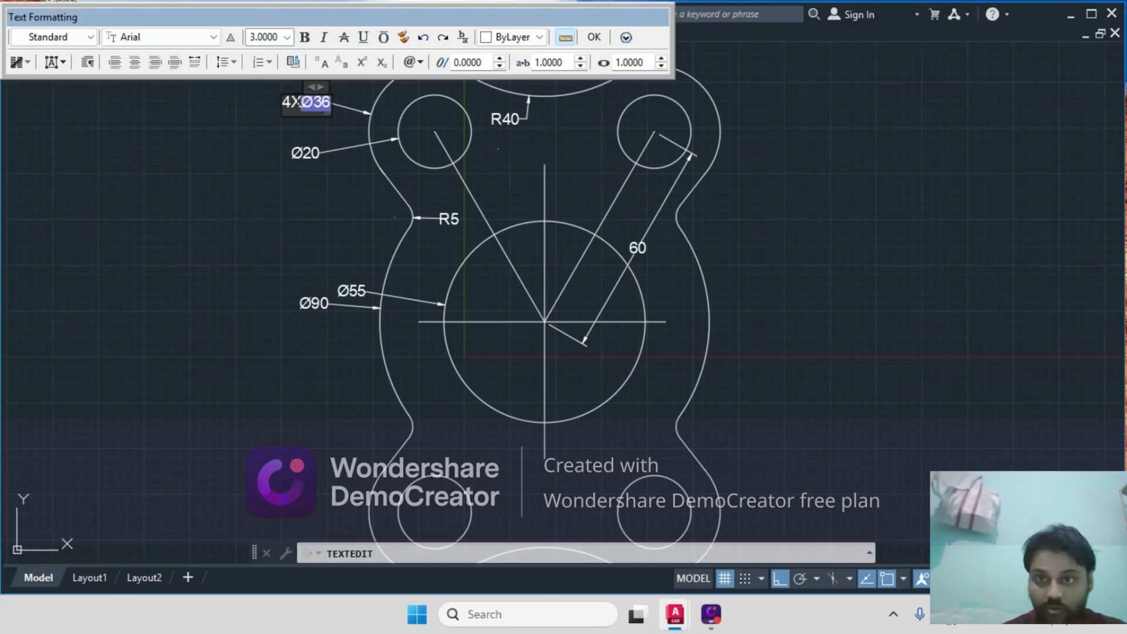
pyautogui.click(307, 205)
pyautogui.press('Escape')
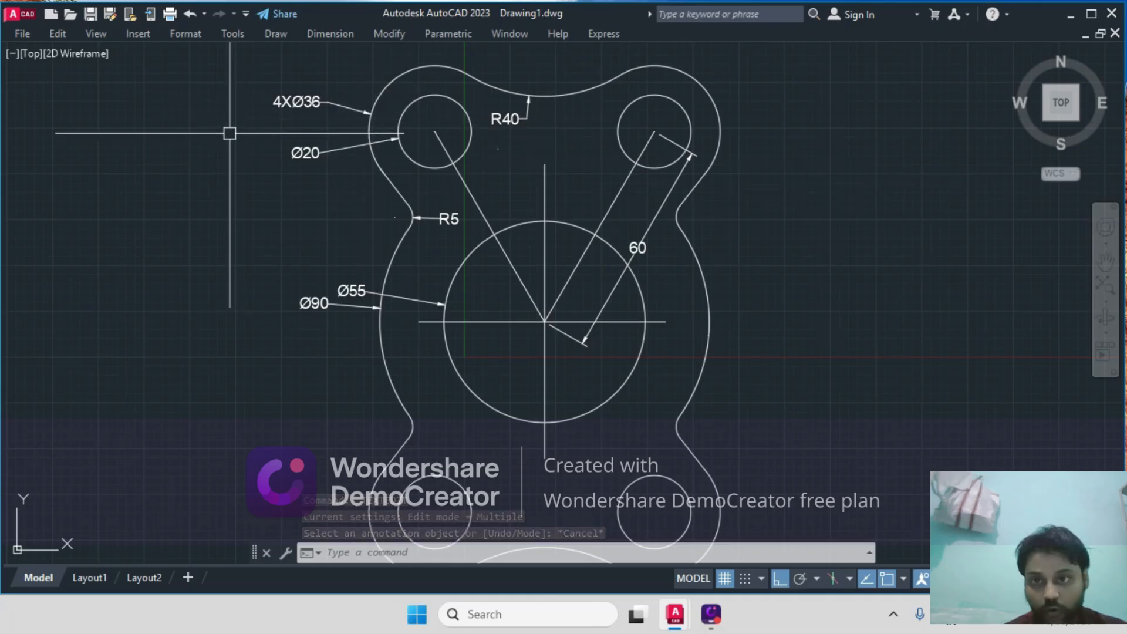
# - Add the prefix 4X to the upper left hole's Ø20 dimension text
pyautogui.click(310, 151)
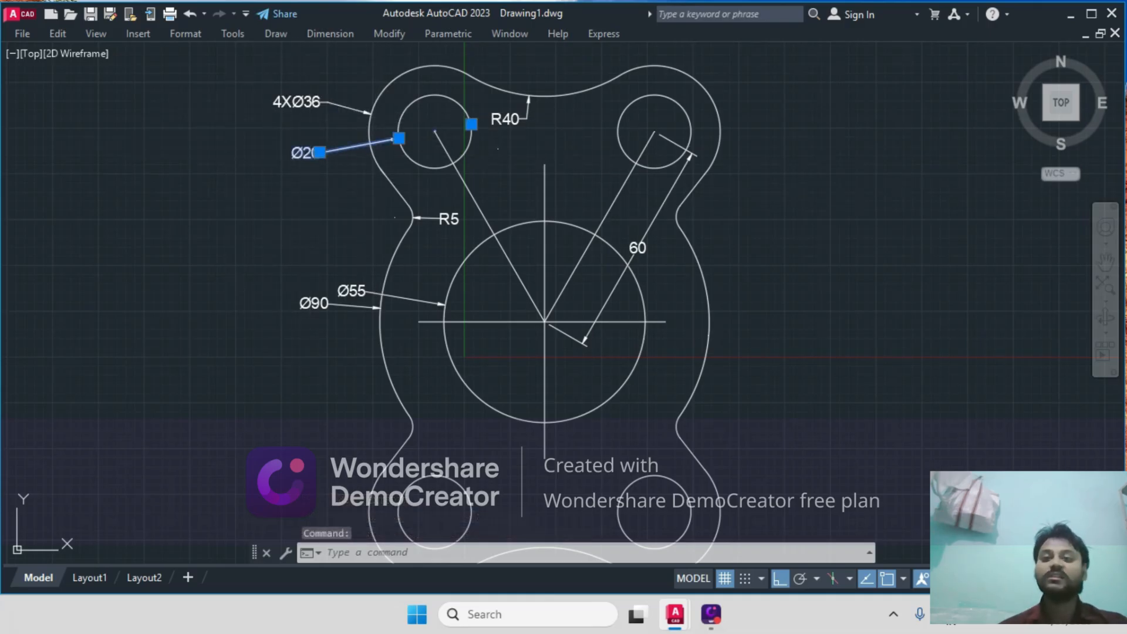
pyautogui.doubleClick(311, 154)
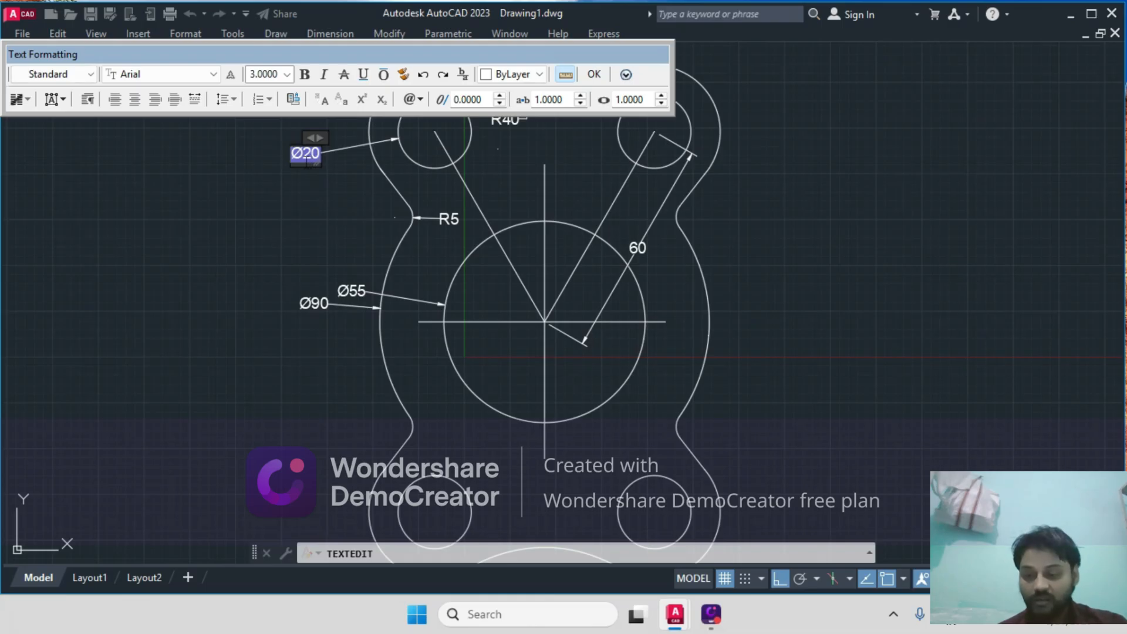
pyautogui.press('Home')
pyautogui.write('4X')
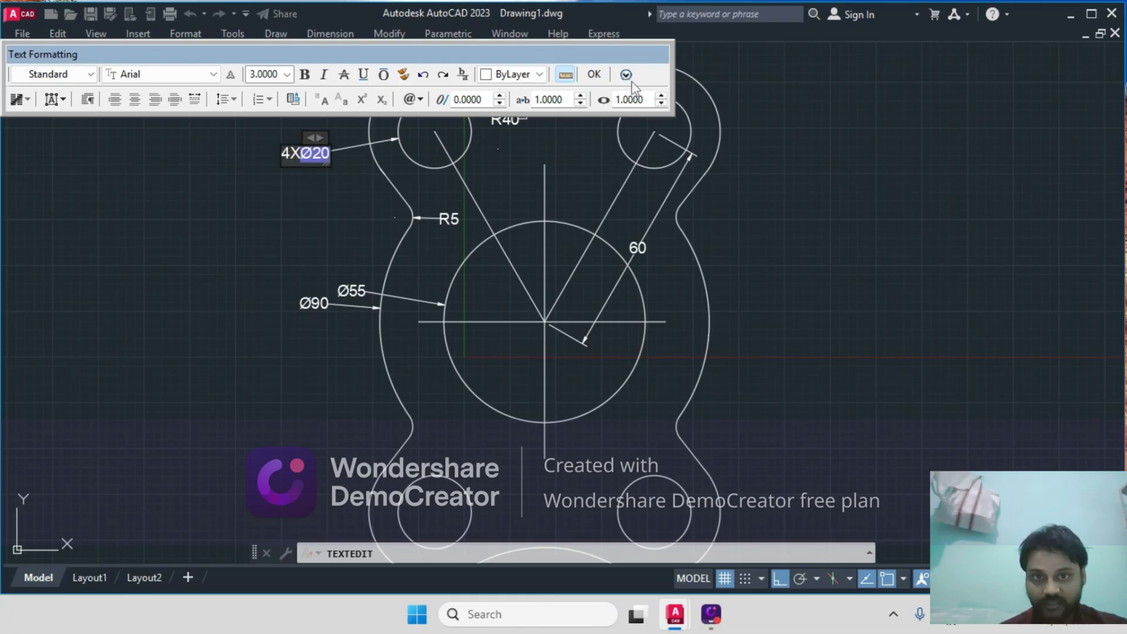
pyautogui.click(594, 75)
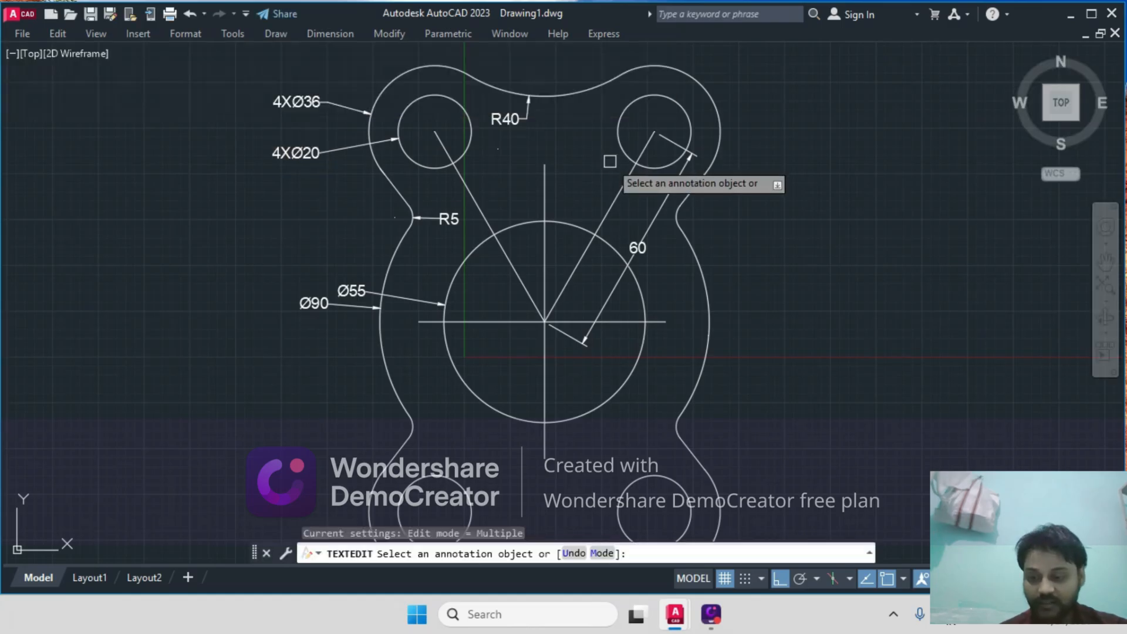
pyautogui.press('Escape')
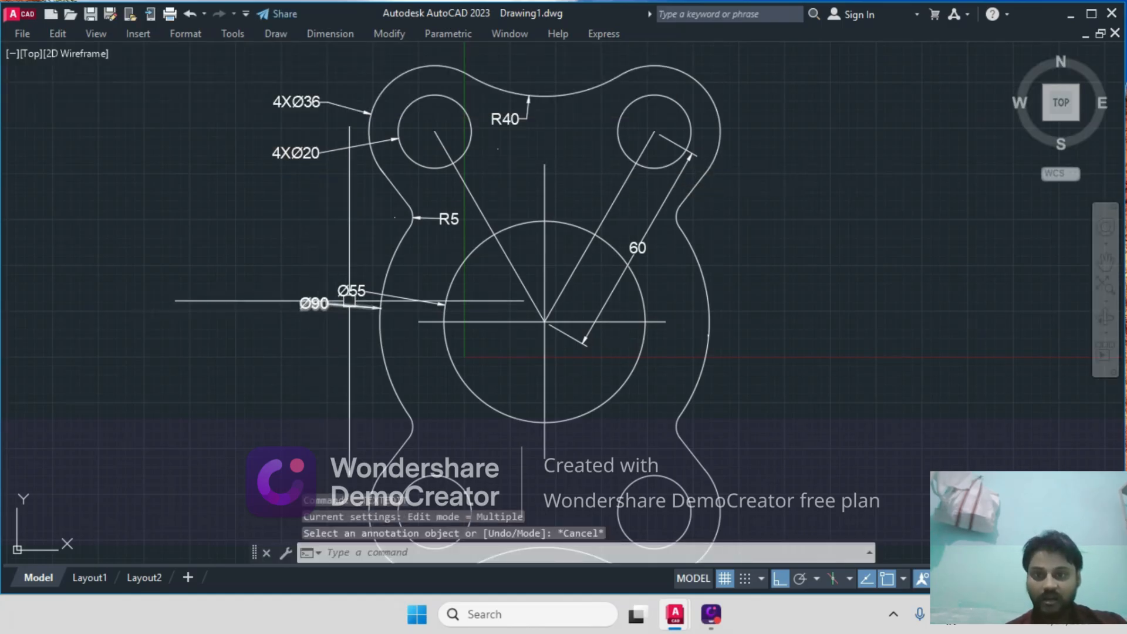
# - Add the prefix 4X to the R5 fillet dimension text on the plate's left side
pyautogui.click(444, 219)
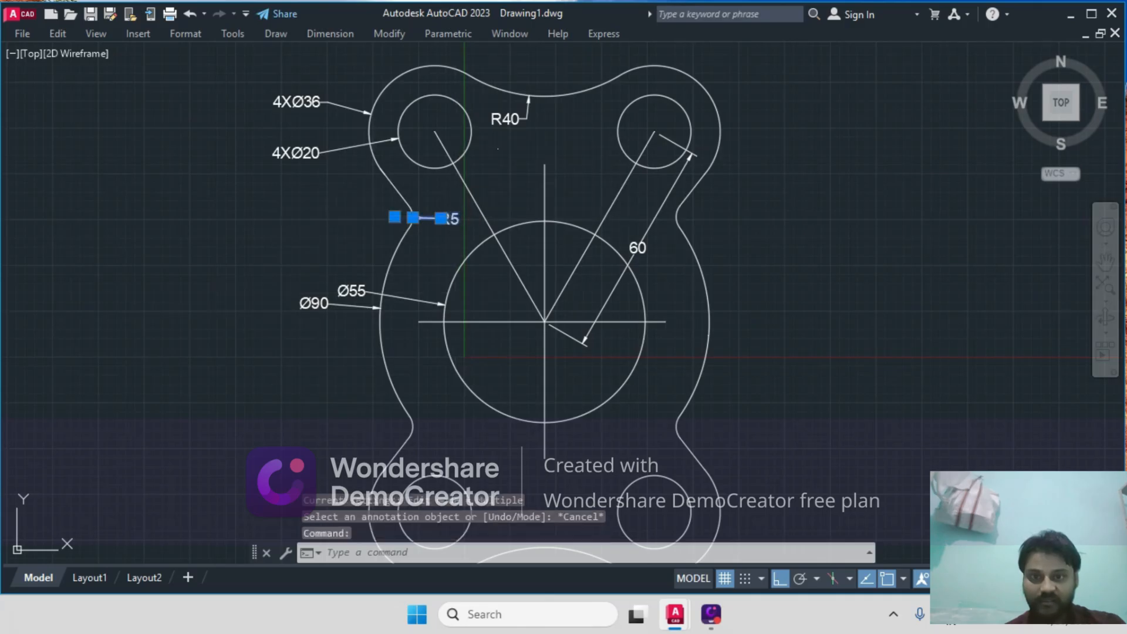
pyautogui.doubleClick(450, 219)
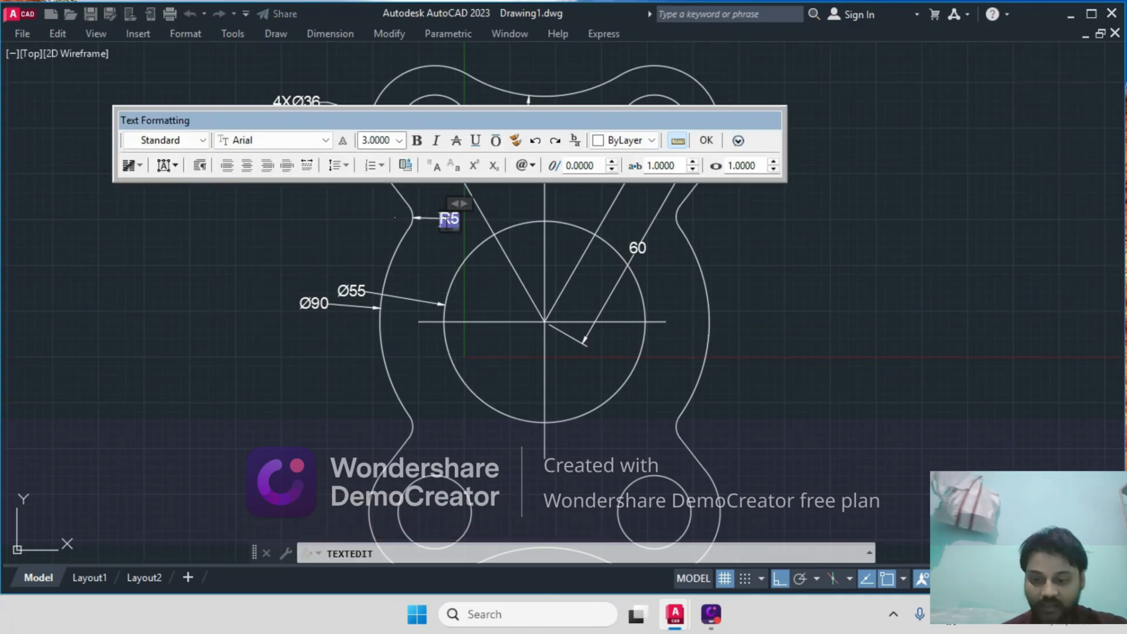
pyautogui.write('4X')
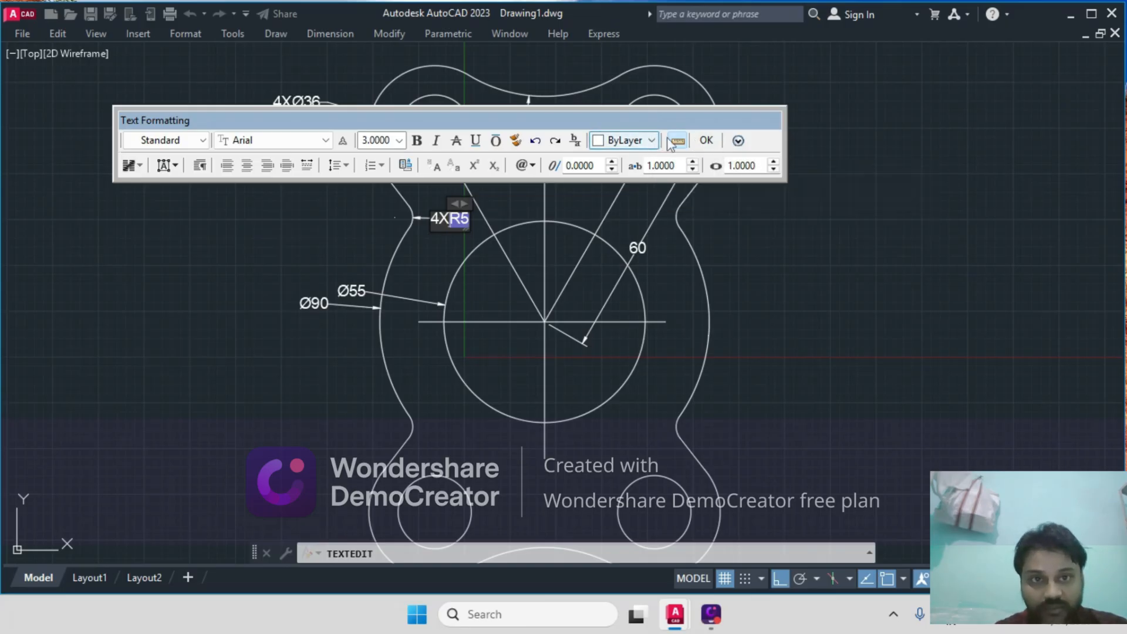
pyautogui.click(707, 140)
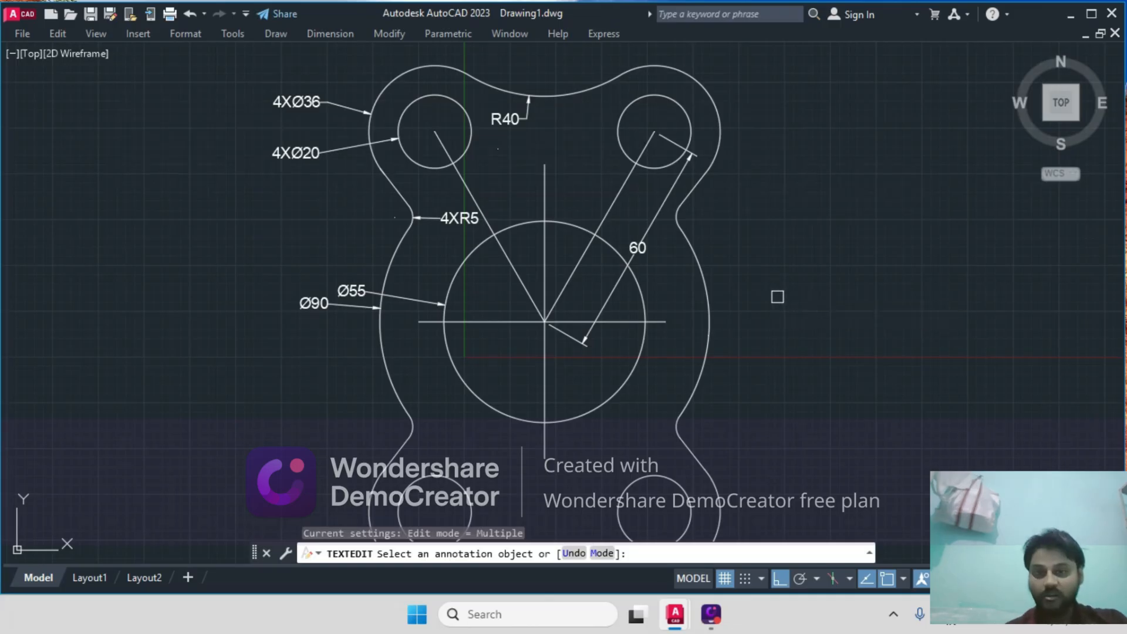
pyautogui.press('Escape')
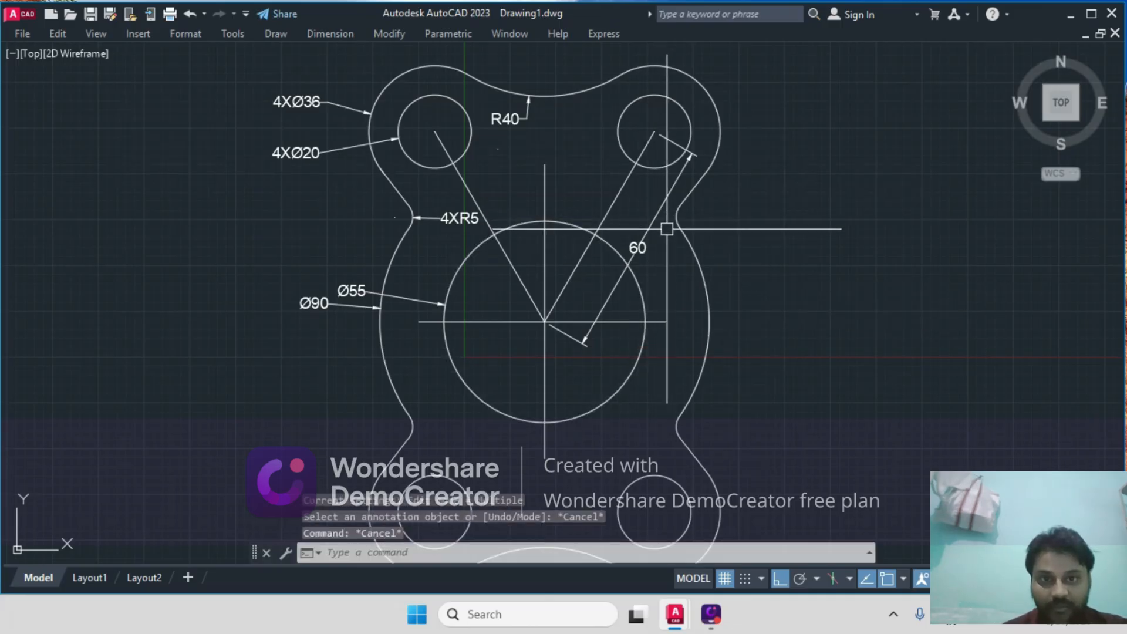
# - Add the prefix 2X to the R40 dimension text on the upper edge arc and end the text editing
pyautogui.click(506, 119)
pyautogui.doubleClick(506, 118)
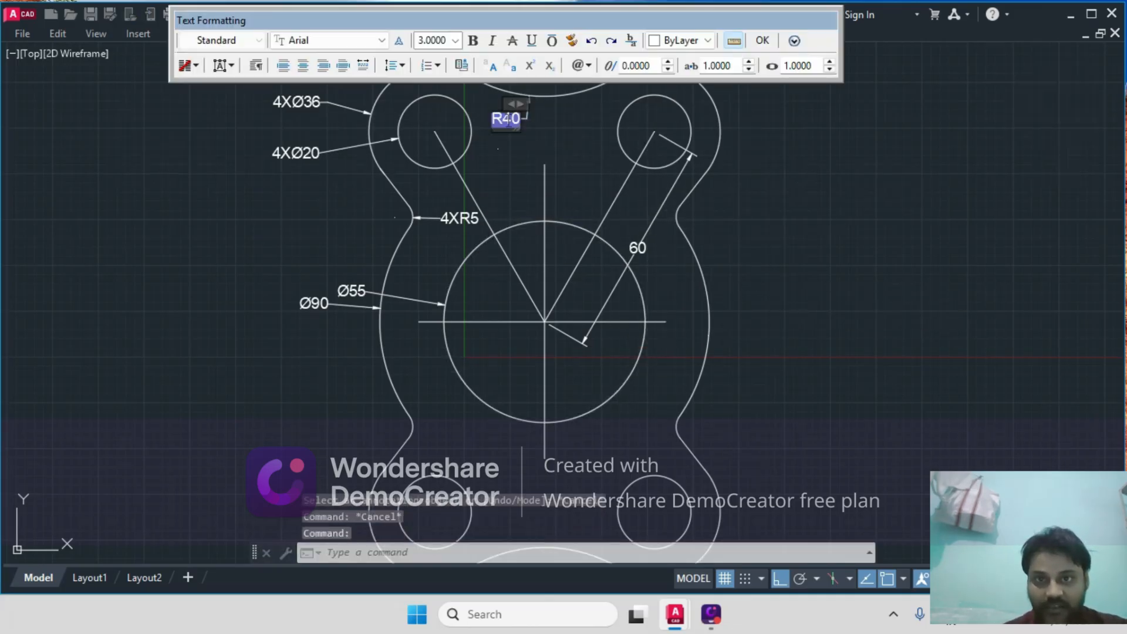
pyautogui.click(494, 119)
pyautogui.write('2X')
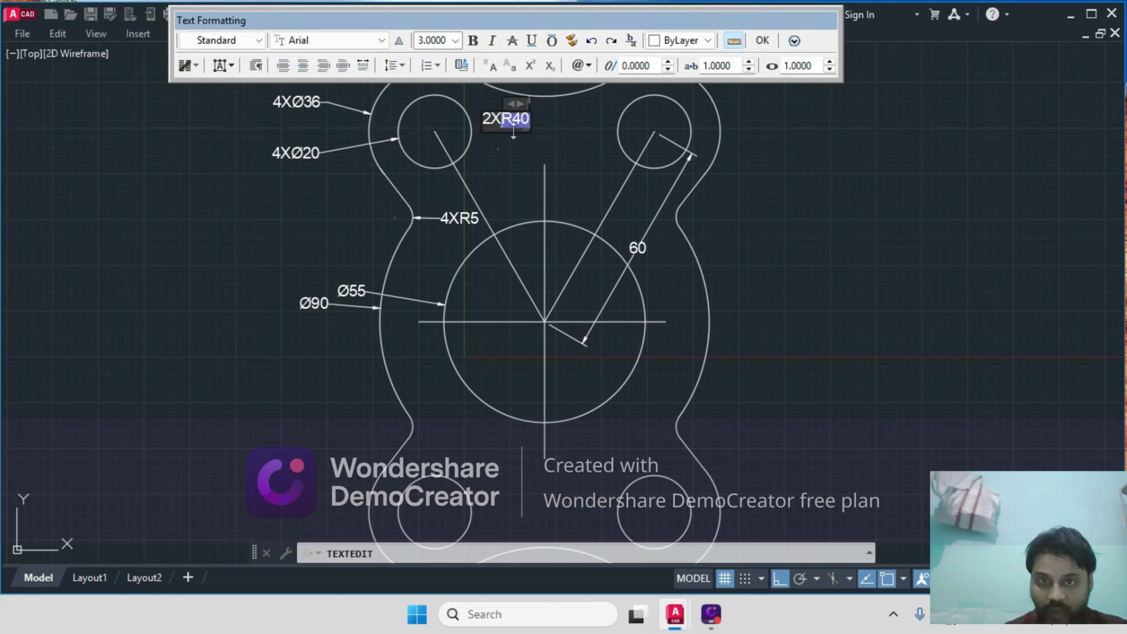
pyautogui.click(764, 42)
pyautogui.moveTo(778, 410); pyautogui.dragTo(730, 307, button='middle')
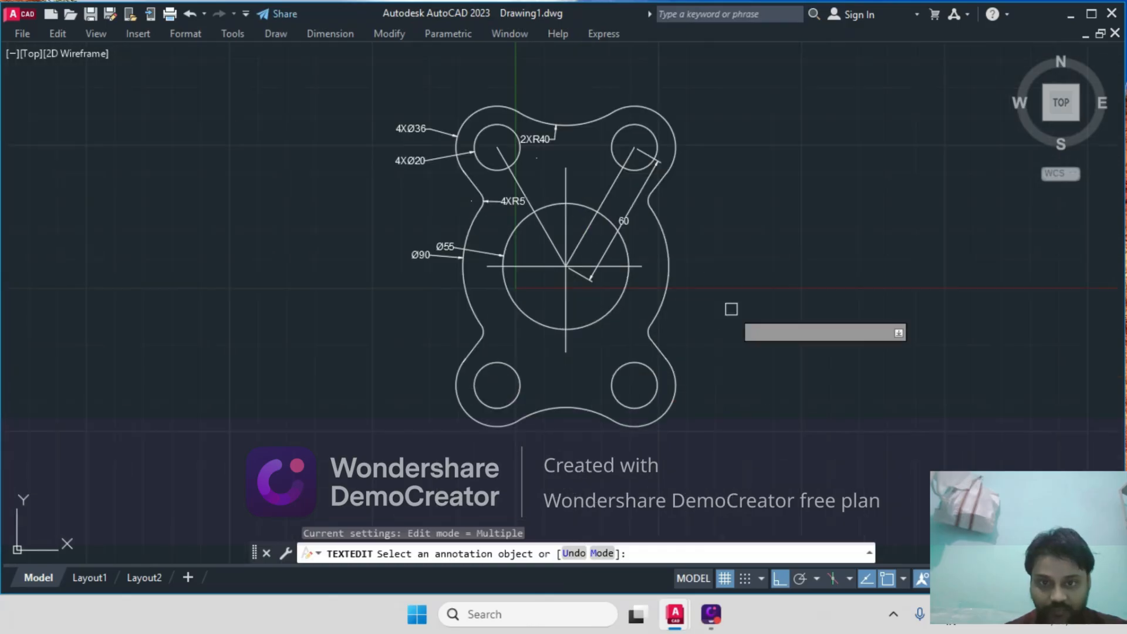
pyautogui.press('Escape')
pyautogui.press('Escape')
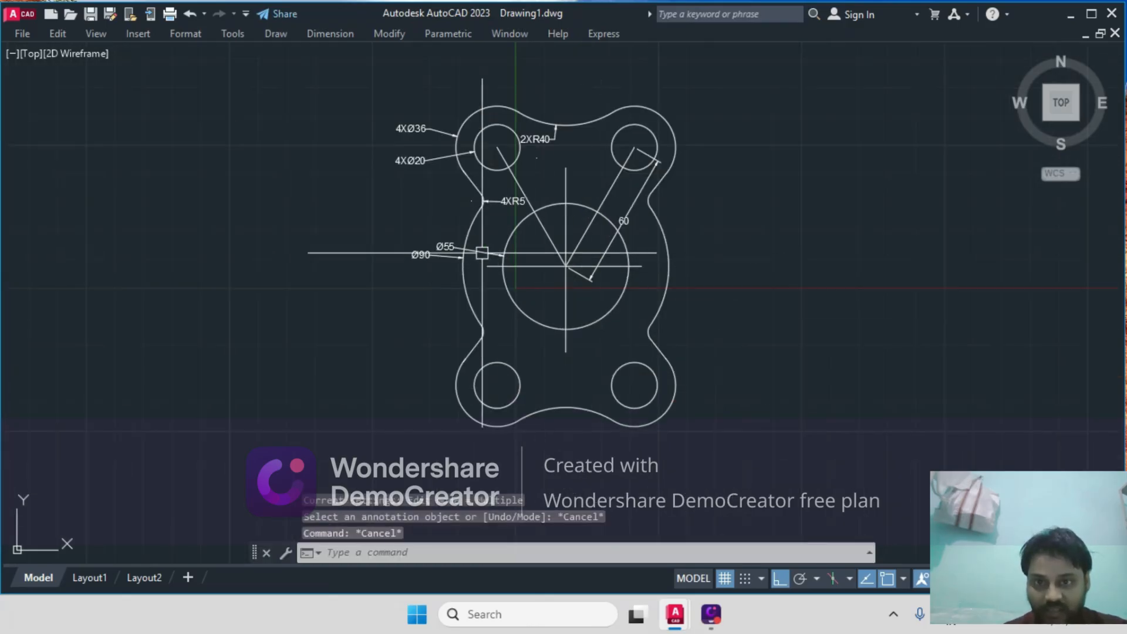
# - Move the Ø90 dimension text straight down, away from the Ø55 dimension above it
pyautogui.scroll(2, 440, 251)
pyautogui.click(414, 262)
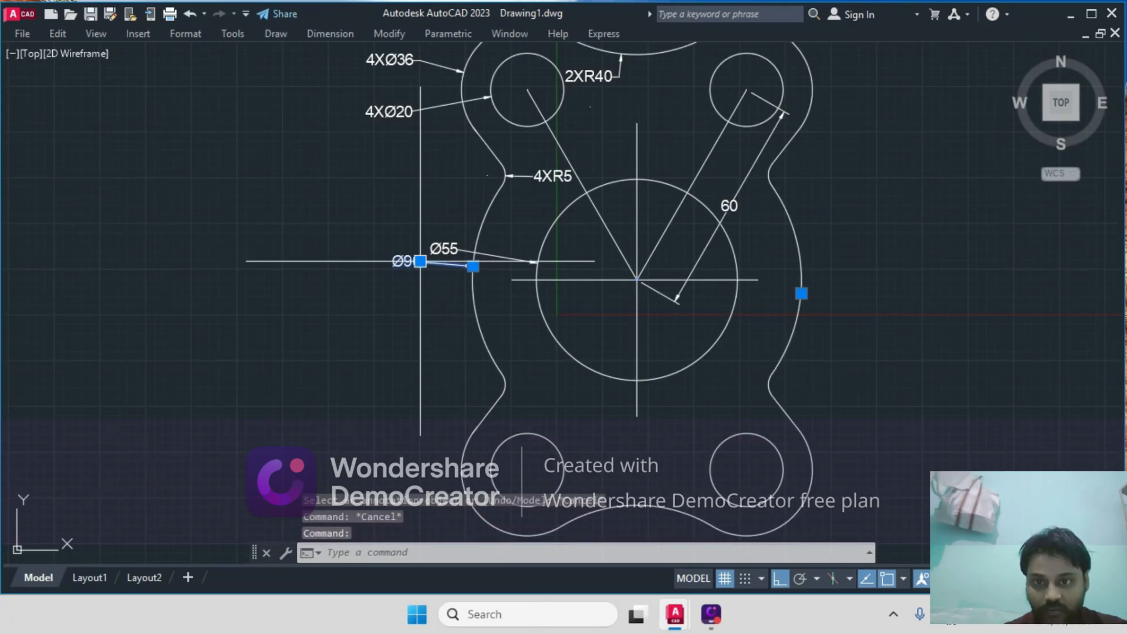
pyautogui.click(420, 261)
pyautogui.click(416, 290)
pyautogui.press('Escape')
pyautogui.click(447, 249)
pyautogui.click(458, 250)
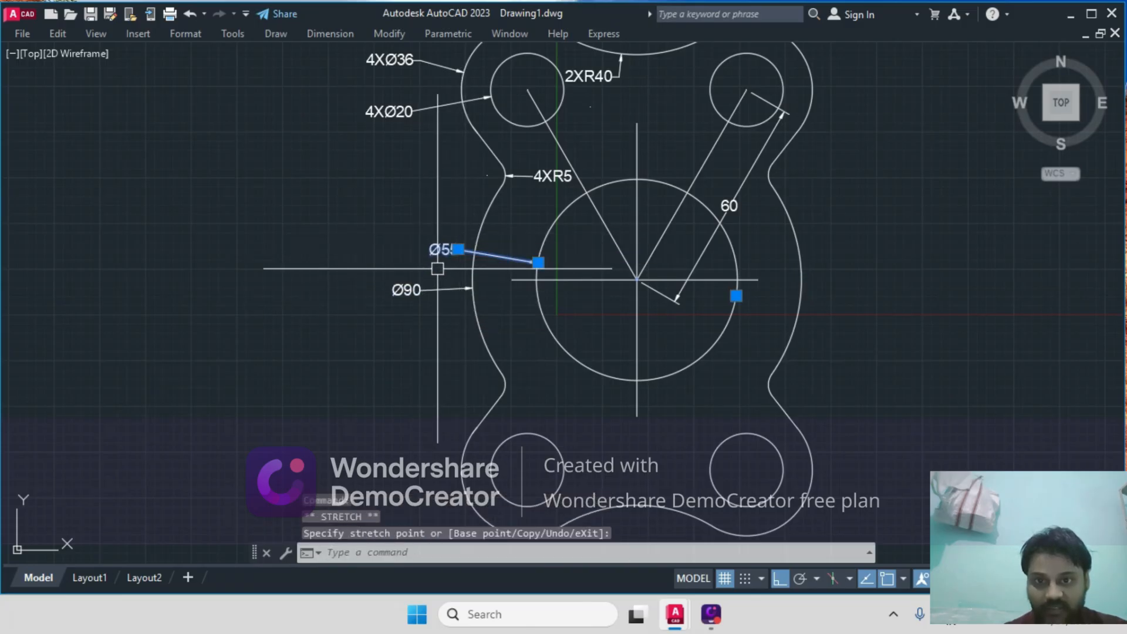
pyautogui.press('Escape')
# - Create a new layer in the Layer Properties Manager and set its color to red
pyautogui.scroll(-2, 826, 318)
pyautogui.moveTo(827, 317)
pyautogui.mouseDown(button='middle')
pyautogui.moveTo(641, 247)
pyautogui.moveTo(638, 300)
pyautogui.mouseUp(button='middle')
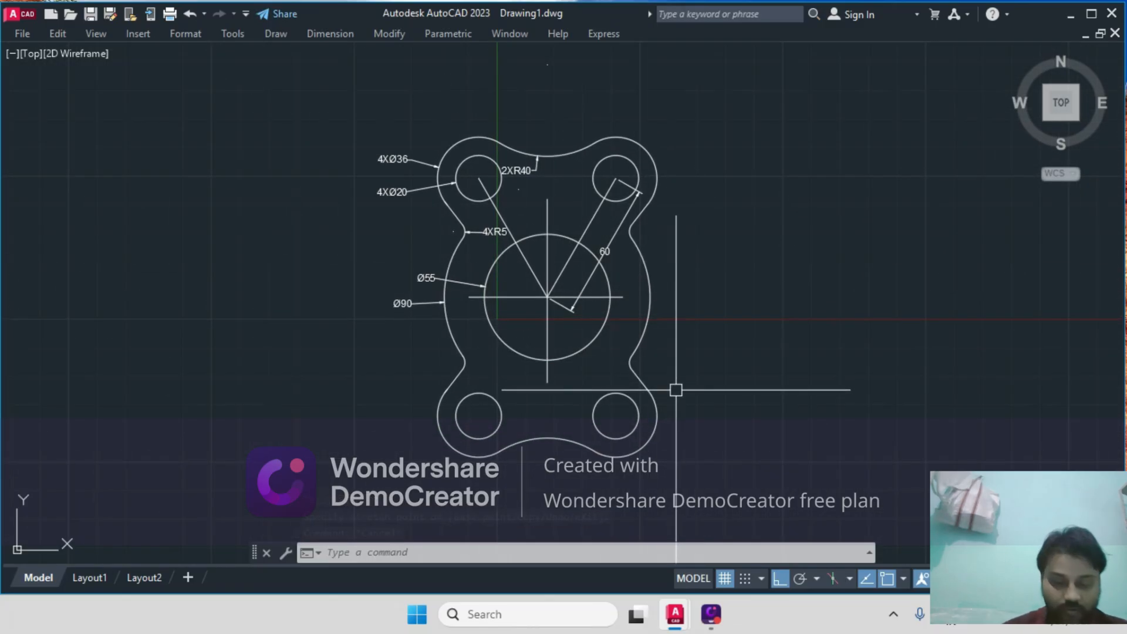
pyautogui.write('LAY')
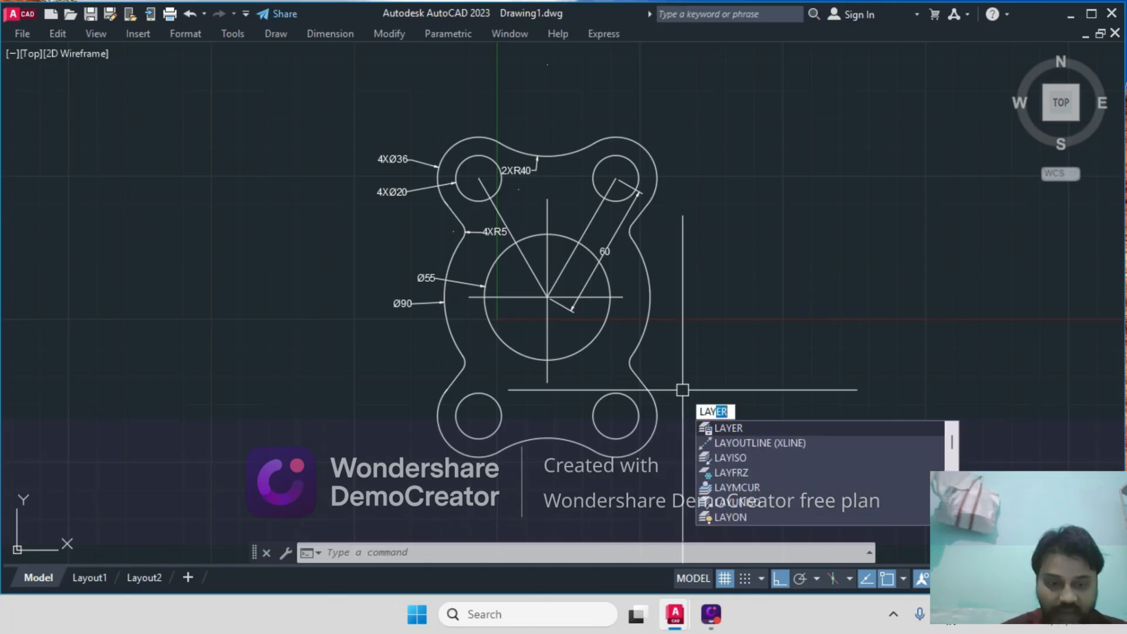
pyautogui.press('Return')
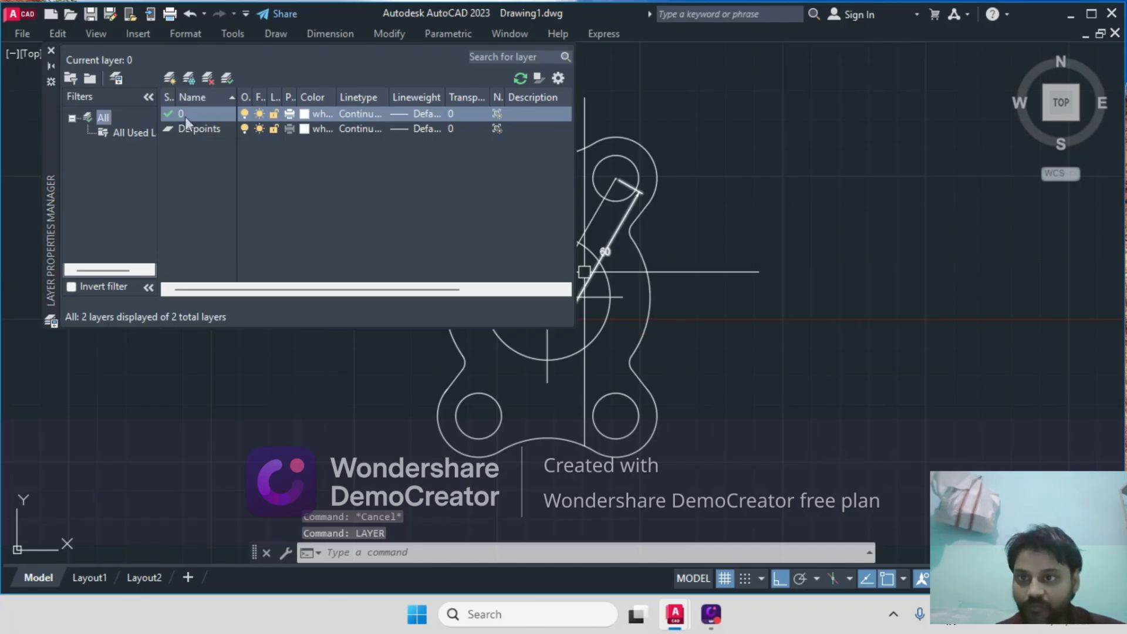
pyautogui.click(186, 124)
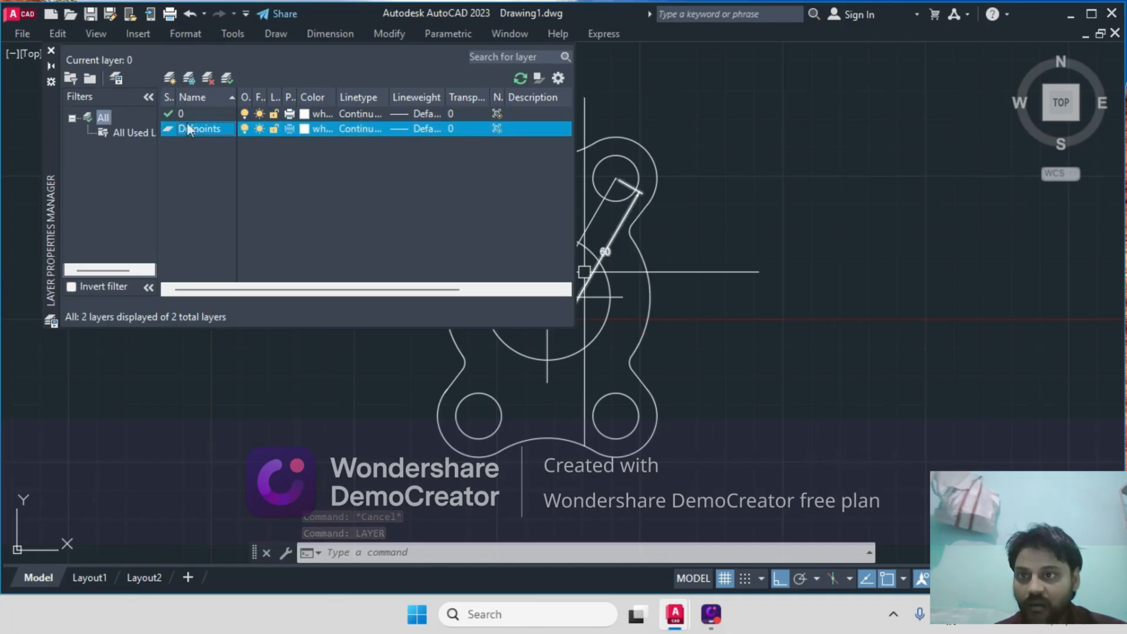
pyautogui.click(171, 78)
pyautogui.click(308, 145)
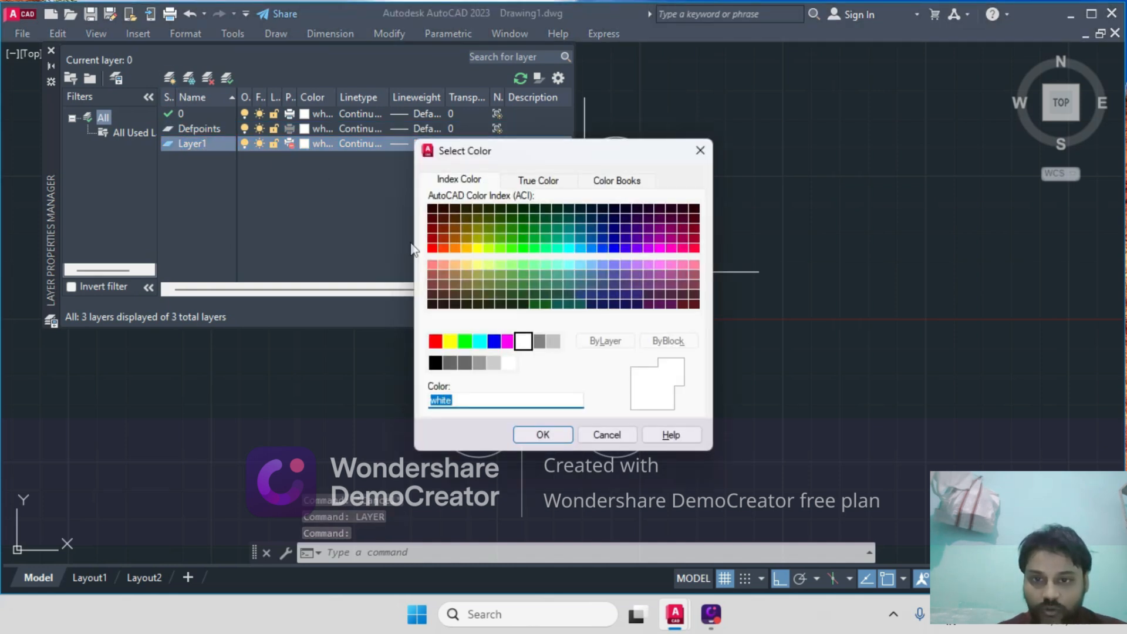
pyautogui.click(435, 341)
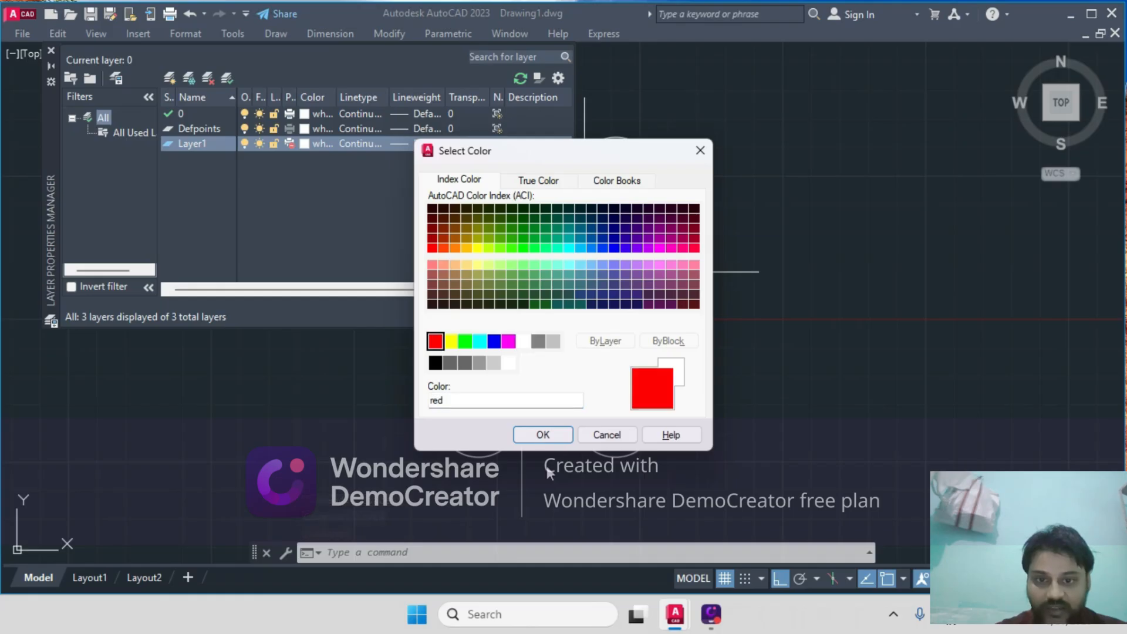
pyautogui.click(538, 433)
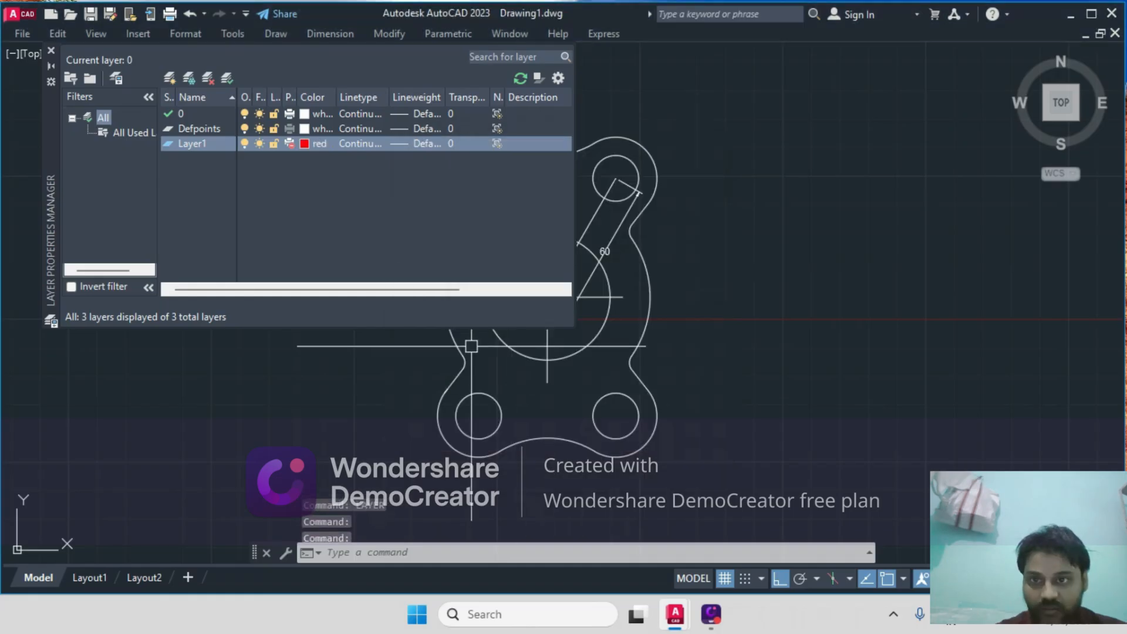
# - Load the CENTER2 linetype and assign it to the red Layer1
pyautogui.click(358, 143)
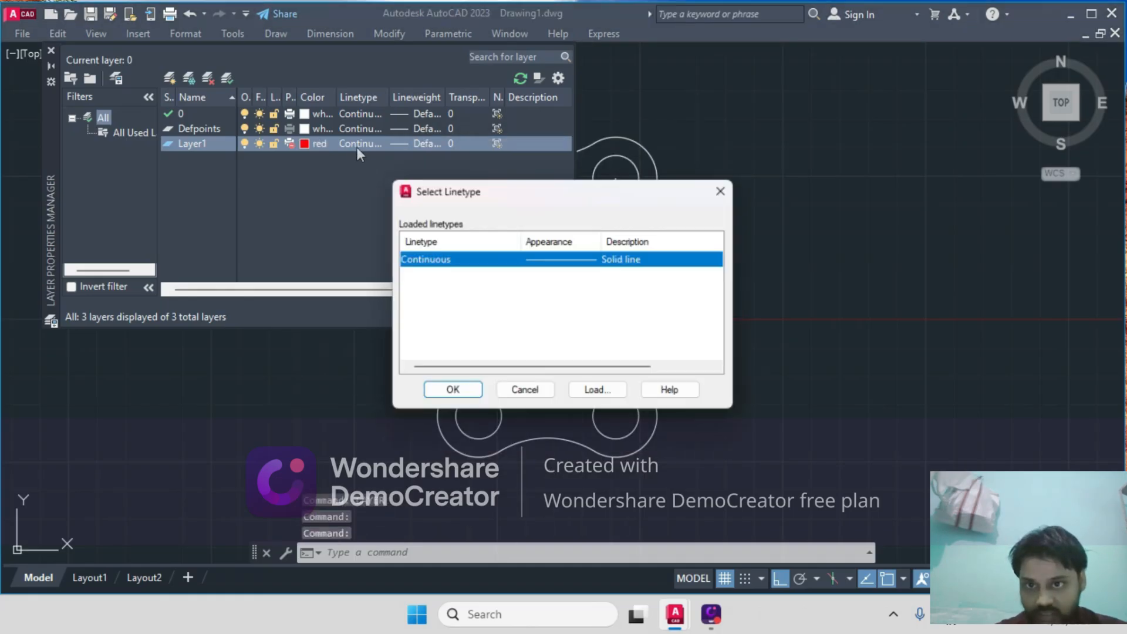
pyautogui.click(599, 392)
pyautogui.scroll(-4, 626, 312)
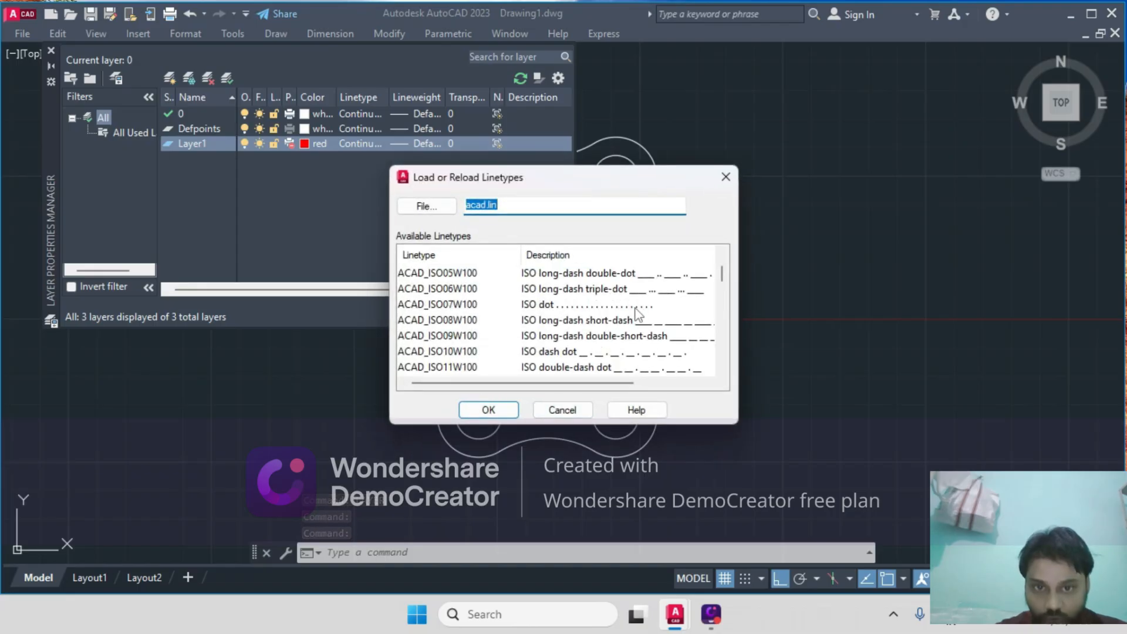
pyautogui.scroll(-1, 650, 321)
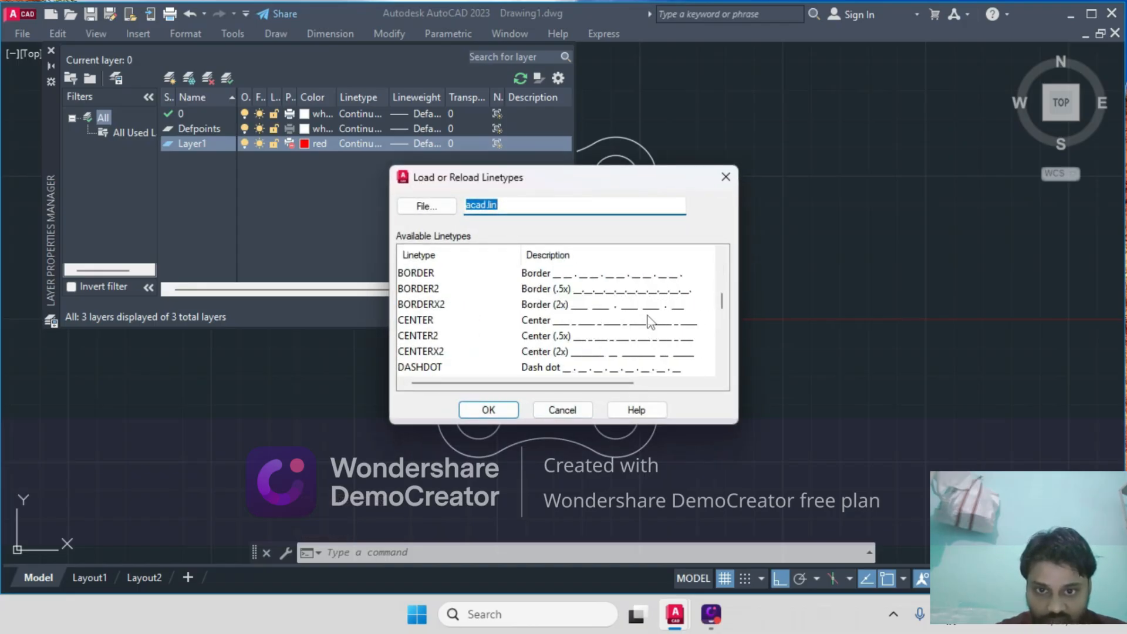
pyautogui.click(575, 336)
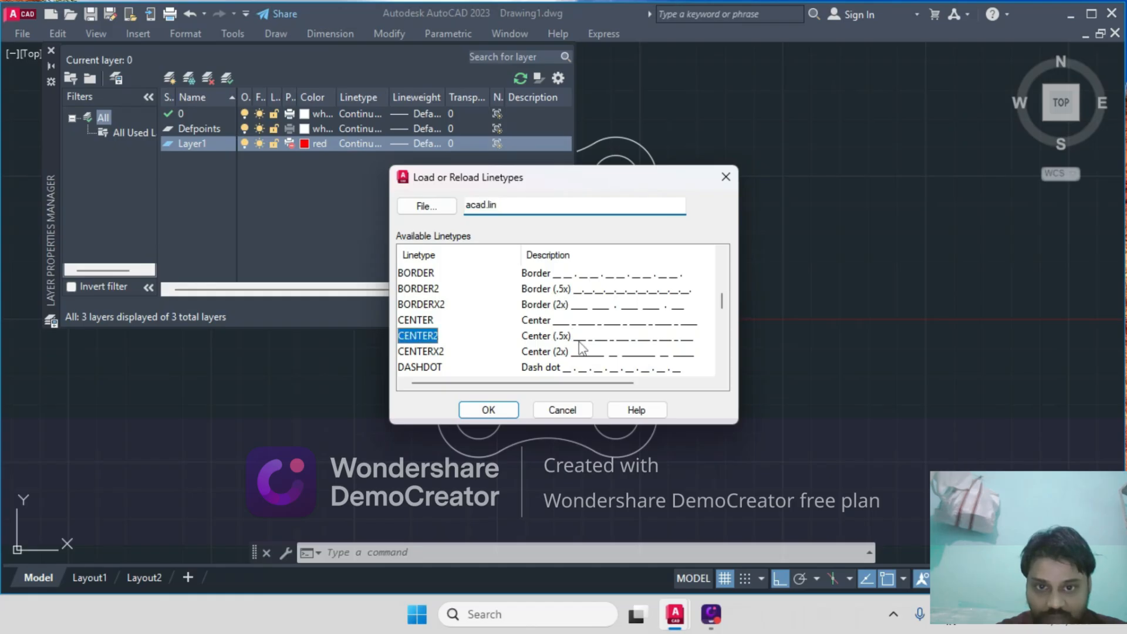
pyautogui.click(488, 410)
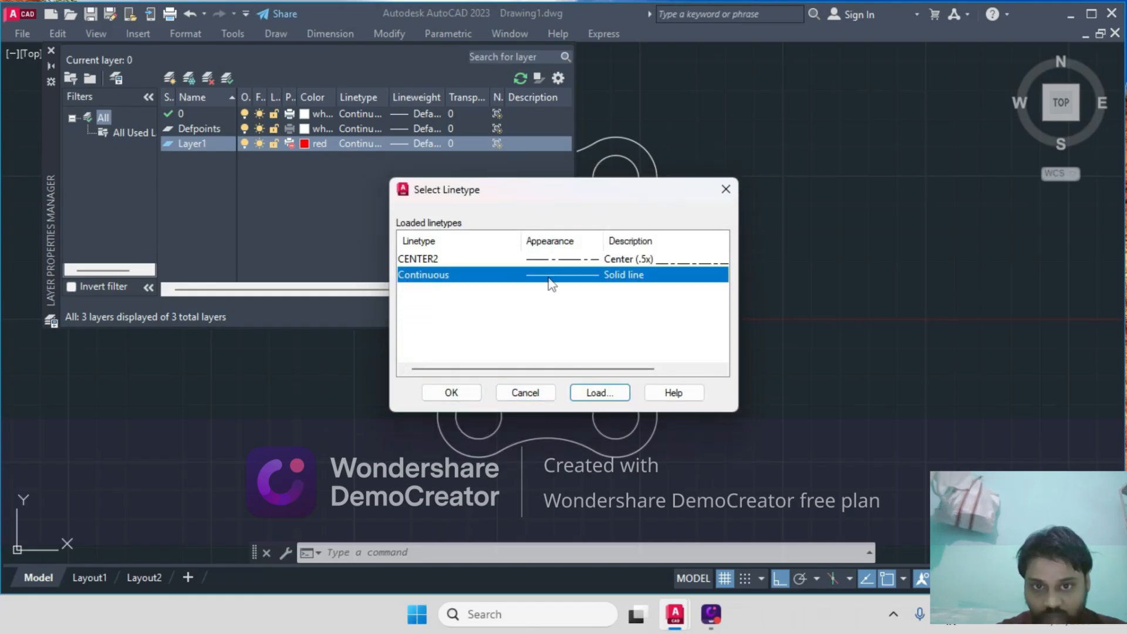
pyautogui.click(556, 260)
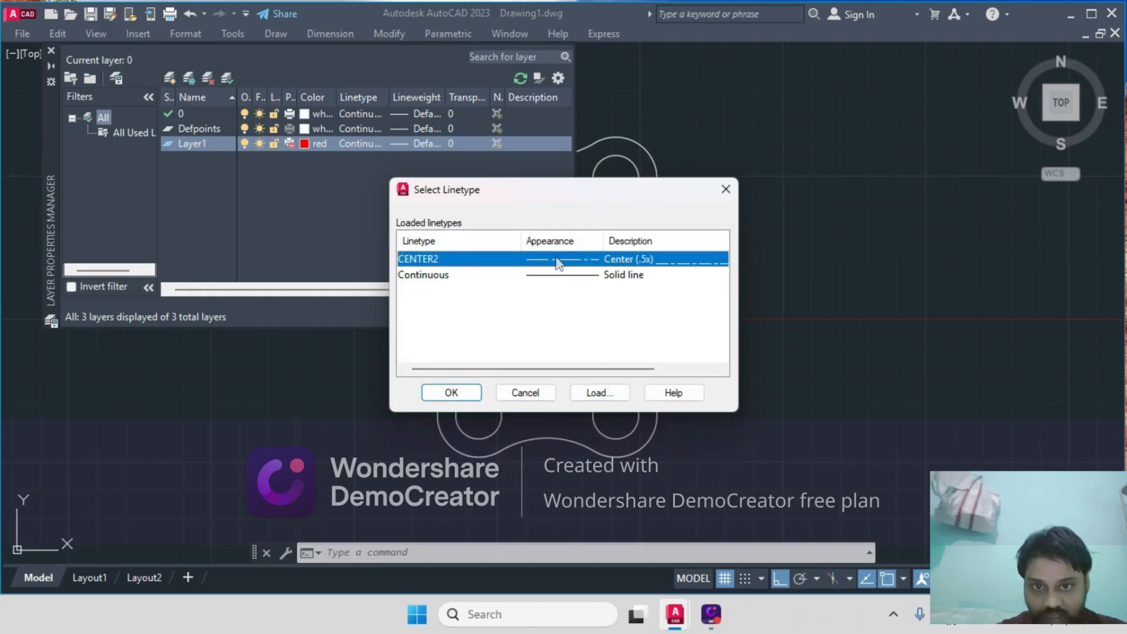
pyautogui.click(467, 398)
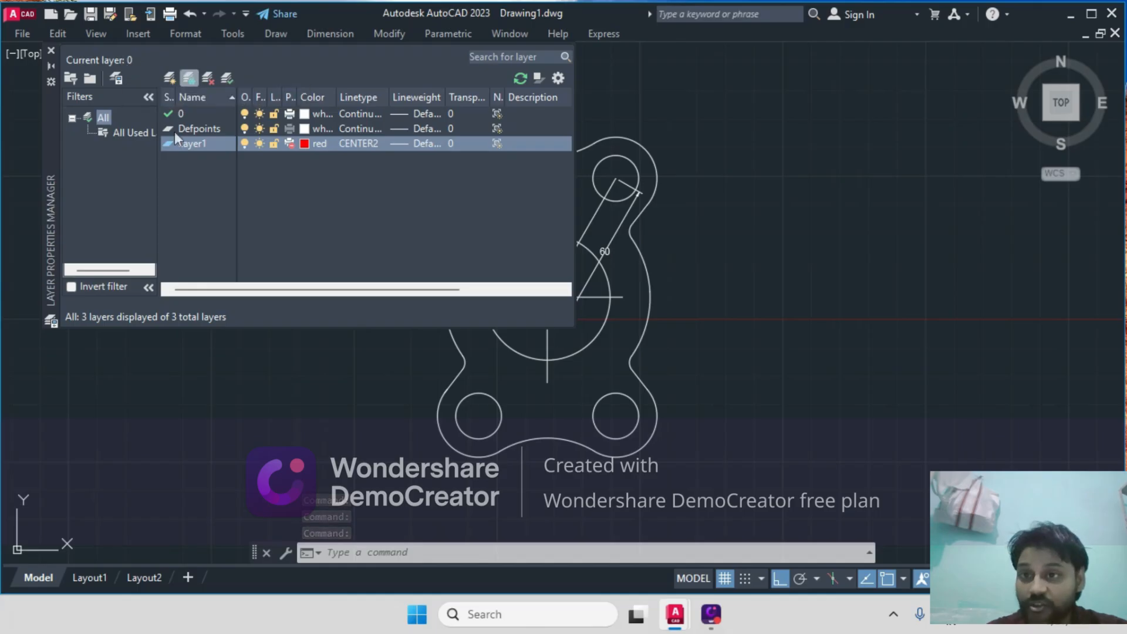
# - Make Layer1 the current layer and close the Layer Properties Manager
pyautogui.click(211, 145)
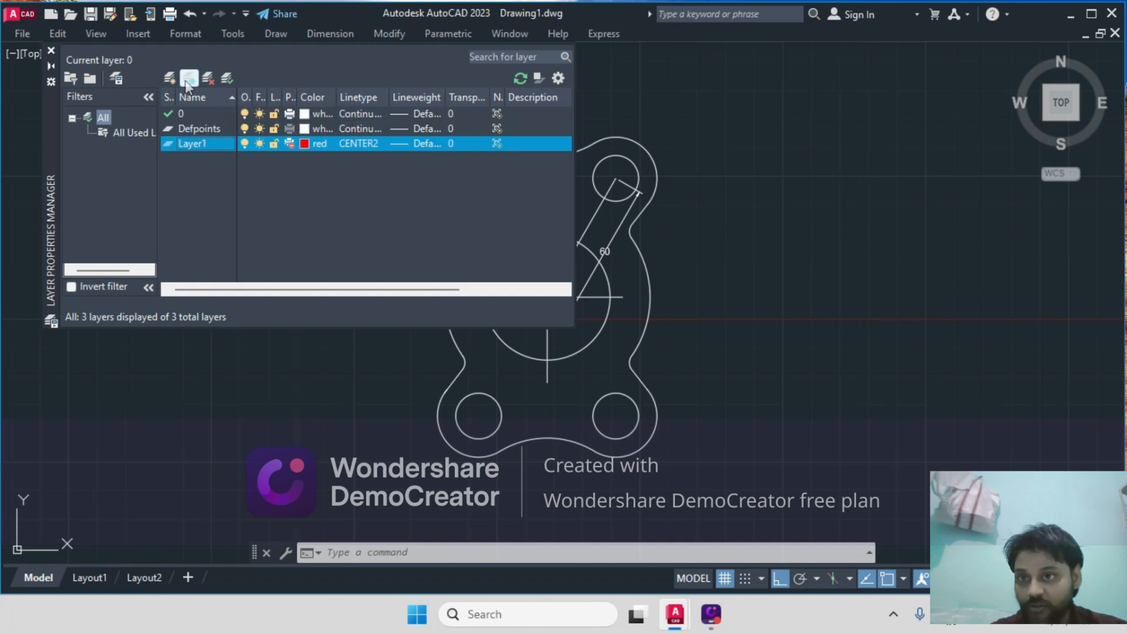
pyautogui.click(227, 78)
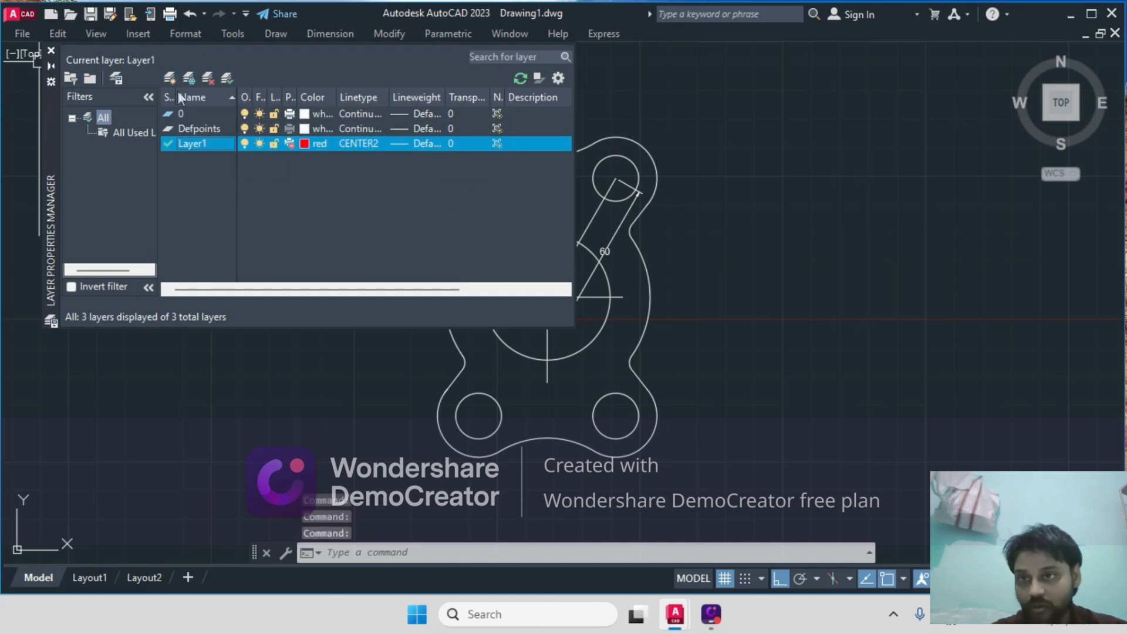
pyautogui.click(51, 51)
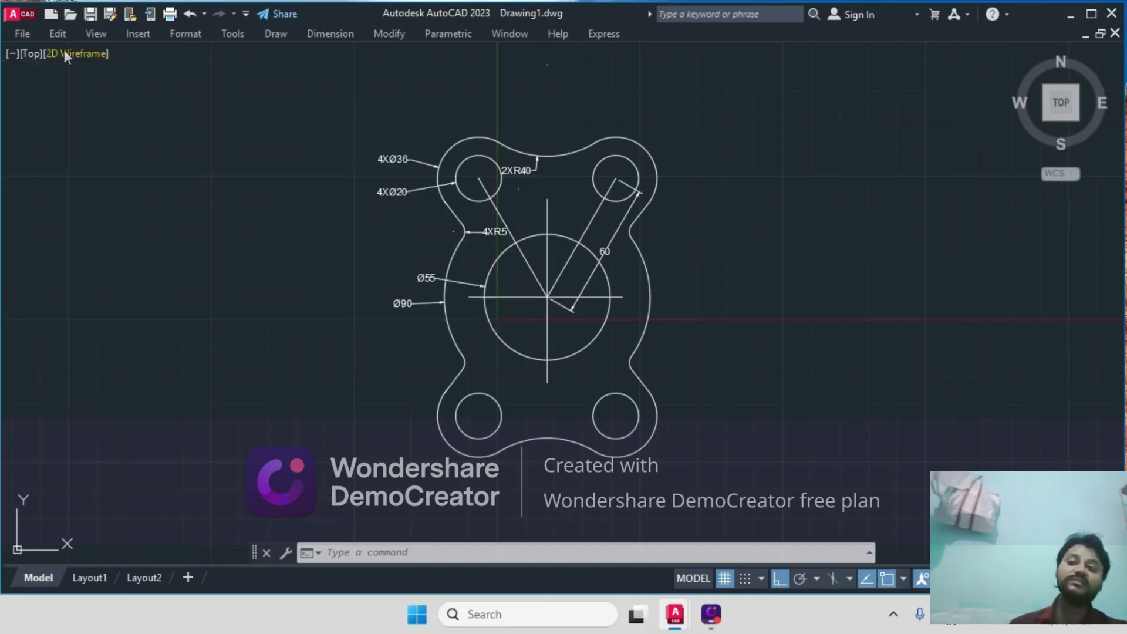
pyautogui.press('Escape')
pyautogui.press('Escape')
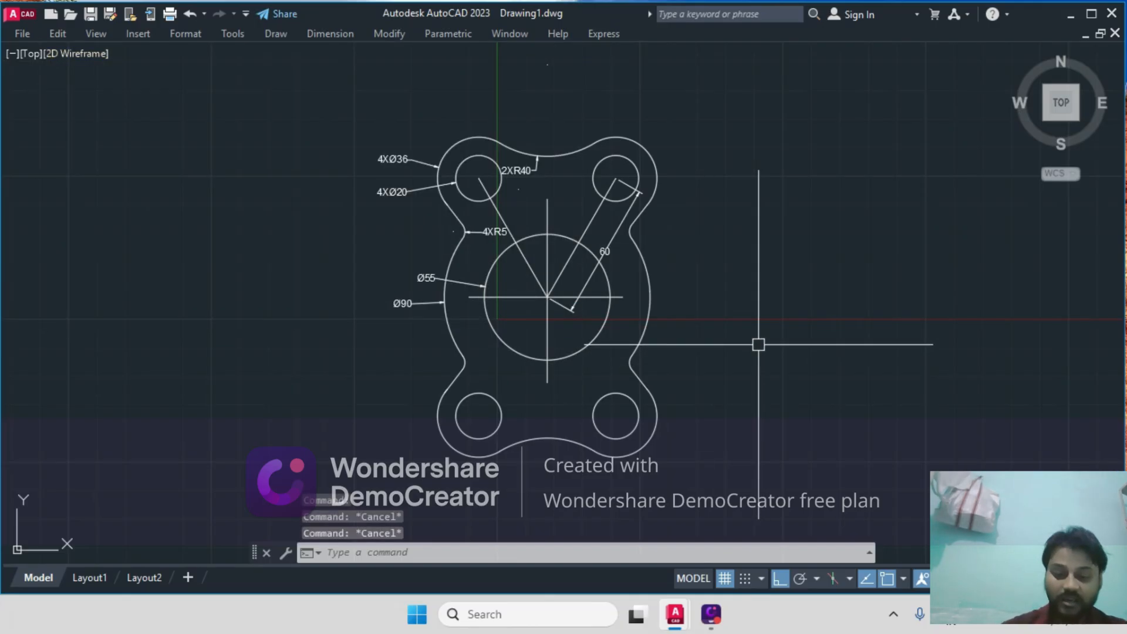
# - Draw a vertical line about 125 units long in the empty space to the right of the plate
pyautogui.write('l')
pyautogui.press('Return')
pyautogui.click(736, 411)
pyautogui.click(736, 127)
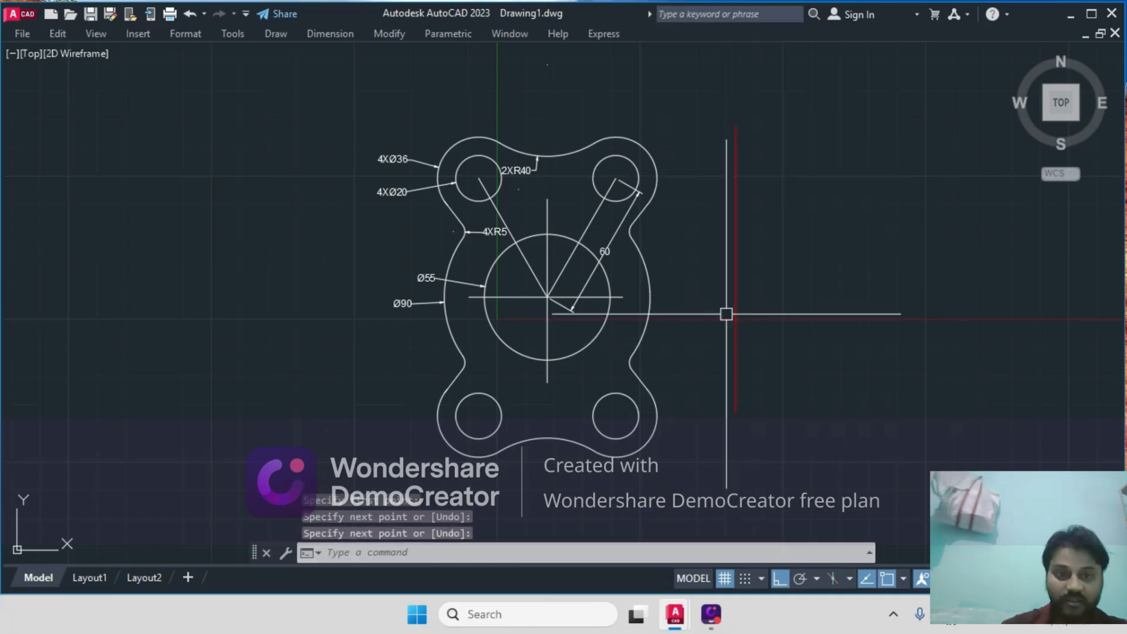
pyautogui.scroll(4, 726, 314)
pyautogui.scroll(-4, 755, 284)
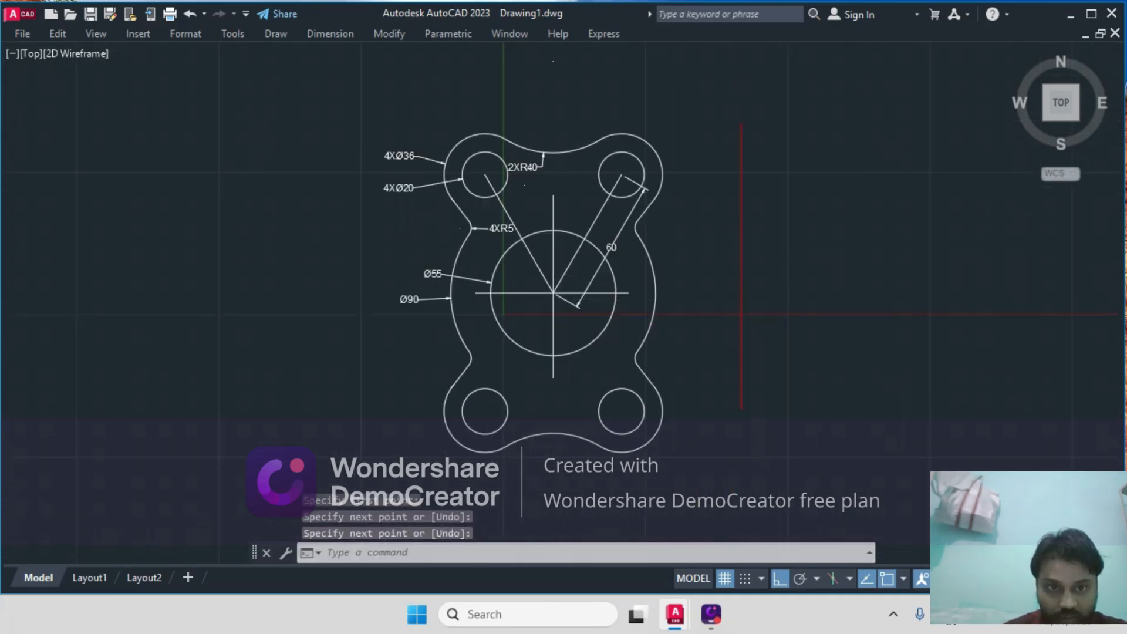
pyautogui.scroll(-2, 749, 303)
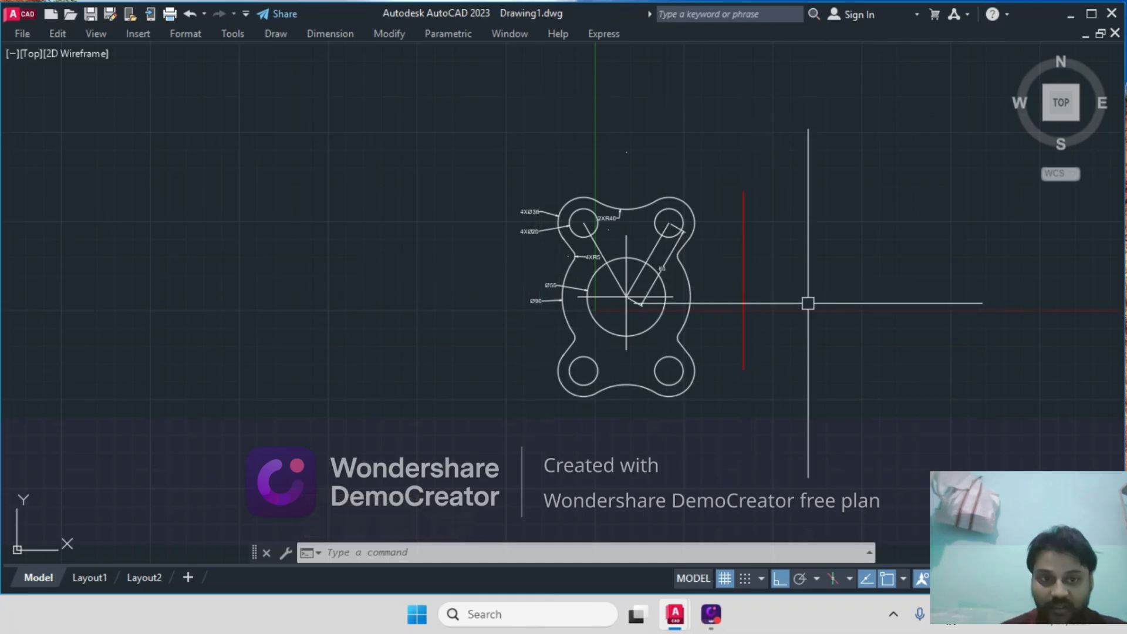
pyautogui.scroll(2, 828, 298)
# - Set the linetype scale of the red vertical line beside the plate to 25 and close its properties
pyautogui.click(758, 274)
pyautogui.click(658, 303)
pyautogui.write('PR')
pyautogui.press('Return')
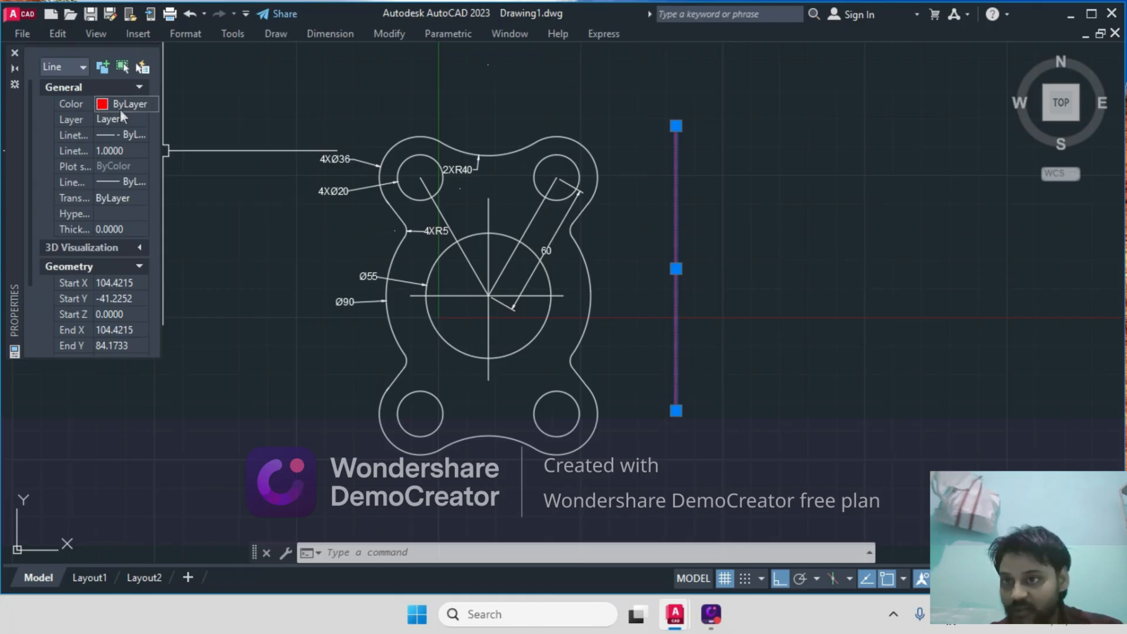
pyautogui.click(109, 136)
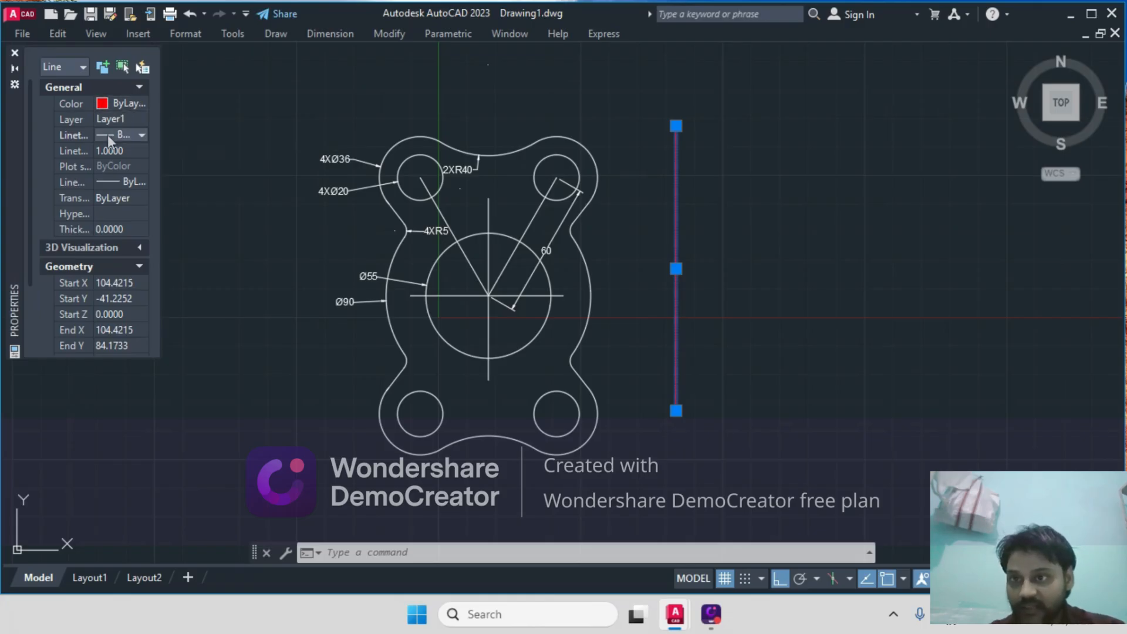
pyautogui.click(118, 152)
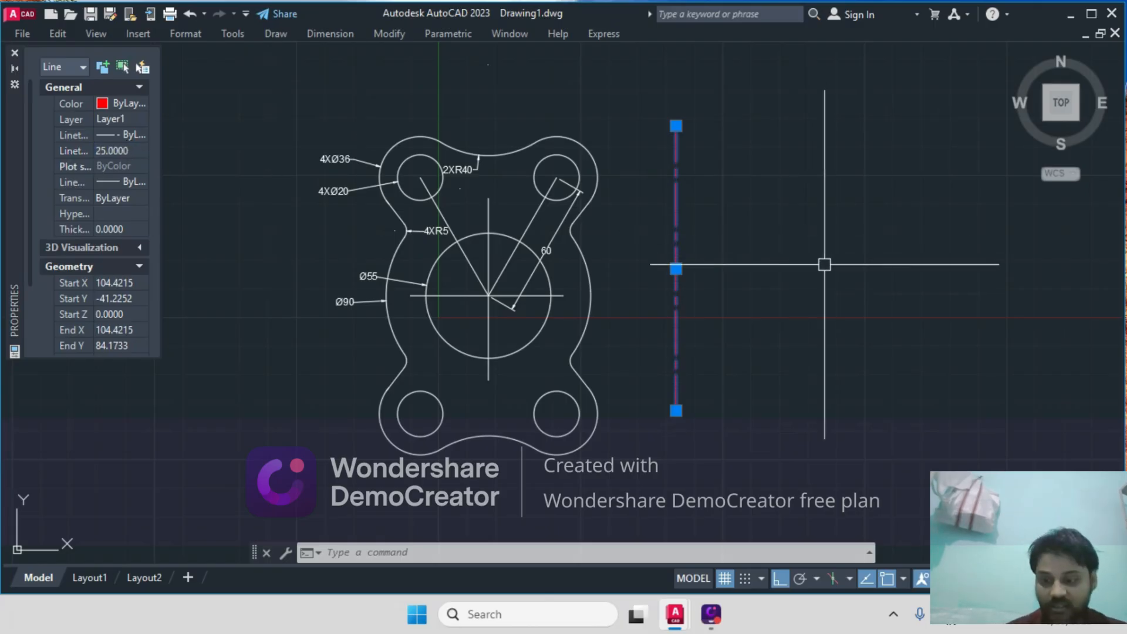
pyautogui.press('Escape')
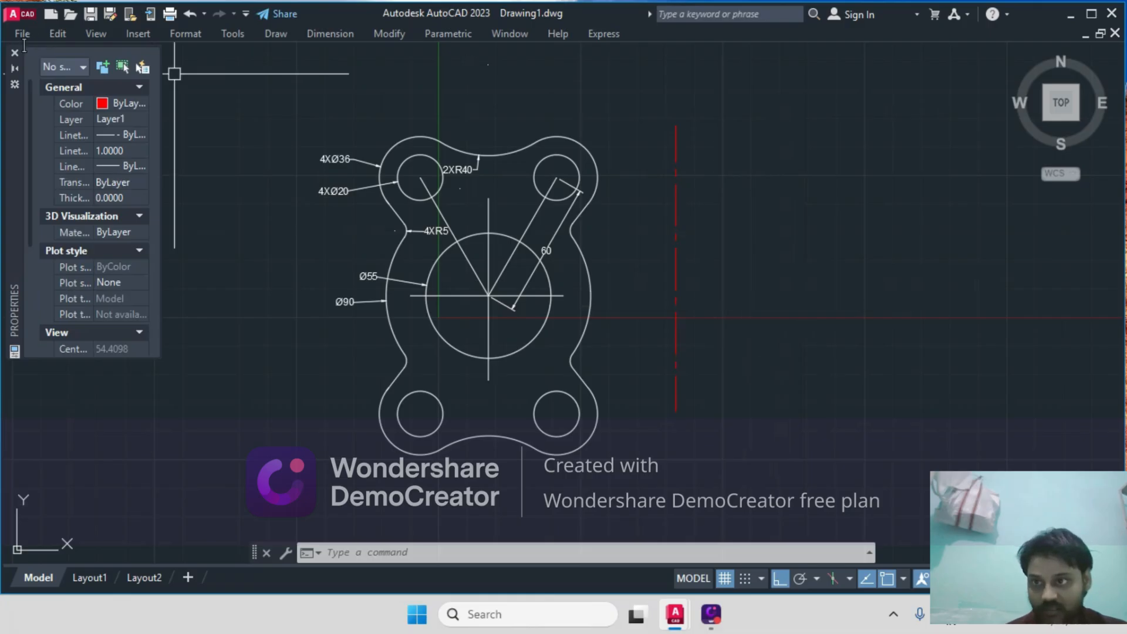
pyautogui.click(16, 54)
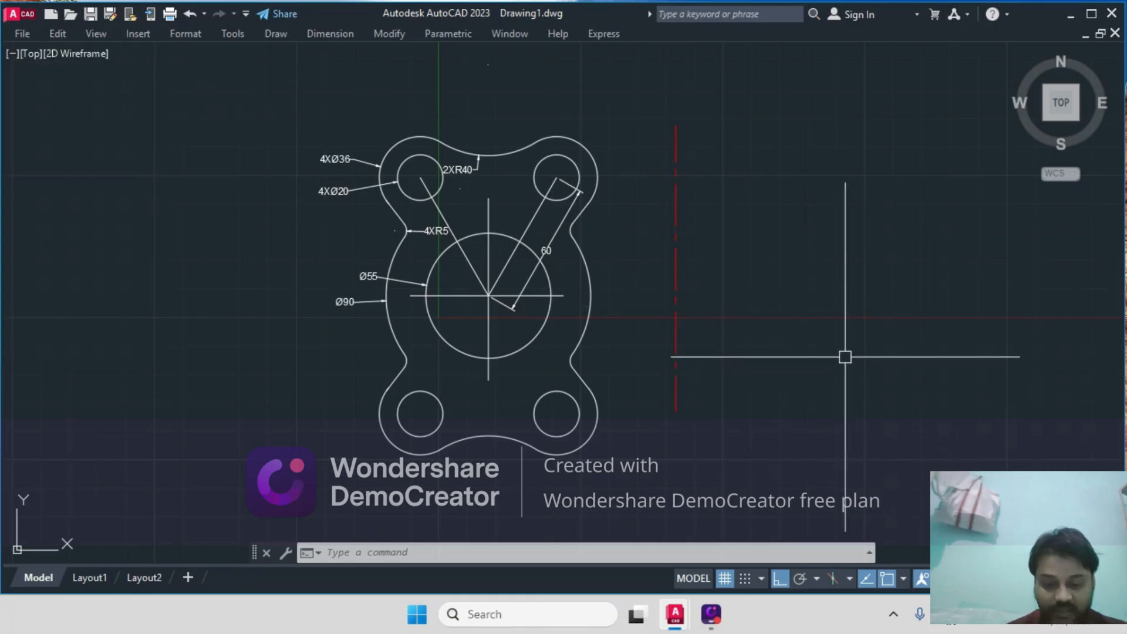
# - Match the properties of the red dash-dot line to the vertical and horizontal lines crossing the central Ø55 circle
pyautogui.write('ma')
pyautogui.press('Return')
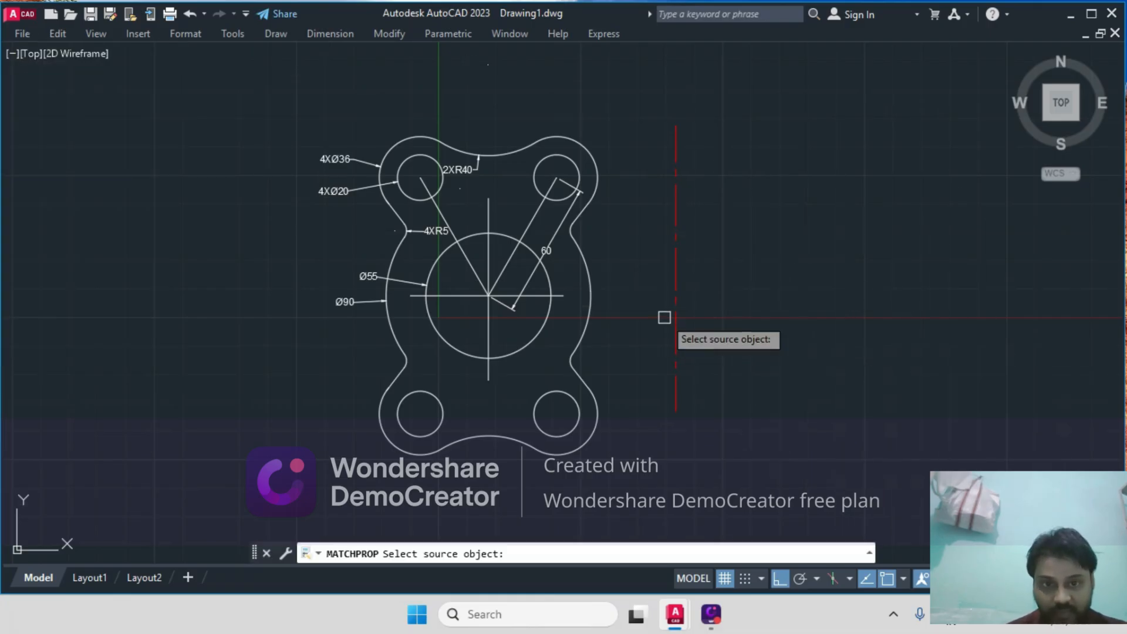
pyautogui.click(674, 319)
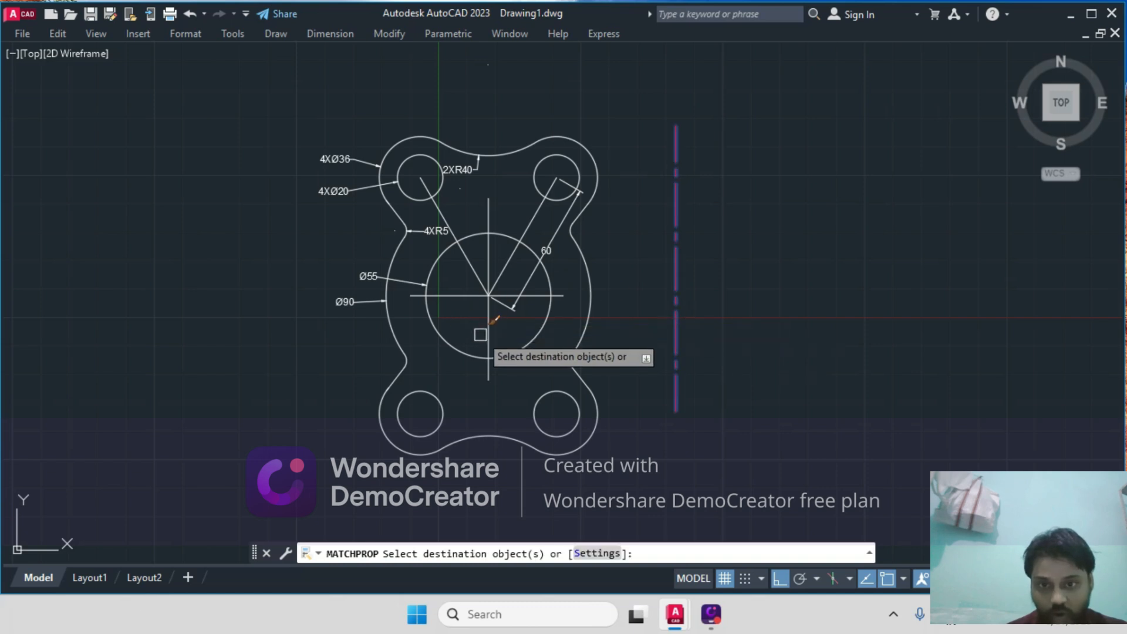
pyautogui.click(491, 346)
pyautogui.click(491, 252)
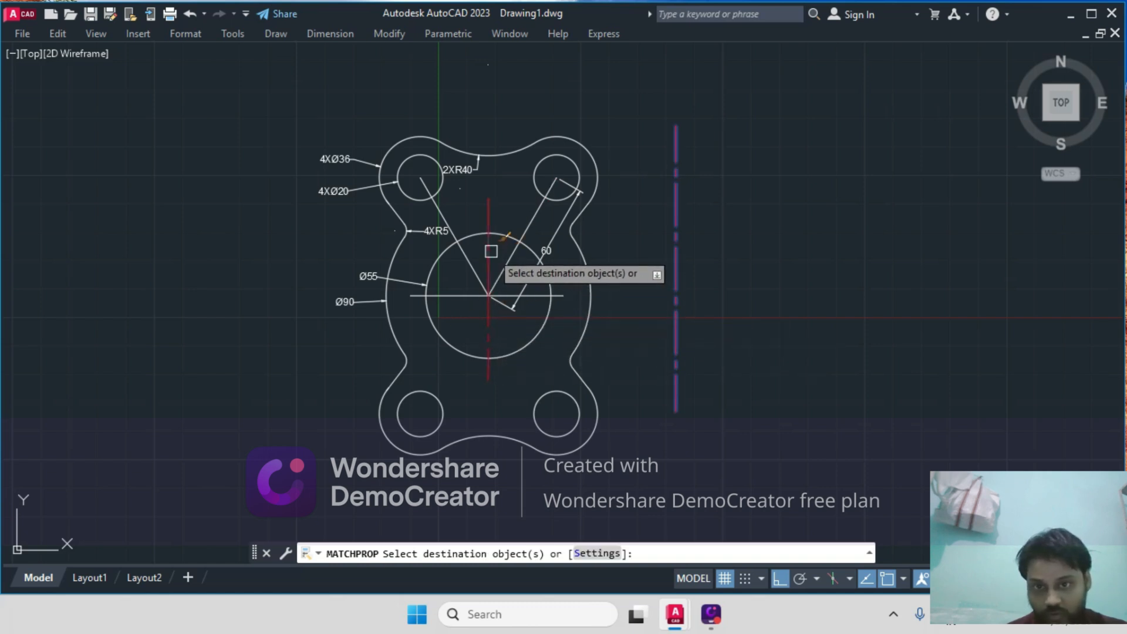
pyautogui.click(460, 295)
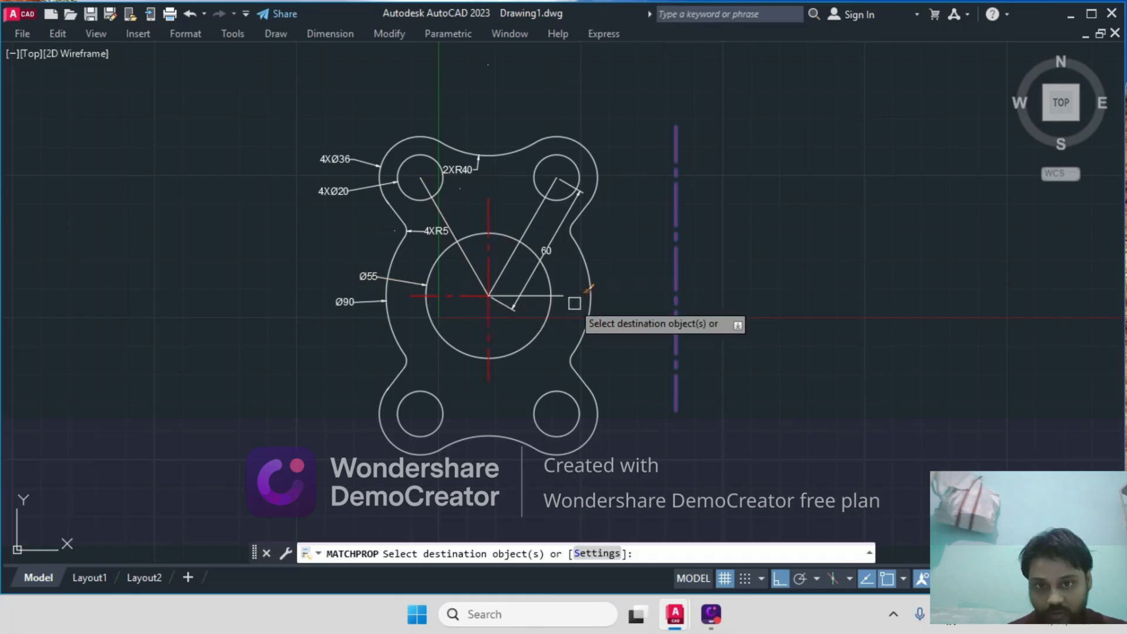
pyautogui.click(676, 341)
pyautogui.press('Return')
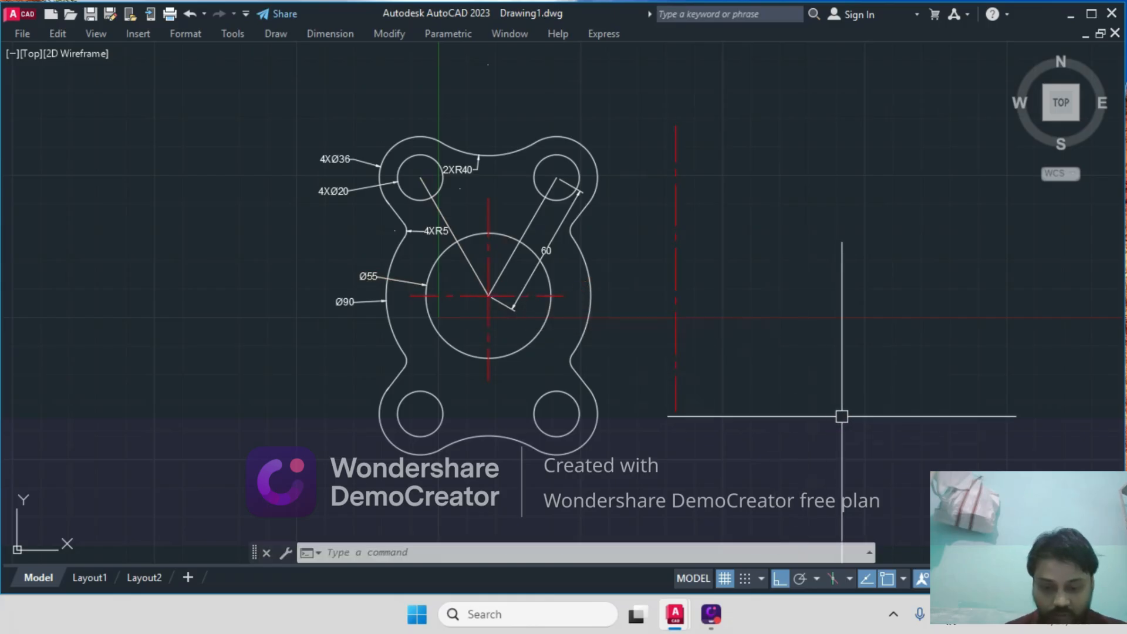
# - Draw a vertical and a horizontal center line crossing at the center of the plate's lower-right hole
pyautogui.write('l')
pyautogui.press('Return')
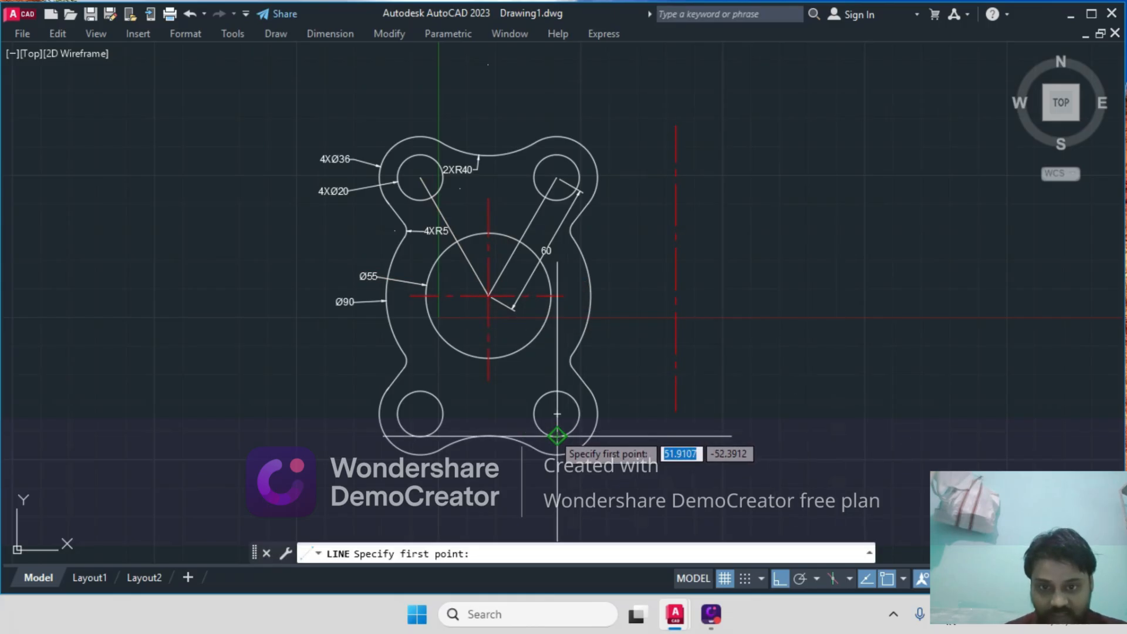
pyautogui.click(557, 454)
pyautogui.click(556, 359)
pyautogui.press('Return')
pyautogui.press('Return')
pyautogui.click(506, 414)
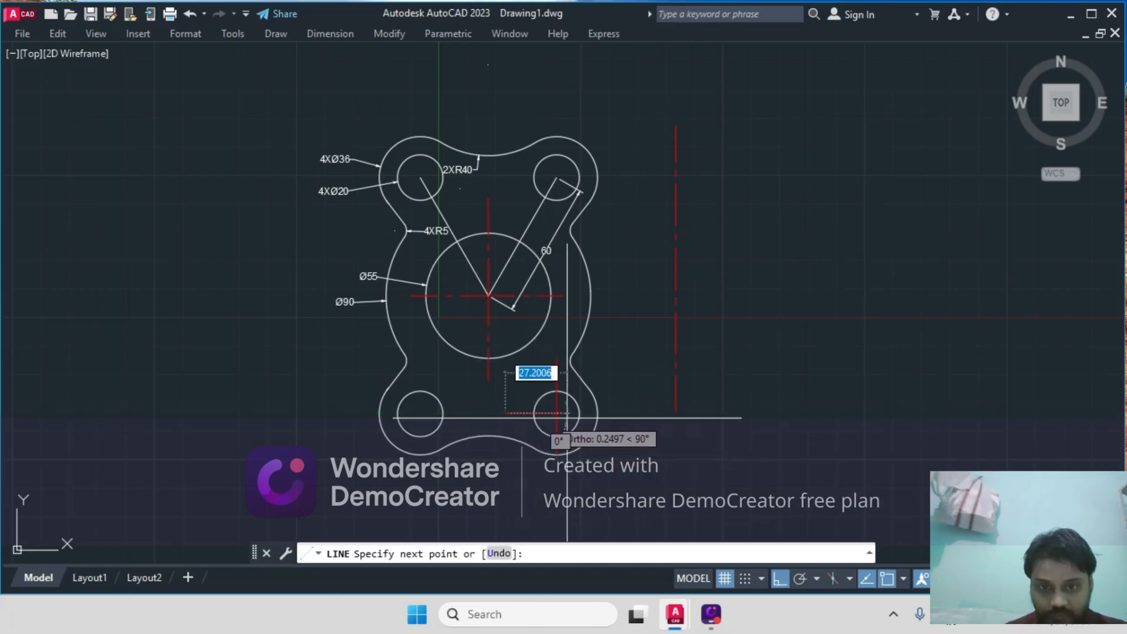
pyautogui.click(612, 419)
pyautogui.press('Return')
# - Draw a horizontal and a vertical center line crossing at the center of the plate's lower-left hole
pyautogui.press('Return')
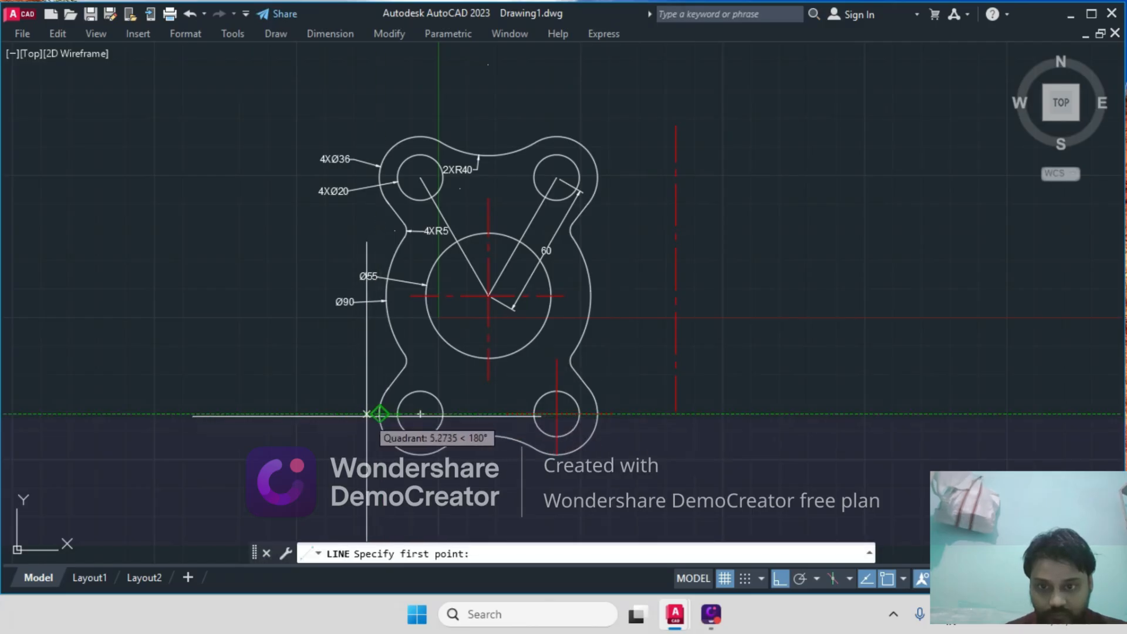
pyautogui.click(366, 414)
pyautogui.click(452, 421)
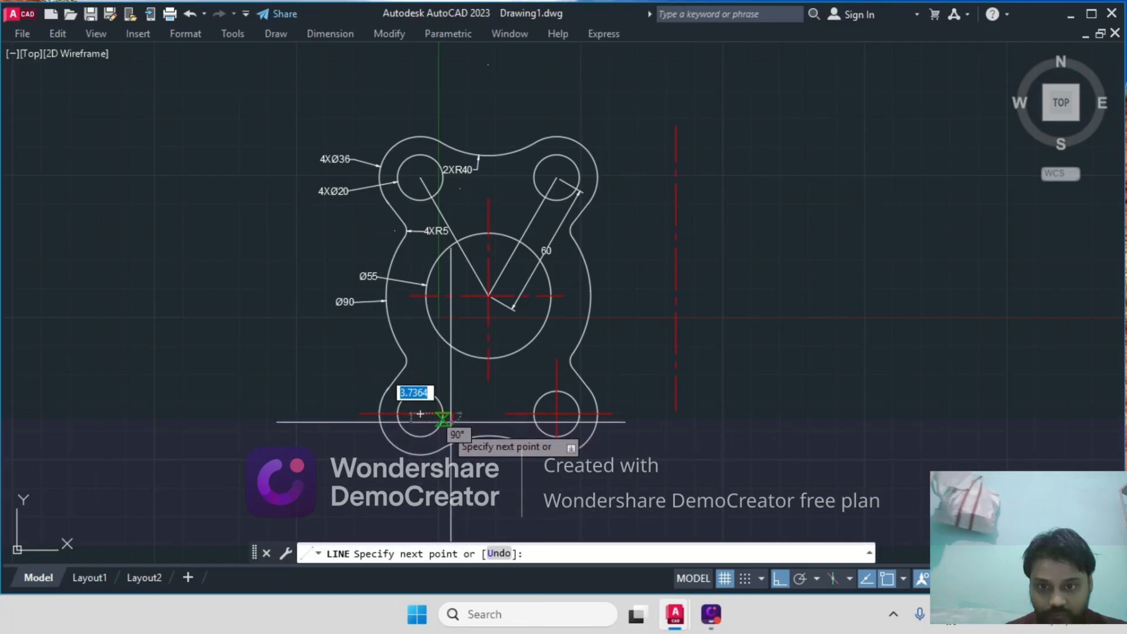
pyautogui.press('Return')
pyautogui.press('Return')
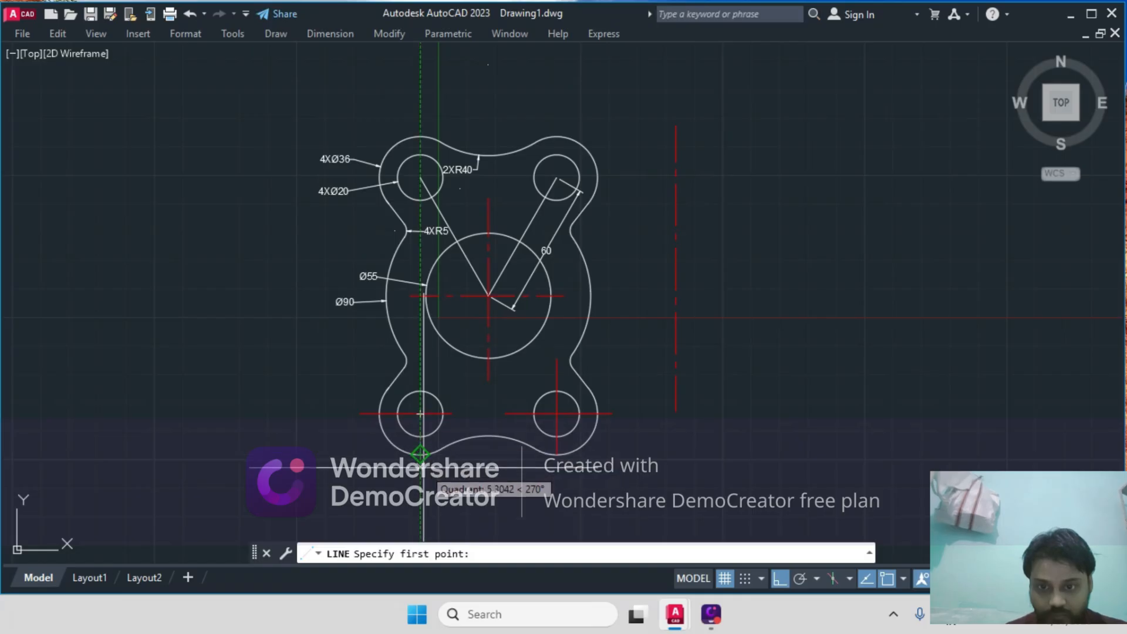
pyautogui.click(420, 454)
pyautogui.click(428, 379)
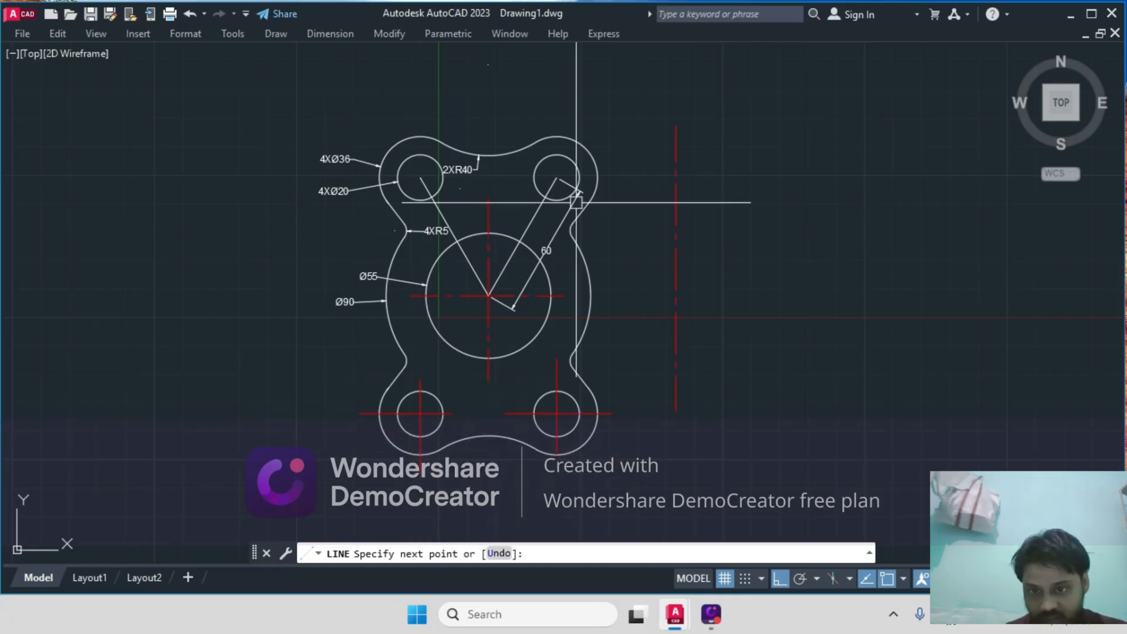
pyautogui.press('Return')
# - Draw a vertical and a horizontal center line crossing at the center of the plate's upper-right hole
pyautogui.press('Return')
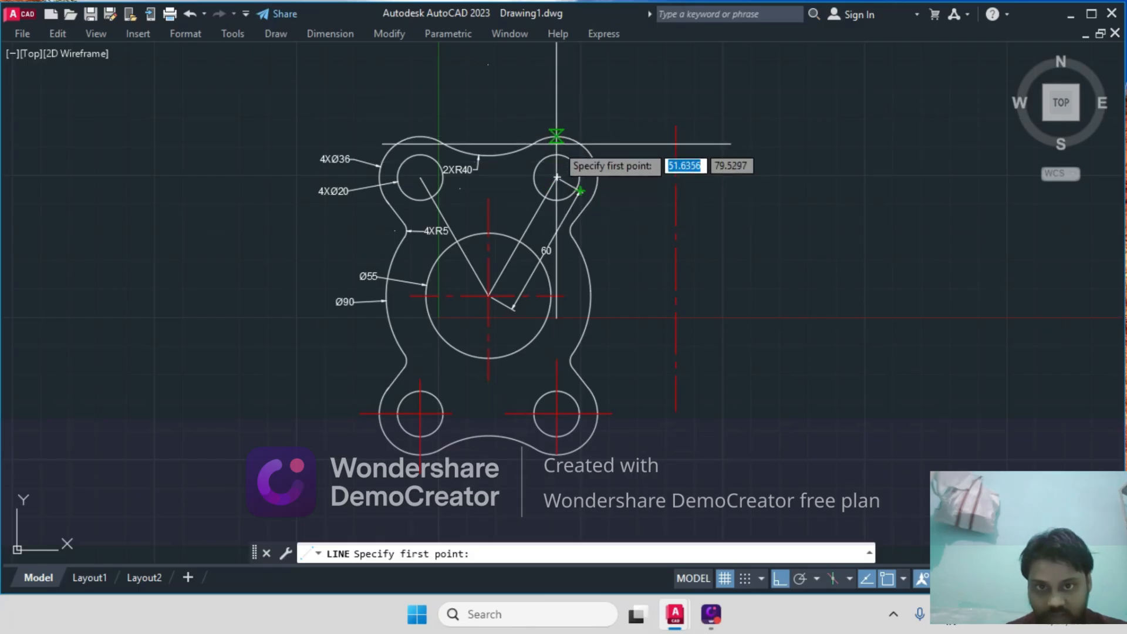
pyautogui.click(557, 137)
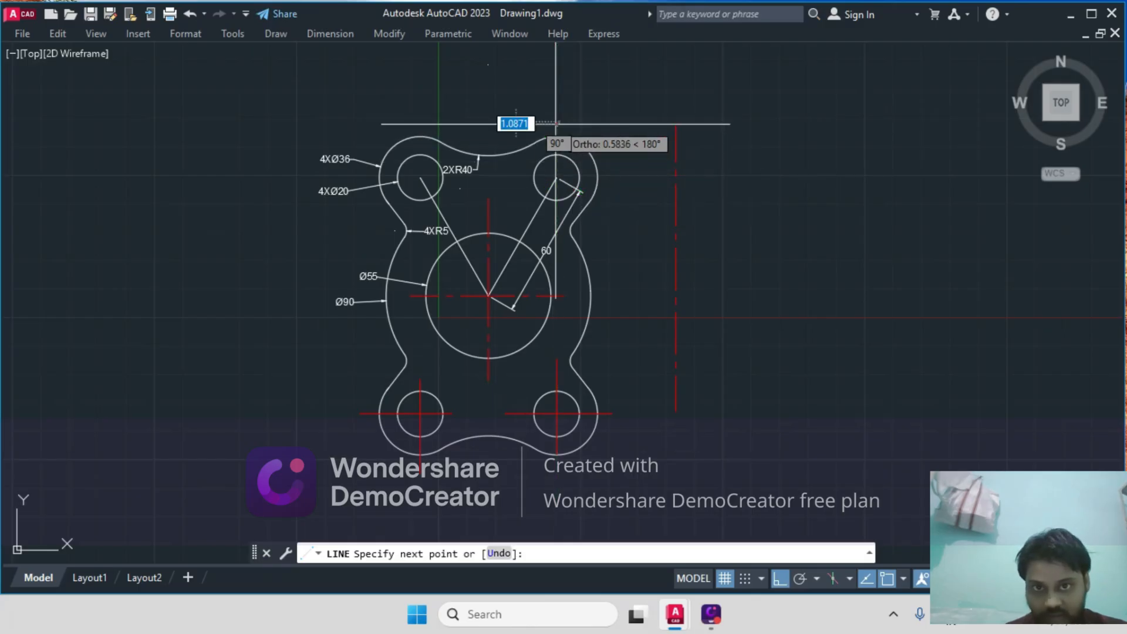
pyautogui.click(554, 216)
pyautogui.press('Return')
pyautogui.press('Return')
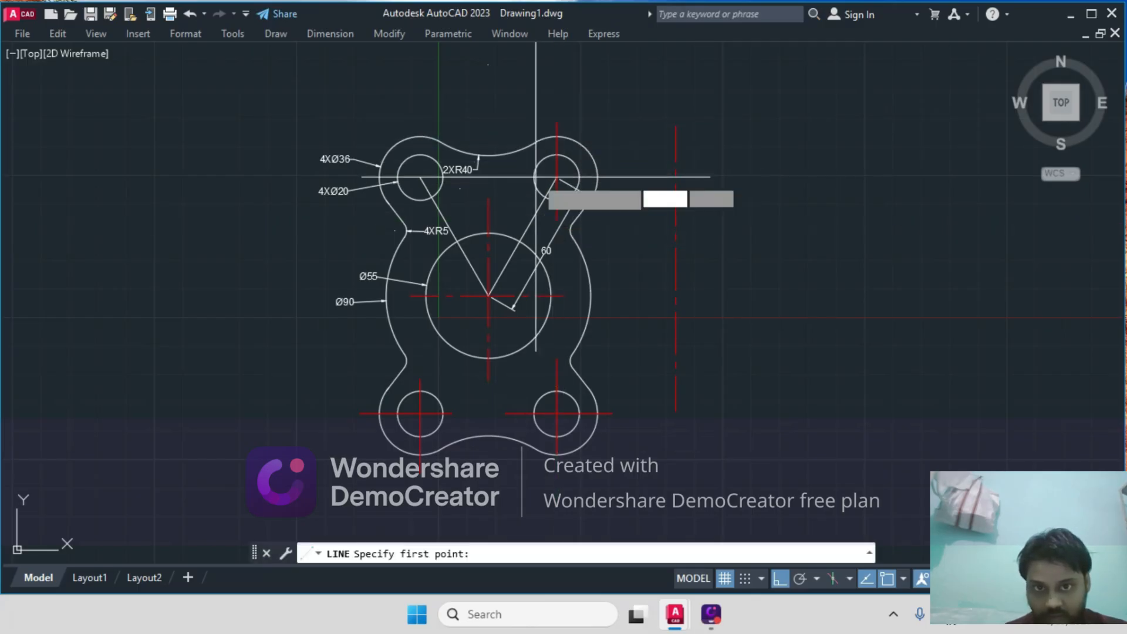
pyautogui.click(597, 177)
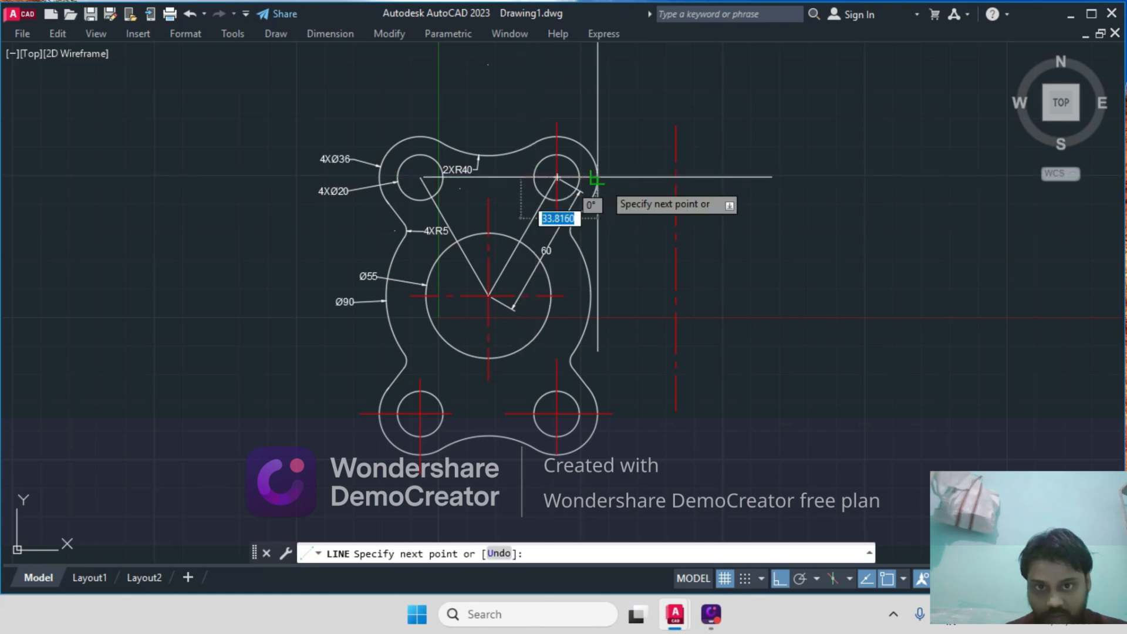
pyautogui.press('Return')
# - Draw a horizontal and a vertical center line crossing at the center of the plate's upper-left hole
pyautogui.press('Return')
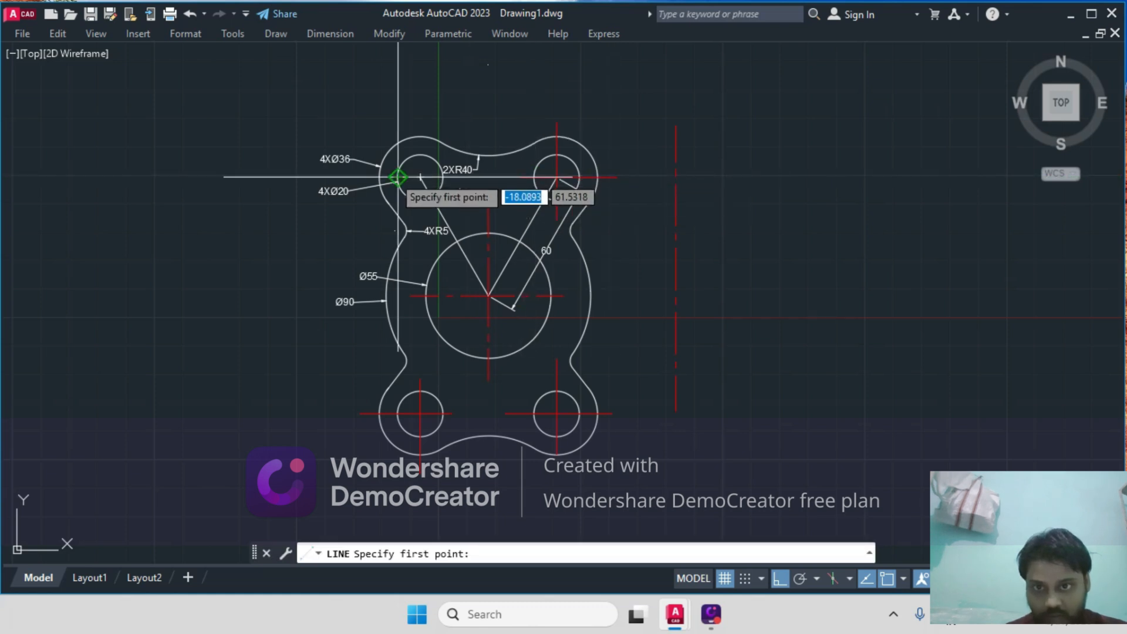
pyautogui.click(350, 176)
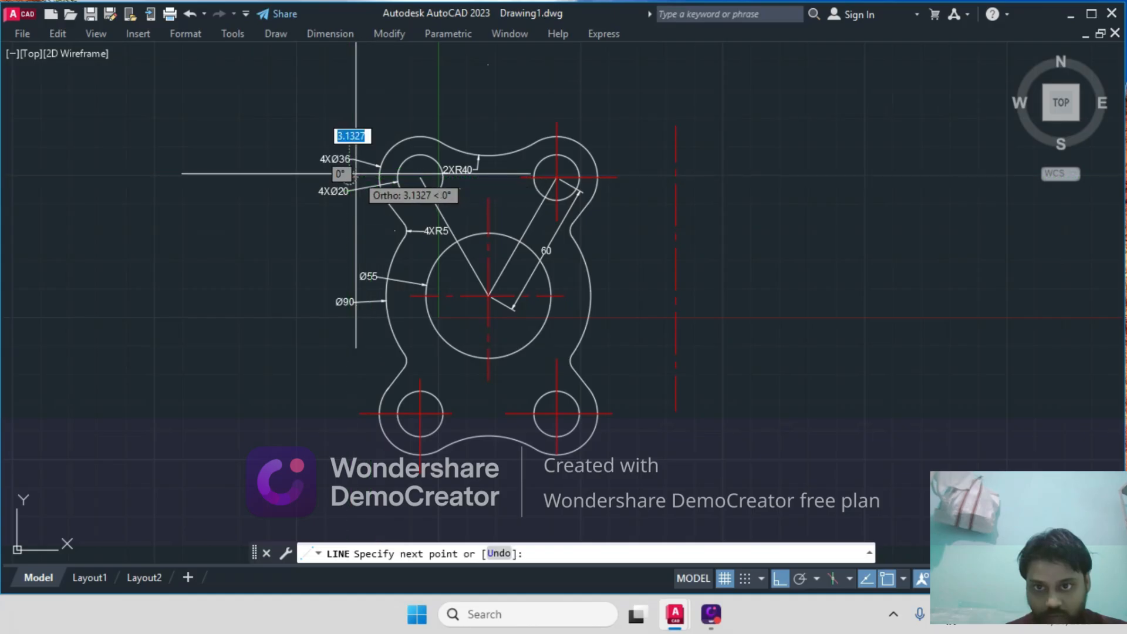
pyautogui.press('Return')
pyautogui.press('Return')
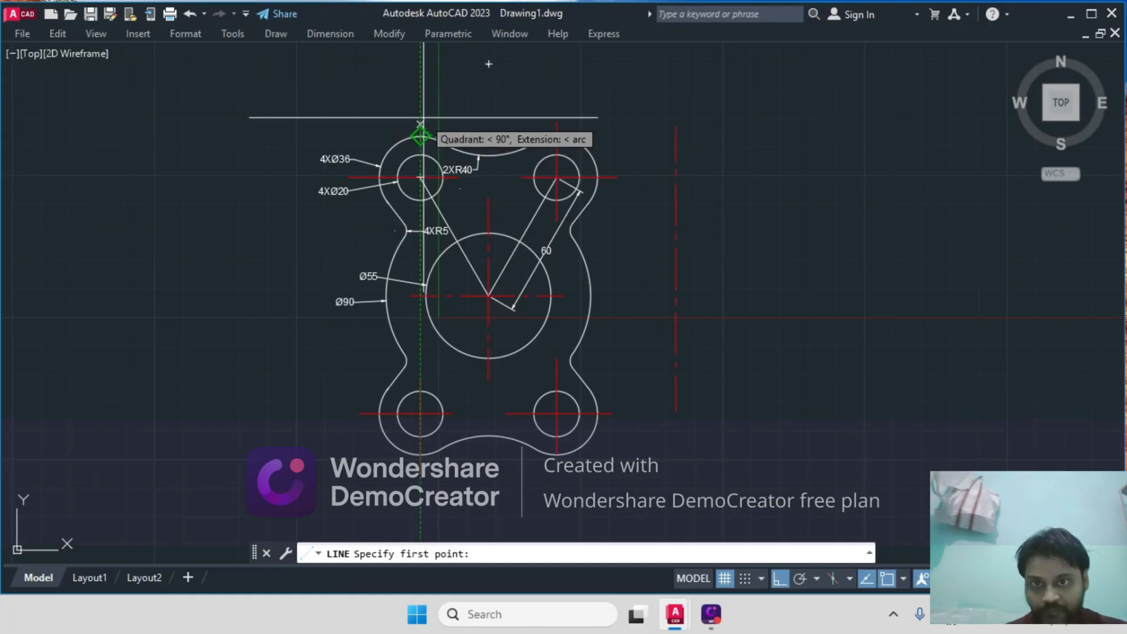
pyautogui.click(421, 125)
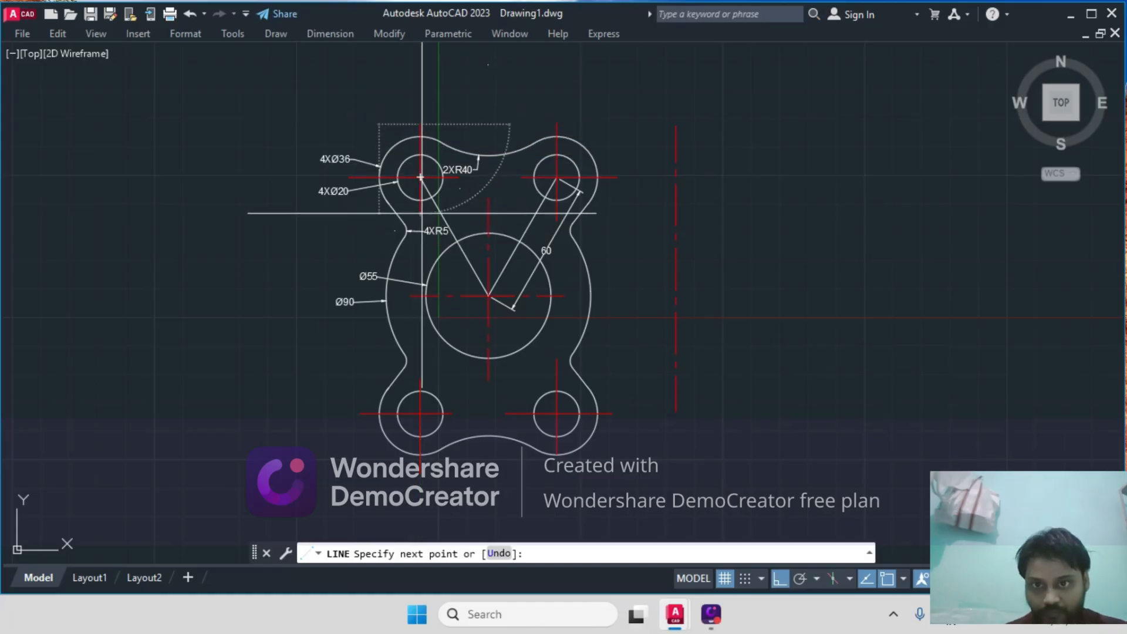
pyautogui.press('Escape')
# - Delete the spare vertical red dash-dot line standing beside the plate
pyautogui.click(728, 329)
pyautogui.click(607, 356)
pyautogui.press('Delete')
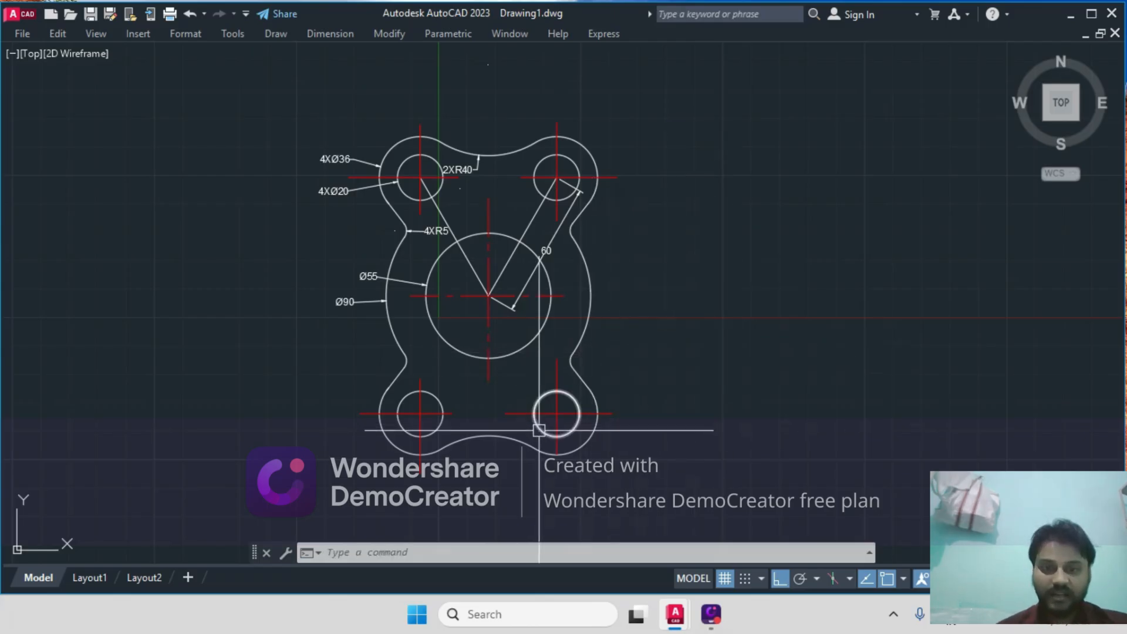
pyautogui.write('PR')
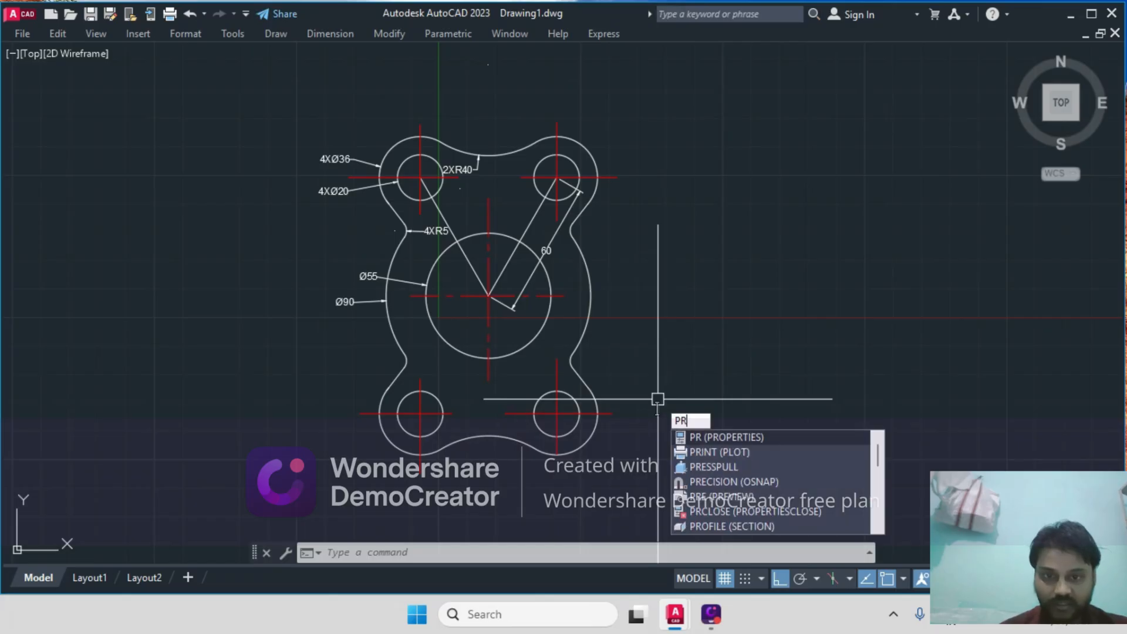
pyautogui.press('Return')
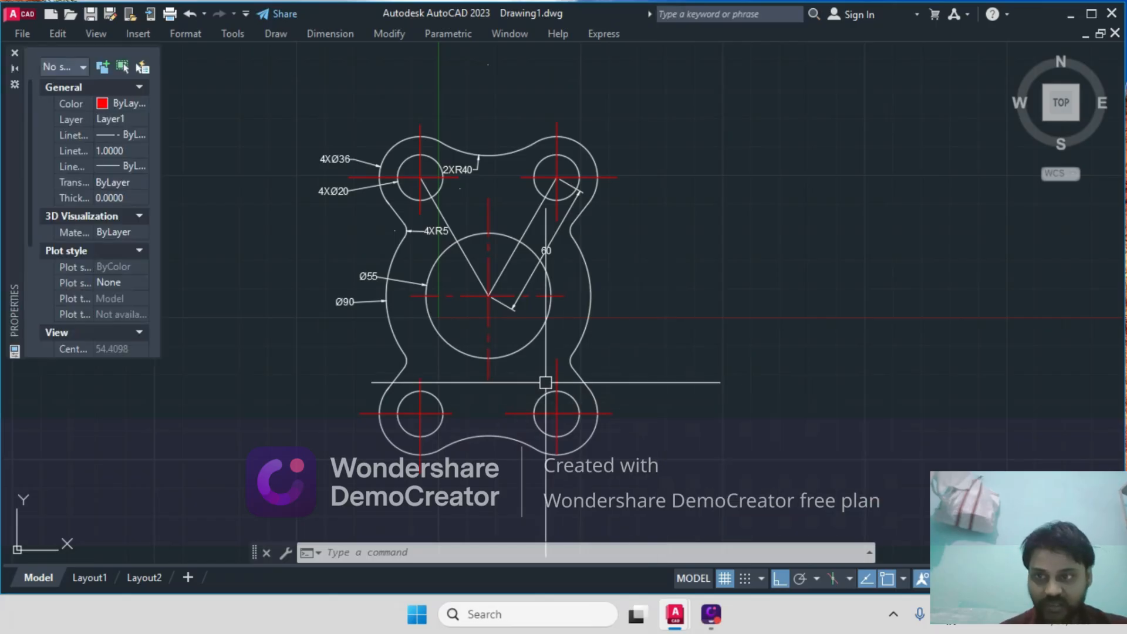
pyautogui.click(15, 53)
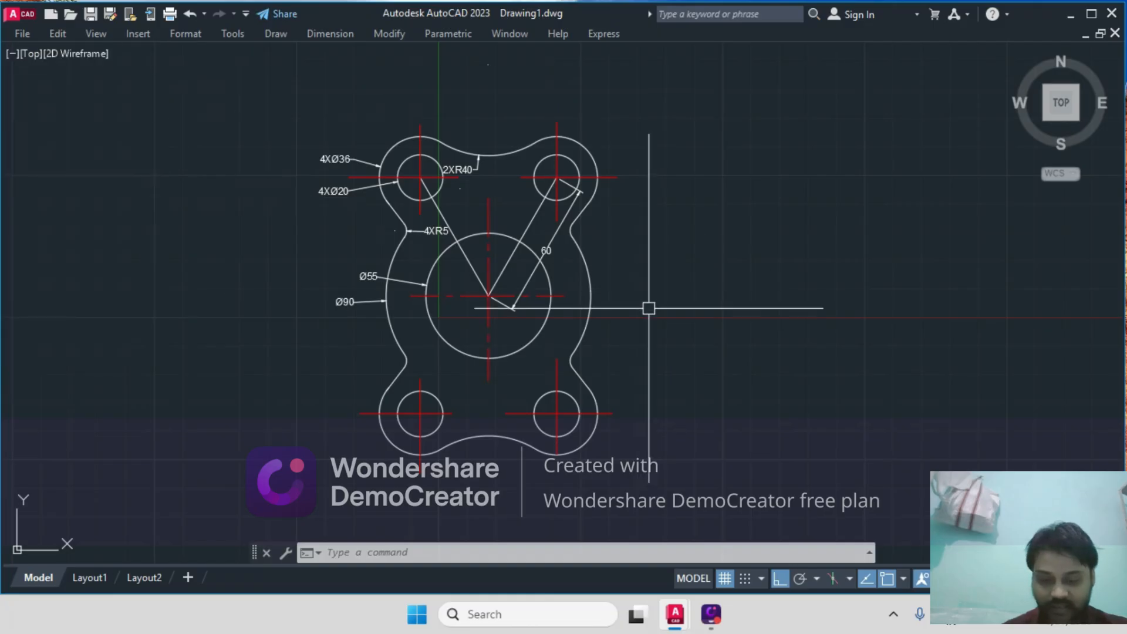
# - Set the linetype scale of the lower-right hole's vertical center line to 25
pyautogui.click(558, 370)
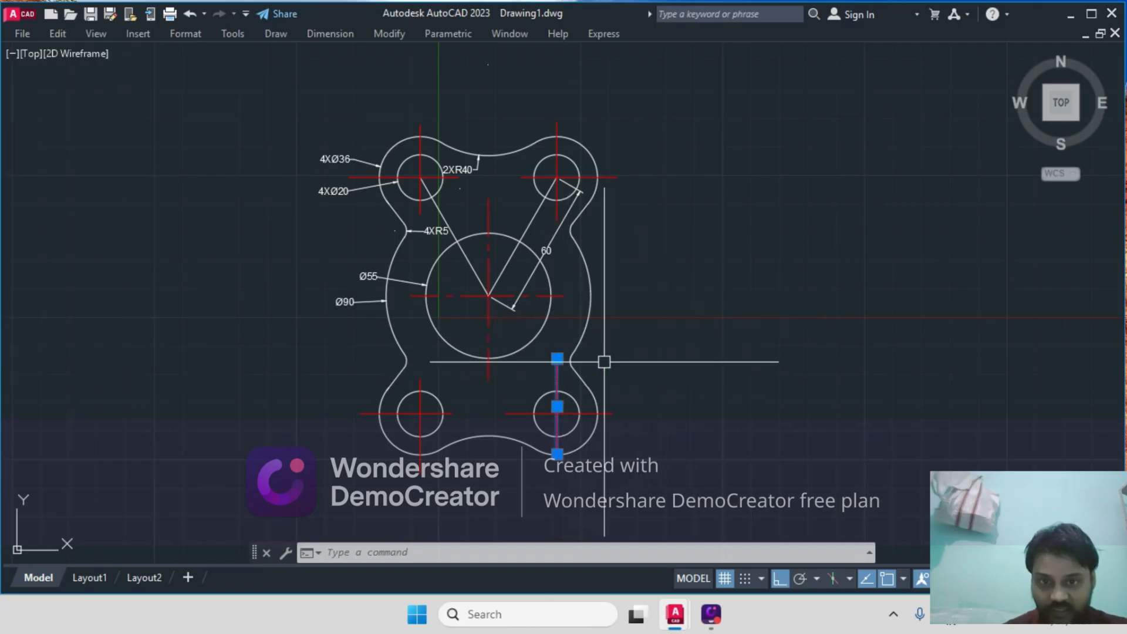
pyautogui.write('PR')
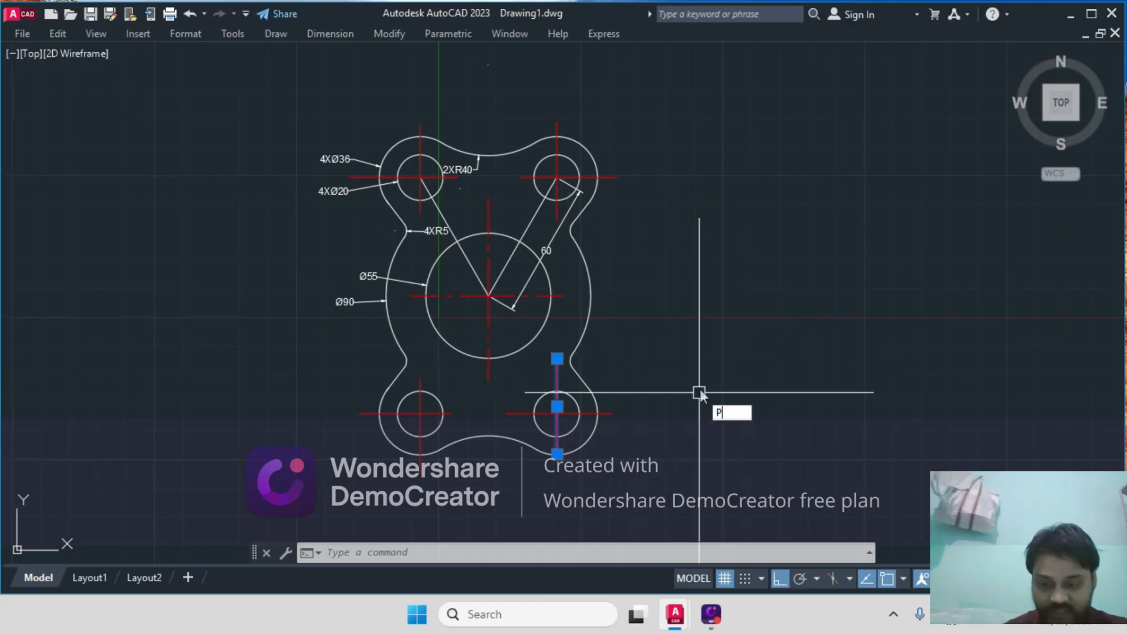
pyautogui.press('Return')
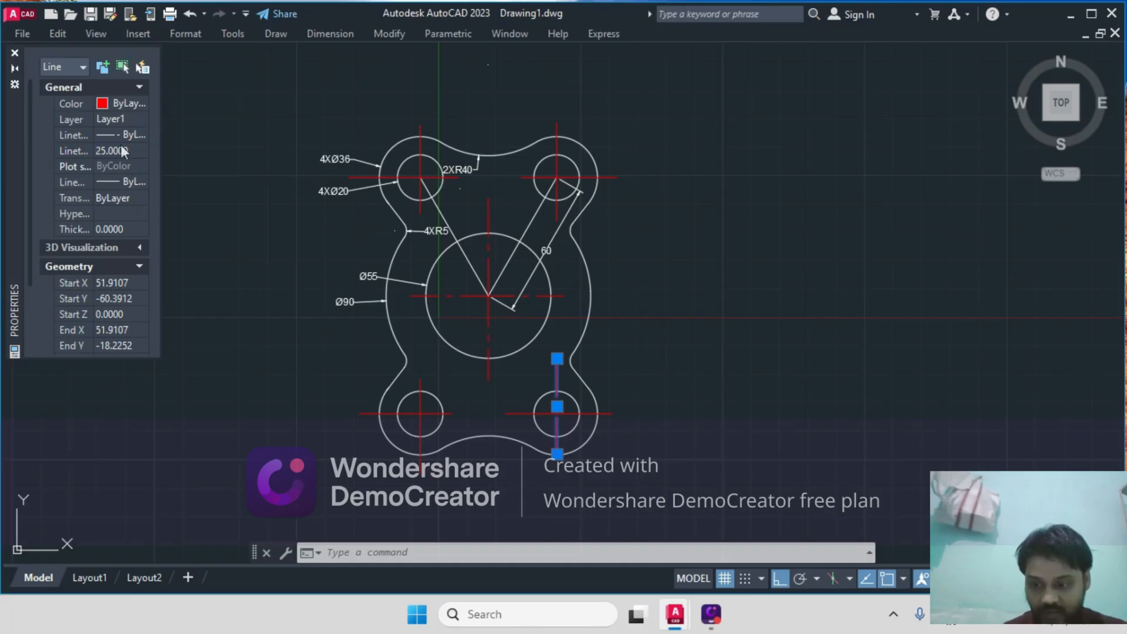
pyautogui.press('Escape')
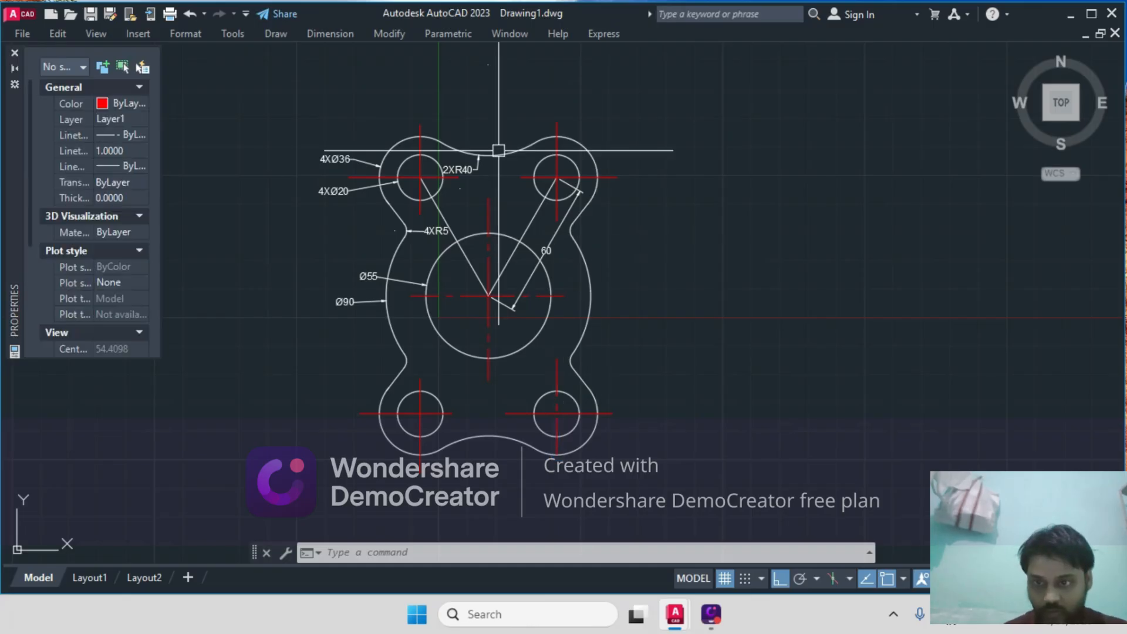
pyautogui.click(15, 53)
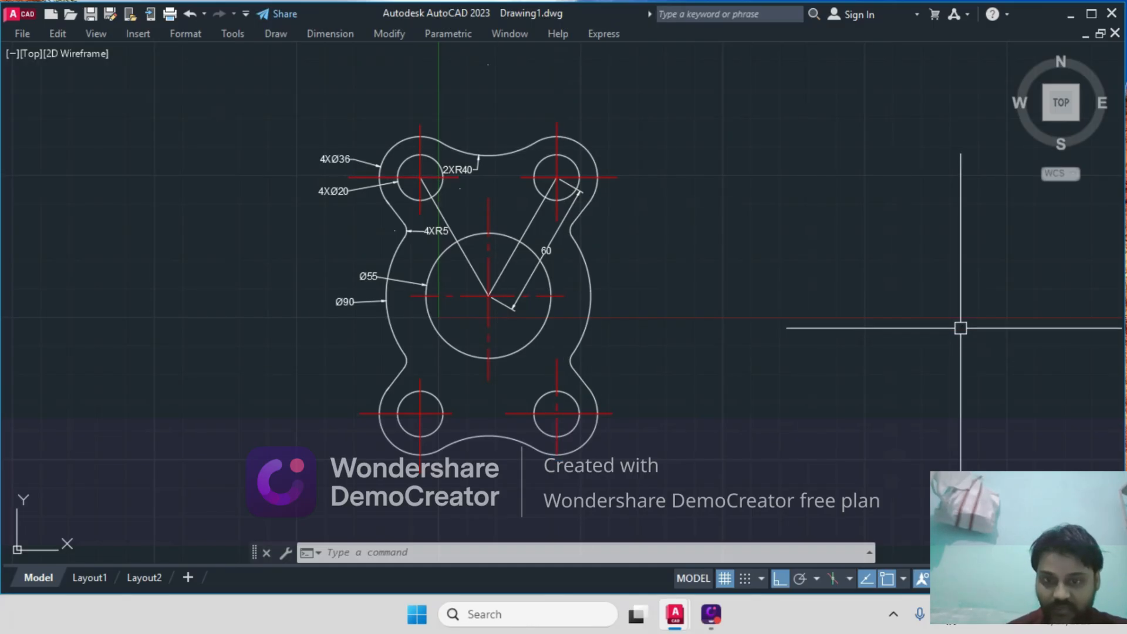
# - Match the properties of the lower-right hole's vertical center line to the other center lines of the four corner holes
pyautogui.write('A')
pyautogui.press('Return')
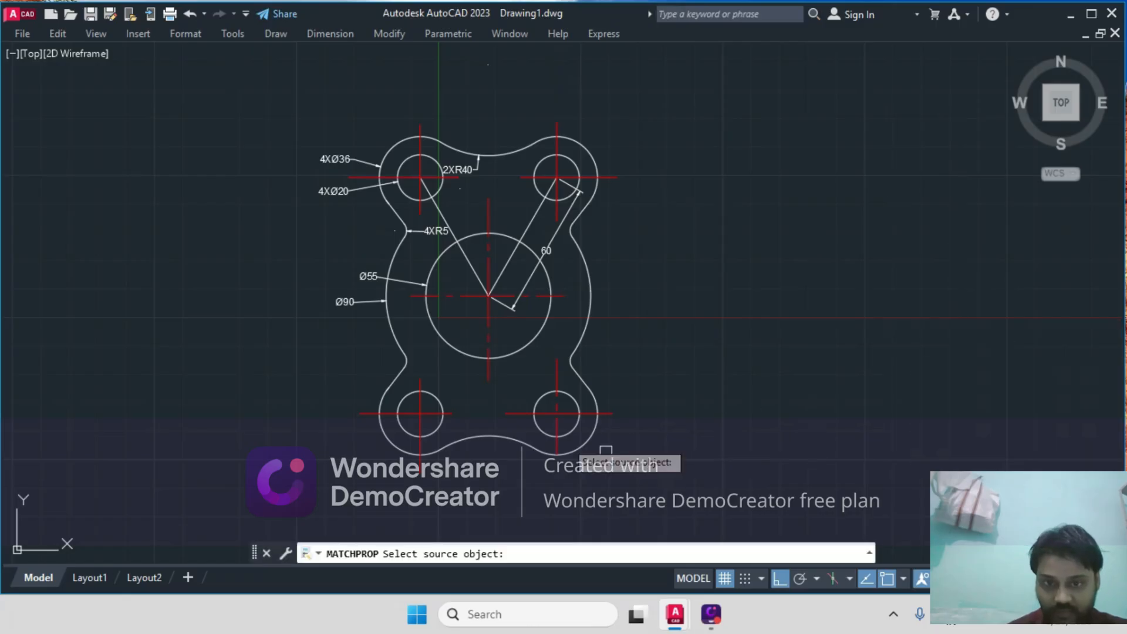
pyautogui.click(552, 374)
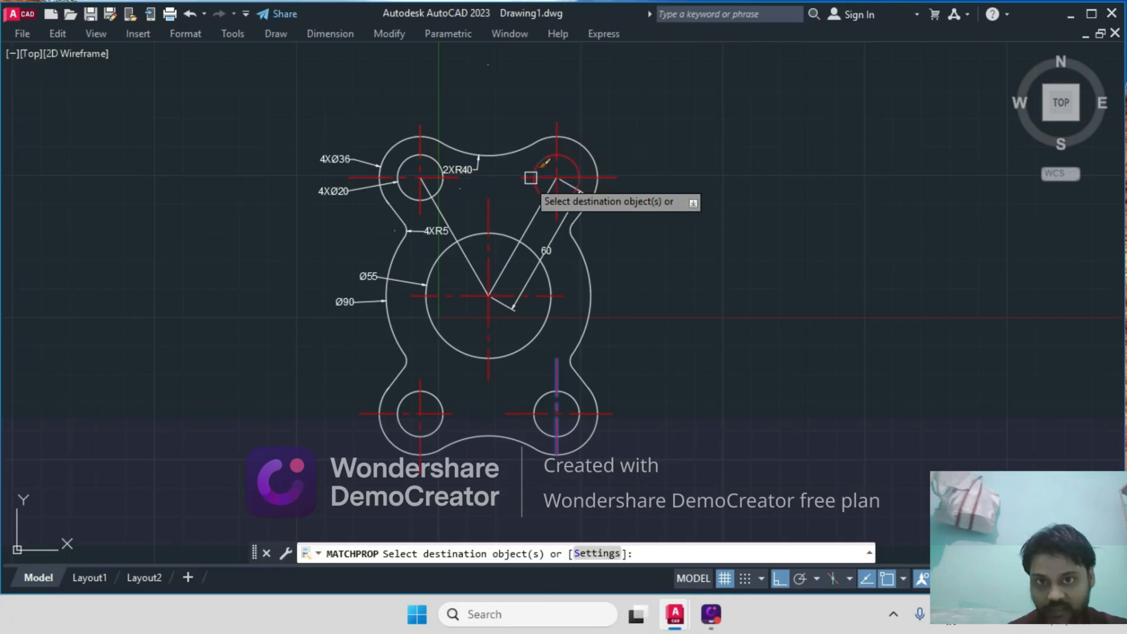
pyautogui.press('Escape')
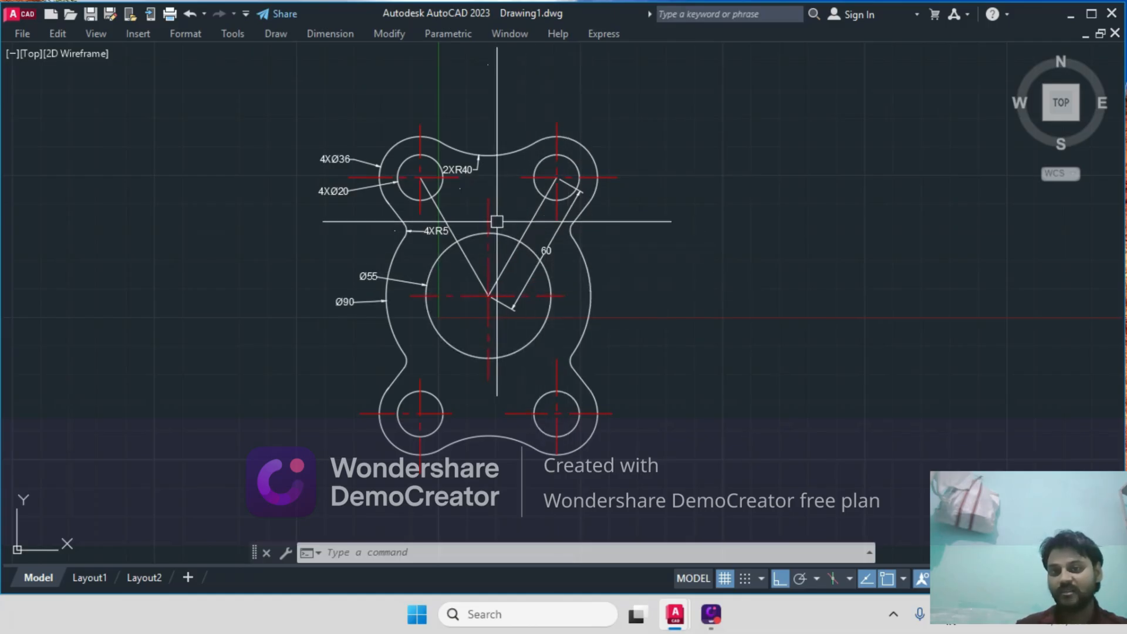
pyautogui.press('Escape')
pyautogui.press('Escape')
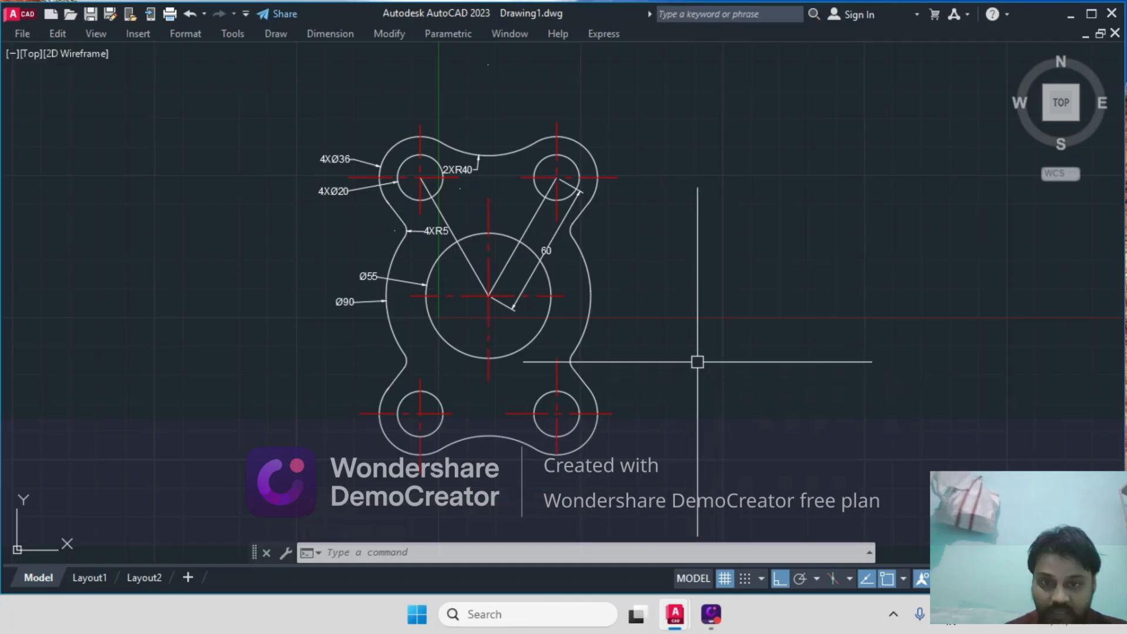
# - Set the slanted line from the central circle to the upper-right hole to Blue with a linetype scale of 25
pyautogui.click(529, 227)
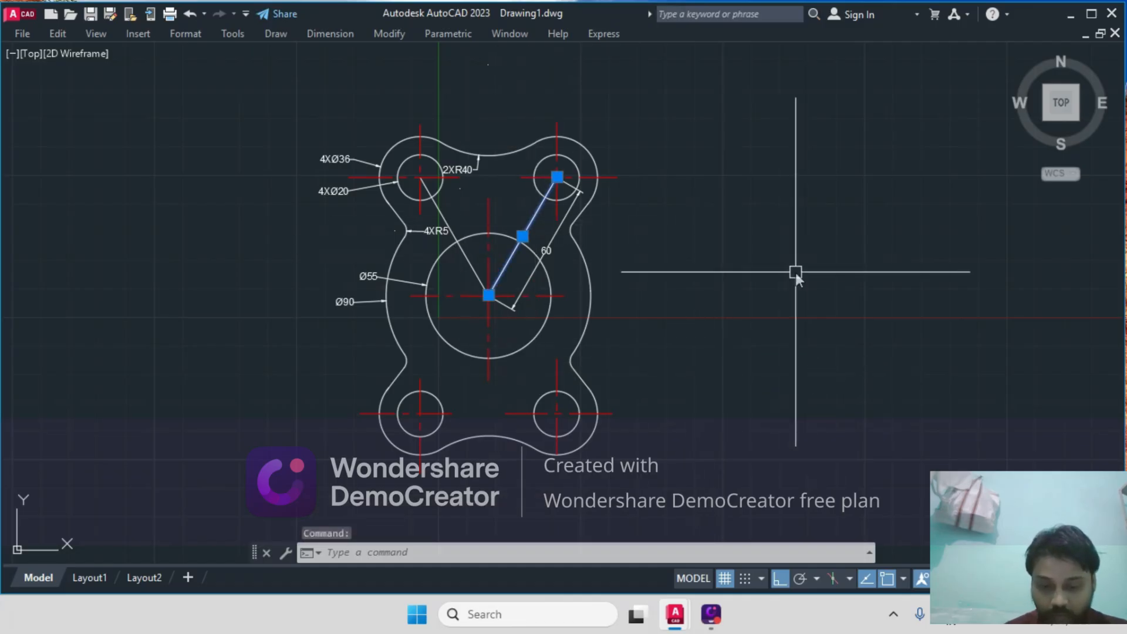
pyautogui.write('PR')
pyautogui.press('Return')
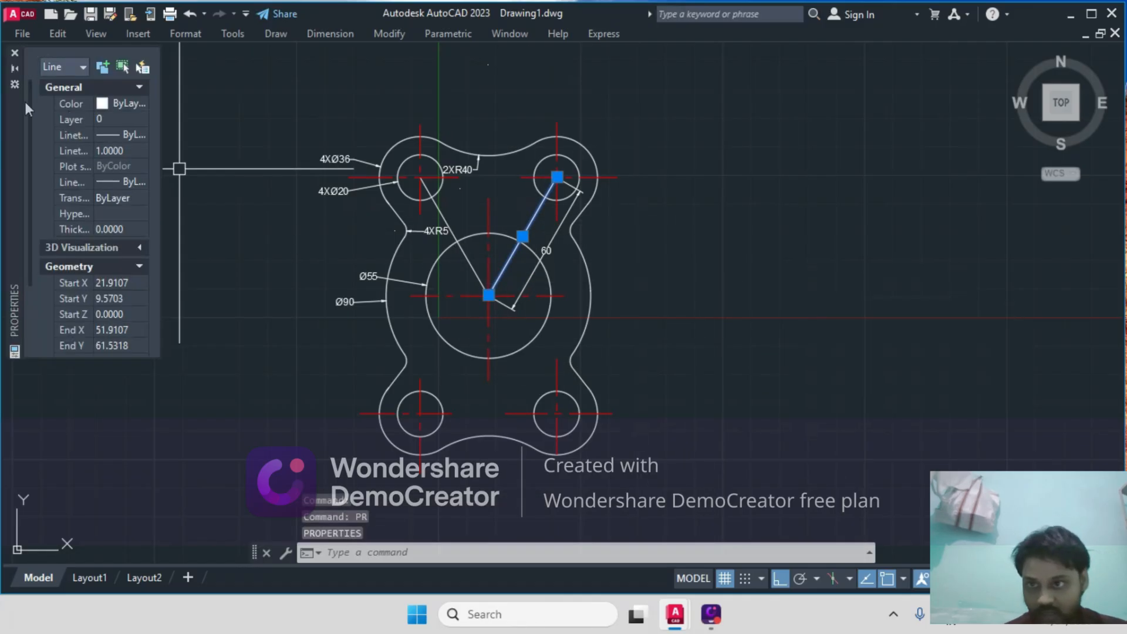
pyautogui.click(119, 101)
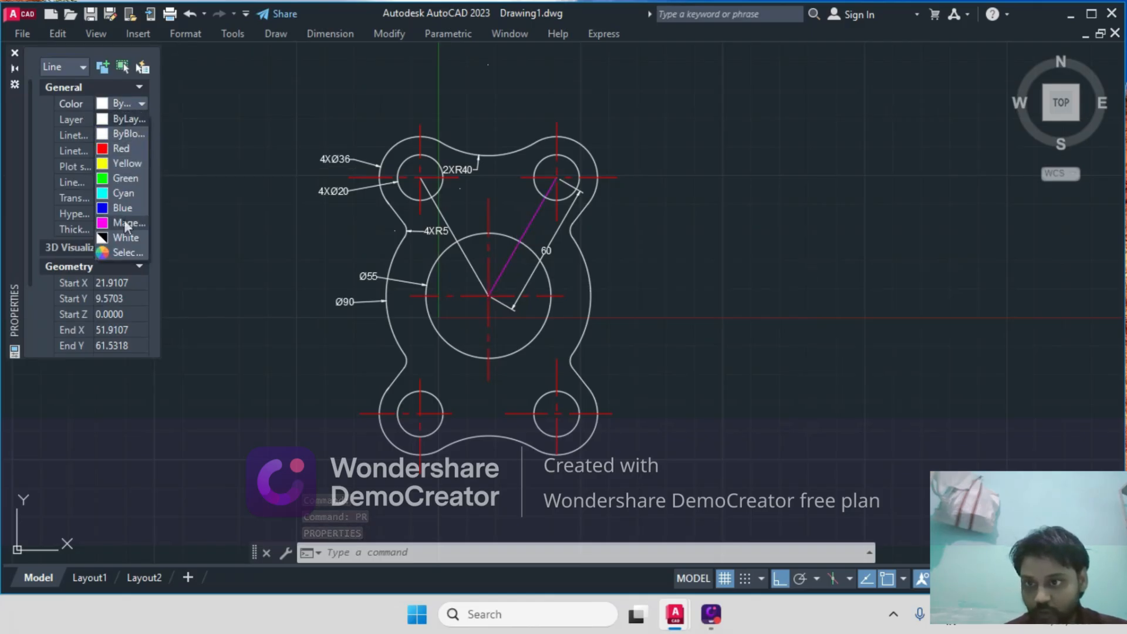
pyautogui.click(131, 207)
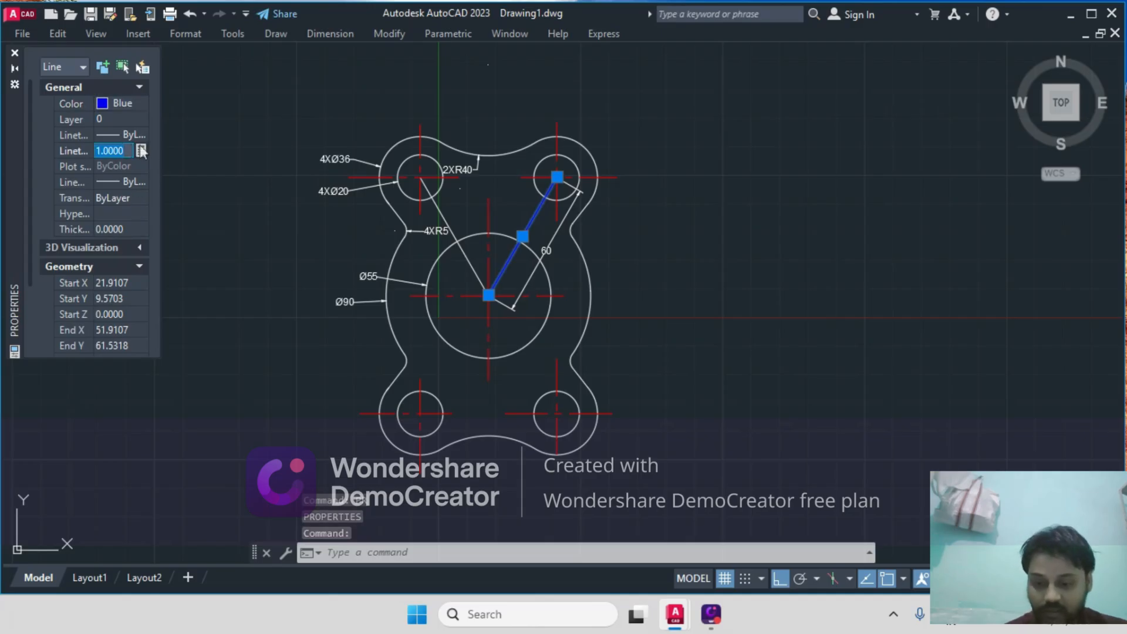
pyautogui.write('25')
pyautogui.press('Return')
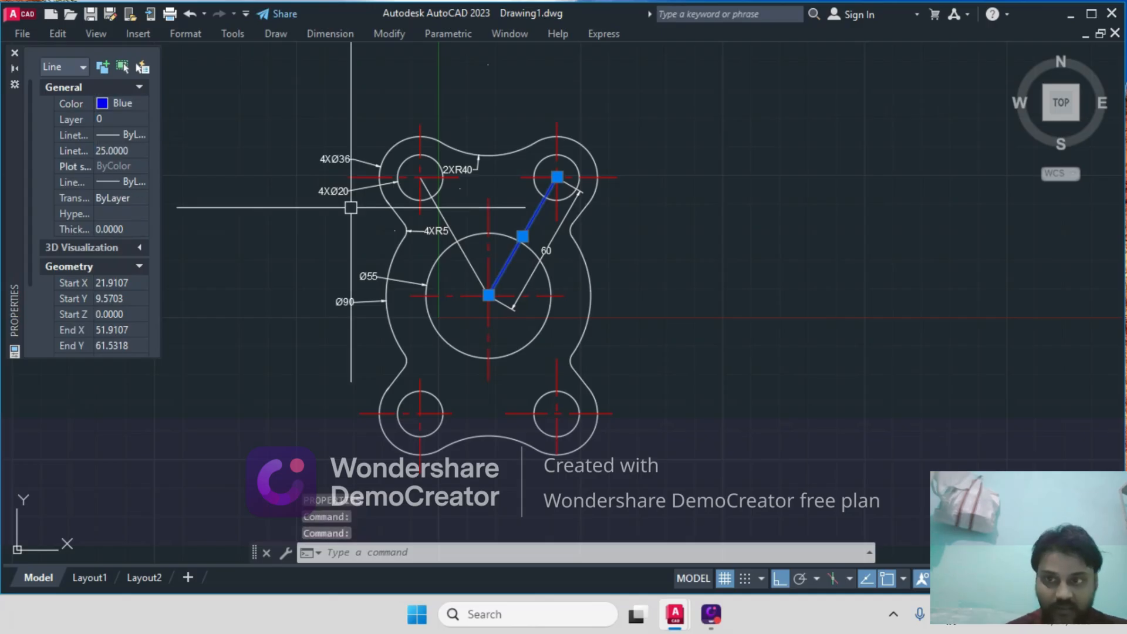
# - Give the blue slanted line toward the upper-right hole a dash-dot center linetype
pyautogui.click(113, 134)
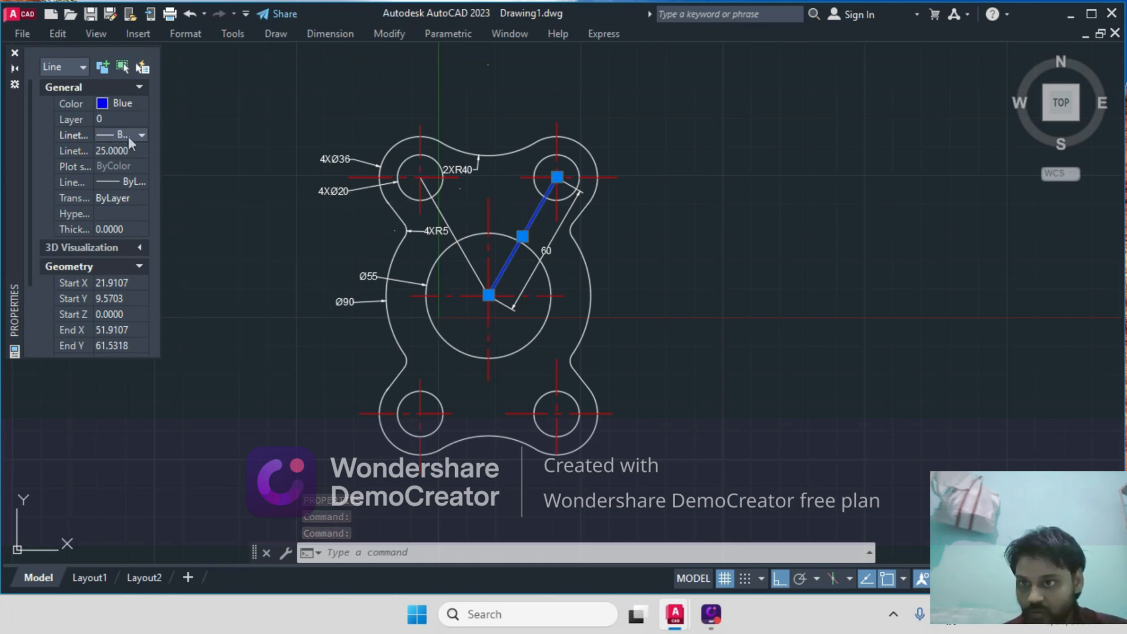
pyautogui.click(128, 136)
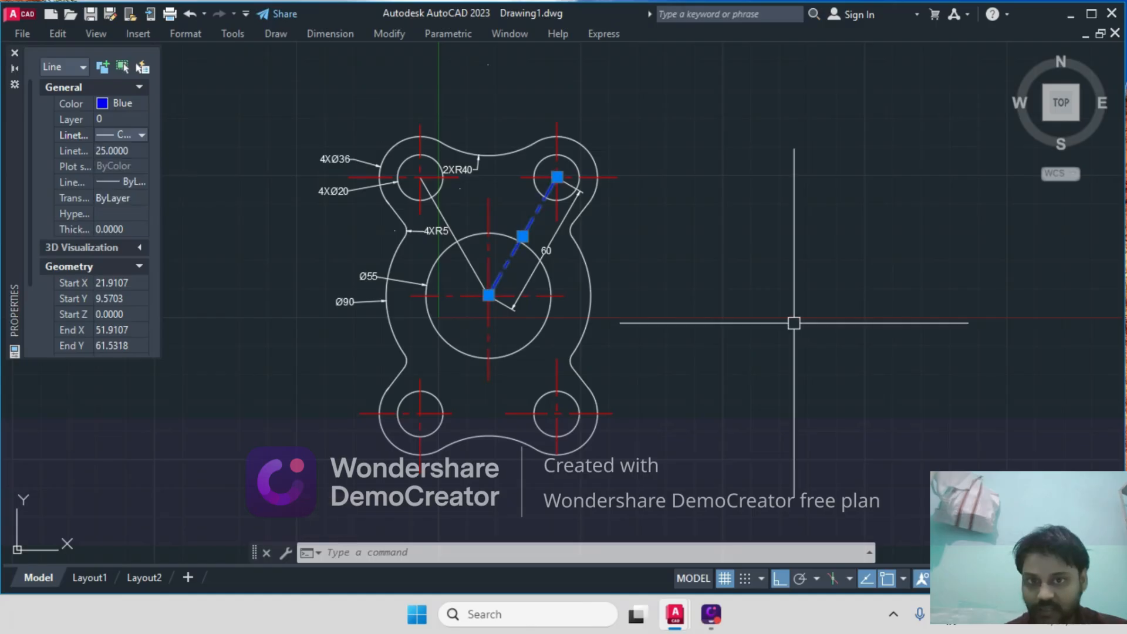
pyautogui.press('Escape')
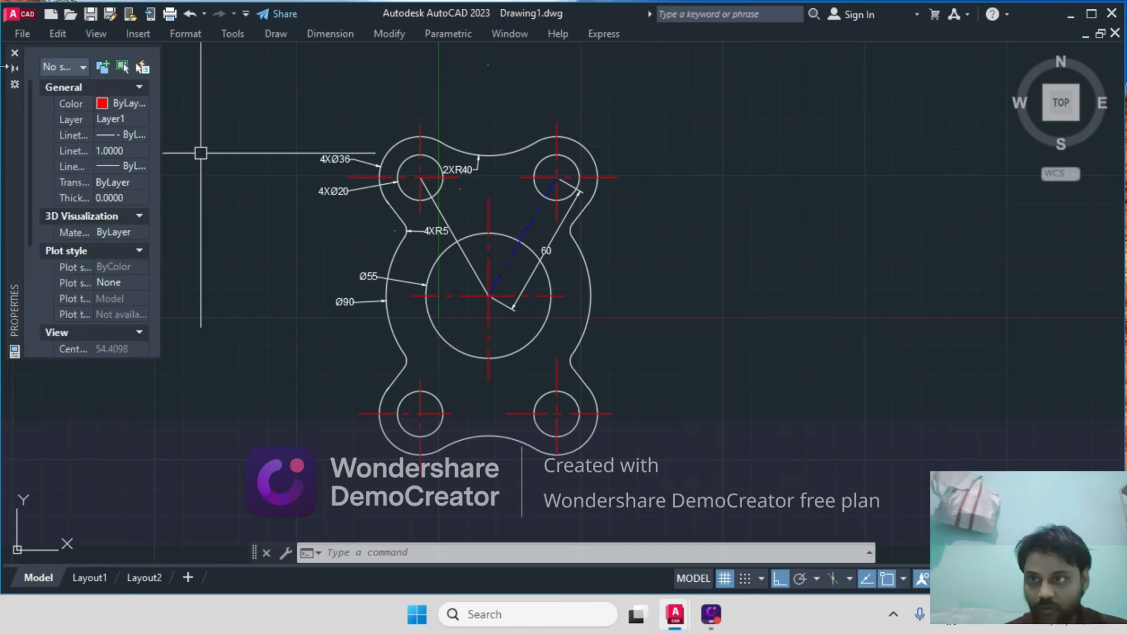
pyautogui.click(14, 54)
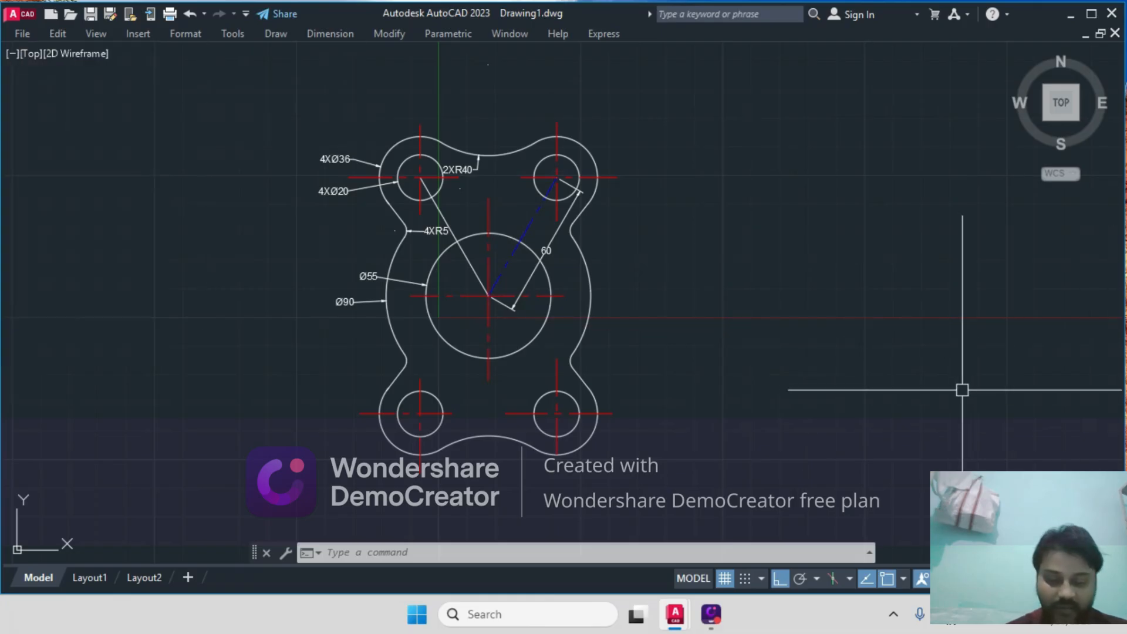
# - Match the blue slanted line's properties to the slanted line running from the central circle to the upper-left hole
pyautogui.write('MA')
pyautogui.press('Return')
pyautogui.click(531, 219)
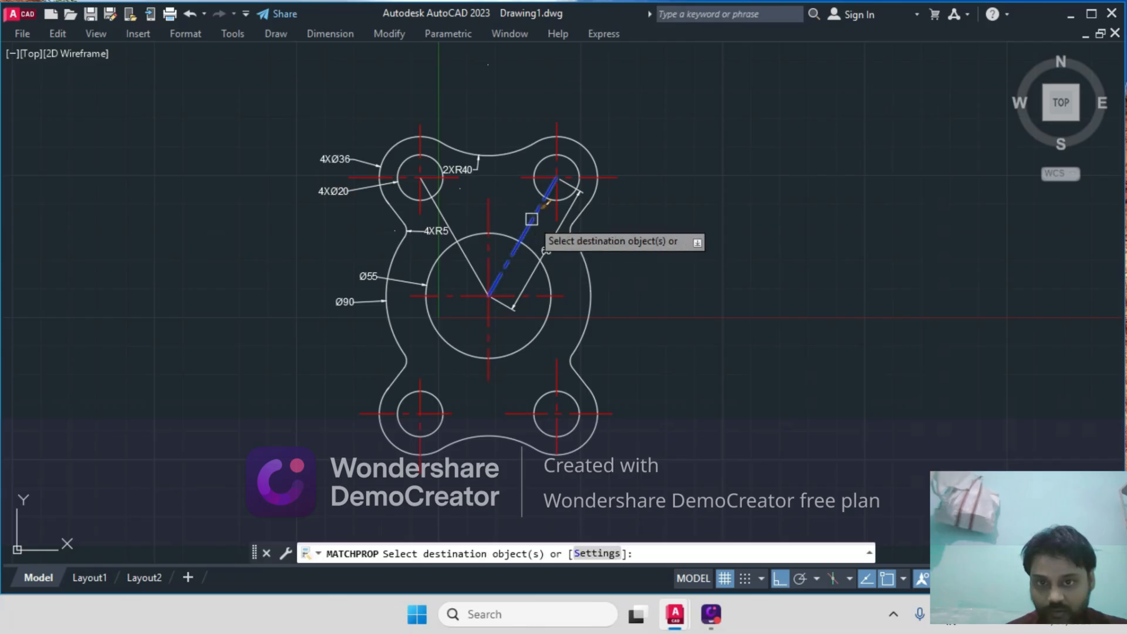
pyautogui.click(438, 209)
pyautogui.press('Return')
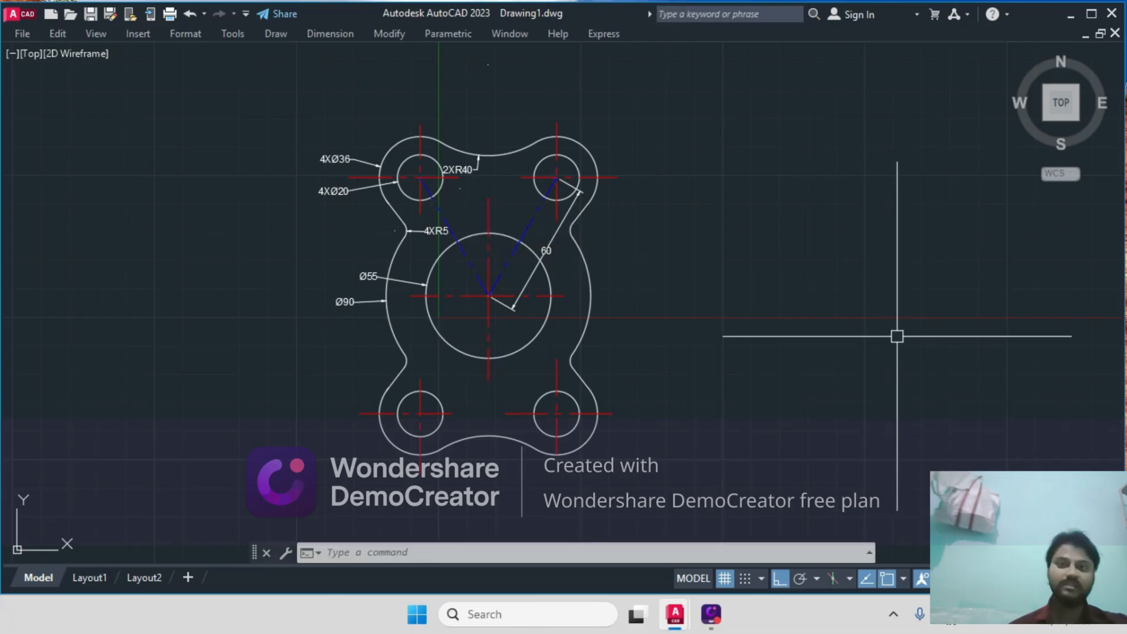
# - Add an angular dimension between the two blue slanted lines, with its arc just above the central Ø55 circle
pyautogui.scroll(-4, 926, 371)
pyautogui.scroll(4, 926, 371)
pyautogui.moveTo(846, 347)
pyautogui.mouseDown(button='middle')
pyautogui.moveTo(856, 302)
pyautogui.moveTo(886, 314)
pyautogui.mouseUp(button='middle')
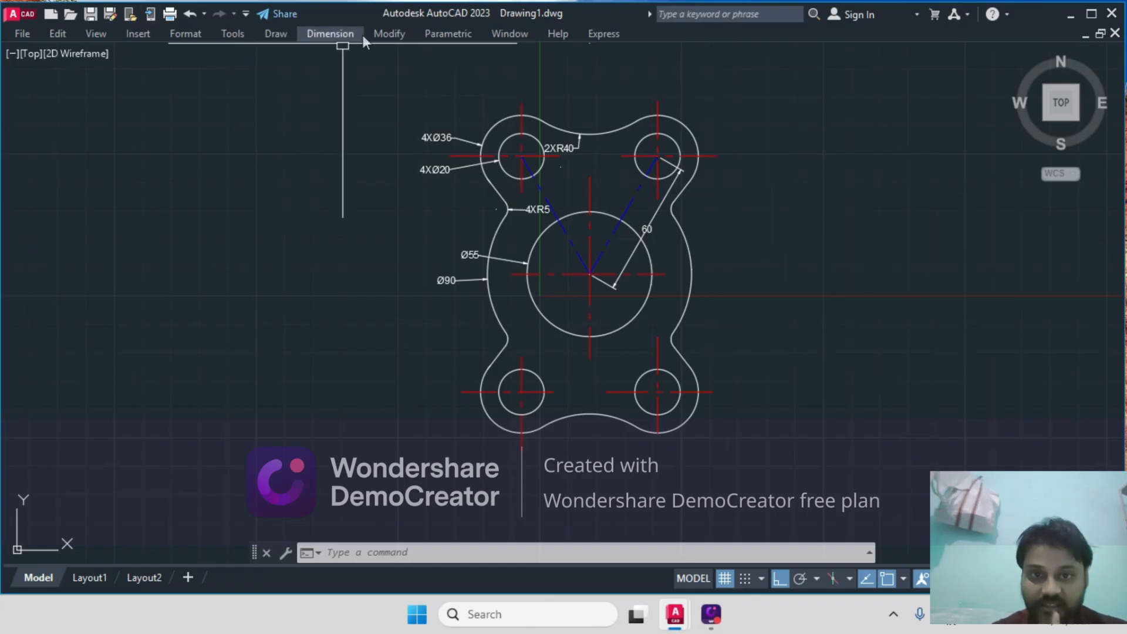
pyautogui.click(317, 34)
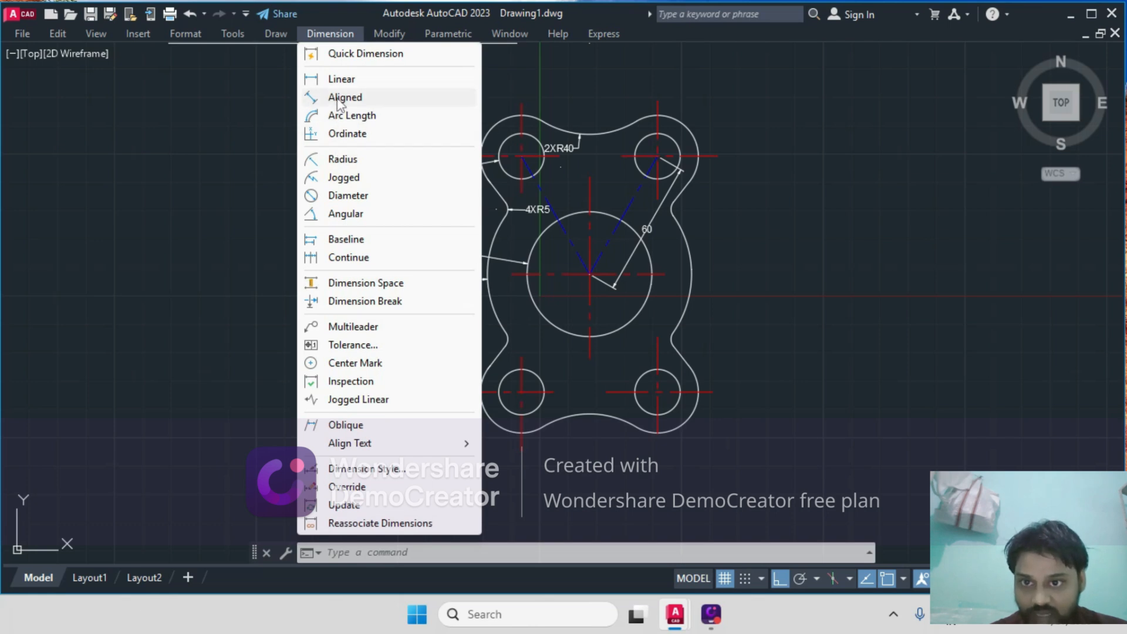
pyautogui.click(347, 214)
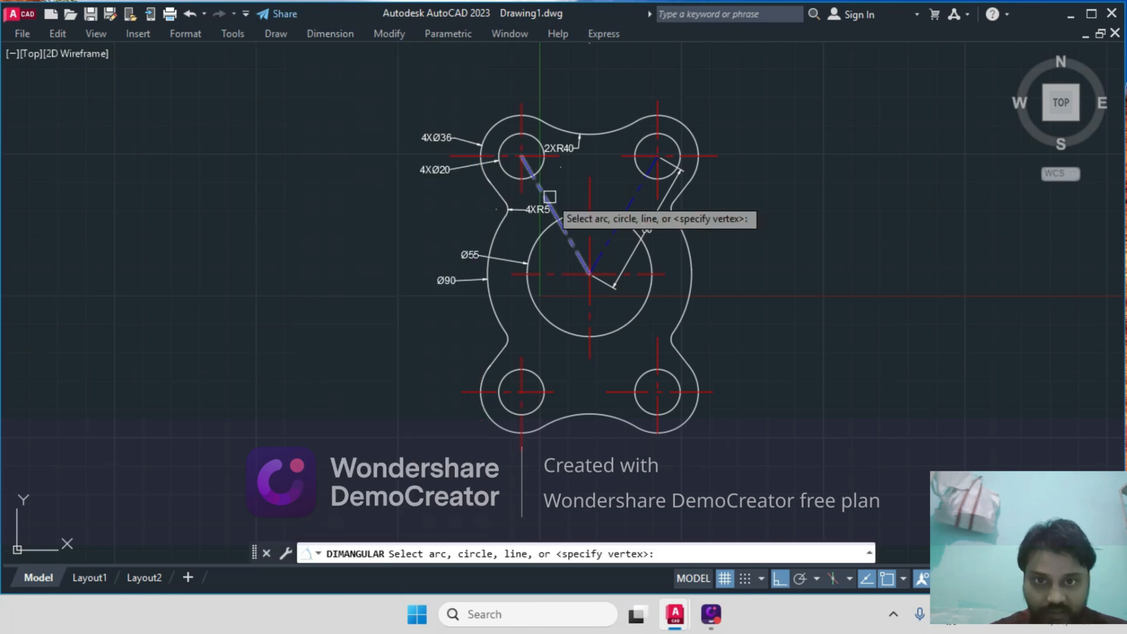
pyautogui.click(550, 197)
pyautogui.click(632, 193)
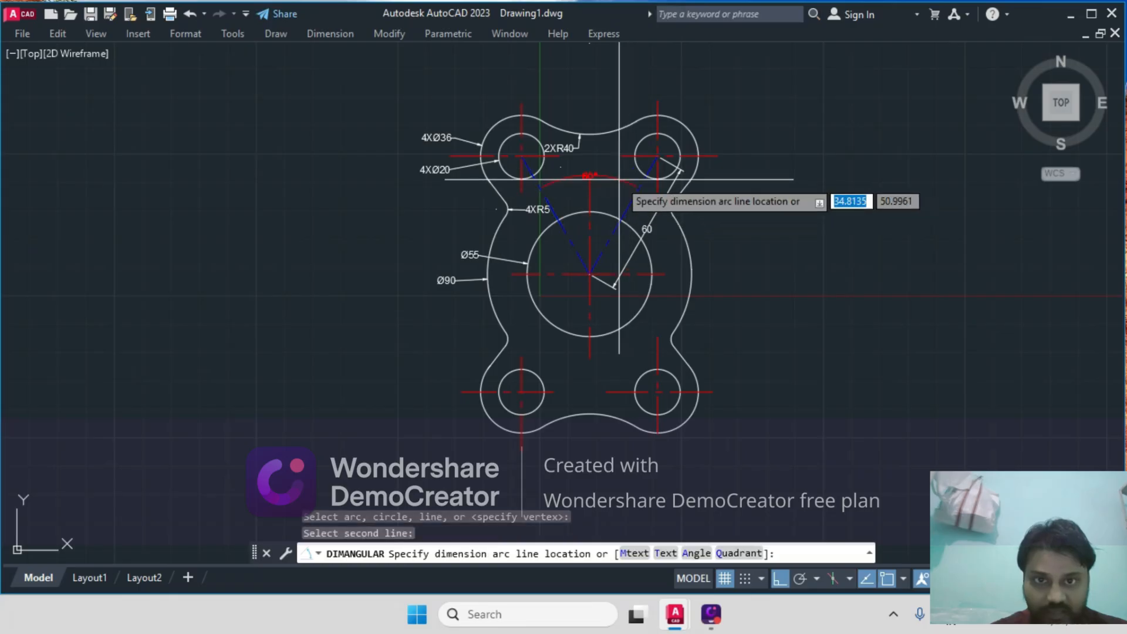
pyautogui.click(620, 177)
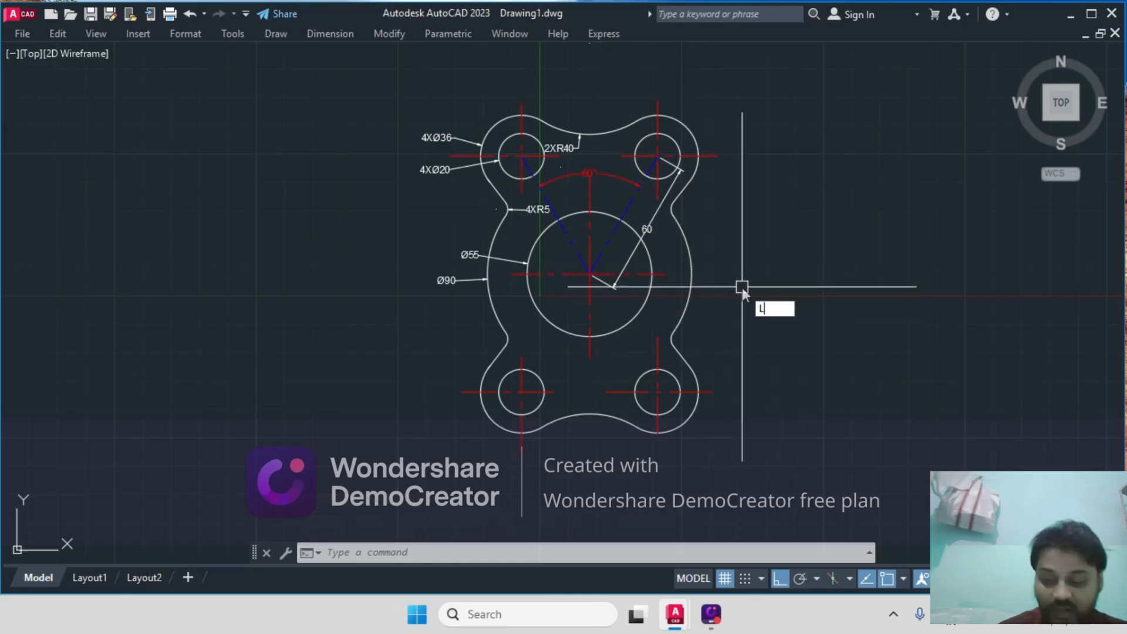
# - Make layer 0 the current layer and close the layer manager
pyautogui.write('A')
pyautogui.press('Return')
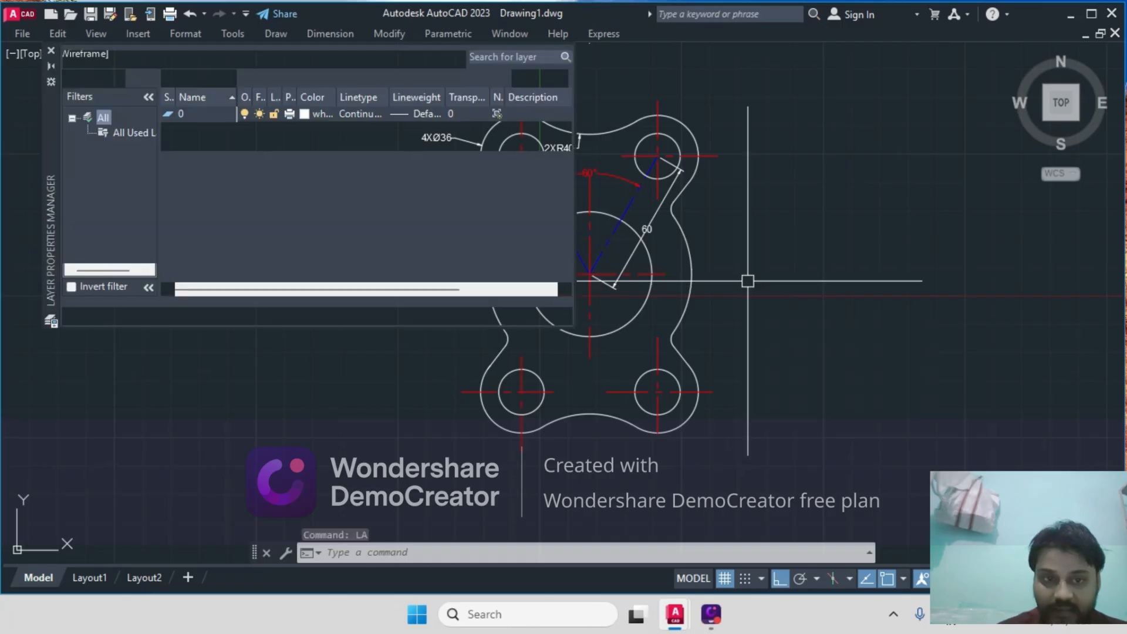
pyautogui.click(176, 114)
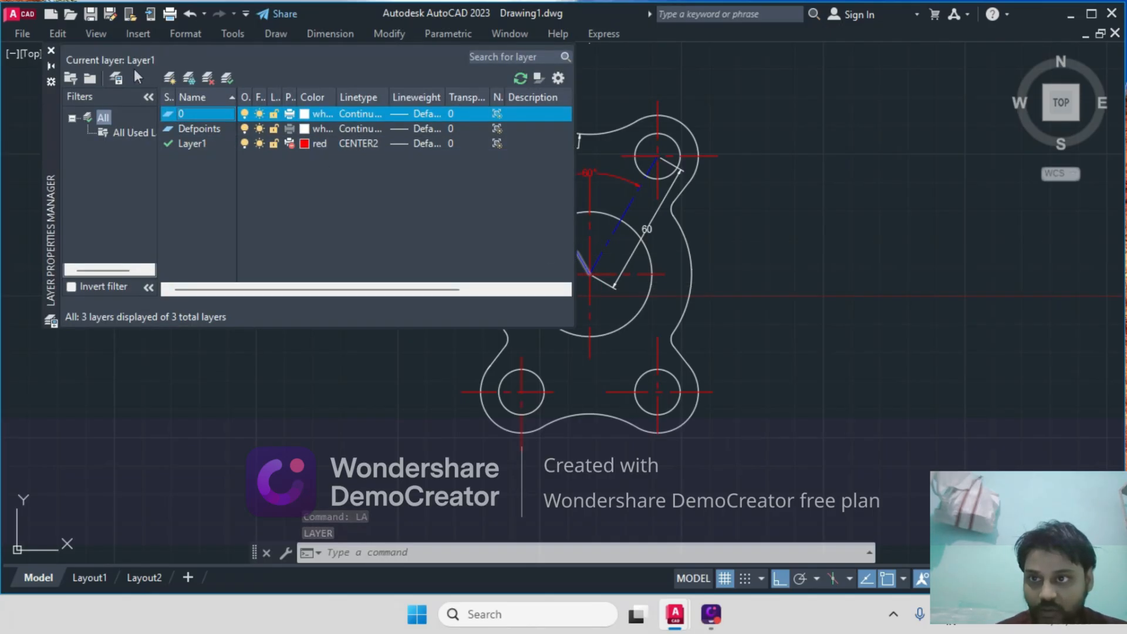
pyautogui.click(228, 78)
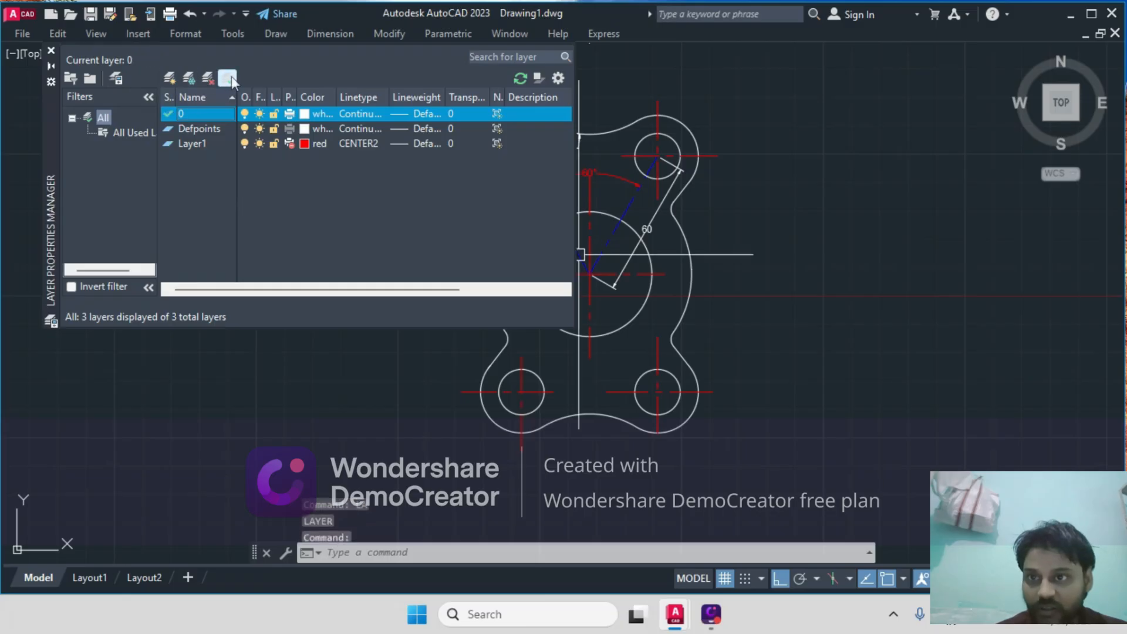
pyautogui.click(51, 50)
# - Draw a vertical line beside the plate's right side and match the angular dimension's properties to that line
pyautogui.write('l')
pyautogui.press('Return')
pyautogui.click(789, 373)
pyautogui.click(789, 235)
pyautogui.press('Return')
pyautogui.write('MA')
pyautogui.press('Return')
pyautogui.click(793, 333)
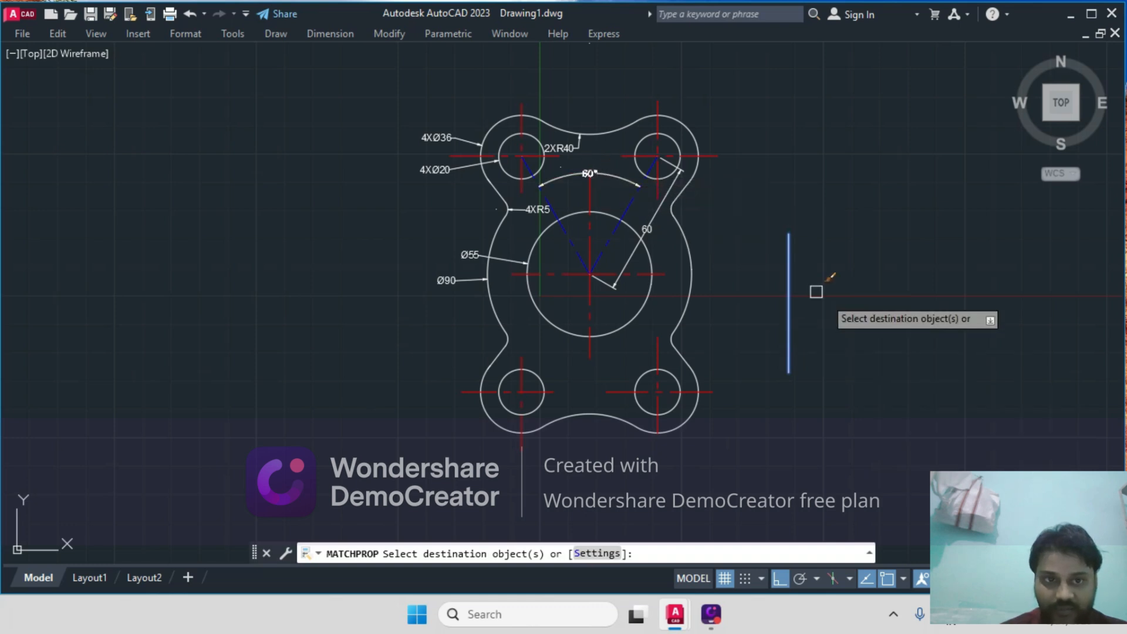
pyautogui.press('Escape')
# - Replace the angular dimension between the two blue slanted lines with a new one, placing its arc above the Ø55 circle
pyautogui.click(611, 174)
pyautogui.press('Delete')
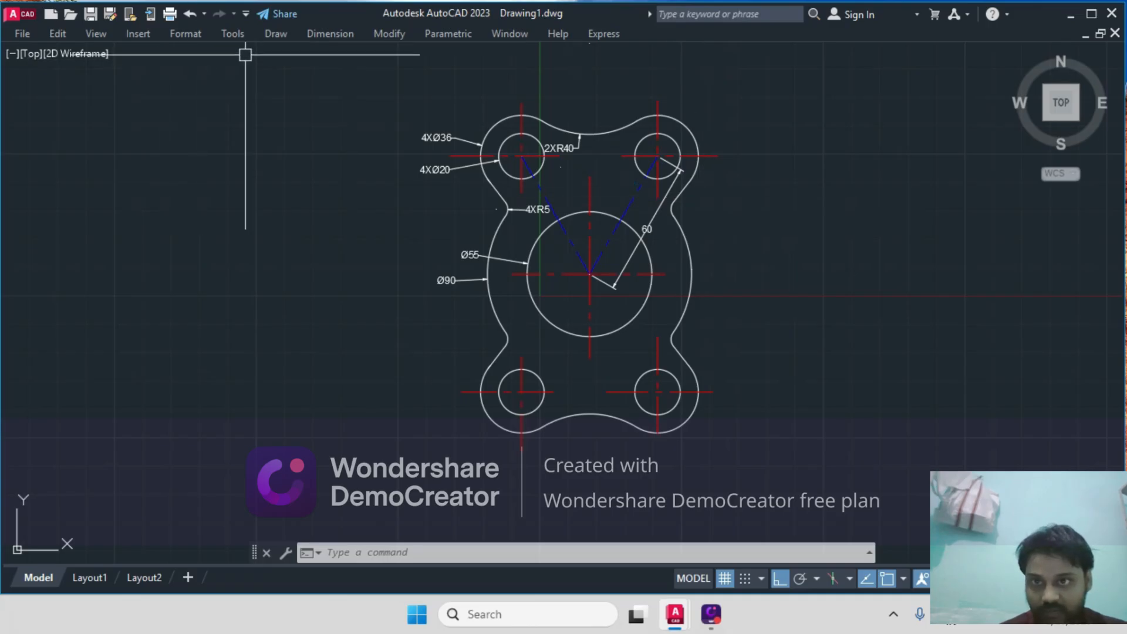
pyautogui.click(341, 37)
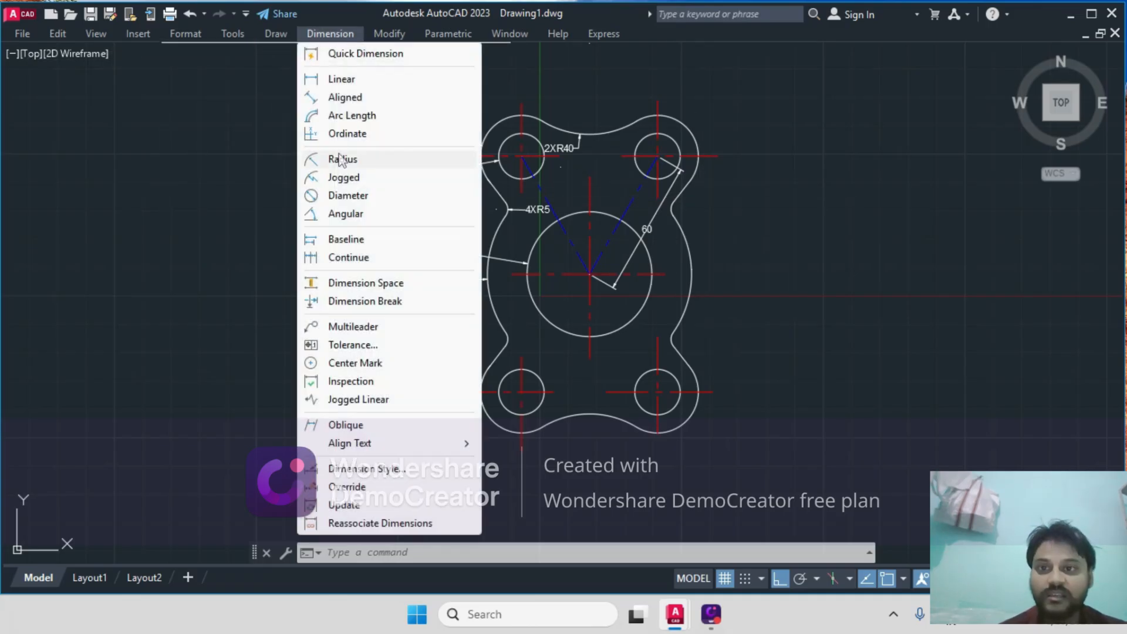
pyautogui.click(346, 214)
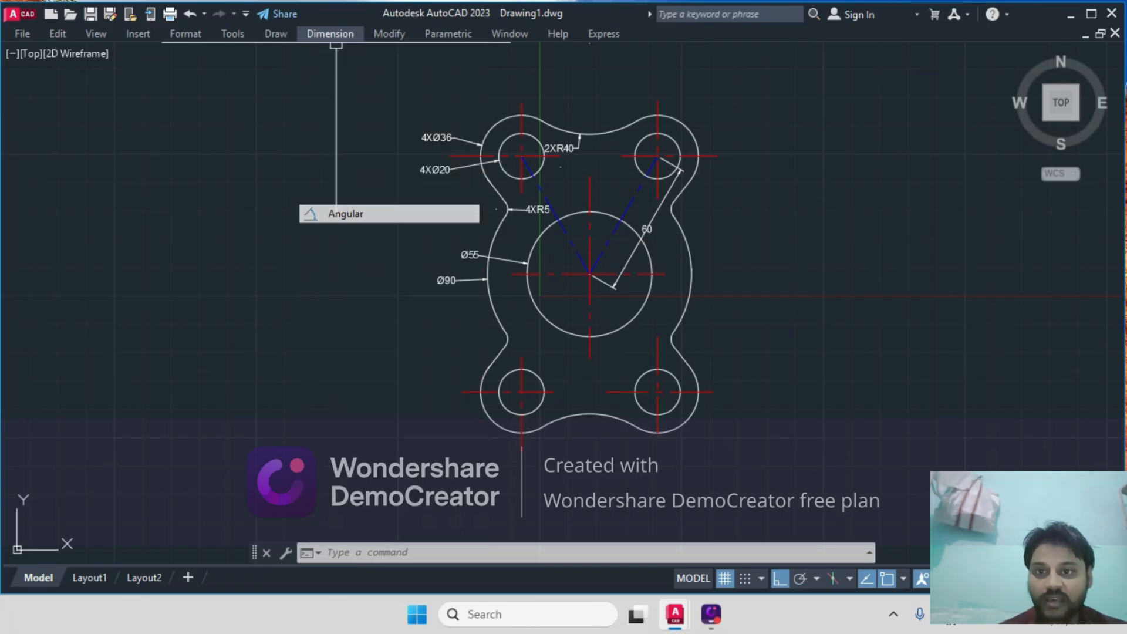
pyautogui.click(566, 230)
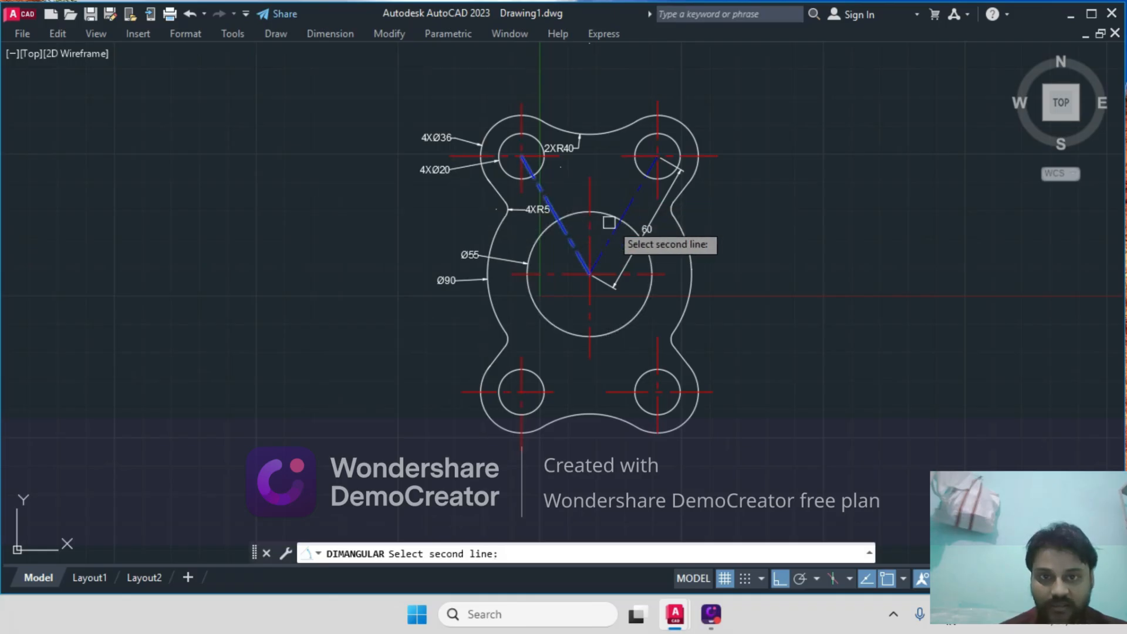
pyautogui.click(626, 210)
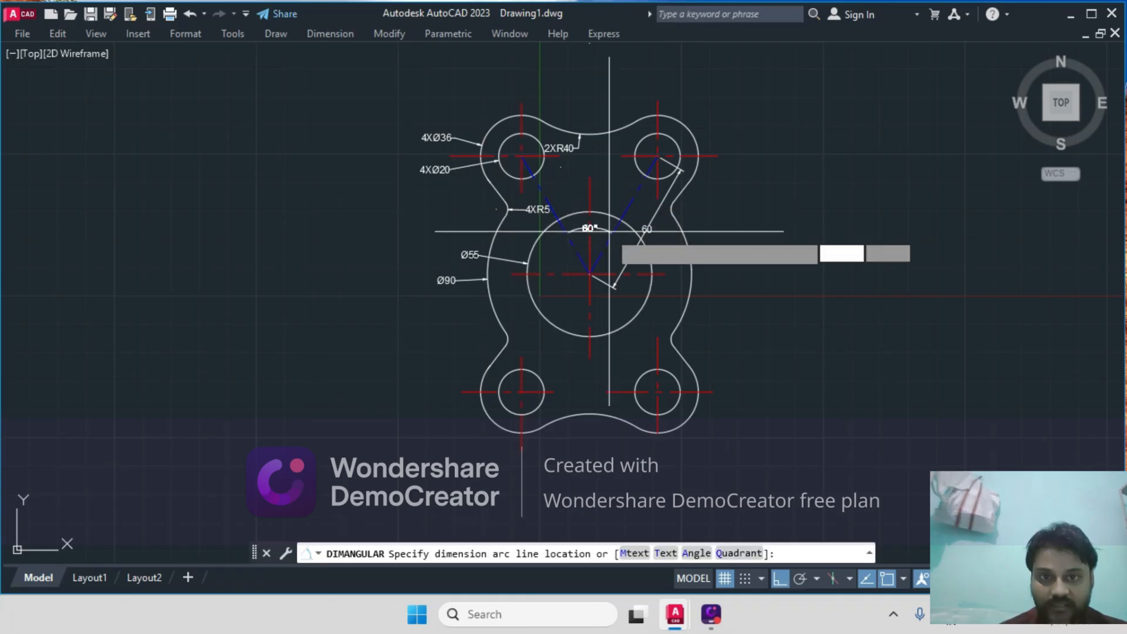
pyautogui.click(589, 169)
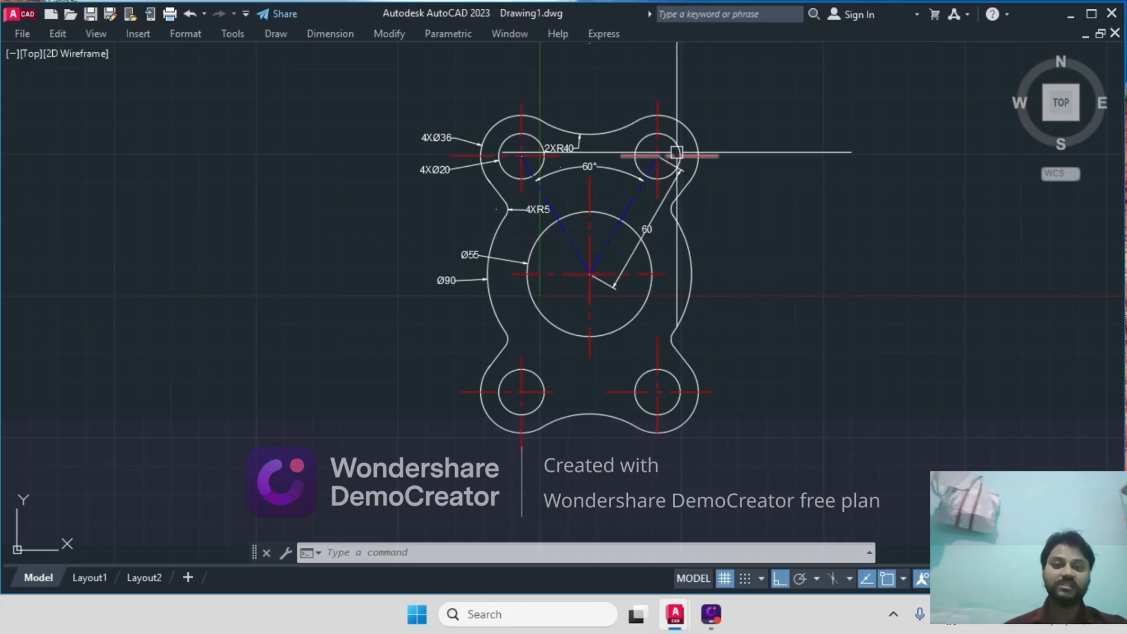
pyautogui.scroll(-3, 819, 391)
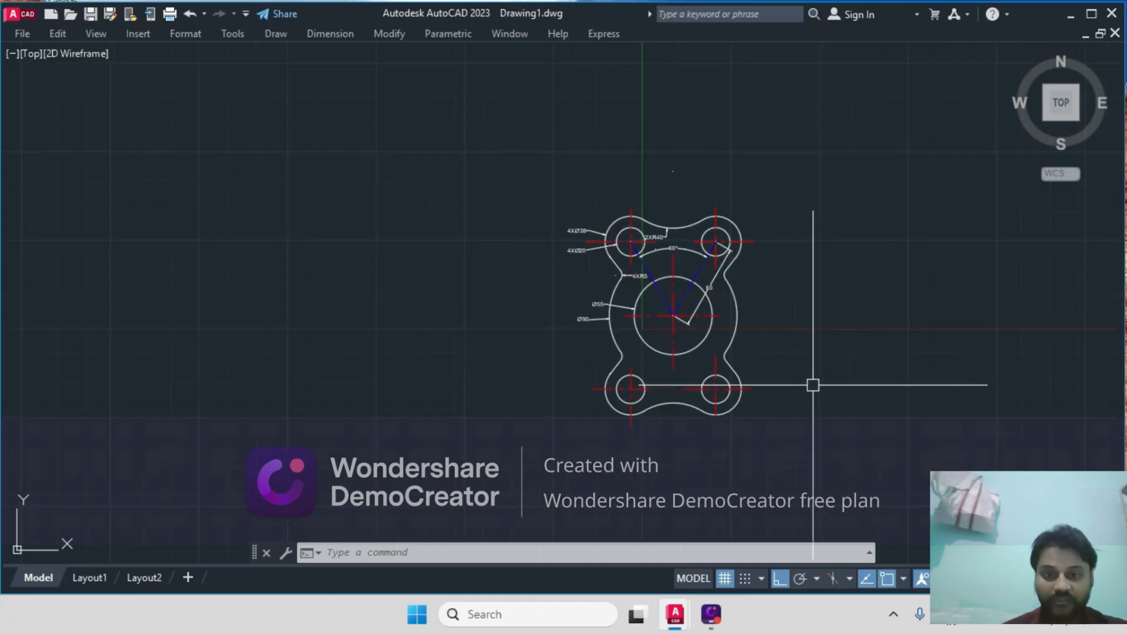
pyautogui.scroll(3, 802, 352)
pyautogui.moveTo(802, 340); pyautogui.dragTo(786, 361, button='middle')
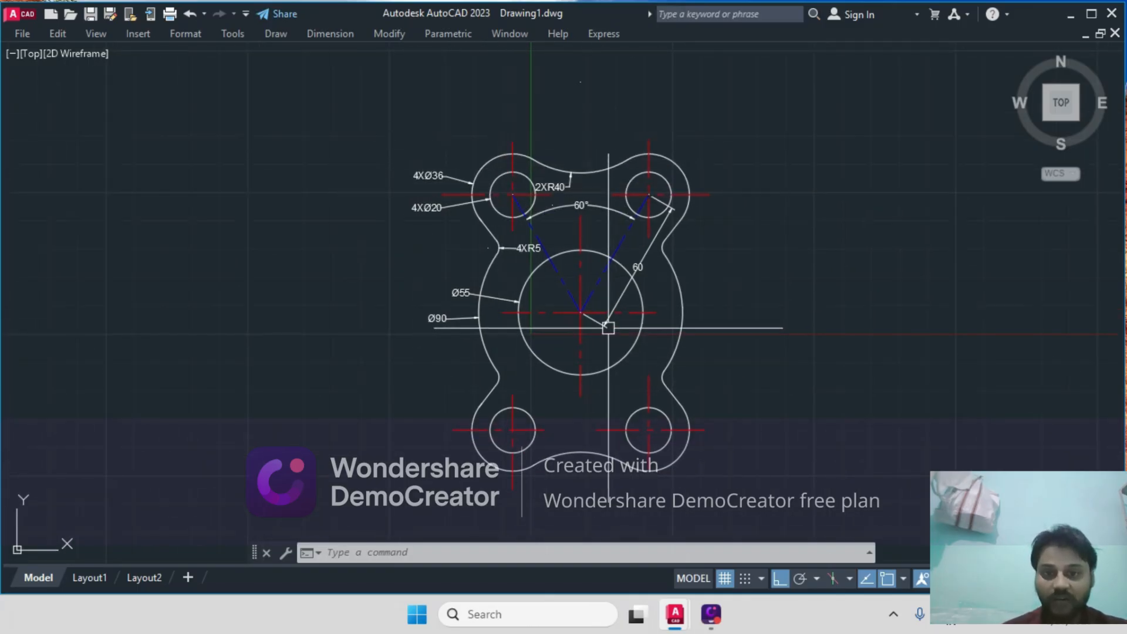
pyautogui.scroll(2, 877, 389)
pyautogui.scroll(-2, 803, 364)
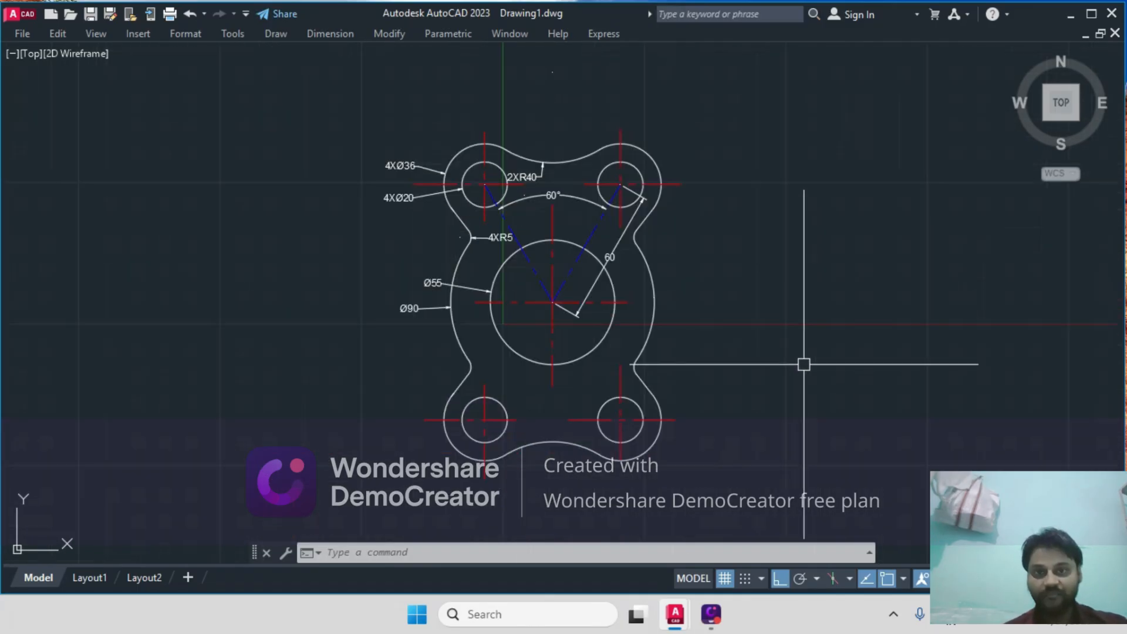